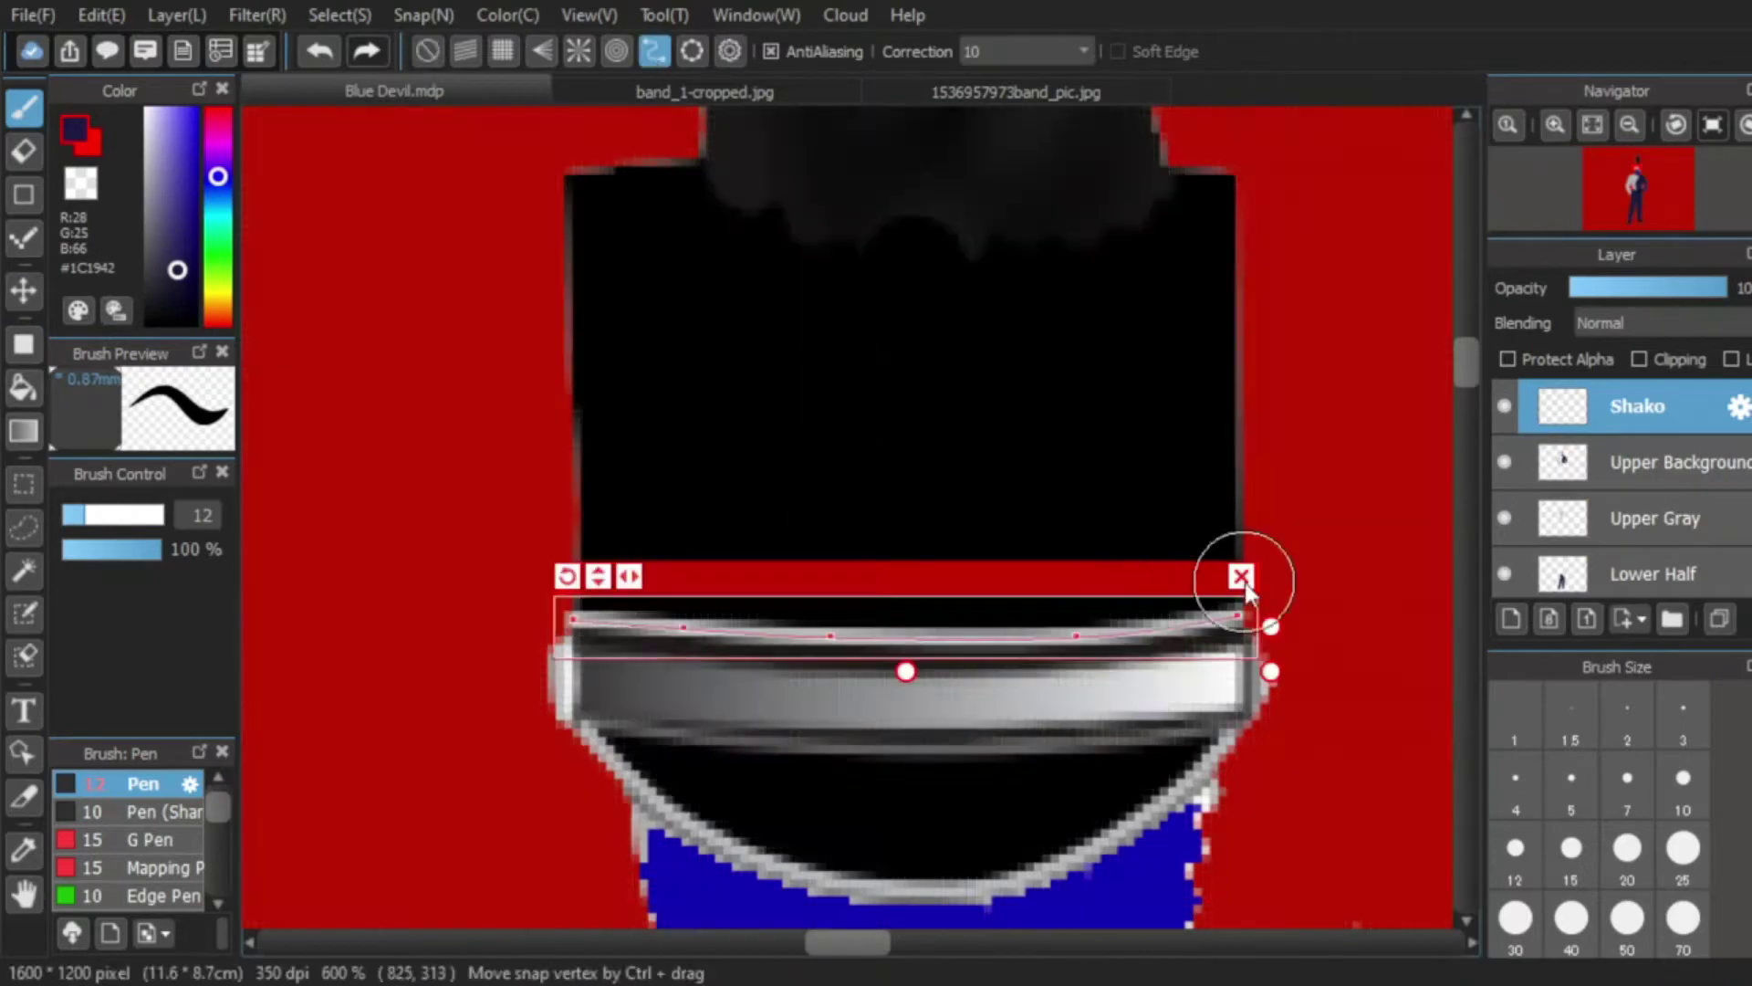
Step: Look at the band reference photo, and prepare the curve snap with pen size 1.5 for the shako drawing
left_click(705, 92)
left_click(395, 91)
left_click(650, 57)
key("bracketleft")
key("bracketleft")
key("bracketleft")
key("bracketleft")
key("bracketleft")
key("bracketleft")
key("bracketleft")
key("bracketleft")
key("bracketleft")
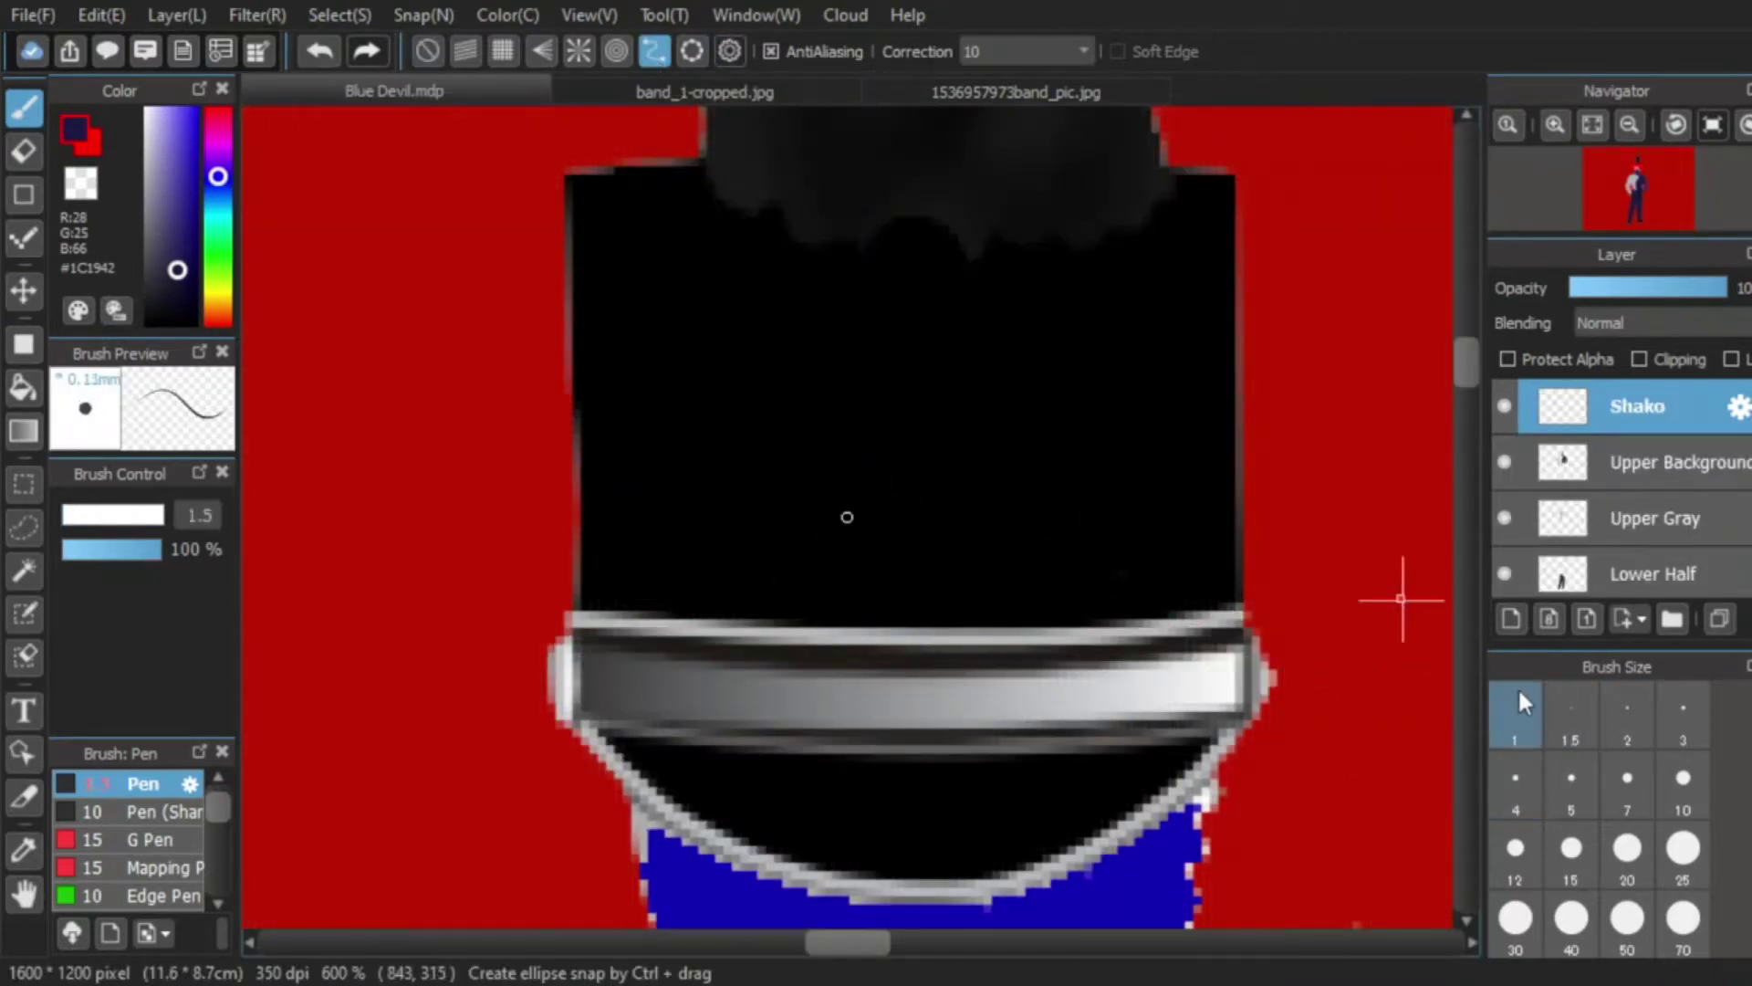
left_click(814, 626)
left_click(815, 432)
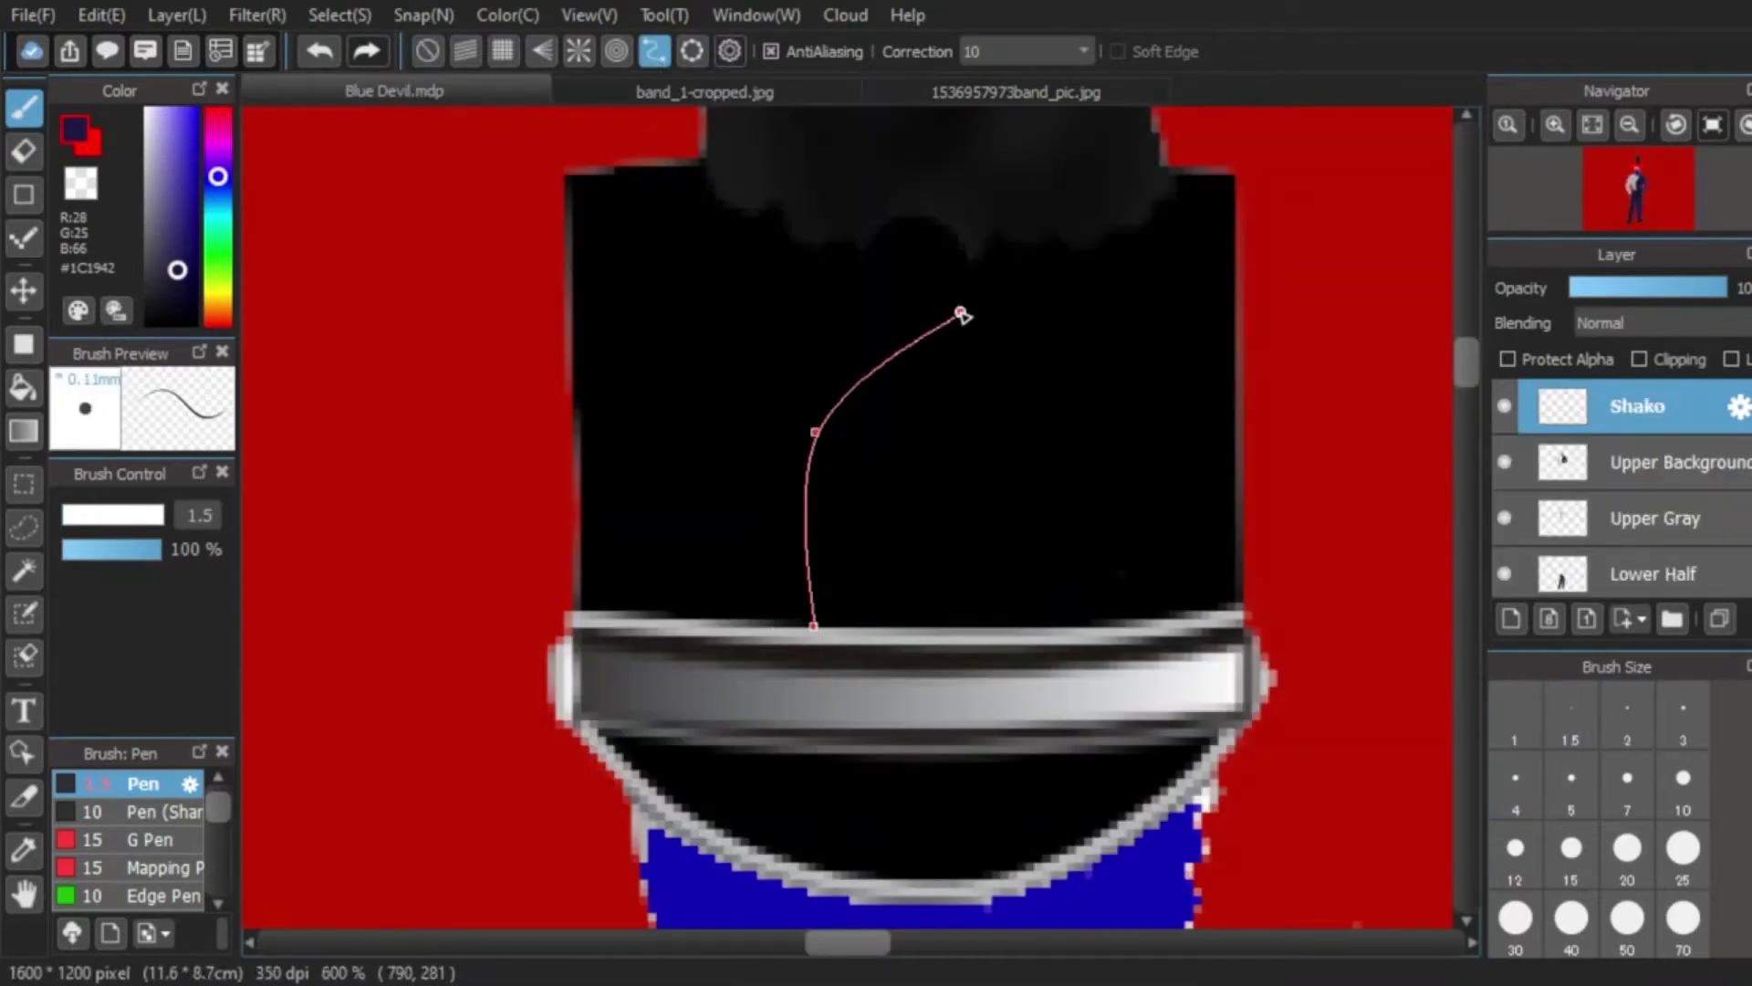
double_click(878, 213)
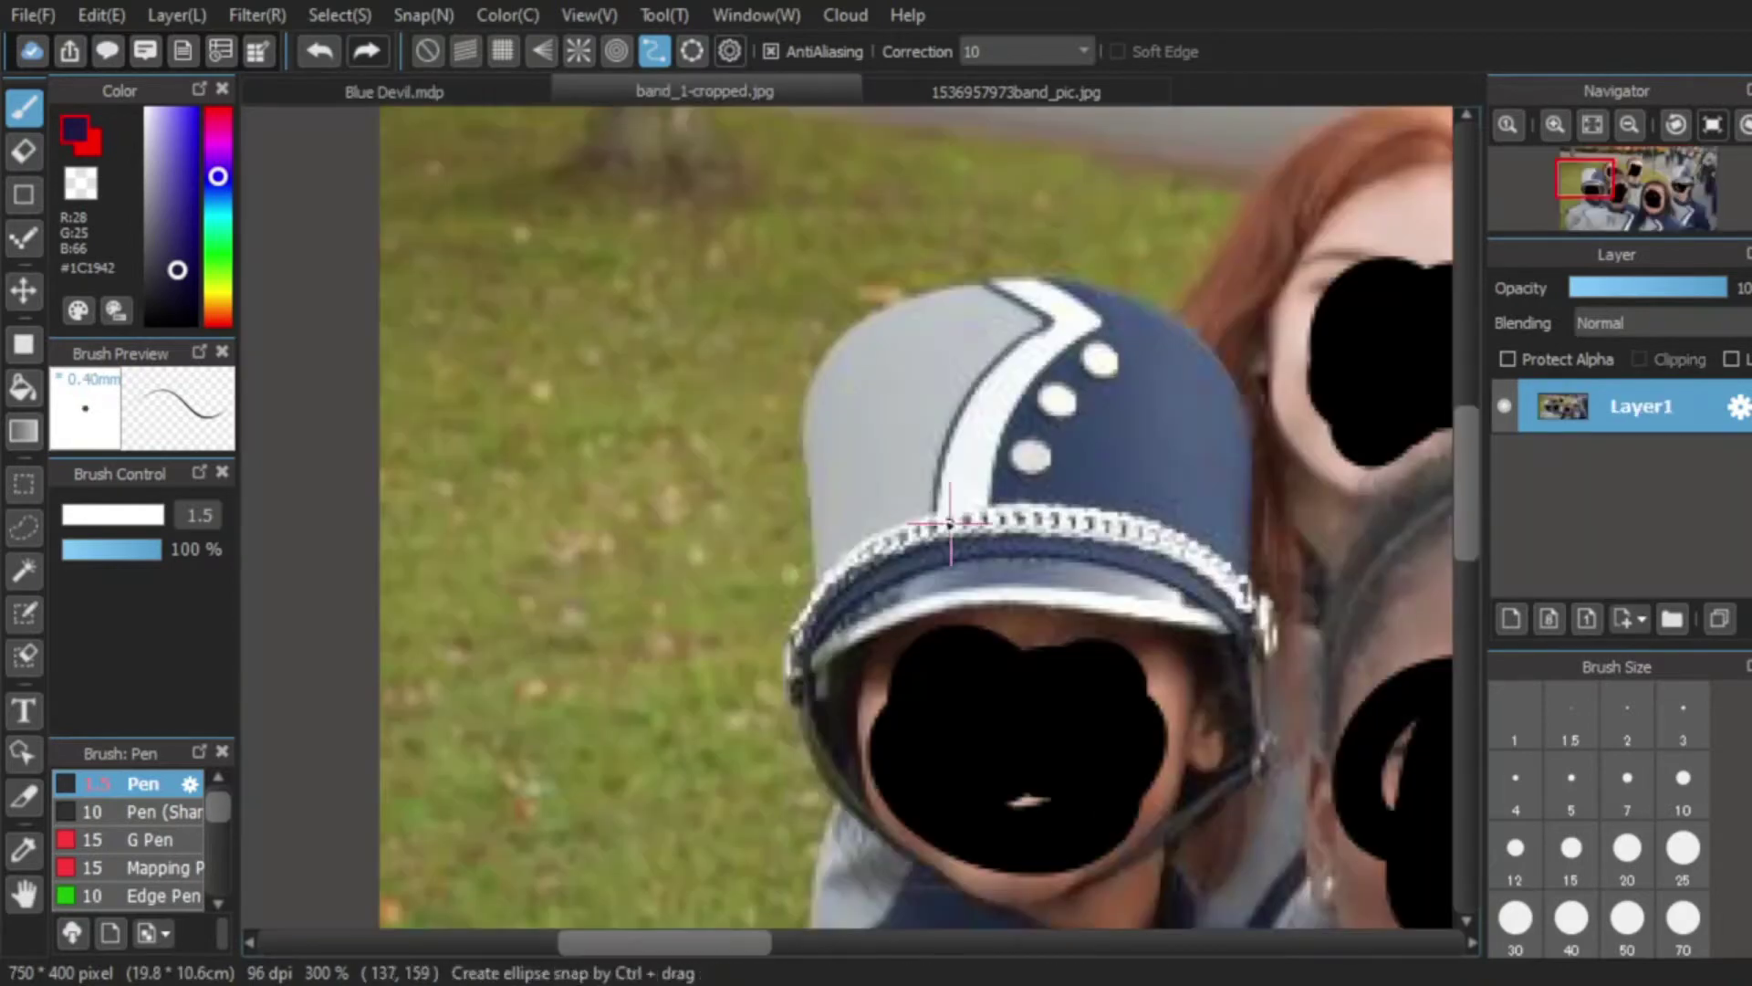
Step: Trace the reference hat's stripe edge with the curve snap, and use the curve to draw a navy line on the shako's front
double_click(1019, 450)
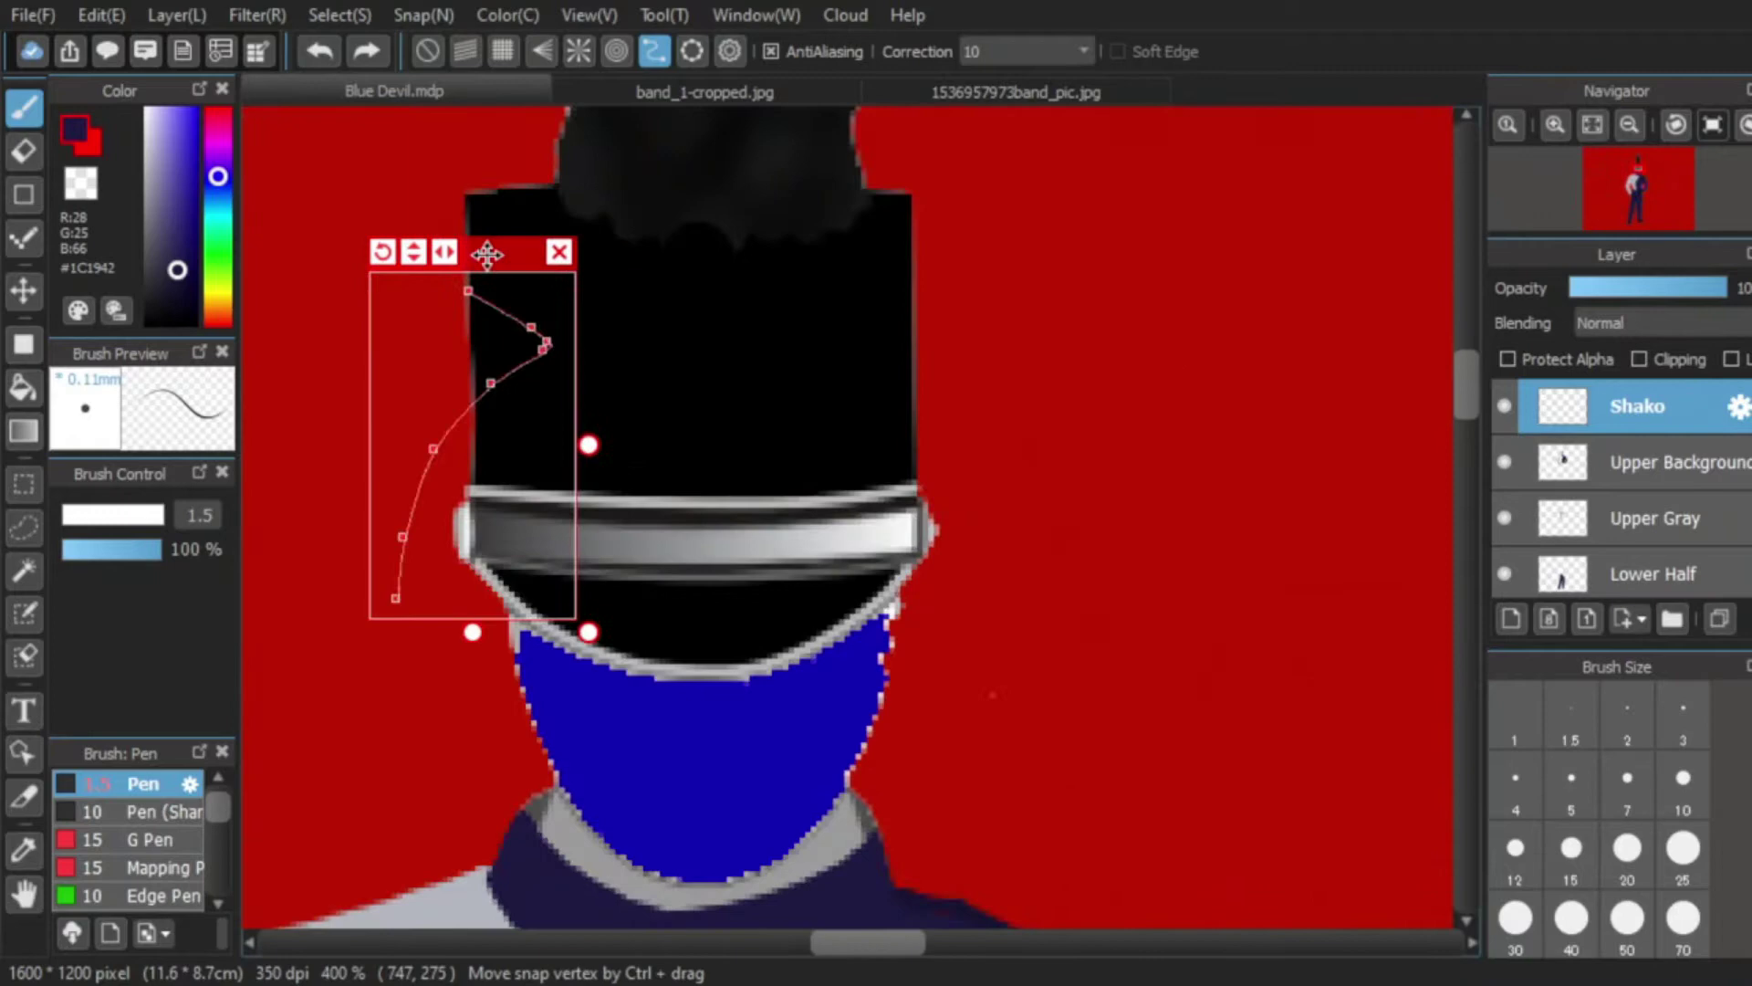
left_click_drag(487, 255, 704, 201)
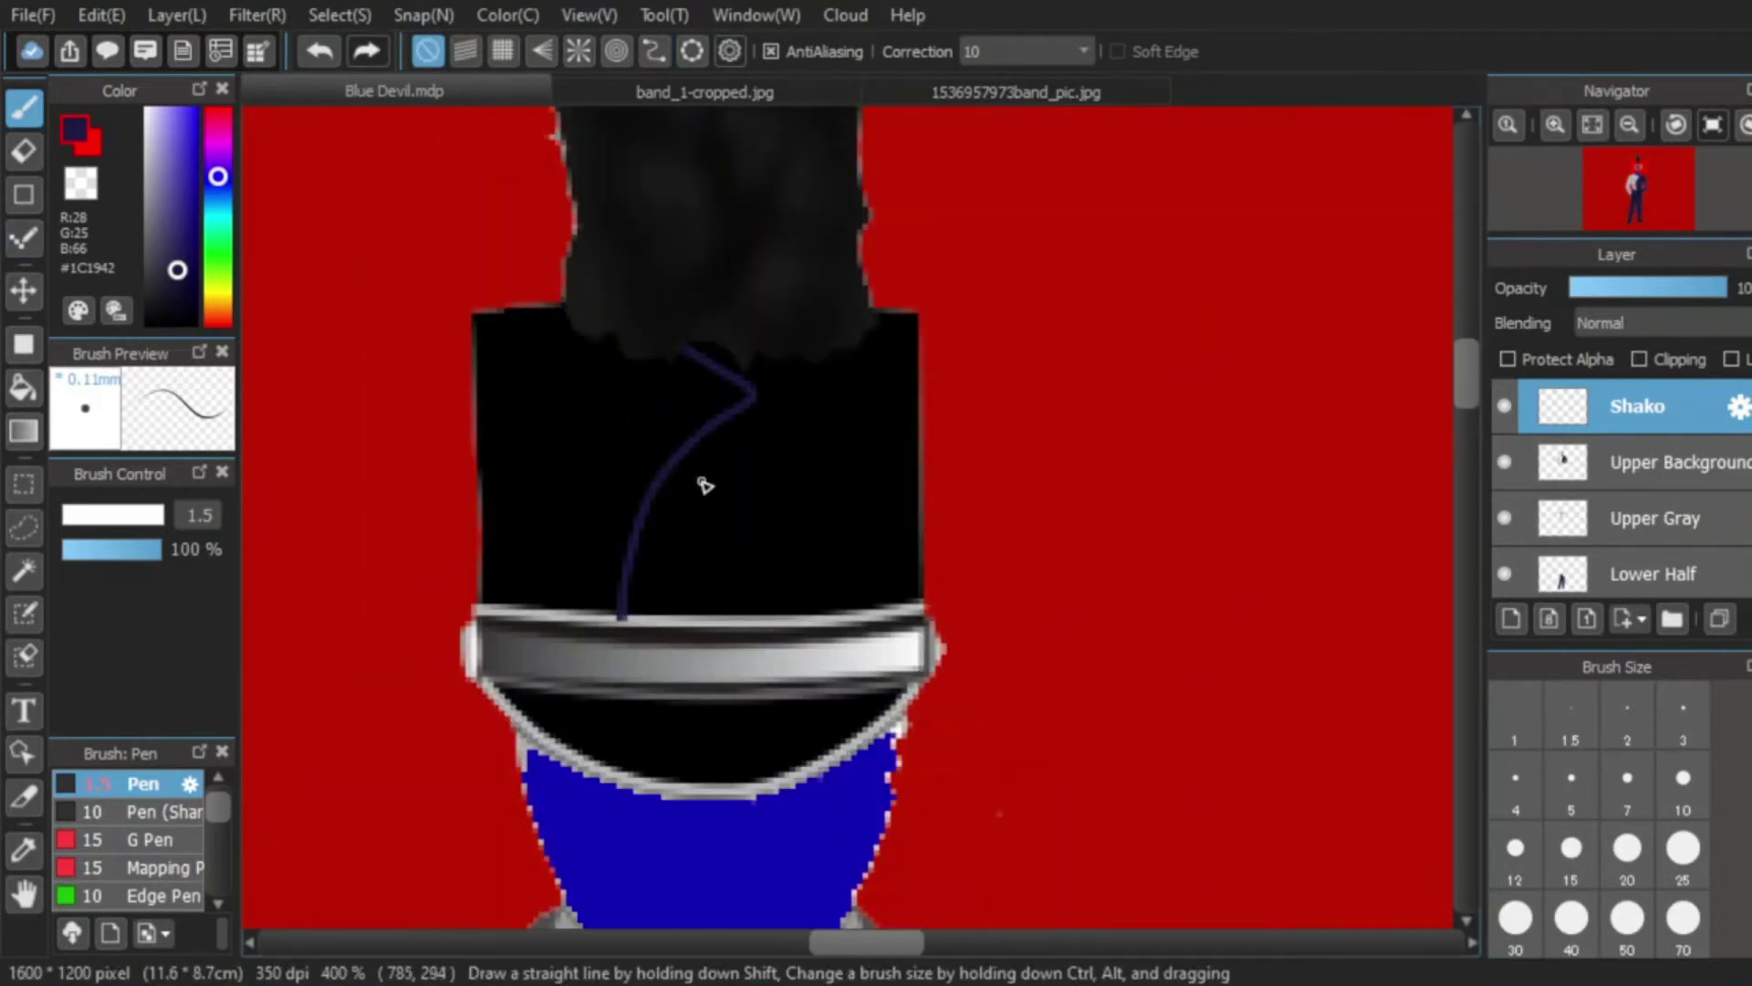
Step: Shift the curve beside the navy line and draw a white stripe along it with pen size 3
left_click_drag(728, 311, 750, 311)
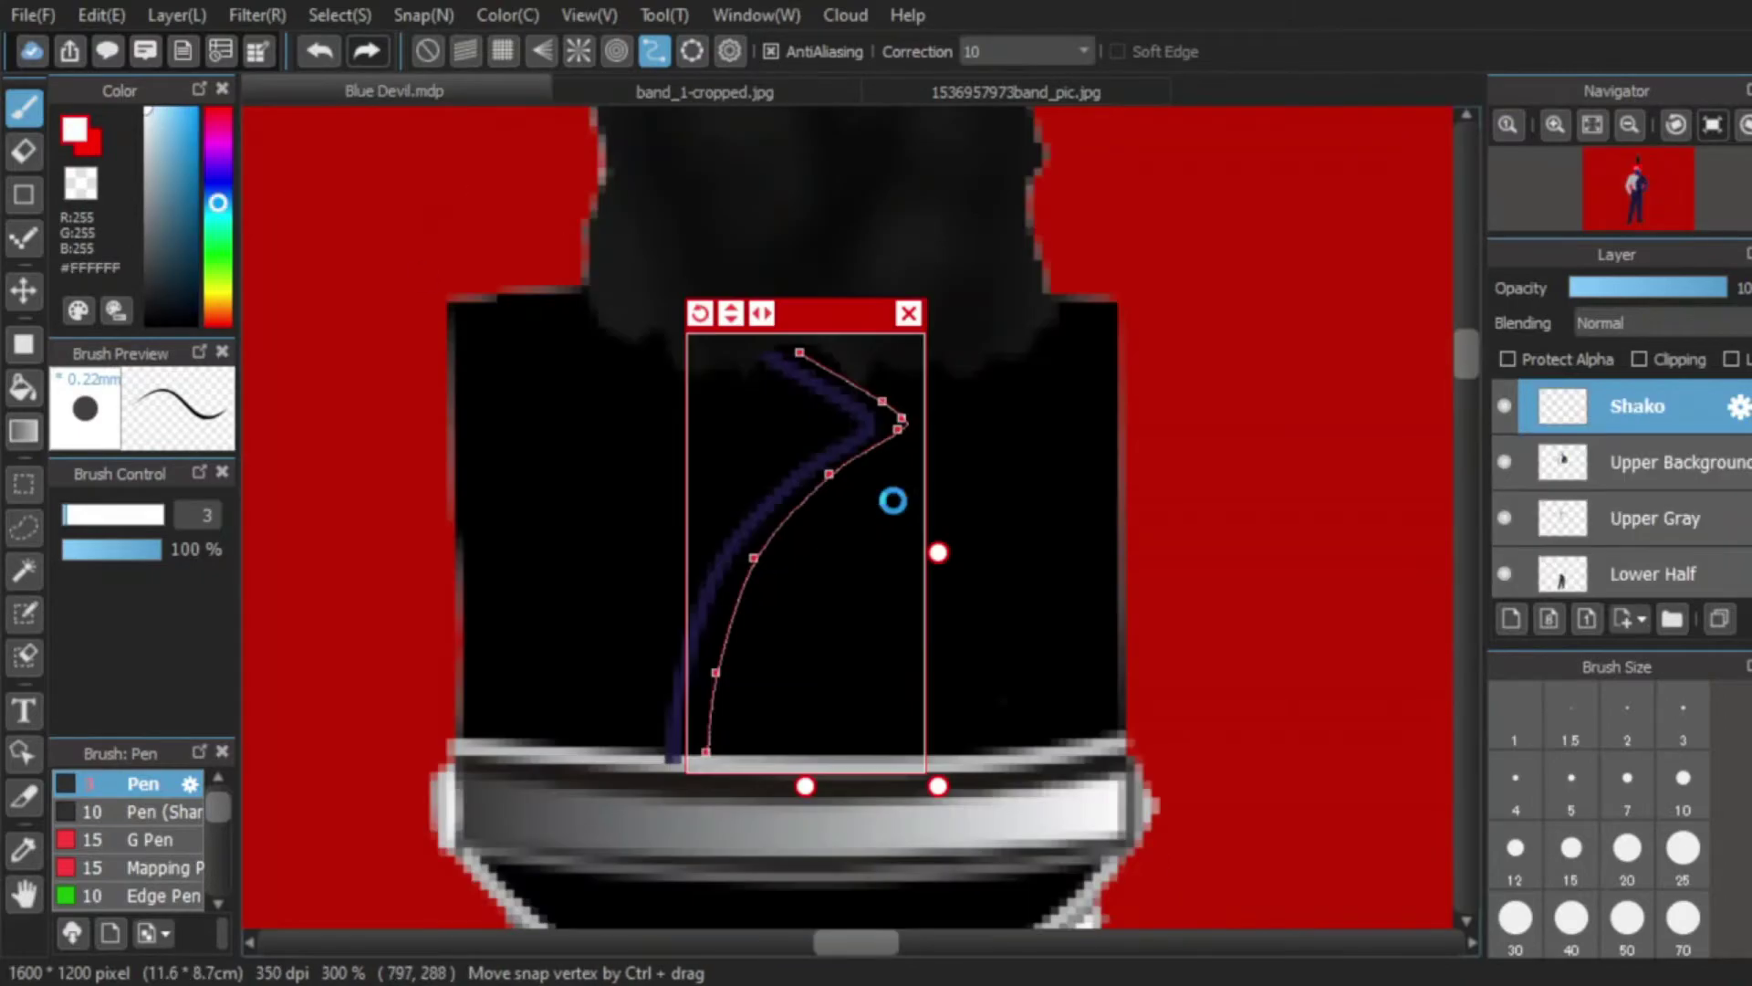
left_click_drag(892, 496, 669, 599)
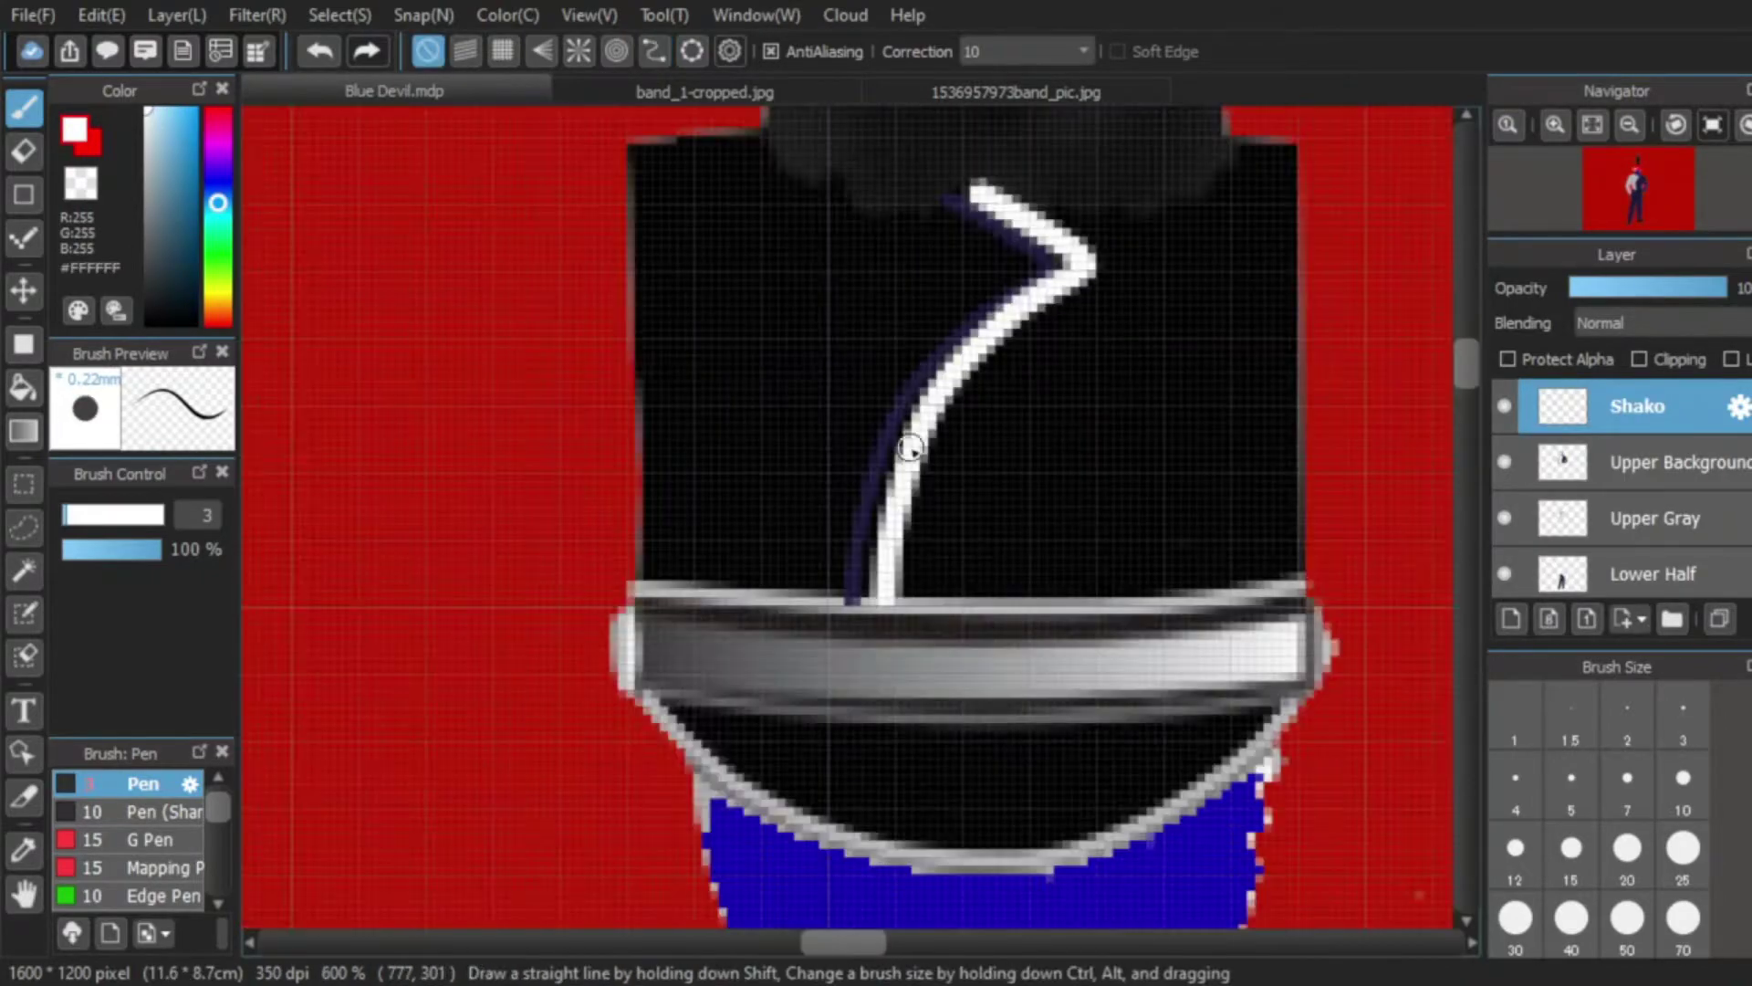
scroll(909, 447, "up", 3)
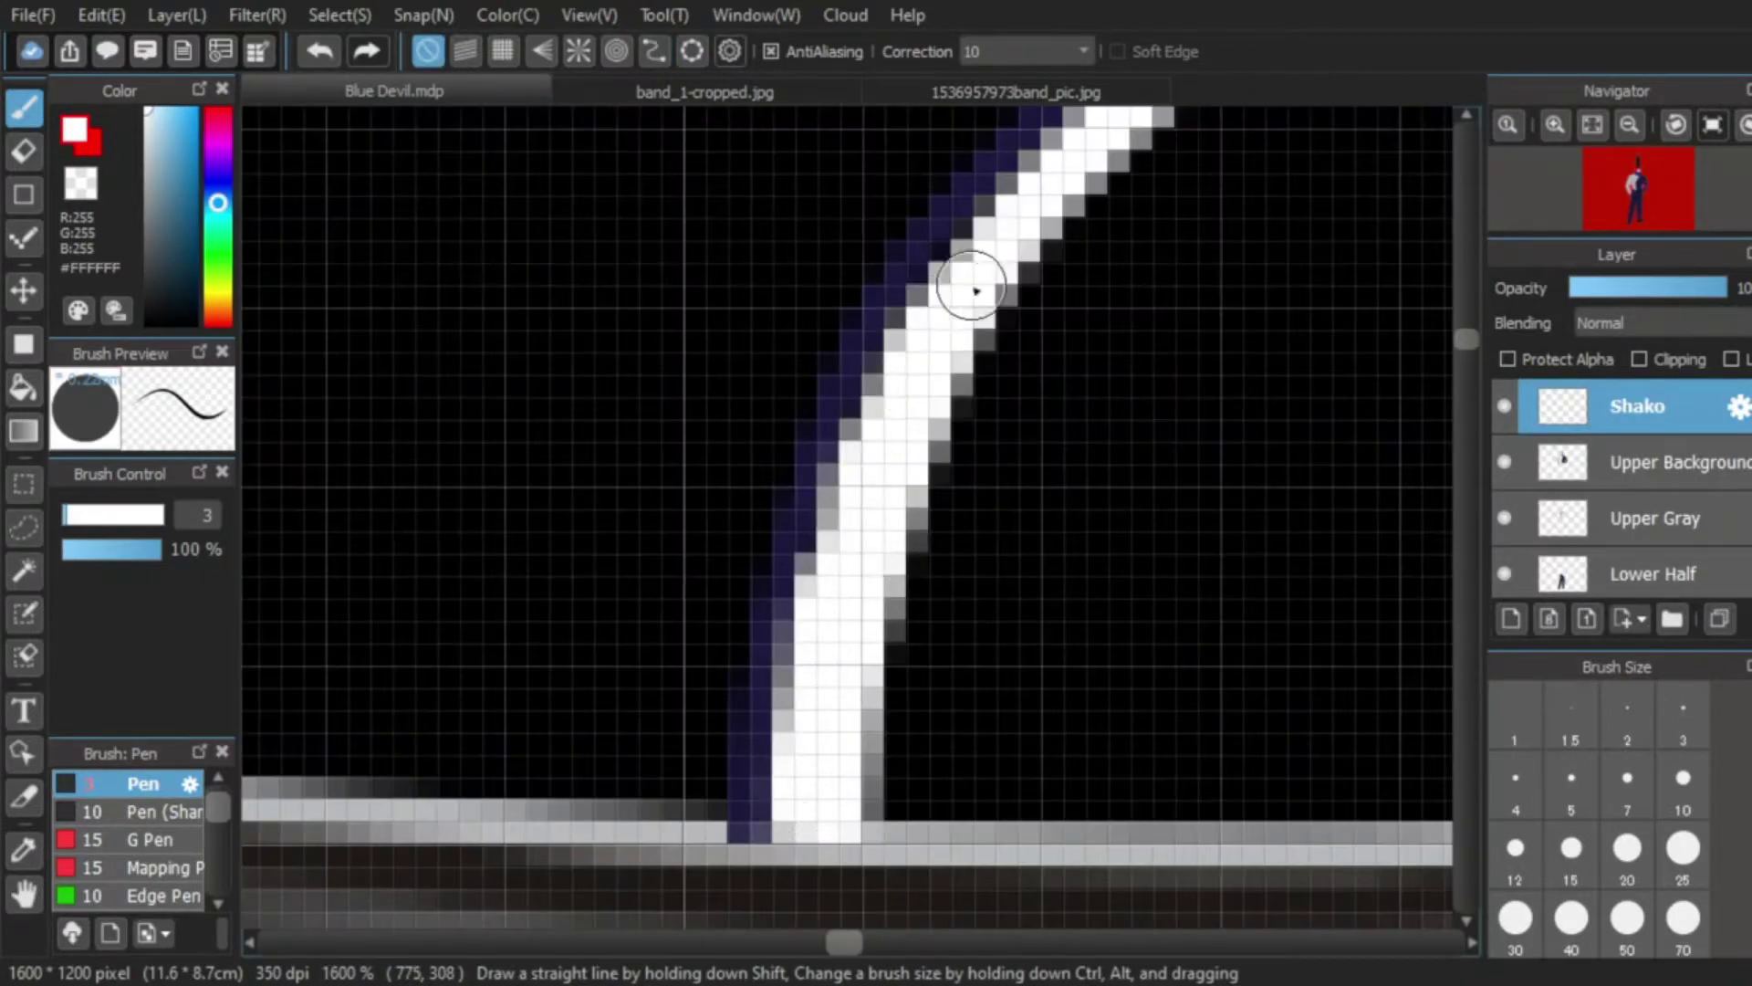
scroll(970, 282, "up", 2)
scroll(712, 654, "down", 7)
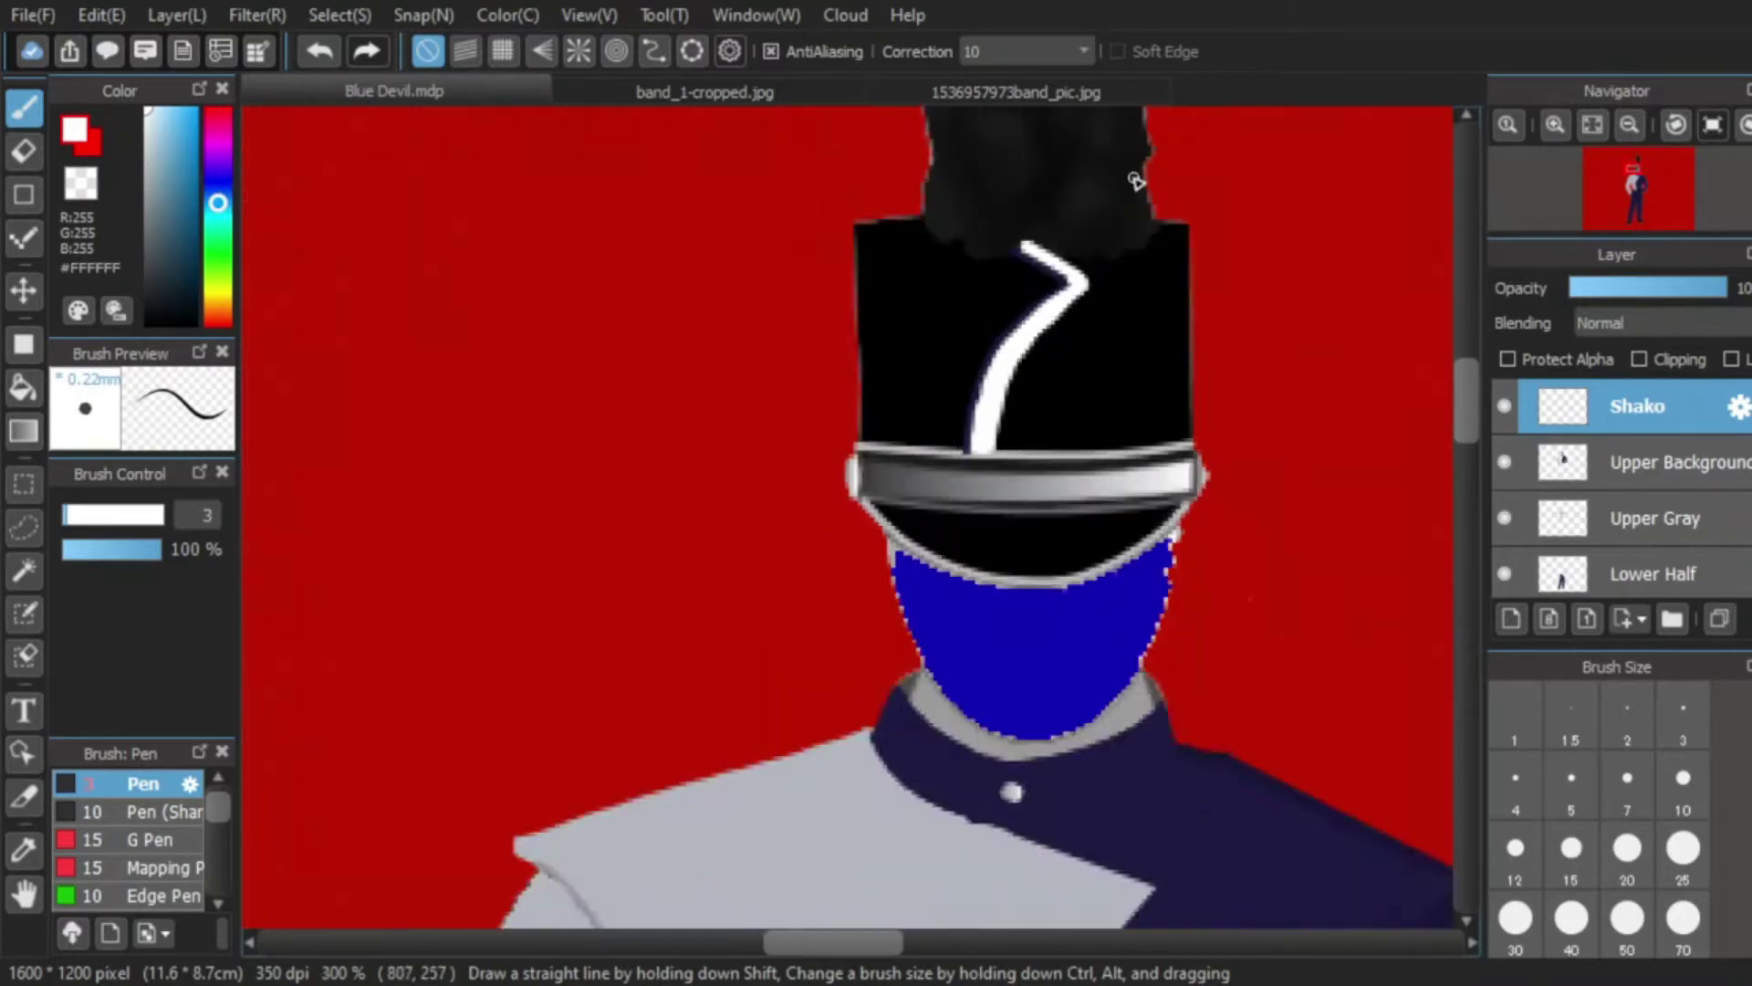
Step: Widen the lower part of the white shako stripe along a second curve and fill the gap between the strokes
scroll(1136, 181, "up", 2)
left_click(655, 52)
left_click(1036, 294)
left_click(1039, 413)
left_click(977, 460)
left_click(917, 513)
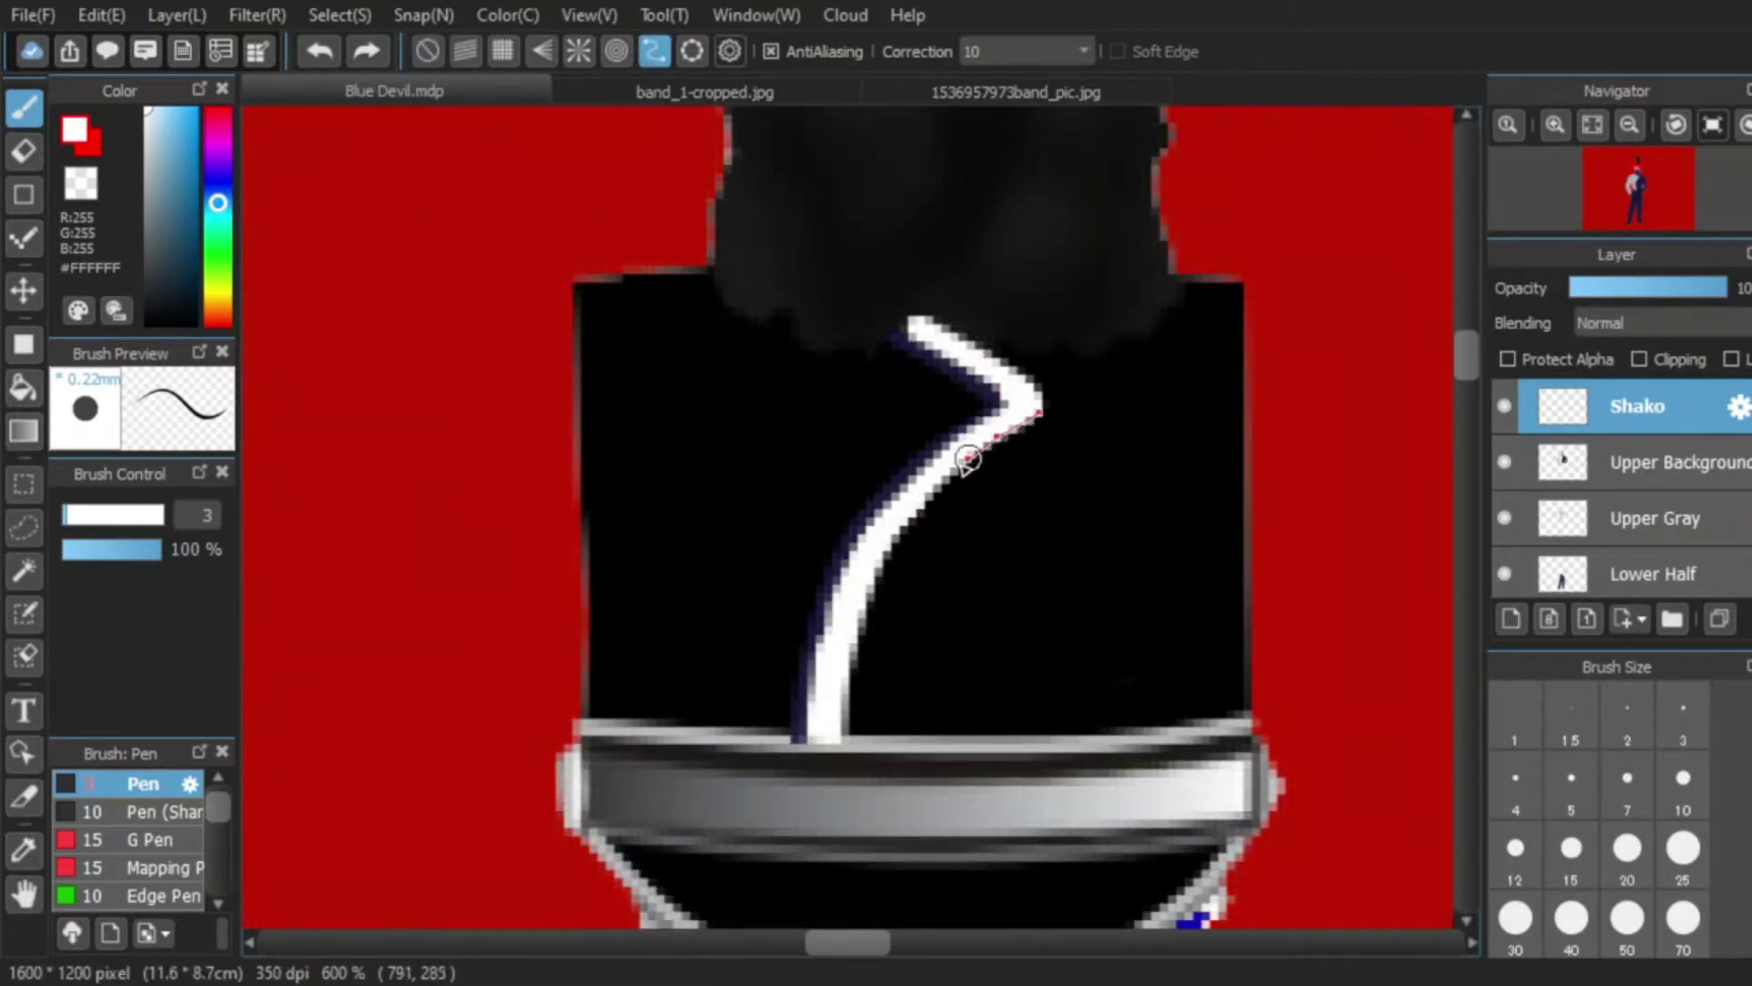
double_click(868, 733)
left_click_drag(868, 733, 1072, 391)
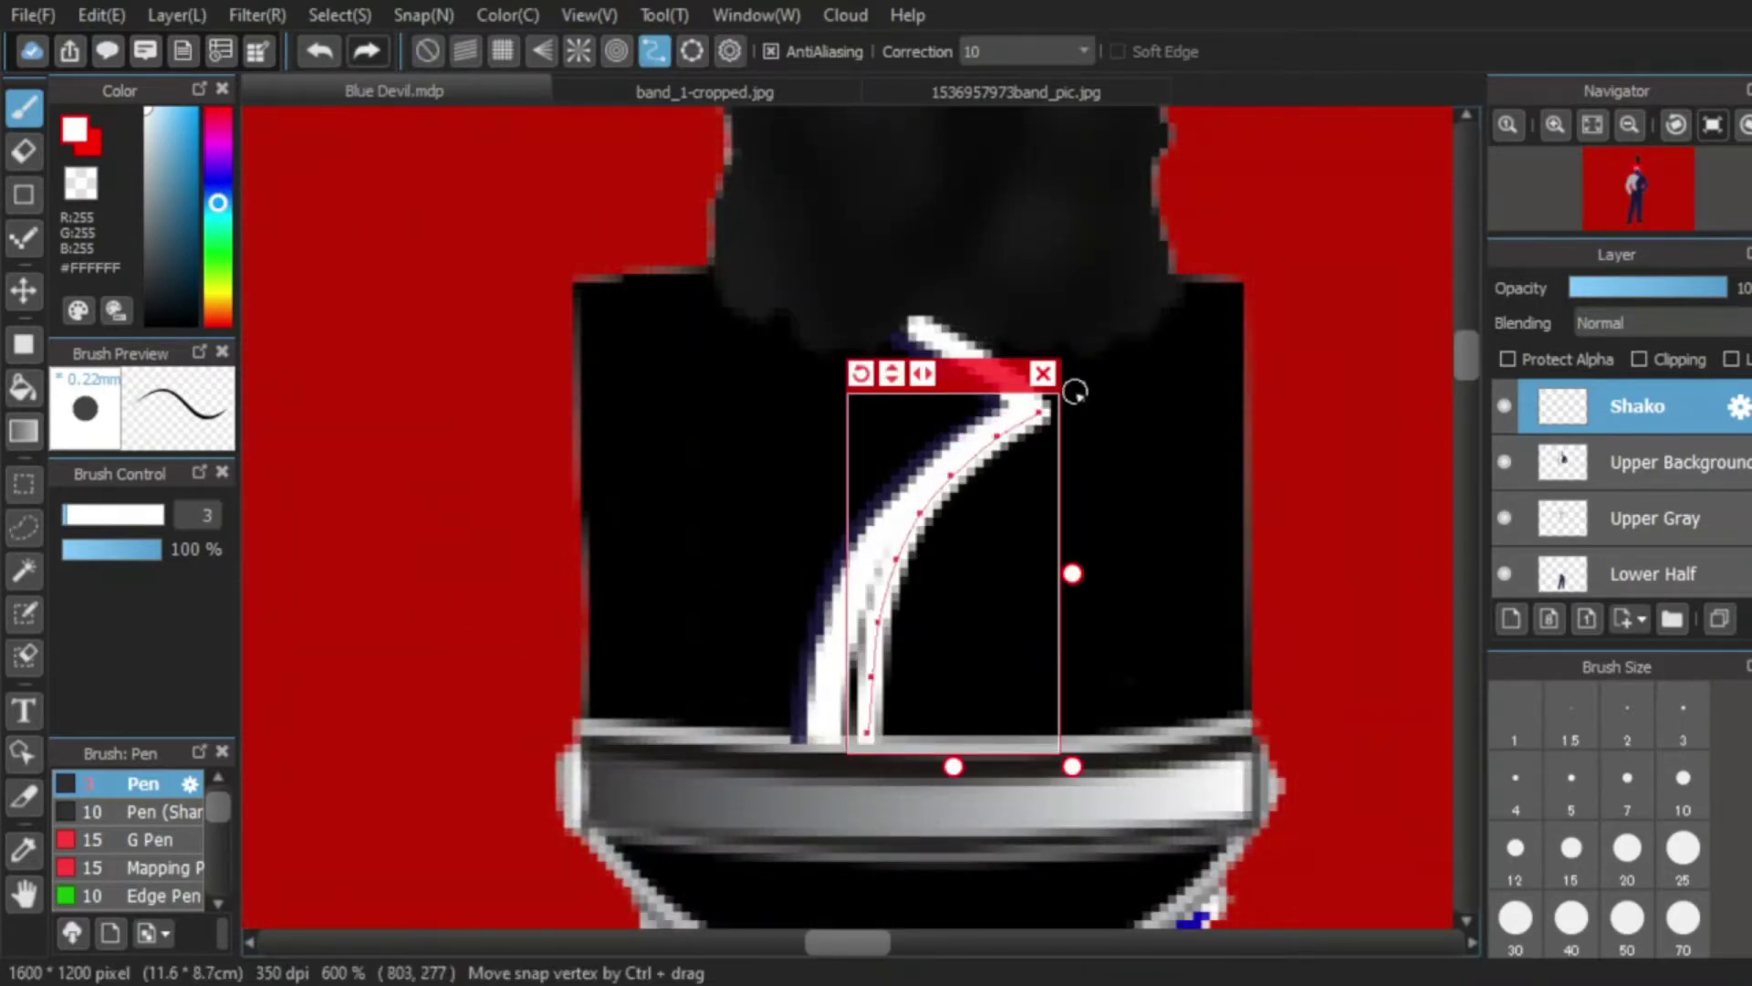
left_click(428, 51)
left_click_drag(881, 534, 853, 721)
Step: Pick the navy of the stripe's outline as the drawing colour
scroll(826, 670, "up", 3)
scroll(826, 749, "down", 5)
scroll(916, 574, "up", 4)
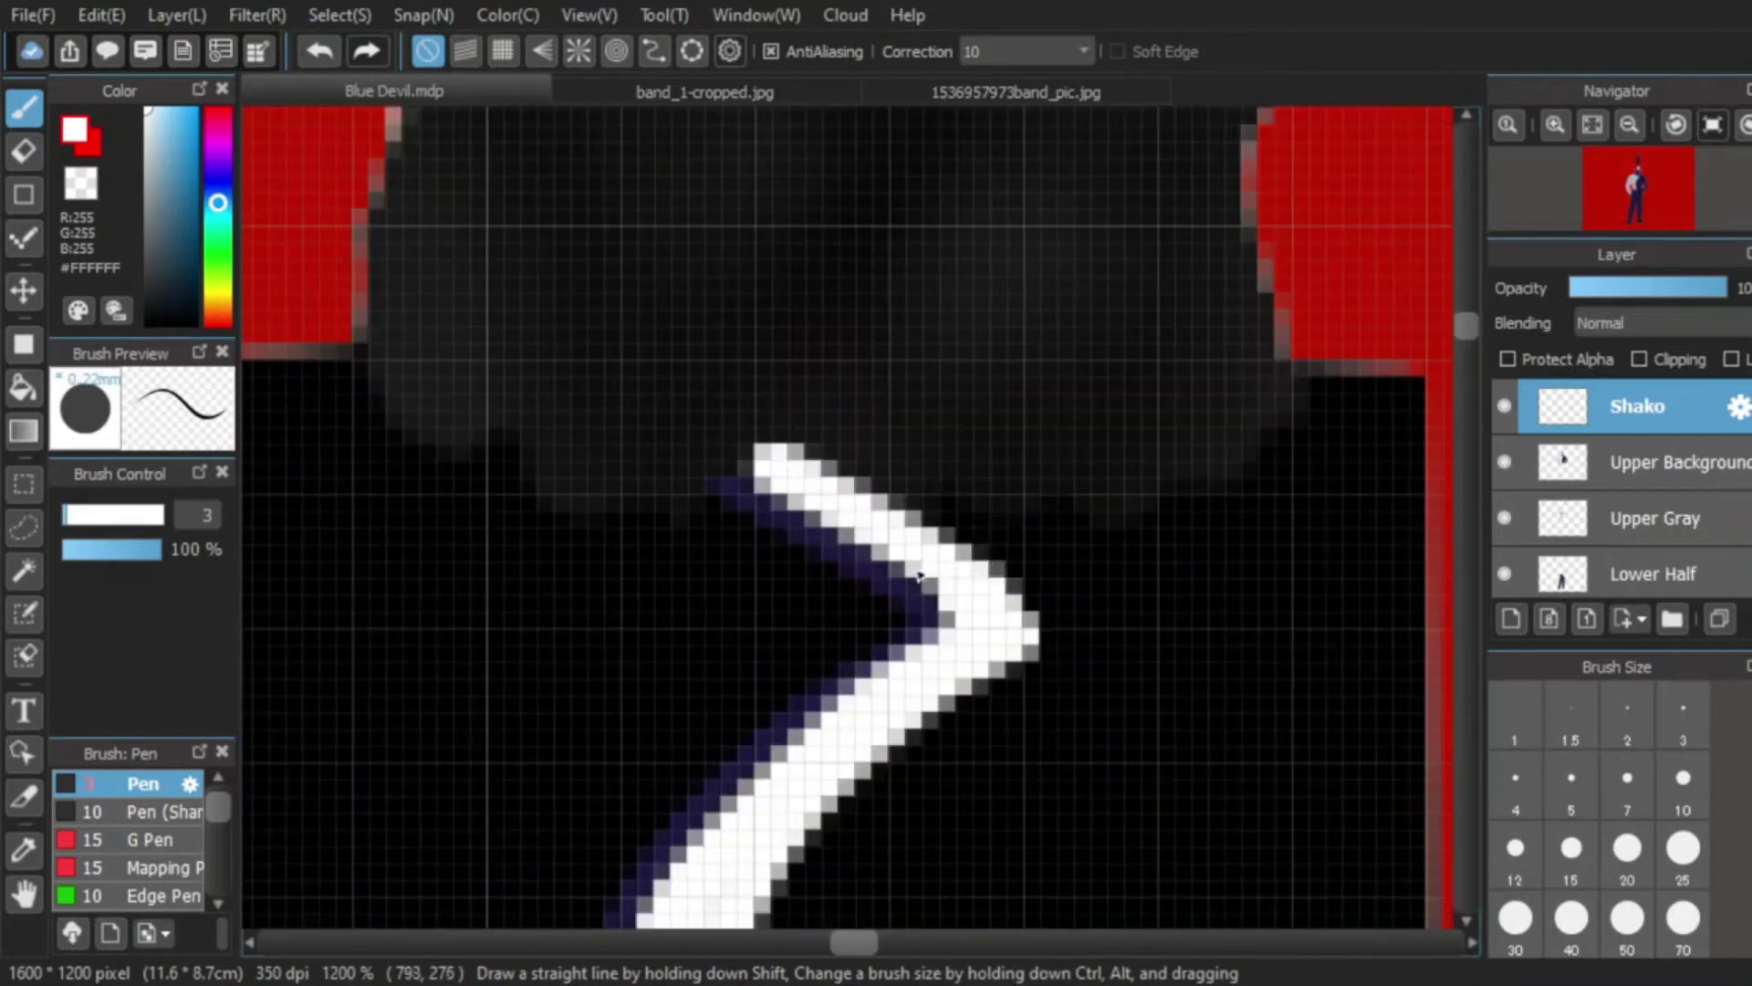
right_click(699, 819)
Step: Try to retouch the navy outline beside the white stripe with very small pen sizes
left_click(1518, 727)
mouse_move(913, 584)
left_mouse_down()
mouse_move(943, 614)
mouse_move(810, 680)
left_mouse_up()
key("ctrl+z")
left_click(1613, 726)
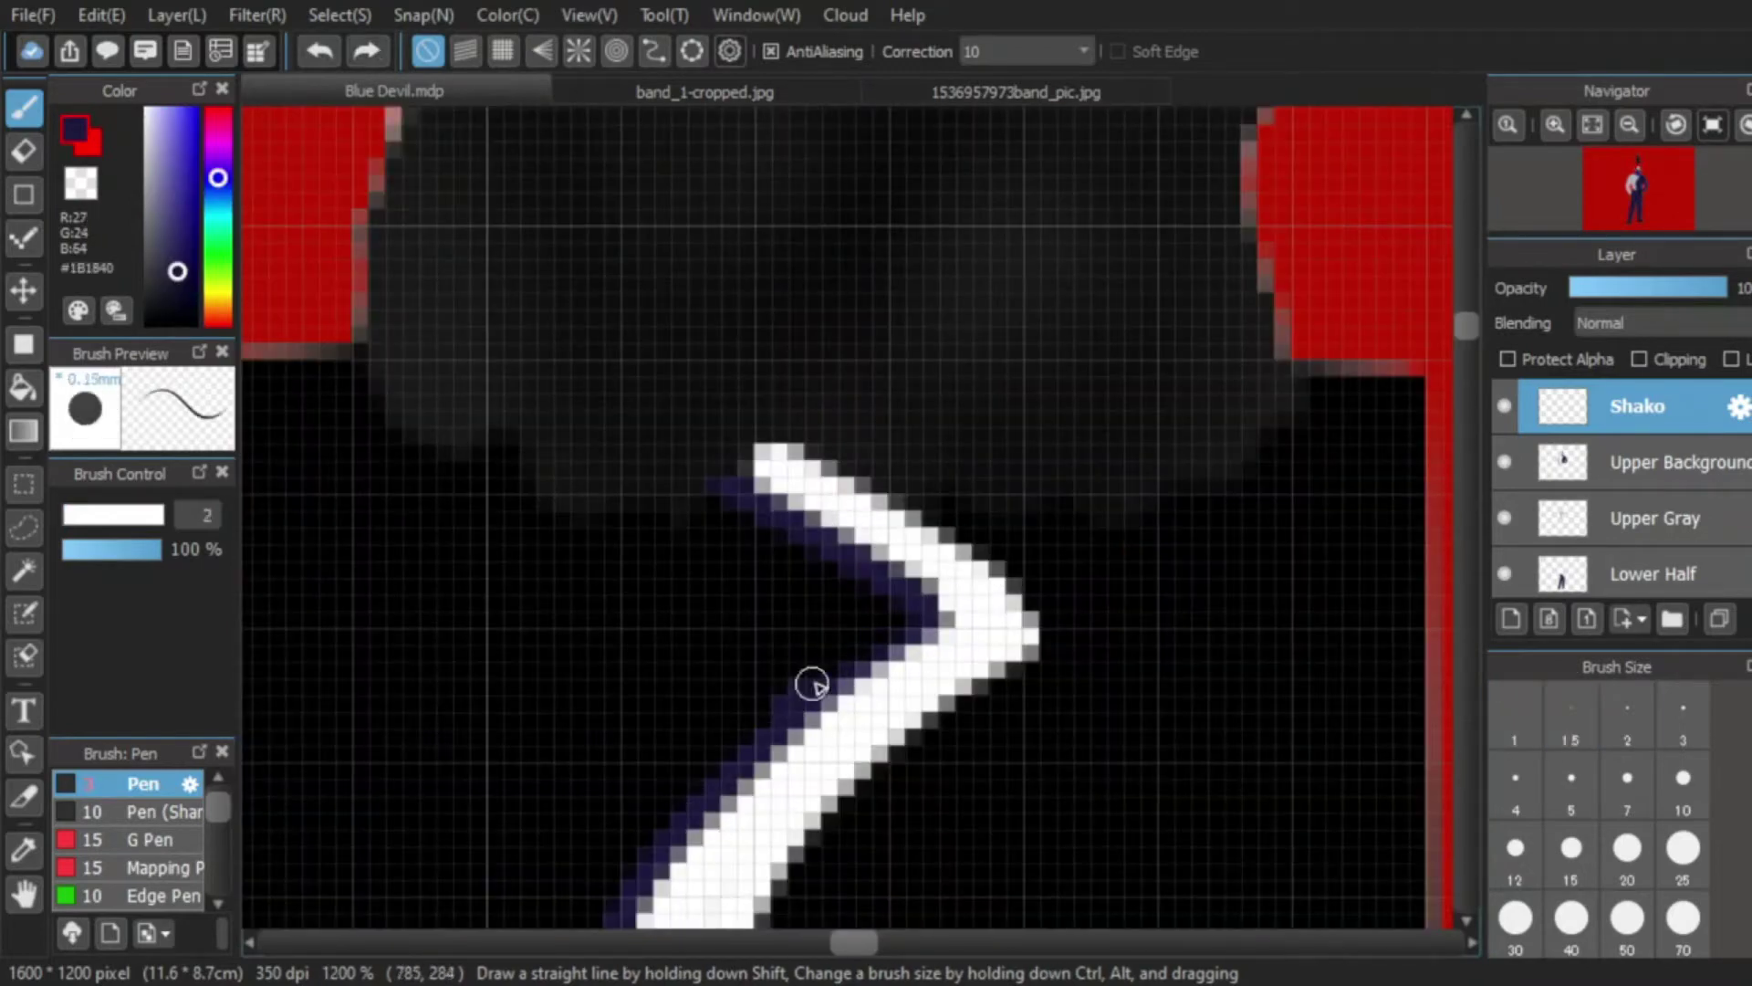
scroll(894, 604, "down", 2)
scroll(895, 603, "up", 2)
scroll(1065, 505, "down", 3)
scroll(1044, 529, "up", 3)
scroll(803, 803, "down", 3)
key("ctrl+z")
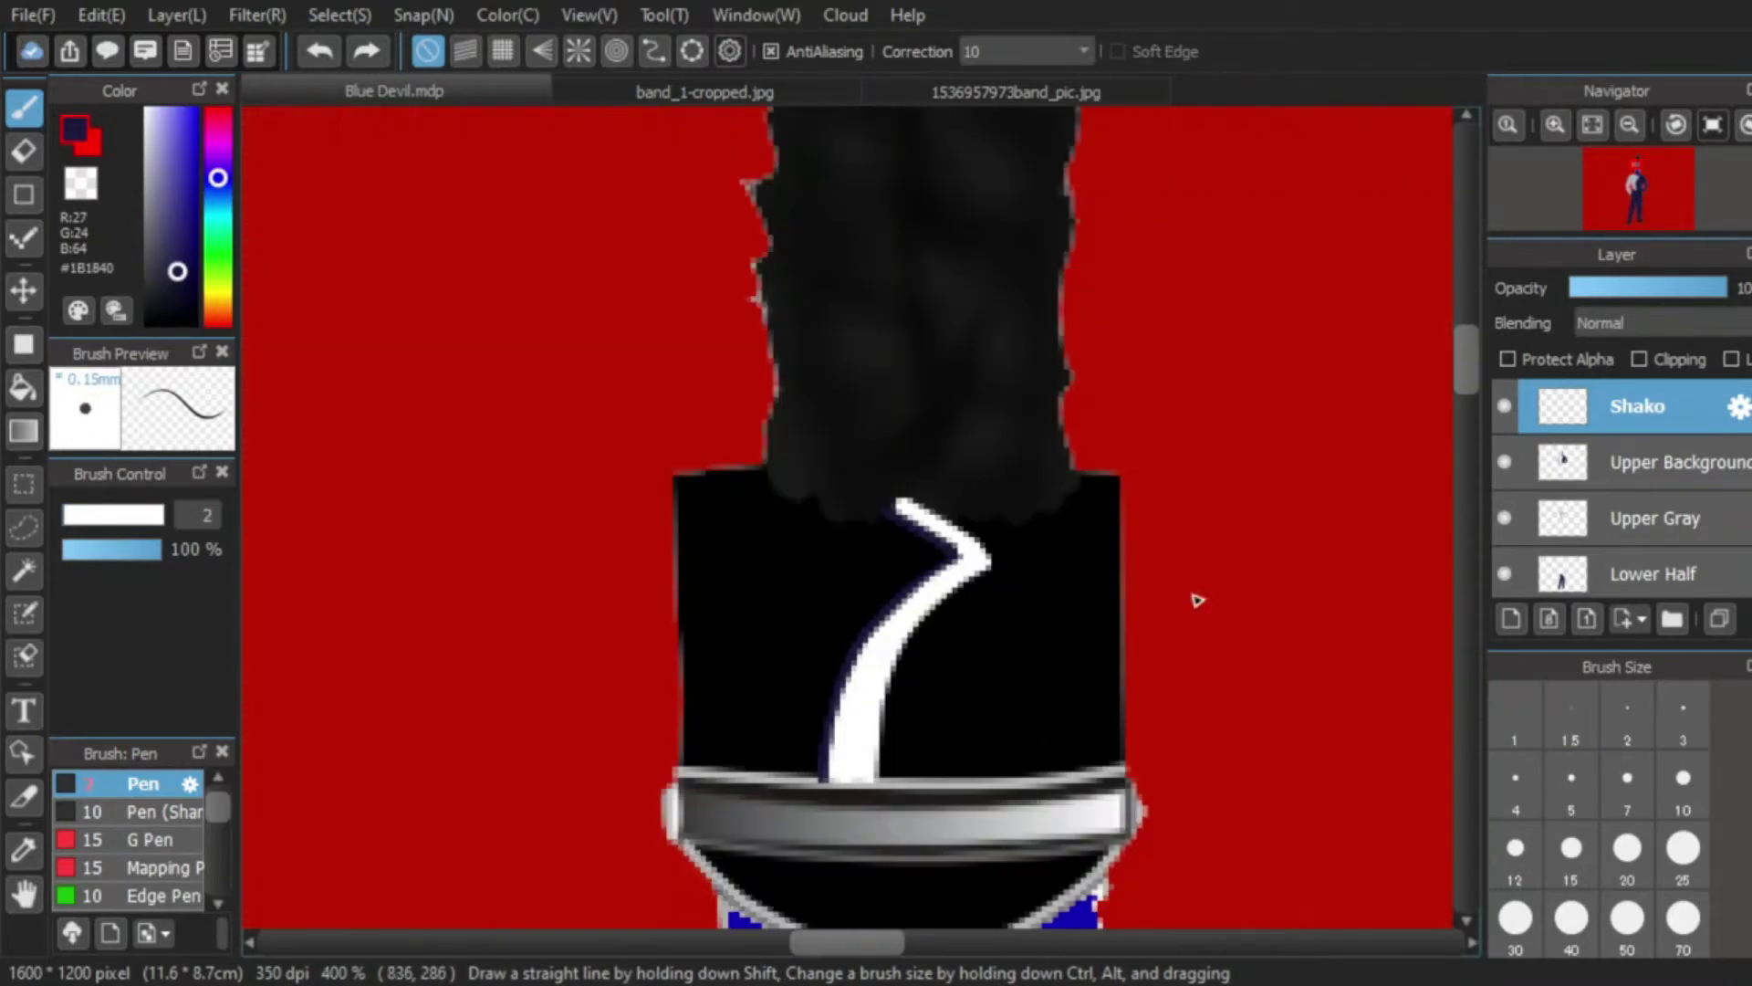
left_click(1571, 726)
scroll(949, 551, "up", 5)
scroll(1131, 364, "down", 5)
Step: Check the stripe, buttons and colour split of the hat in the band reference photo
left_click(705, 92)
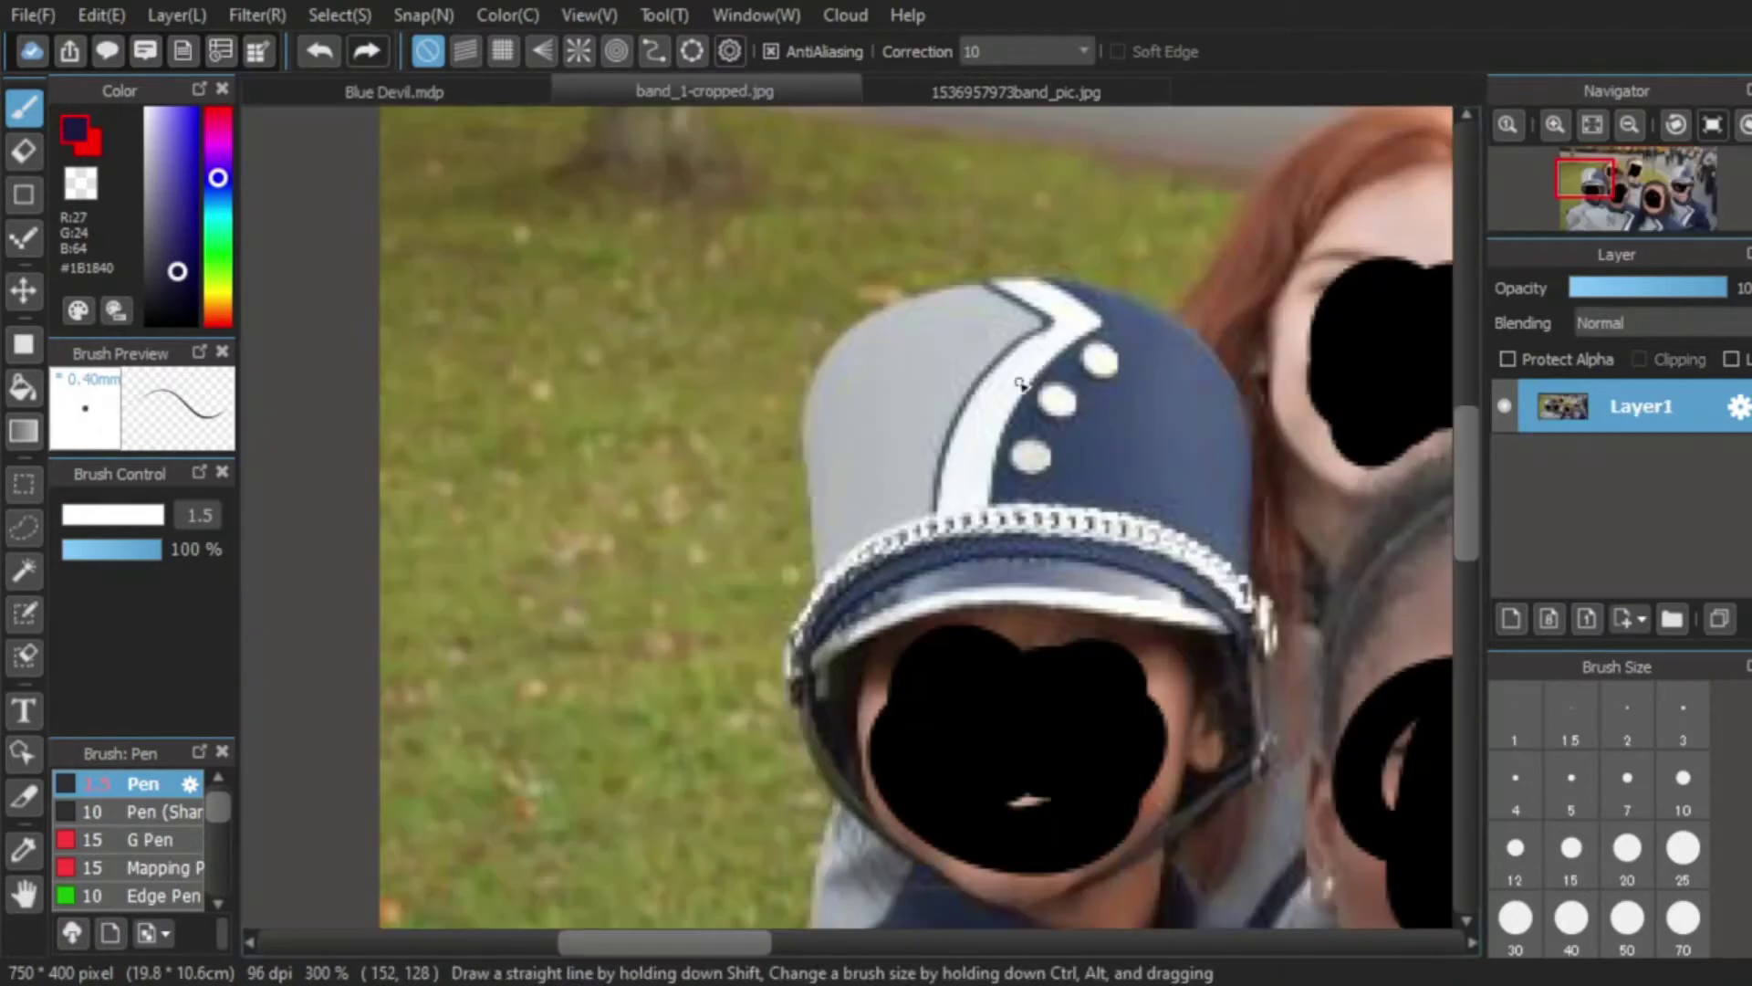
left_click(499, 84)
scroll(1094, 542, "down", 4)
Step: Try to select the black area right of the shako stripe with the Magic Wand
left_click(23, 570)
left_click(1103, 583)
left_click_drag(756, 51, 740, 51)
key("ctrl+d")
left_click(23, 483)
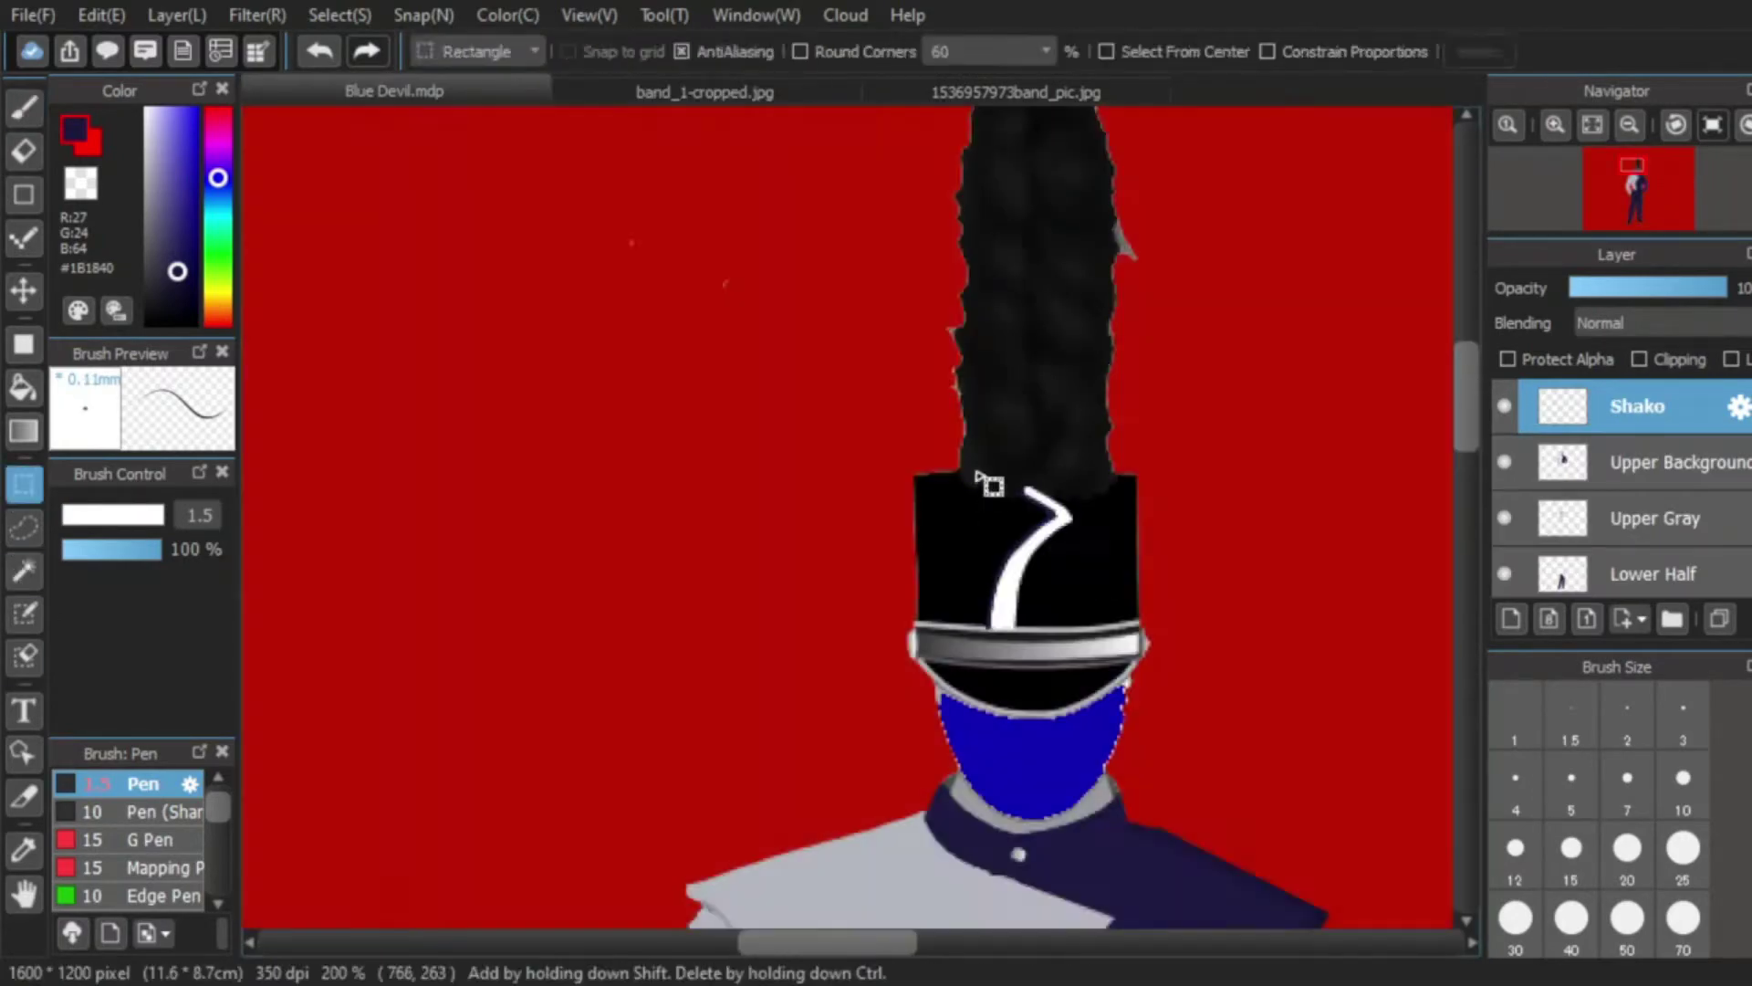
left_click(24, 571)
left_click(1095, 571)
left_click(24, 484)
left_click(24, 570)
left_click(1095, 571)
scroll(1207, 502, "up", 2)
left_click(23, 484)
left_click(24, 571)
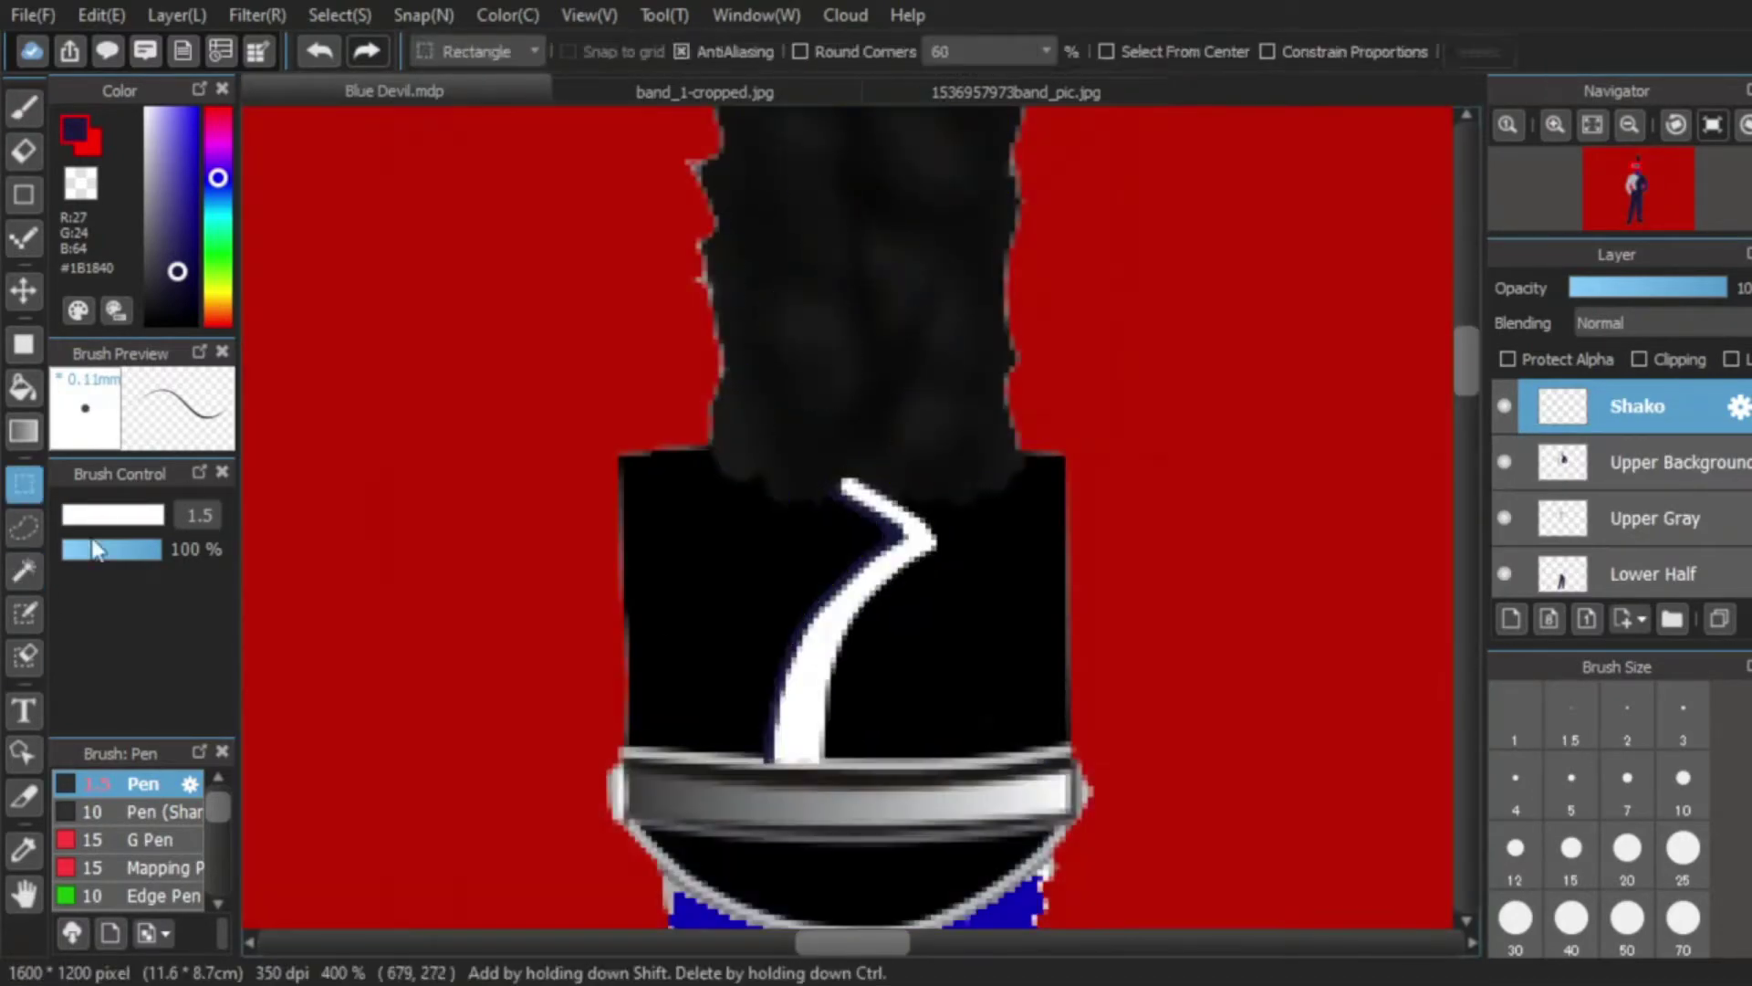
Step: Select the shako area right of the stripe with an adjusted Magic Wand tolerance, and fill it with navy
left_click(24, 570)
left_click(738, 51)
left_click(979, 463)
scroll(986, 461, "down", 1)
scroll(986, 462, "up", 1)
left_click(24, 388)
left_click(899, 630)
left_click(24, 484)
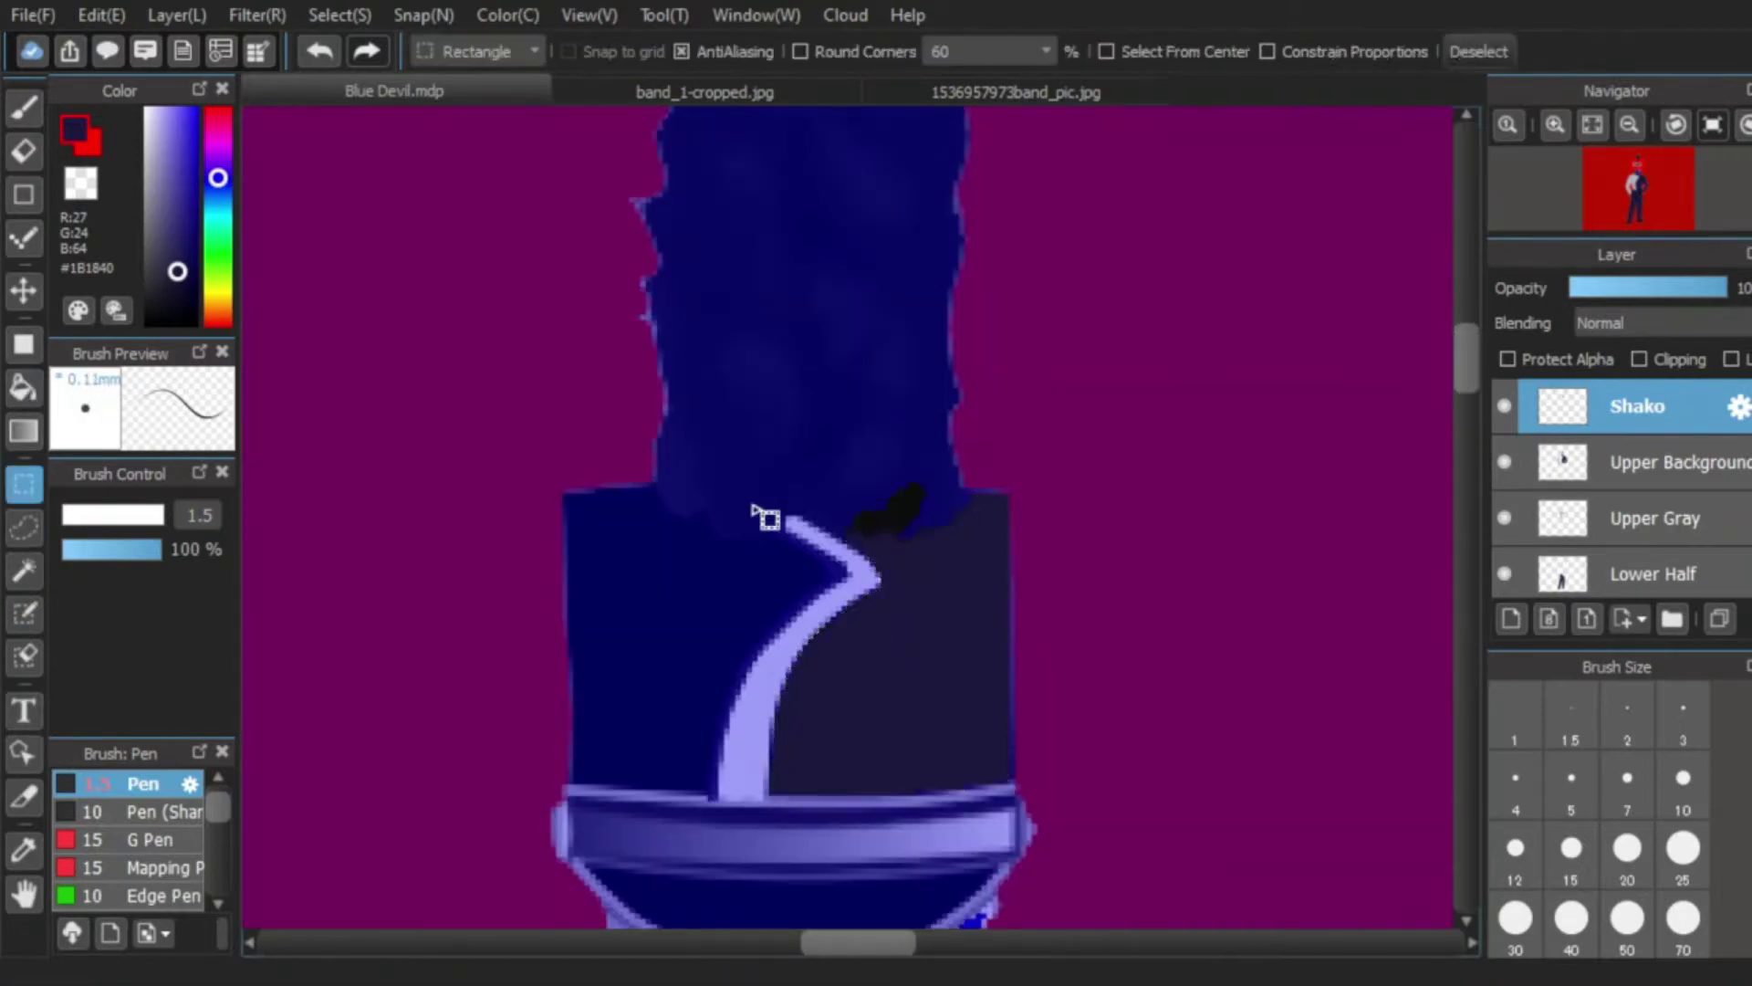
left_click(757, 511)
Step: Touch up the navy area's edge just below the plume with pen size 5
scroll(860, 727, "up", 1)
left_click(23, 107)
scroll(1115, 696, "down", 1)
scroll(826, 805, "up", 1)
left_click(1572, 790)
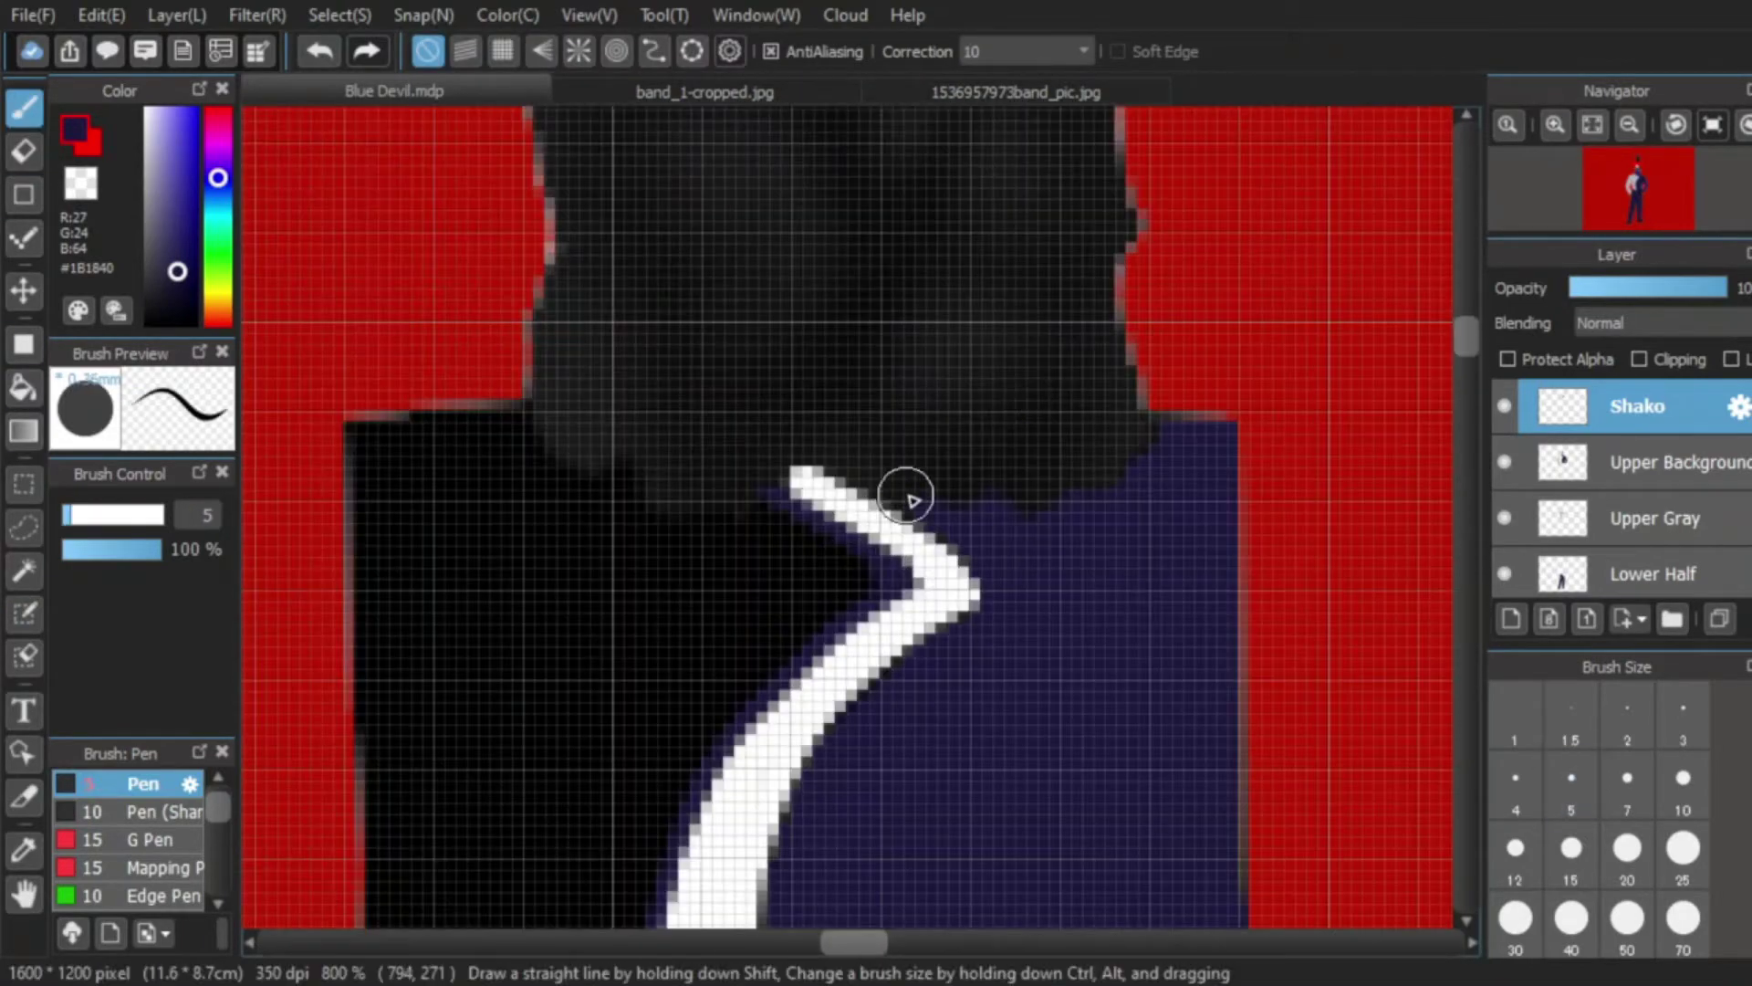
scroll(1236, 517, "down", 3)
scroll(962, 672, "up", 2)
Step: Select the black area left of the stripe with Magic Wand tolerance 28, and pick the jacket's light gray #B3B7C0
left_click(24, 570)
left_click(972, 598)
scroll(1181, 618, "down", 3)
right_click(1013, 894)
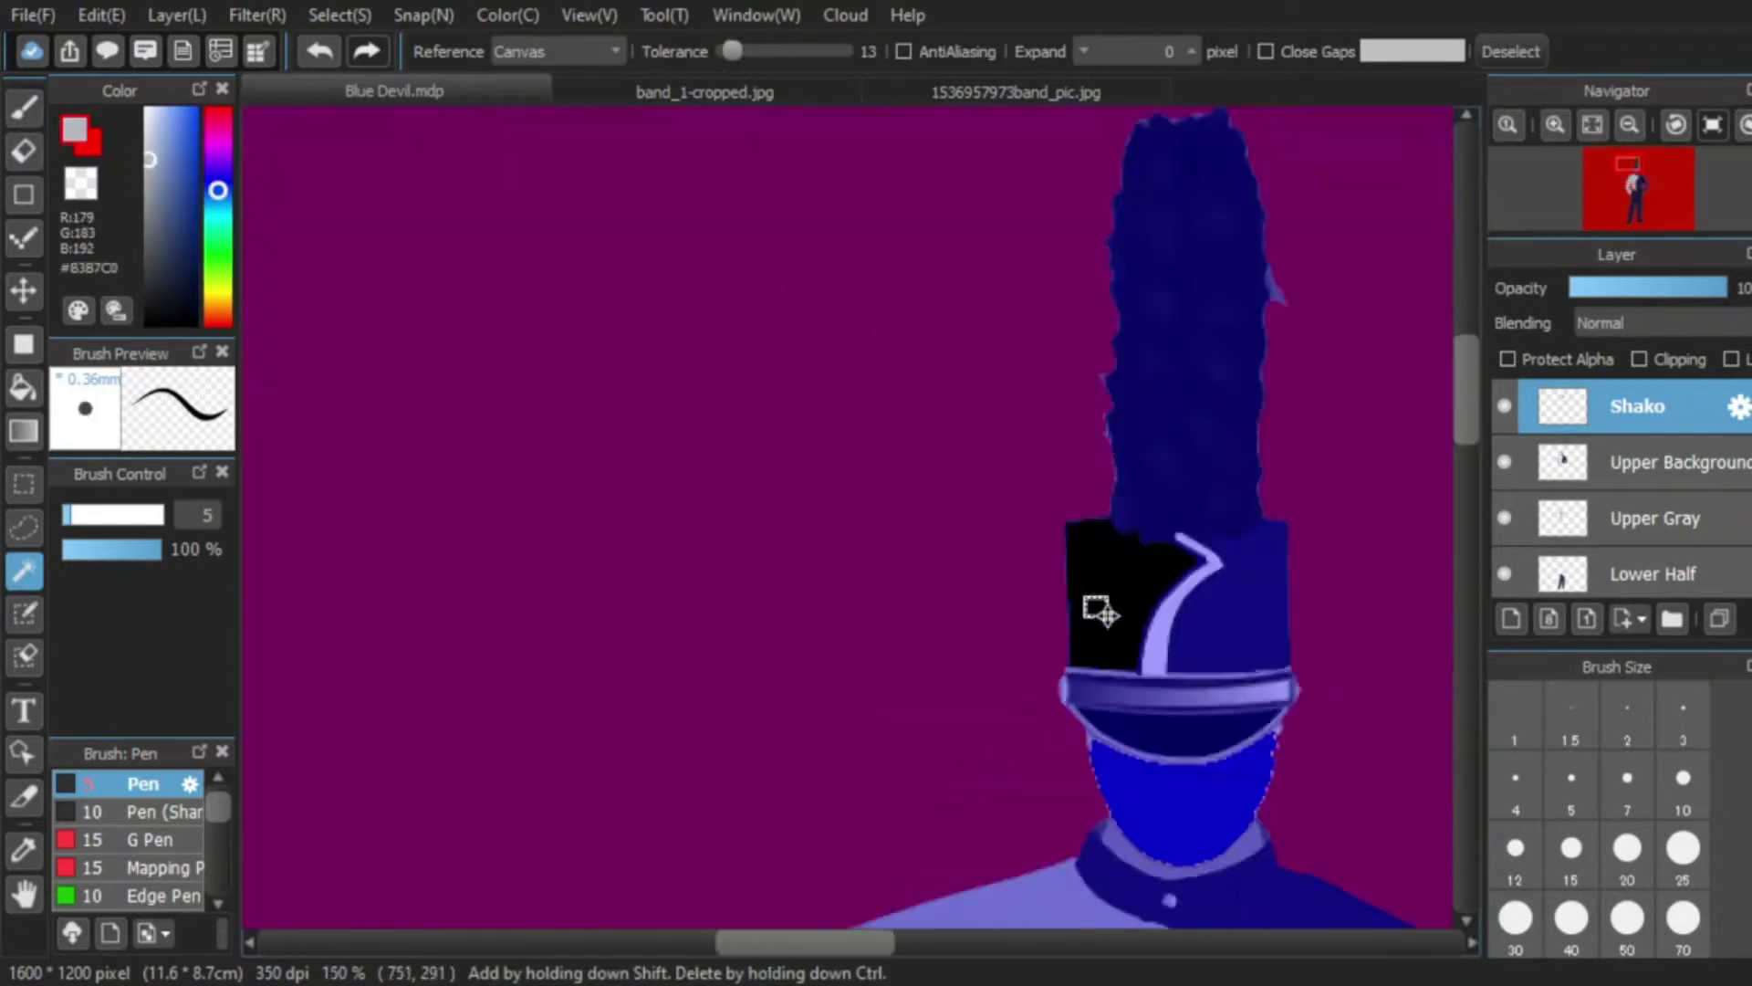
scroll(1200, 581, "up", 3)
left_click(739, 51)
left_click(885, 583)
right_click(885, 583)
left_click(884, 583)
scroll(1006, 766, "down", 8)
right_click(985, 833)
scroll(1004, 778, "up", 7)
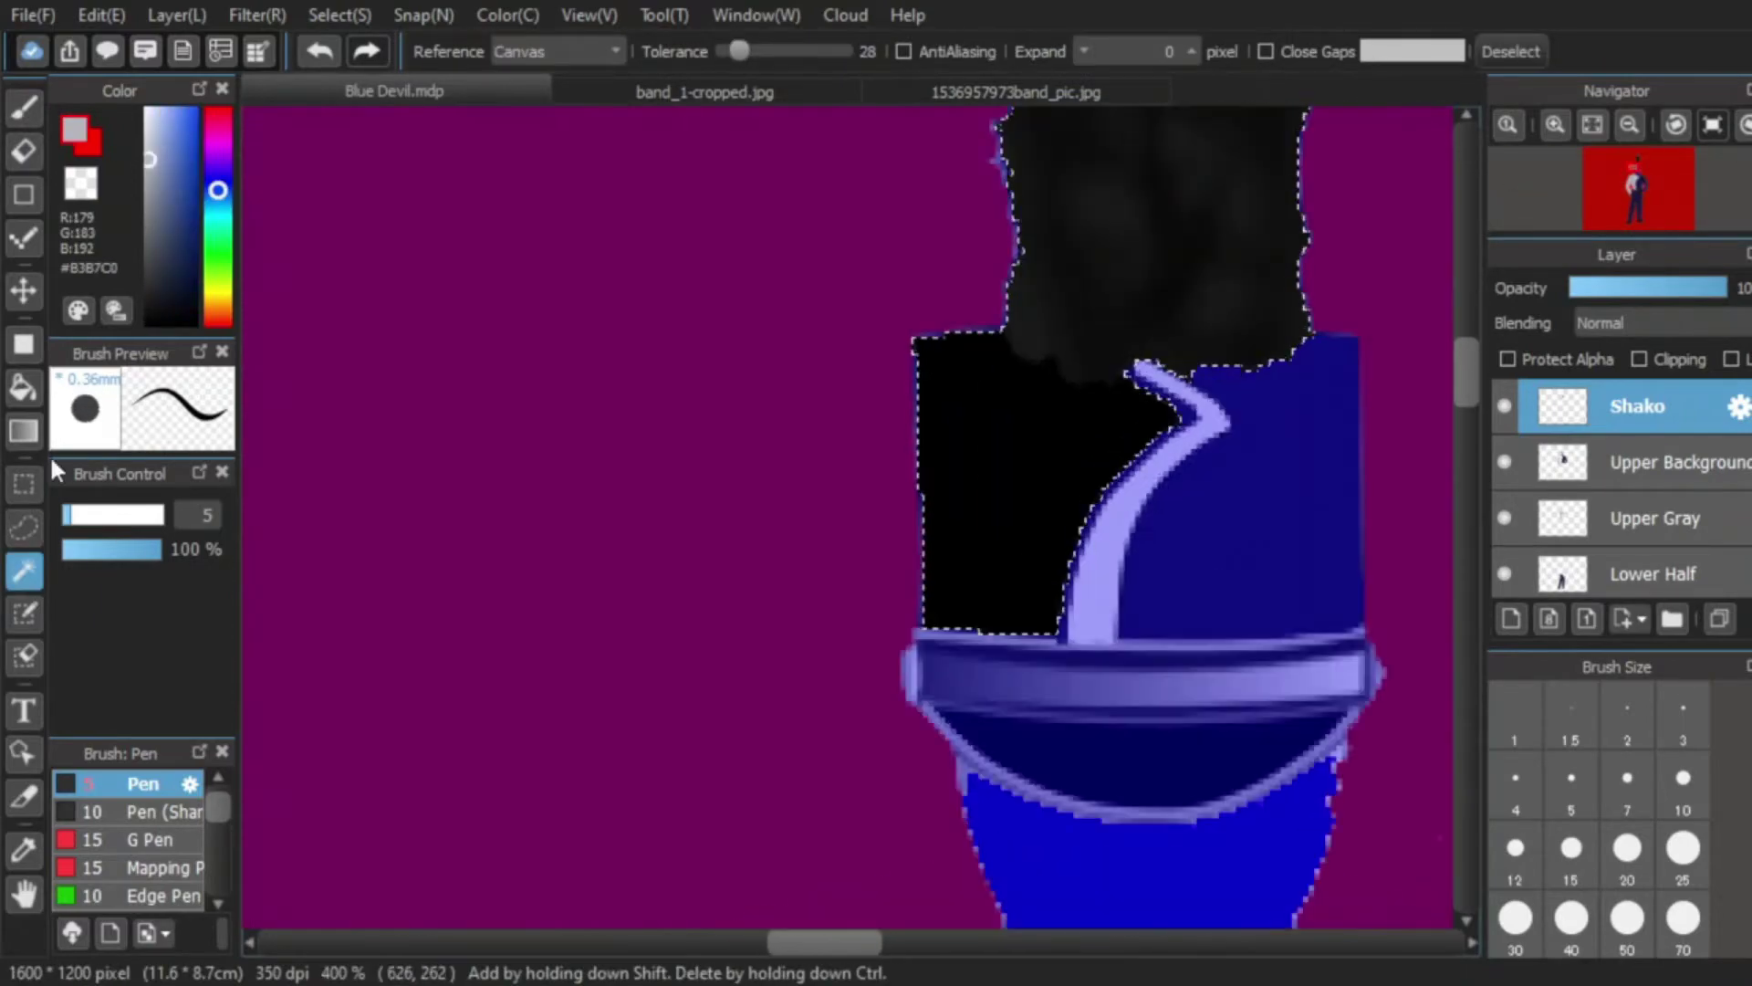
Step: Fill the shako's left panel with light gray at Bucket tolerance 7, and clear the selection
key("g")
left_click_drag(737, 53, 730, 53)
left_click(1056, 469)
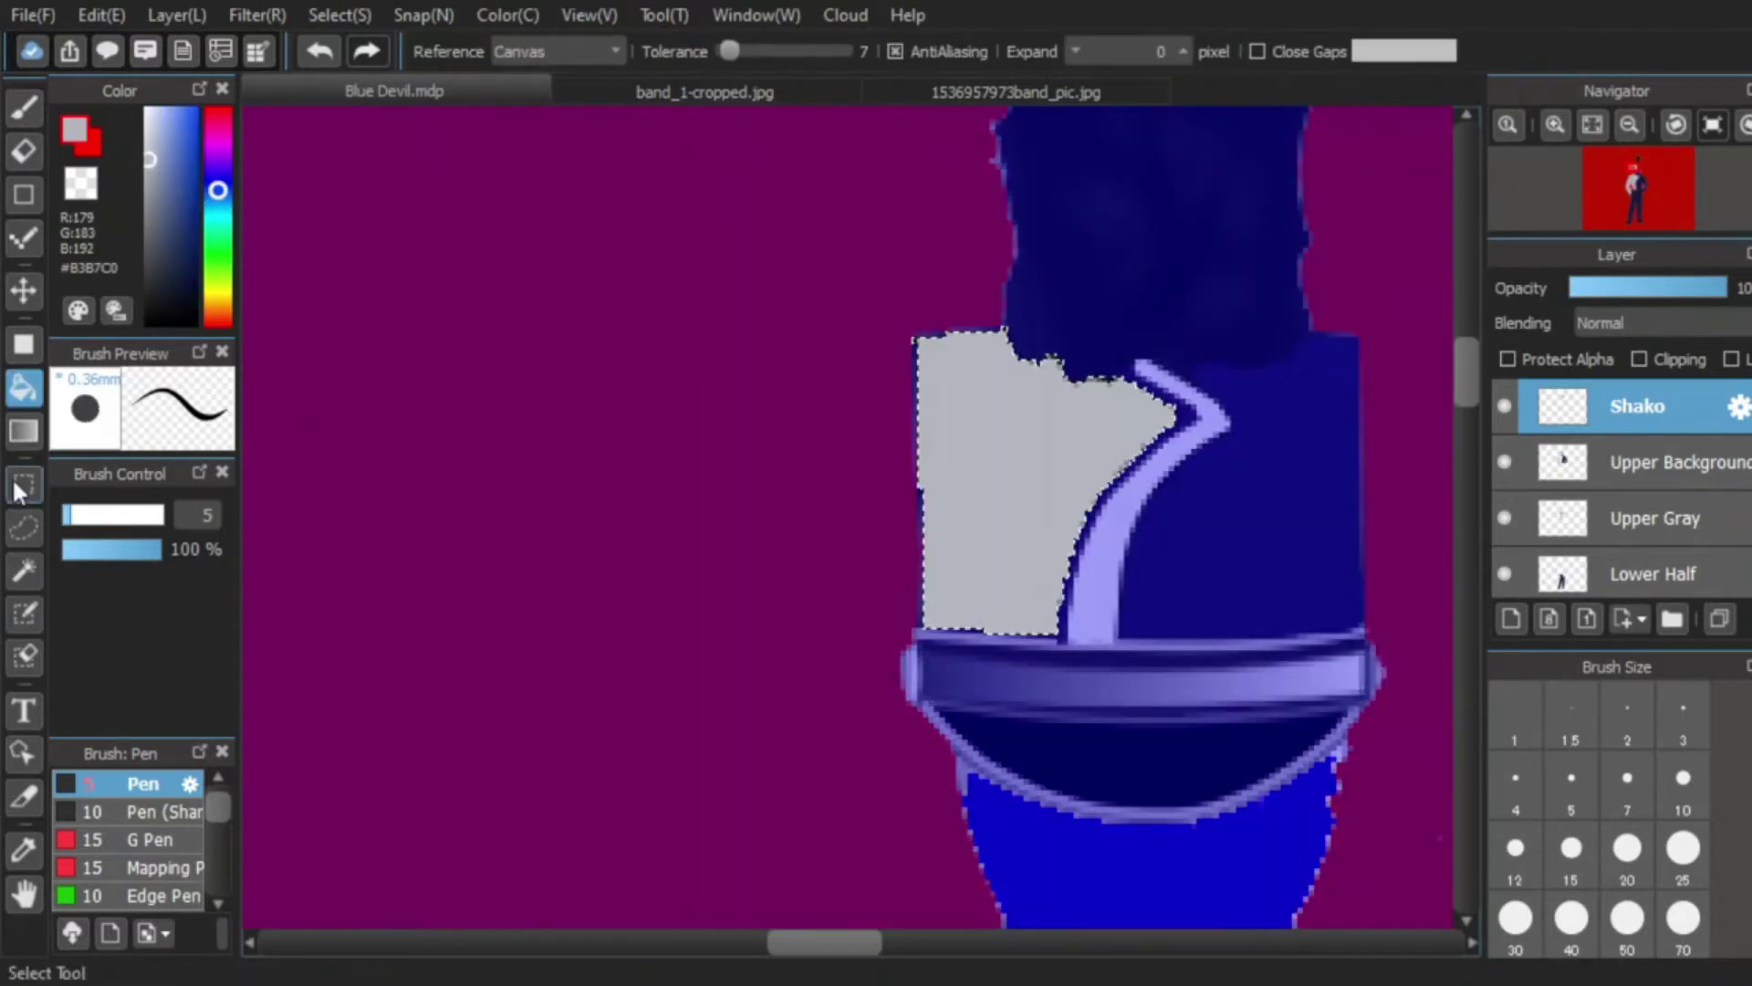
key("ctrl+d")
Step: Paint over the leftover dark pixels along the edges of the shako's gray panel with pen size 2
left_click(24, 108)
scroll(1141, 438, "down", 1)
scroll(1086, 561, "up", 3)
scroll(1110, 360, "down", 2)
scroll(1192, 172, "up", 3)
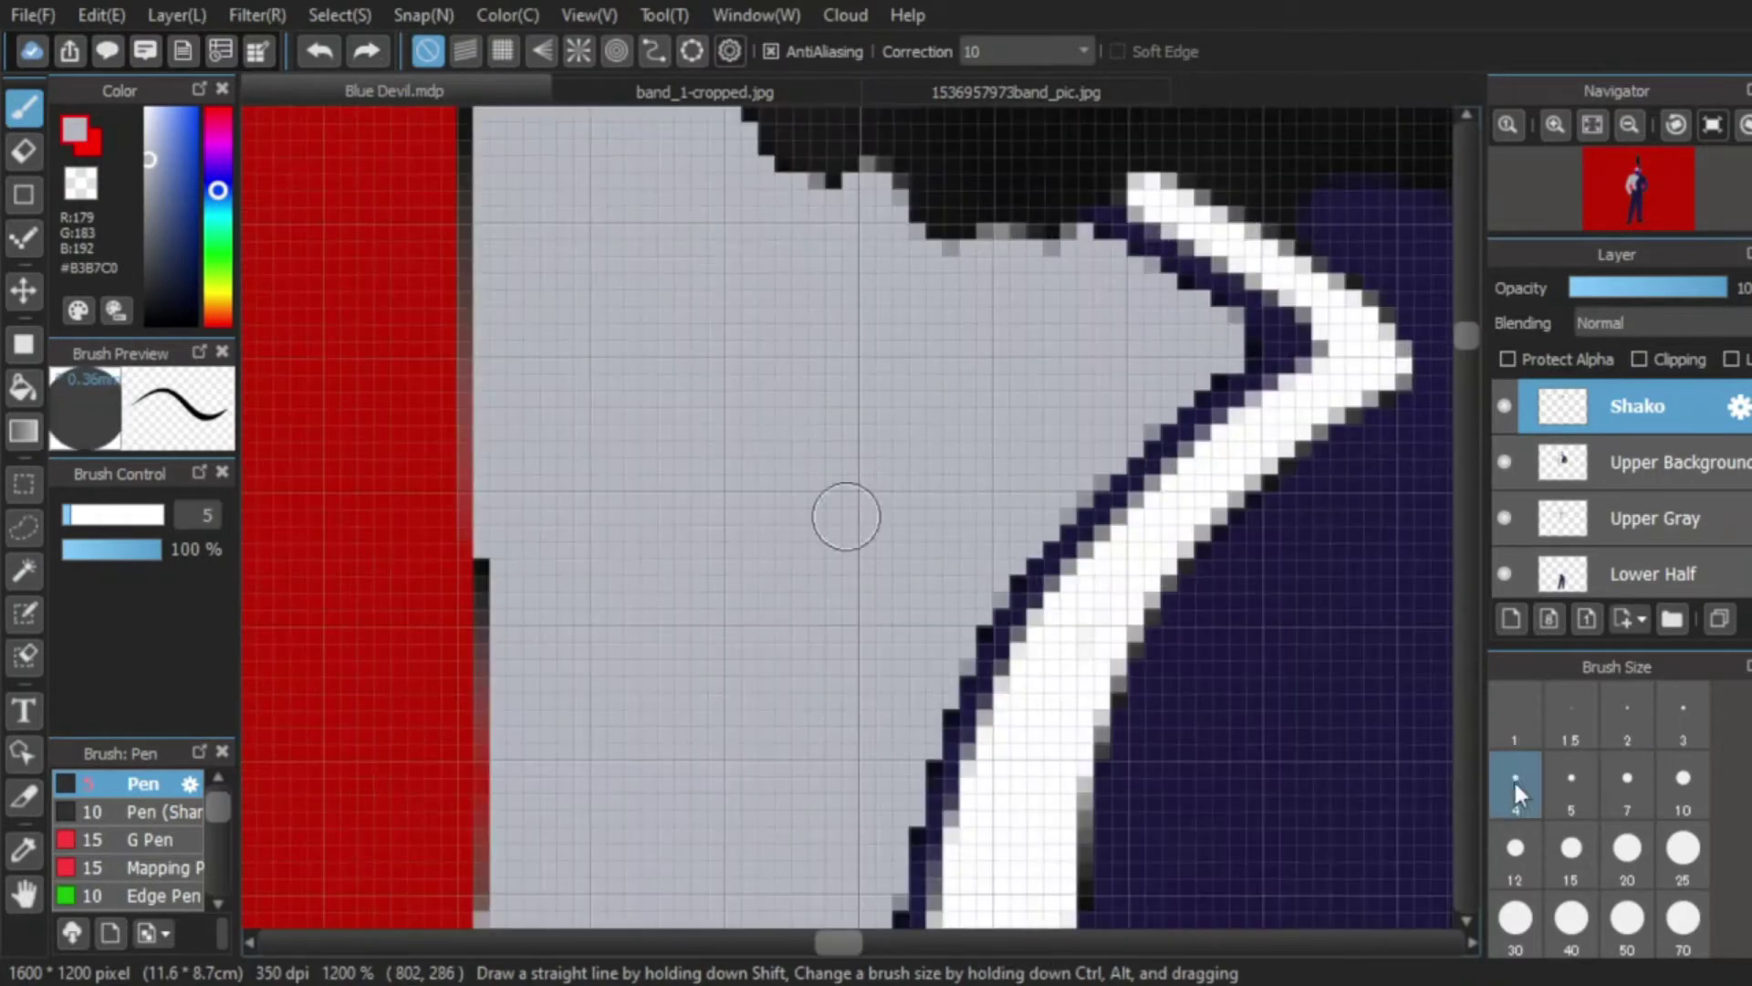
left_click(1627, 715)
left_click_drag(1205, 388, 1108, 255)
scroll(1107, 254, "down", 3)
scroll(1025, 183, "up", 3)
left_click_drag(700, 243, 630, 506)
scroll(892, 295, "down", 3)
scroll(787, 463, "up", 2)
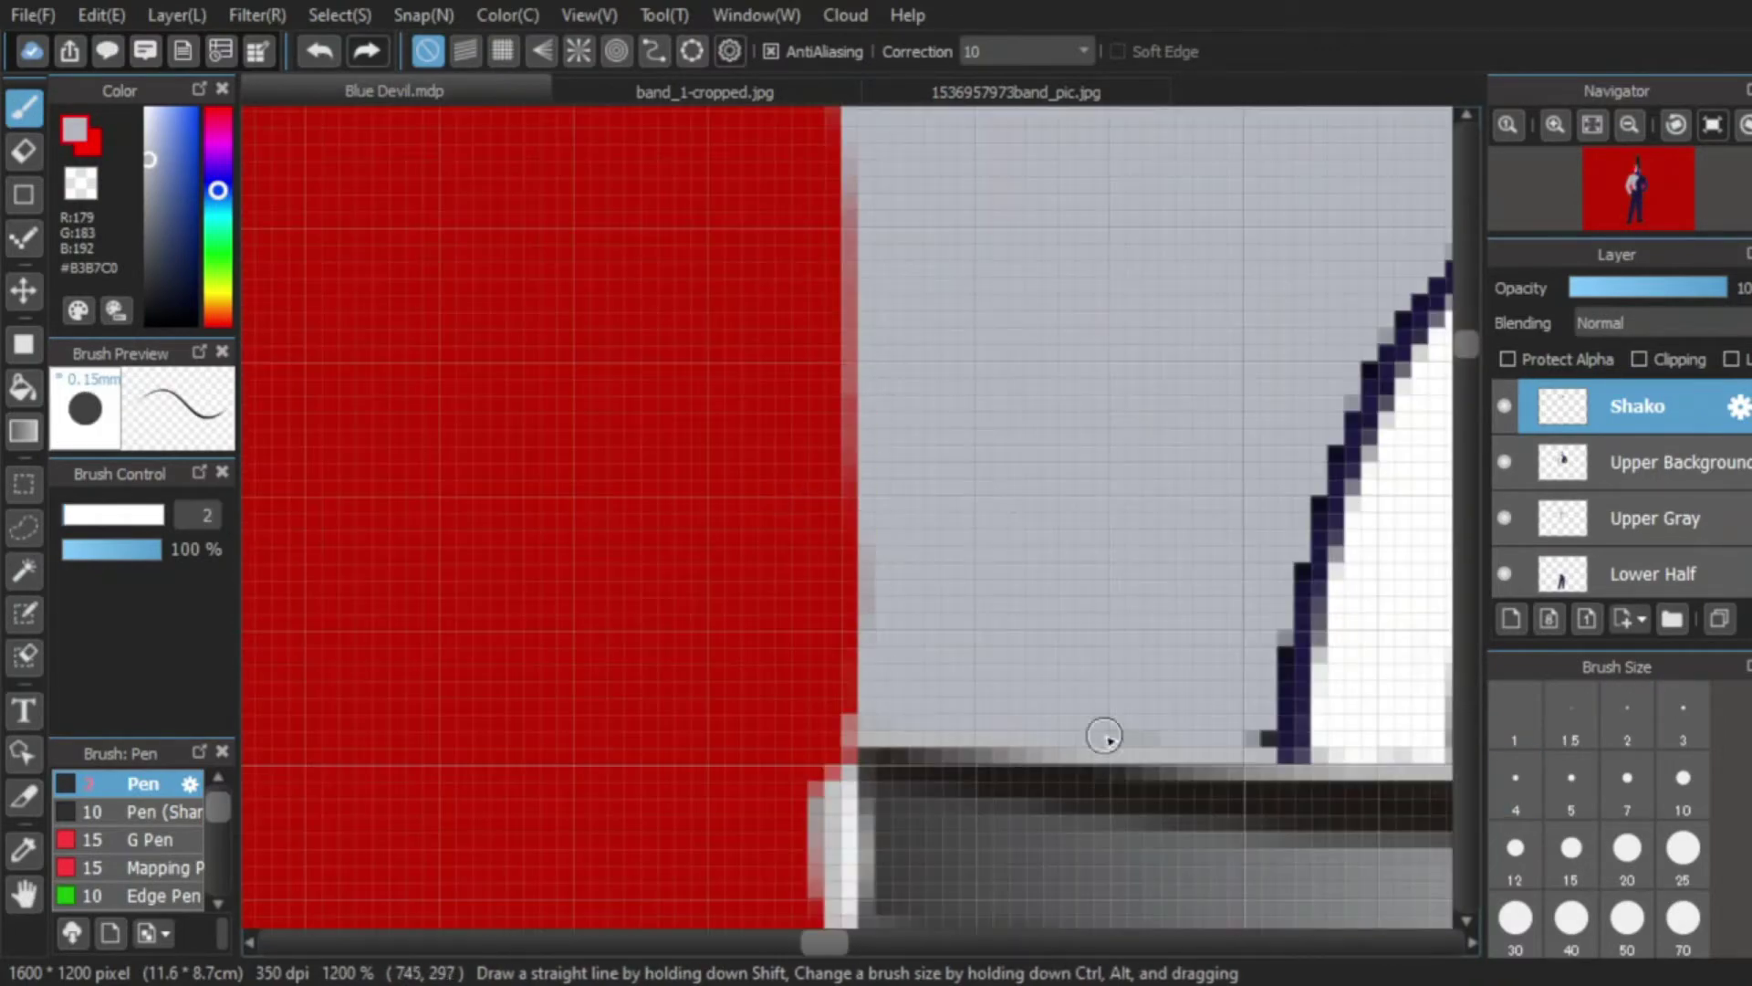
scroll(803, 466, "down", 6)
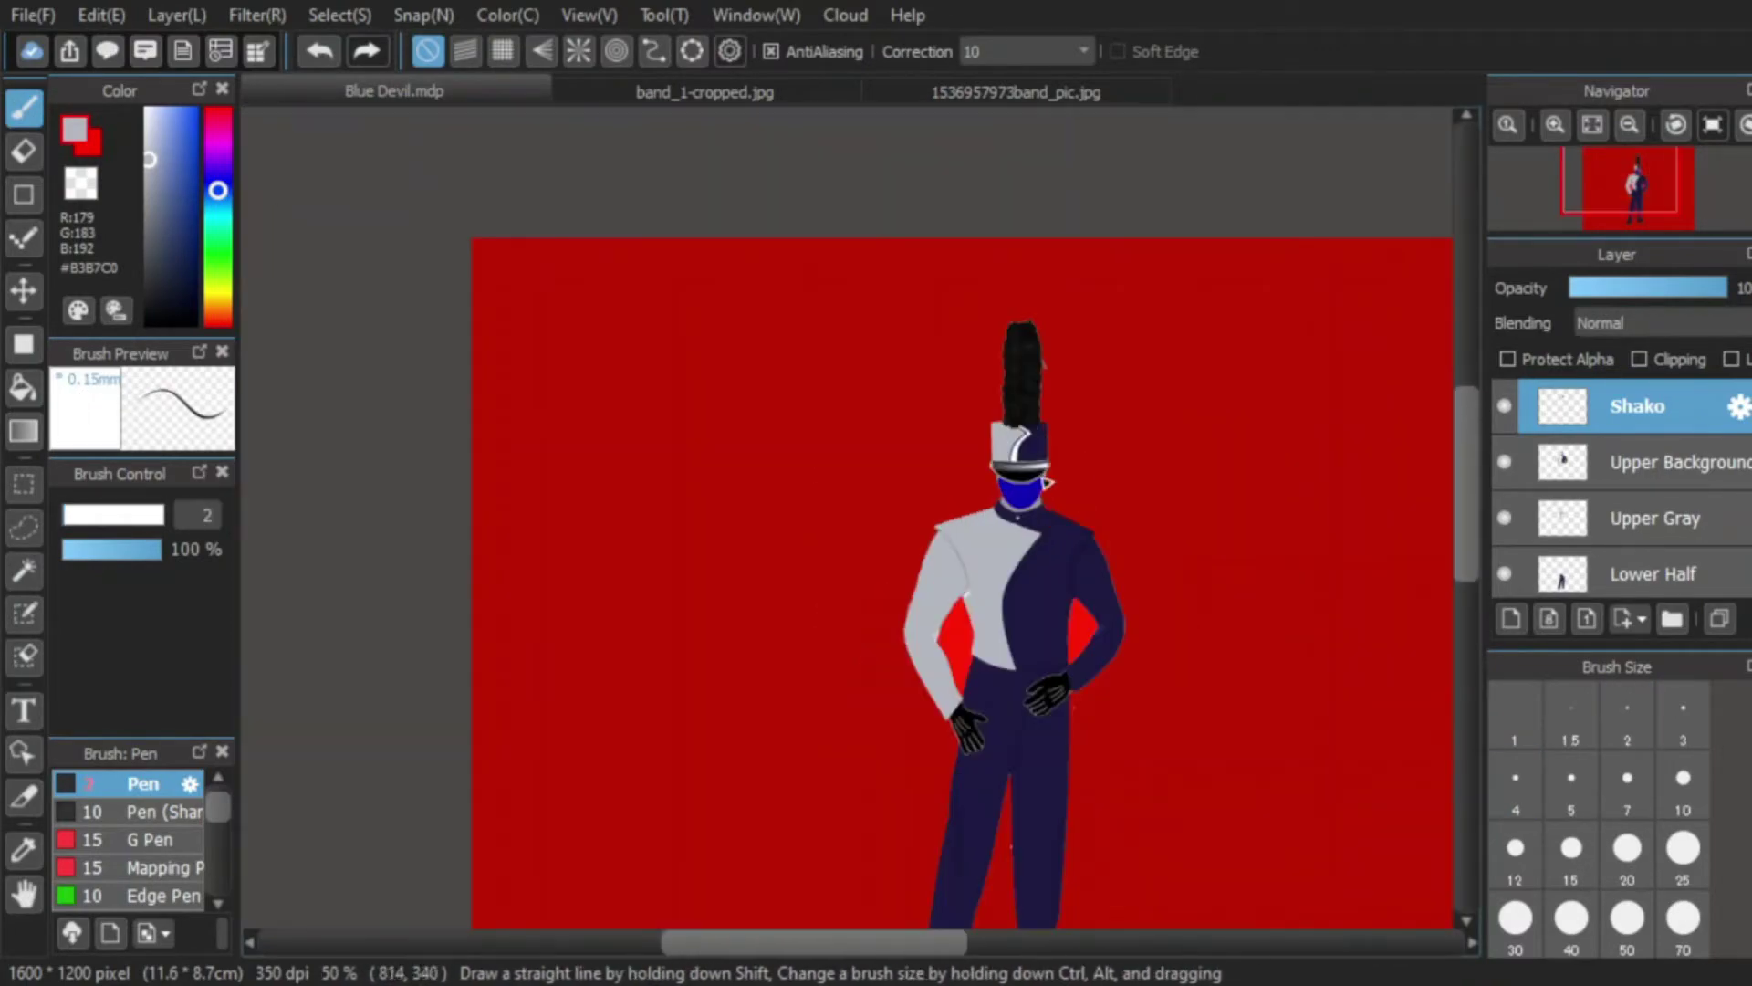
Step: Make a small round light gray button on the shako's navy side beside the stripe, using a filled elliptical selection
scroll(1046, 475, "up", 4)
left_click(24, 485)
left_click(493, 51)
left_click(493, 96)
scroll(960, 395, "up", 2)
left_click_drag(890, 467, 941, 519)
left_click(23, 389)
left_click(915, 493)
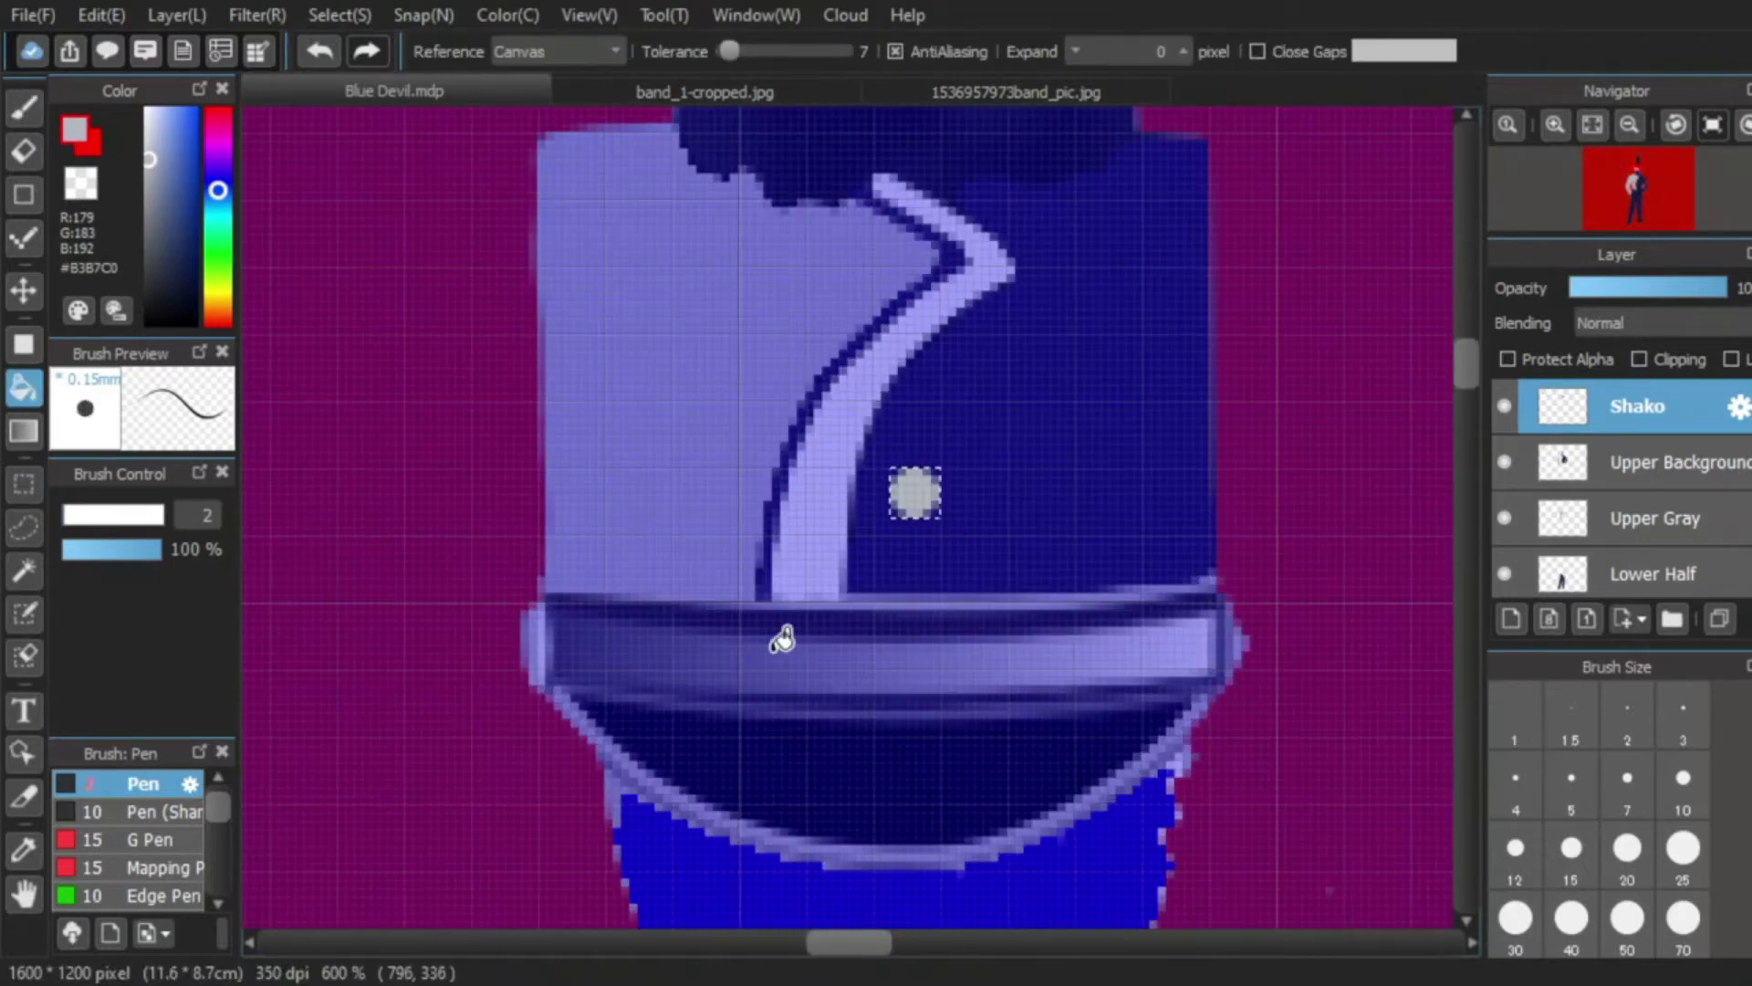
key("m")
key("v")
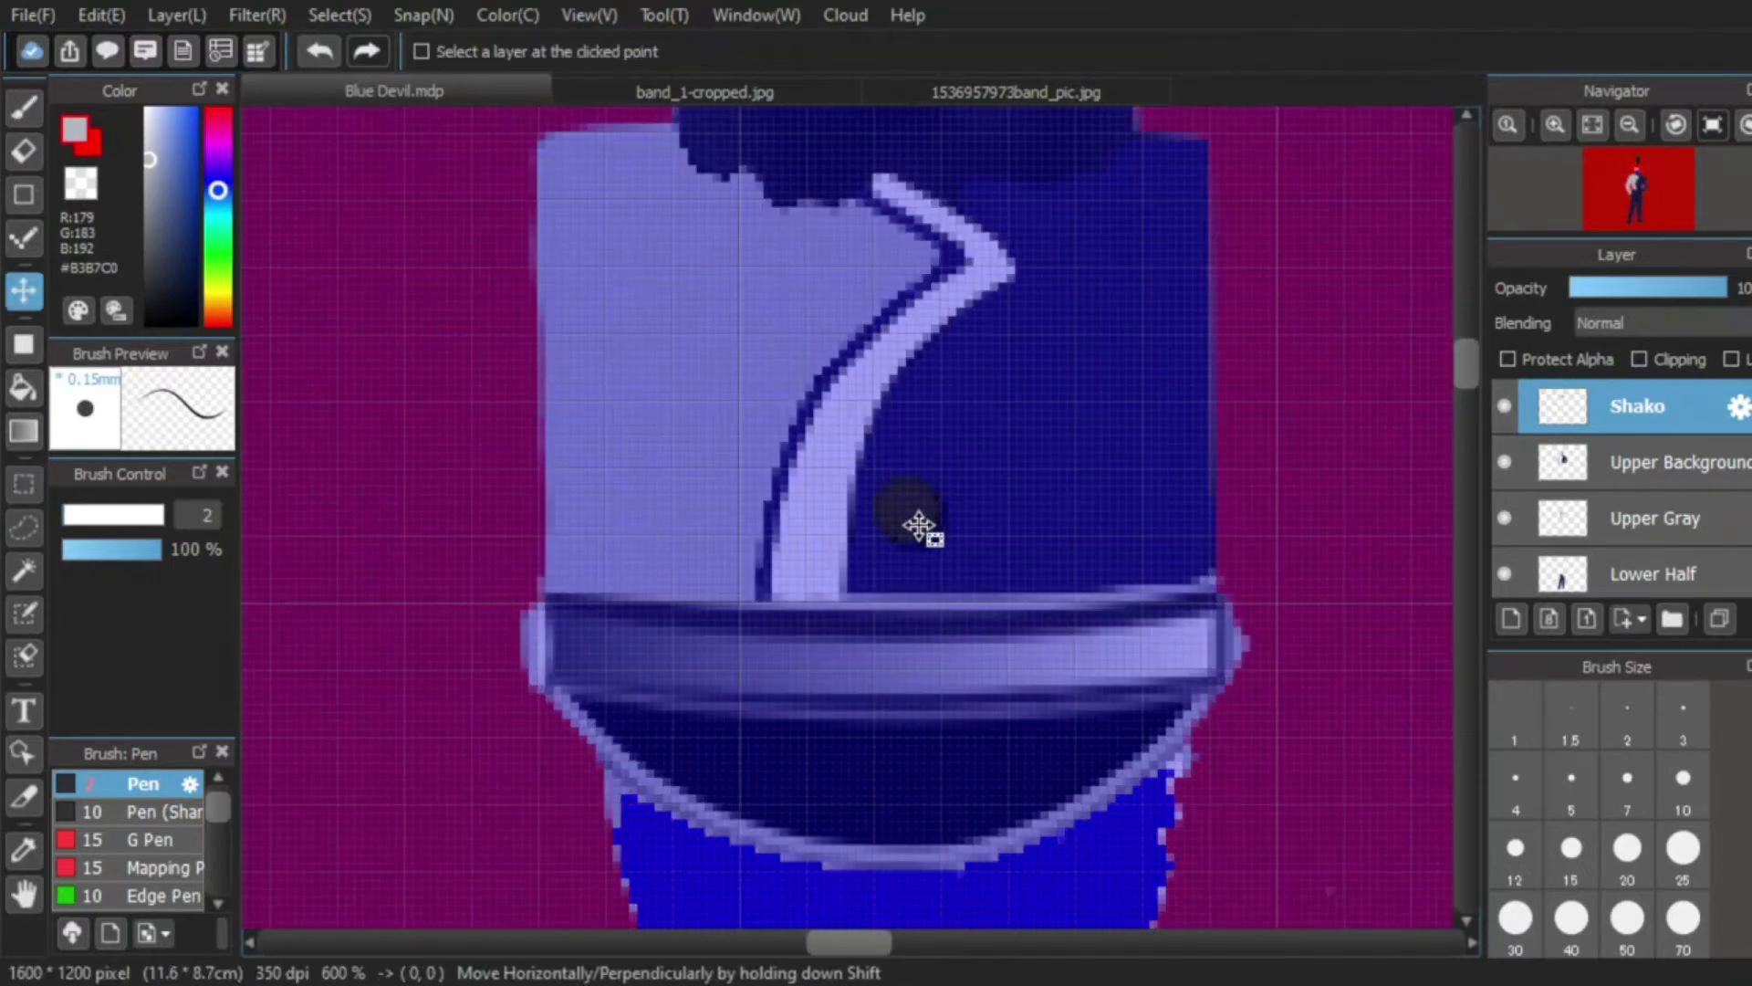
left_click(24, 389)
left_click(907, 509)
Step: Copy the gray button twice onto new layers and arrange the three buttons along the white stripe
key("ctrl+c")
key("ctrl+v")
left_click(23, 292)
left_click_drag(918, 516, 1013, 365)
key("ctrl+c")
key("ctrl+v")
left_click(23, 484)
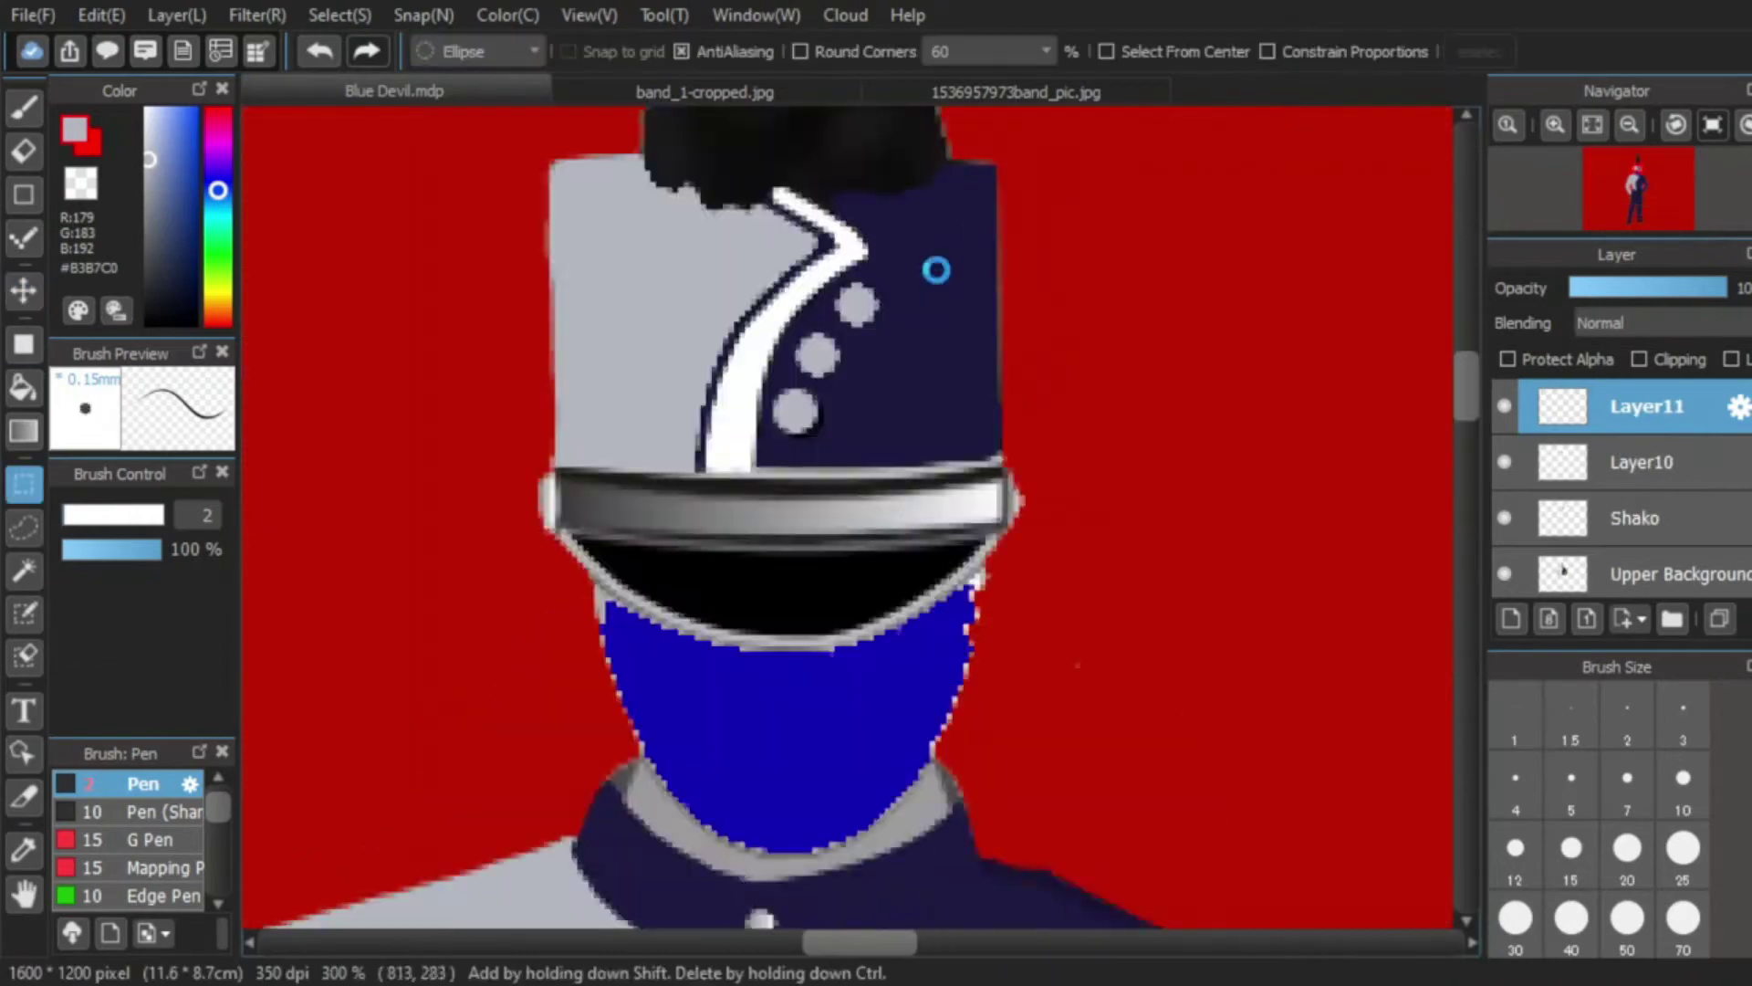
Step: Draw a straight white line with parallel snap on the jacket below the collar, parallel to the gray panel's upper edge
scroll(936, 270, "down", 3)
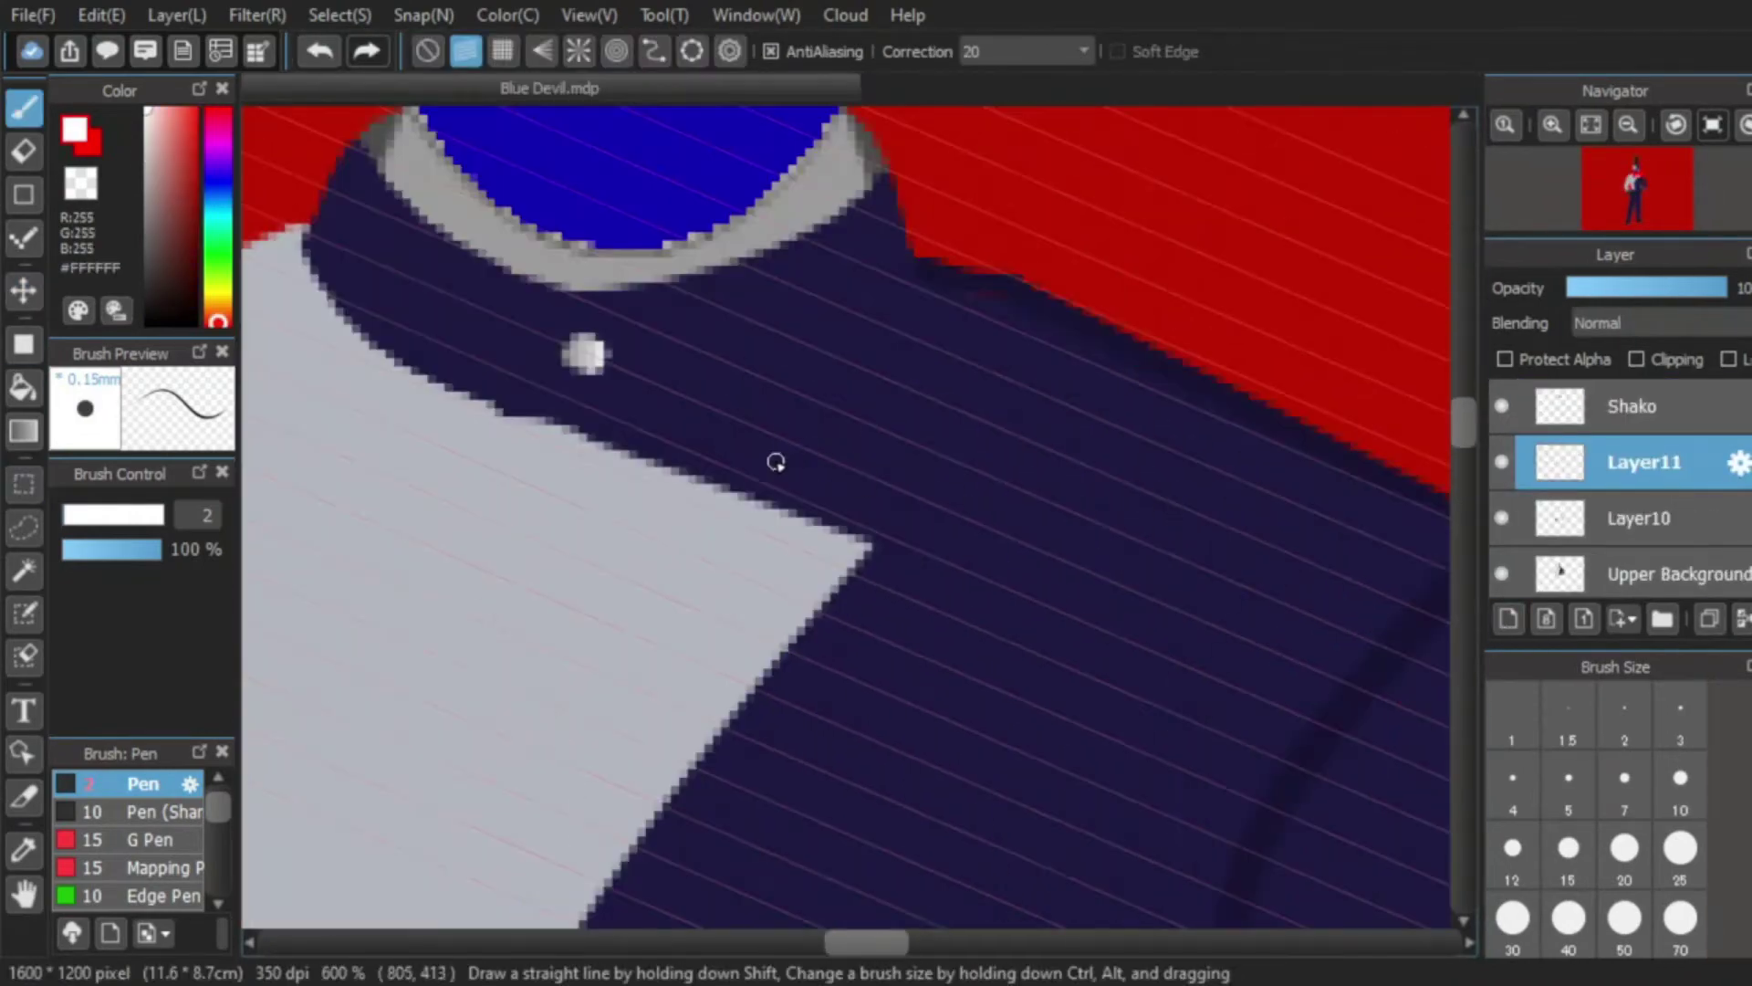
left_click_drag(676, 415, 881, 496)
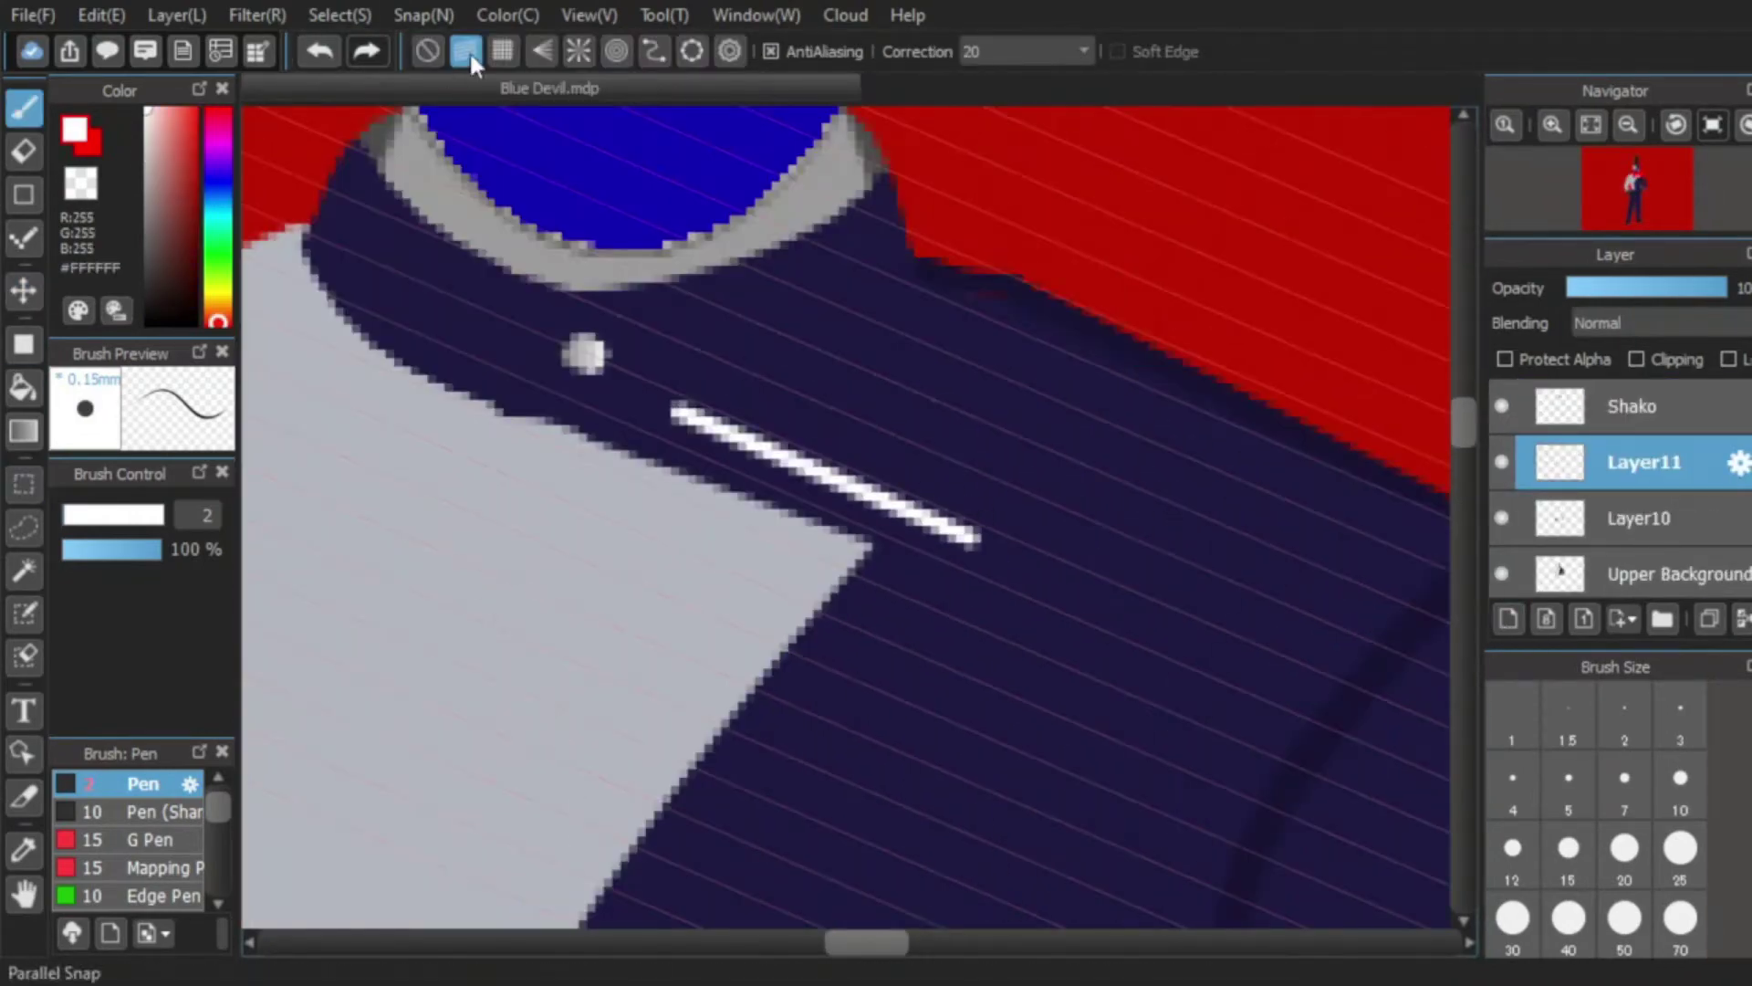
Step: Run a curve snap from the white line's end down the chest, following the curved edge of the gray panel
scroll(1059, 530, "down", 4)
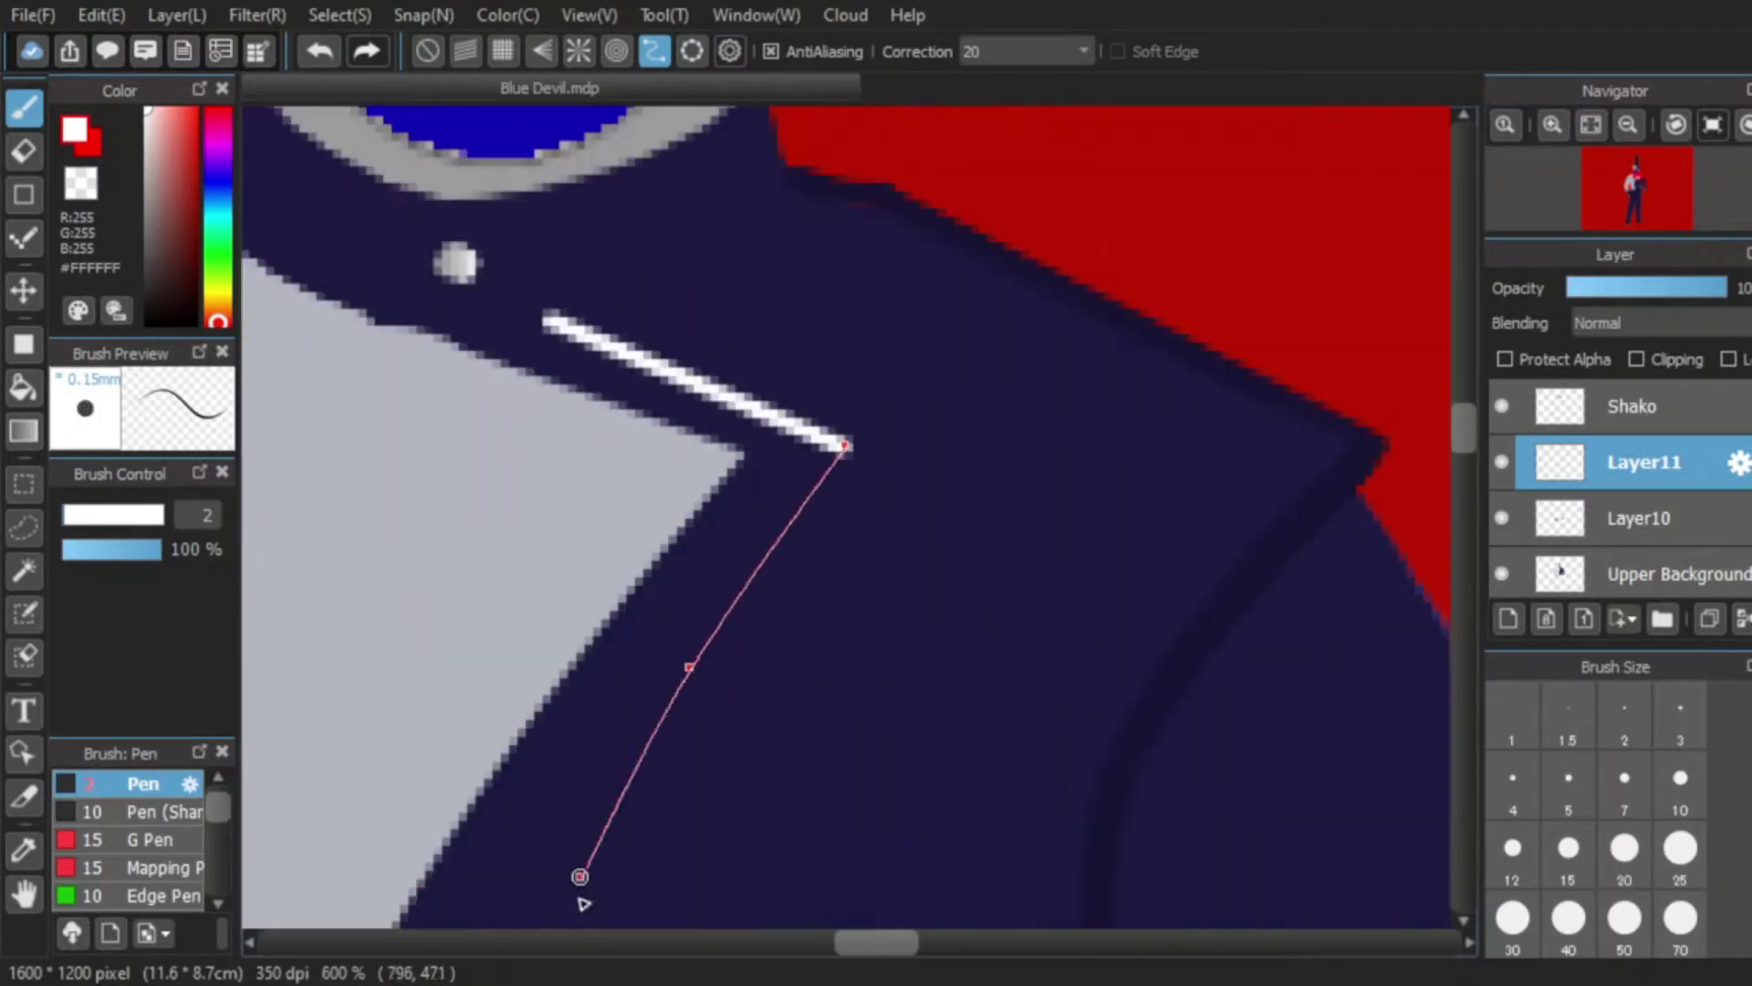
scroll(784, 511, "down", 4)
left_click(767, 645)
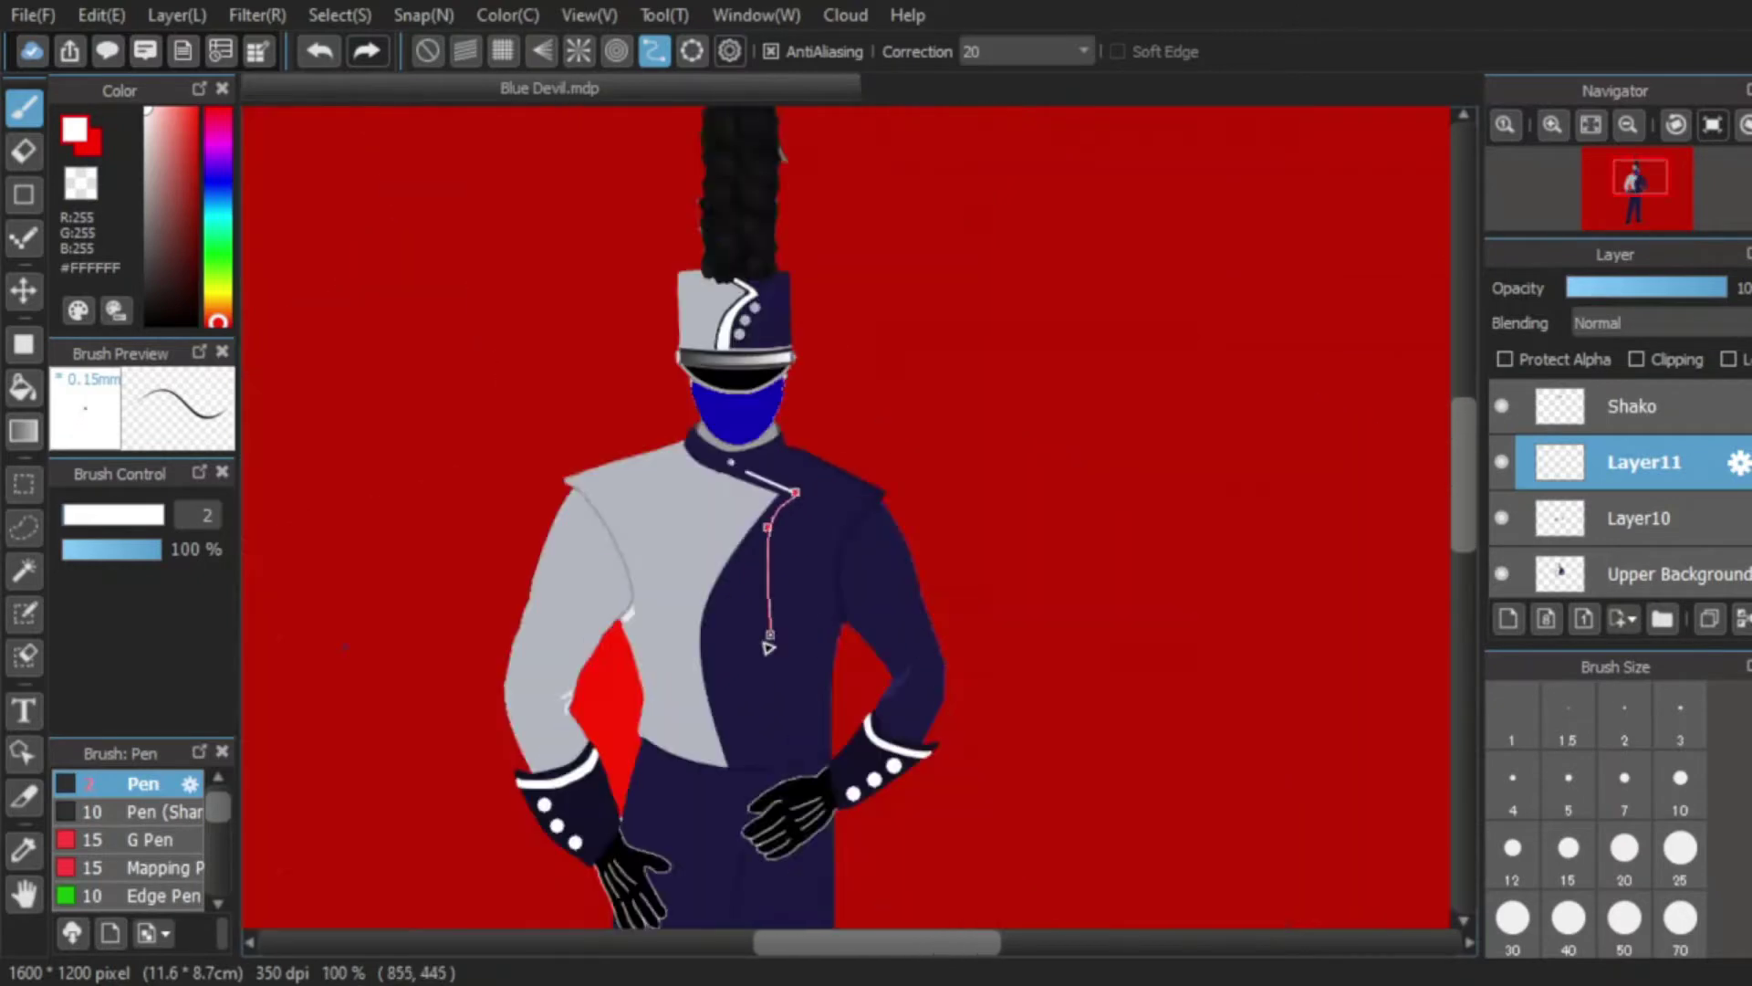
scroll(753, 650, "up", 3)
left_click(717, 418)
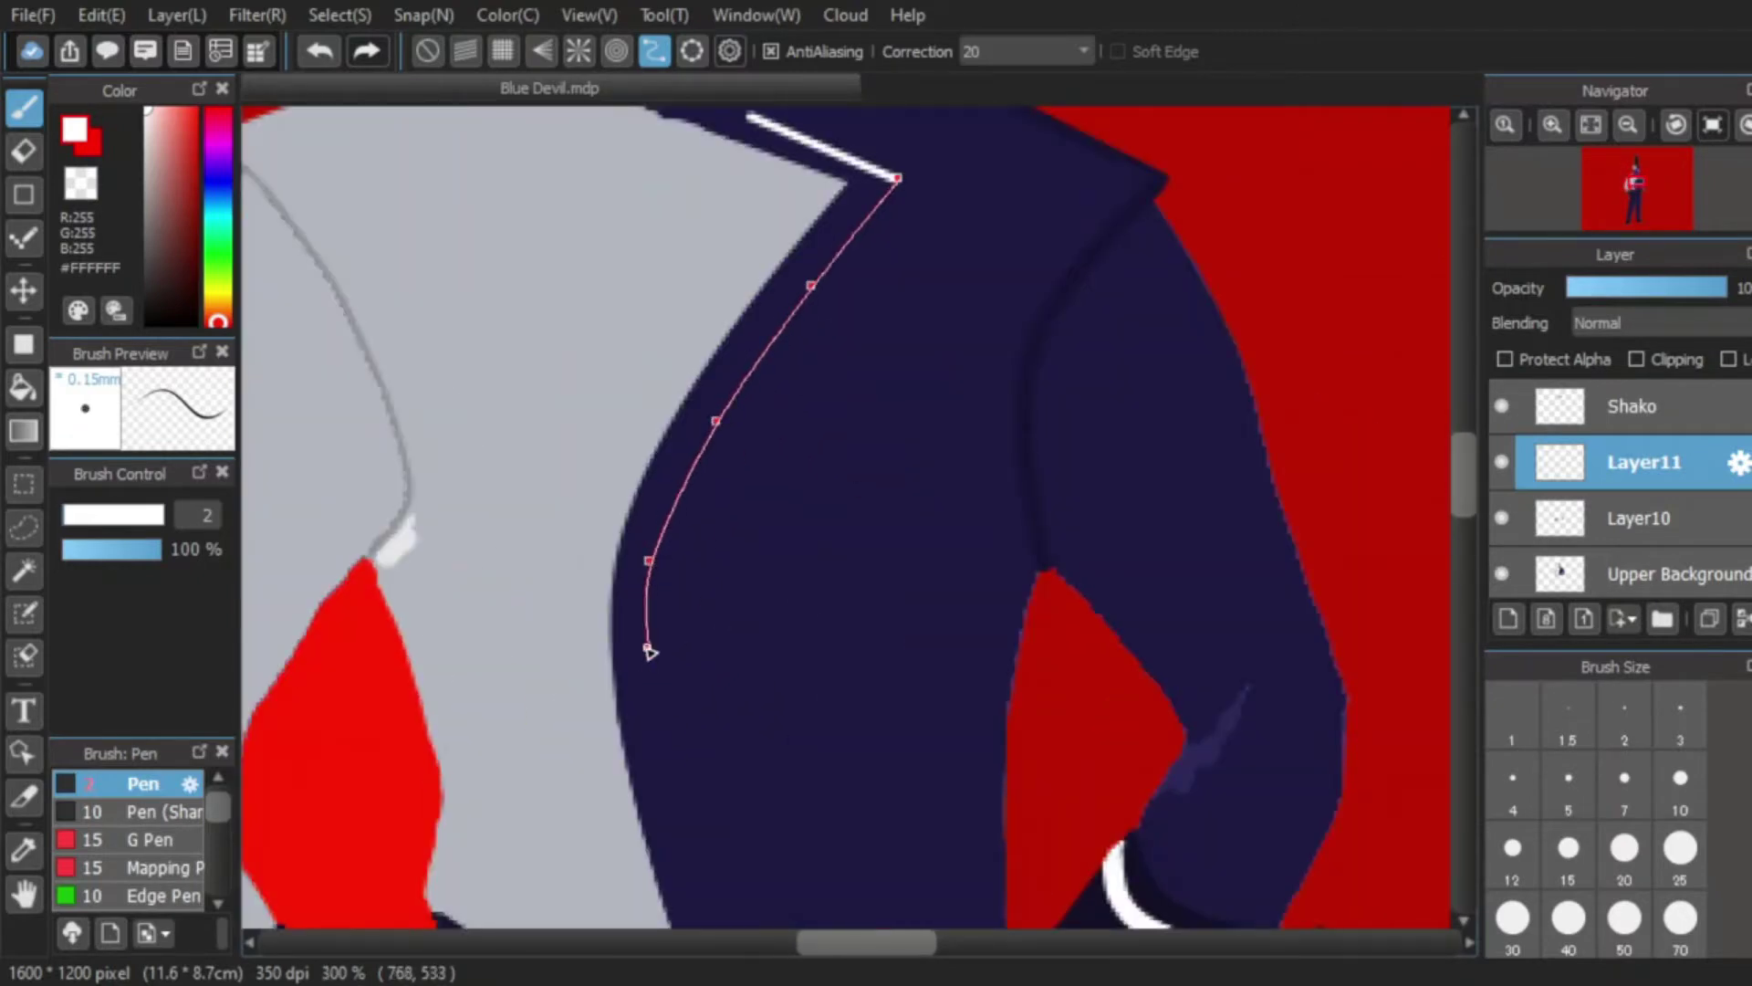
Step: Draw a second straight white line above the first one to outline the upper part of the jacket stripe
scroll(671, 796, "up", 1)
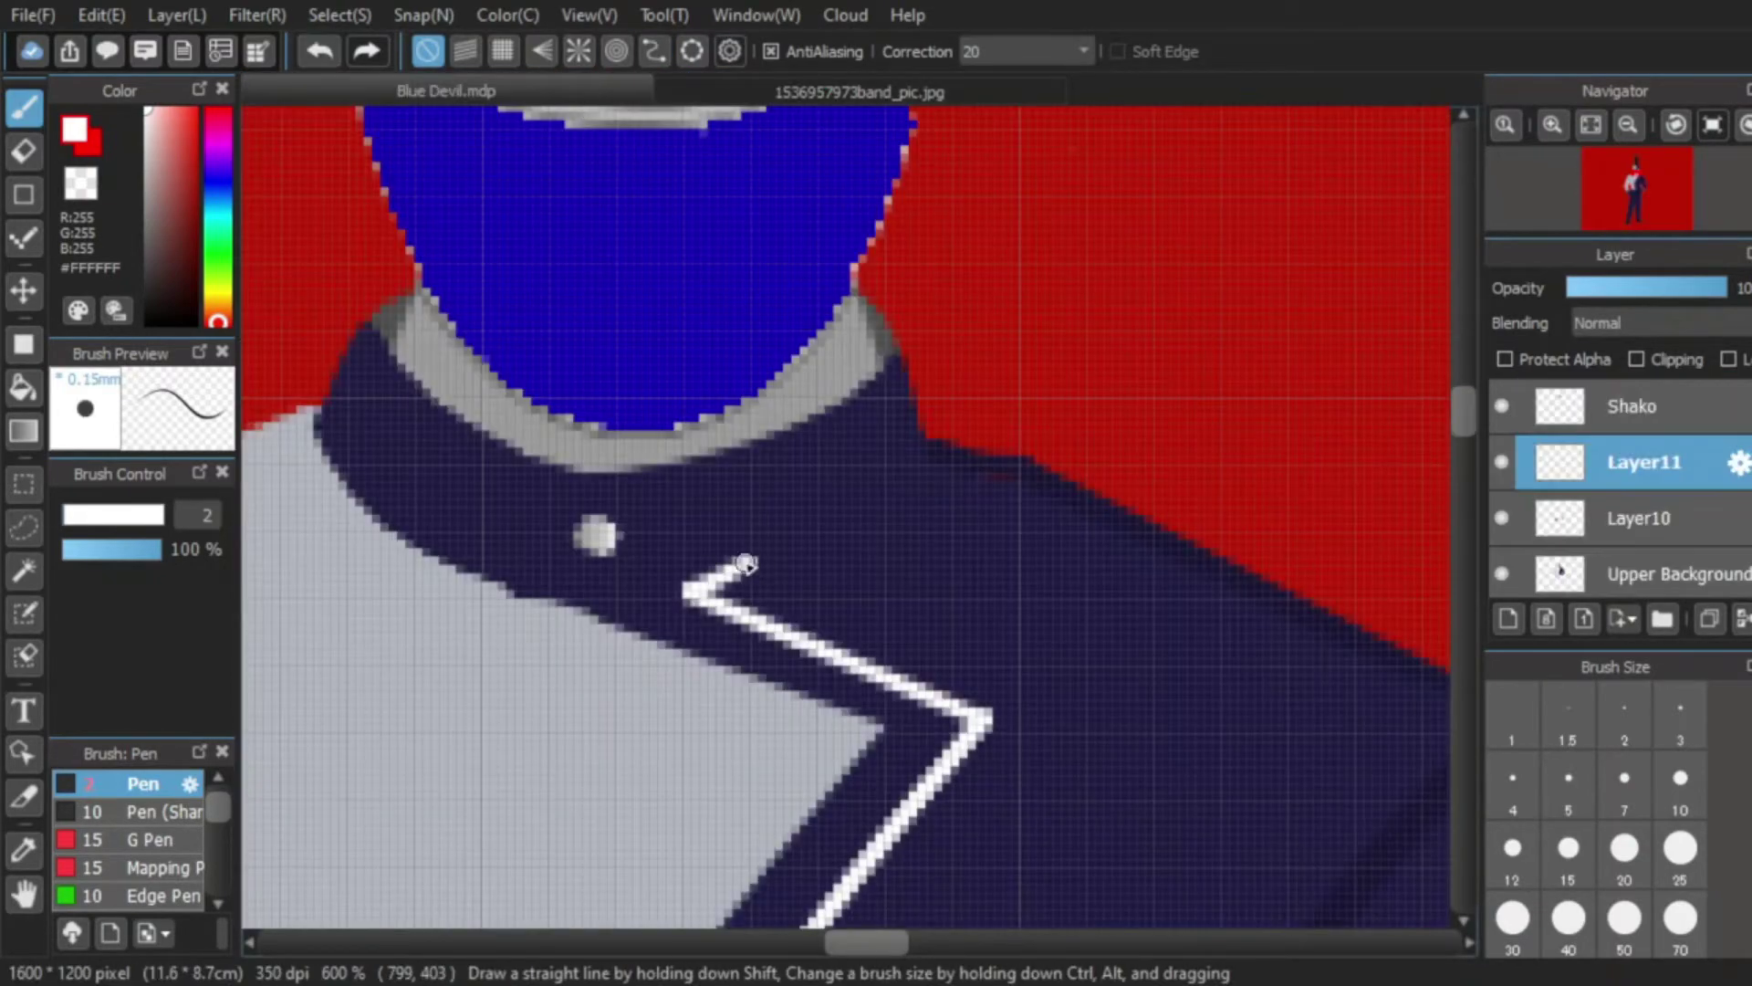
left_click(1054, 685, "shift")
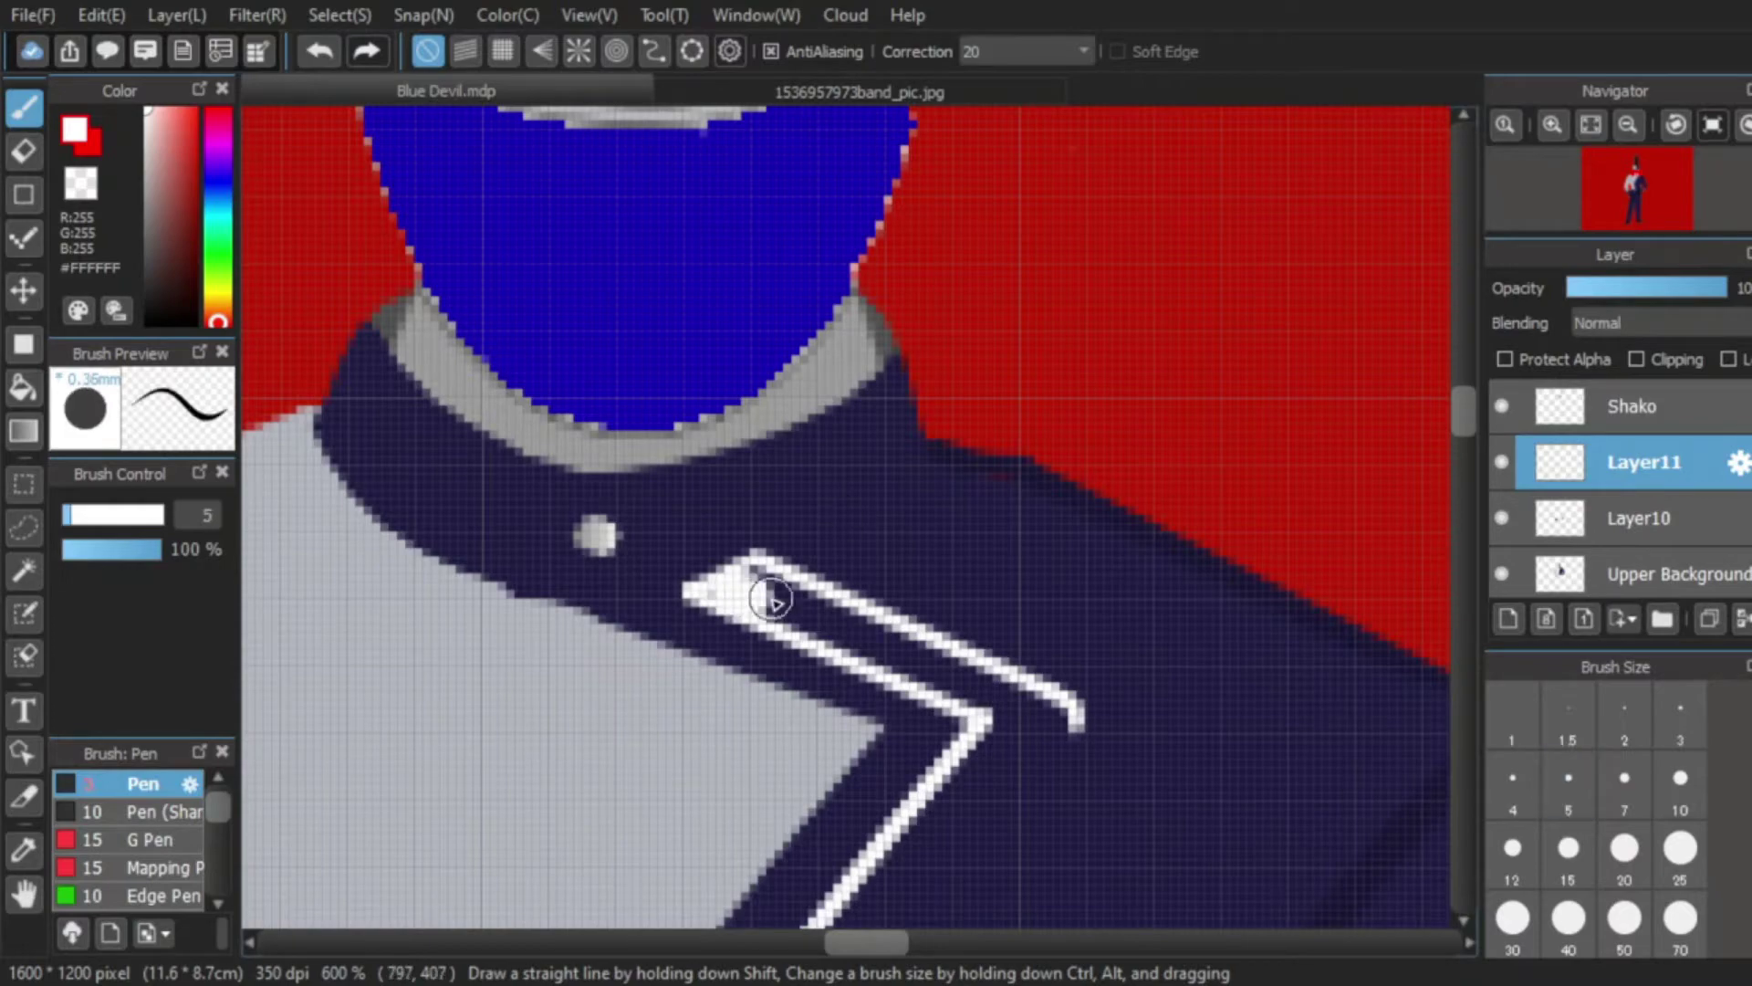
Step: Fill the upper jacket stripe with white and outline its outer edge with a curve snap down the chest to the hem
left_click_drag(941, 669, 955, 684)
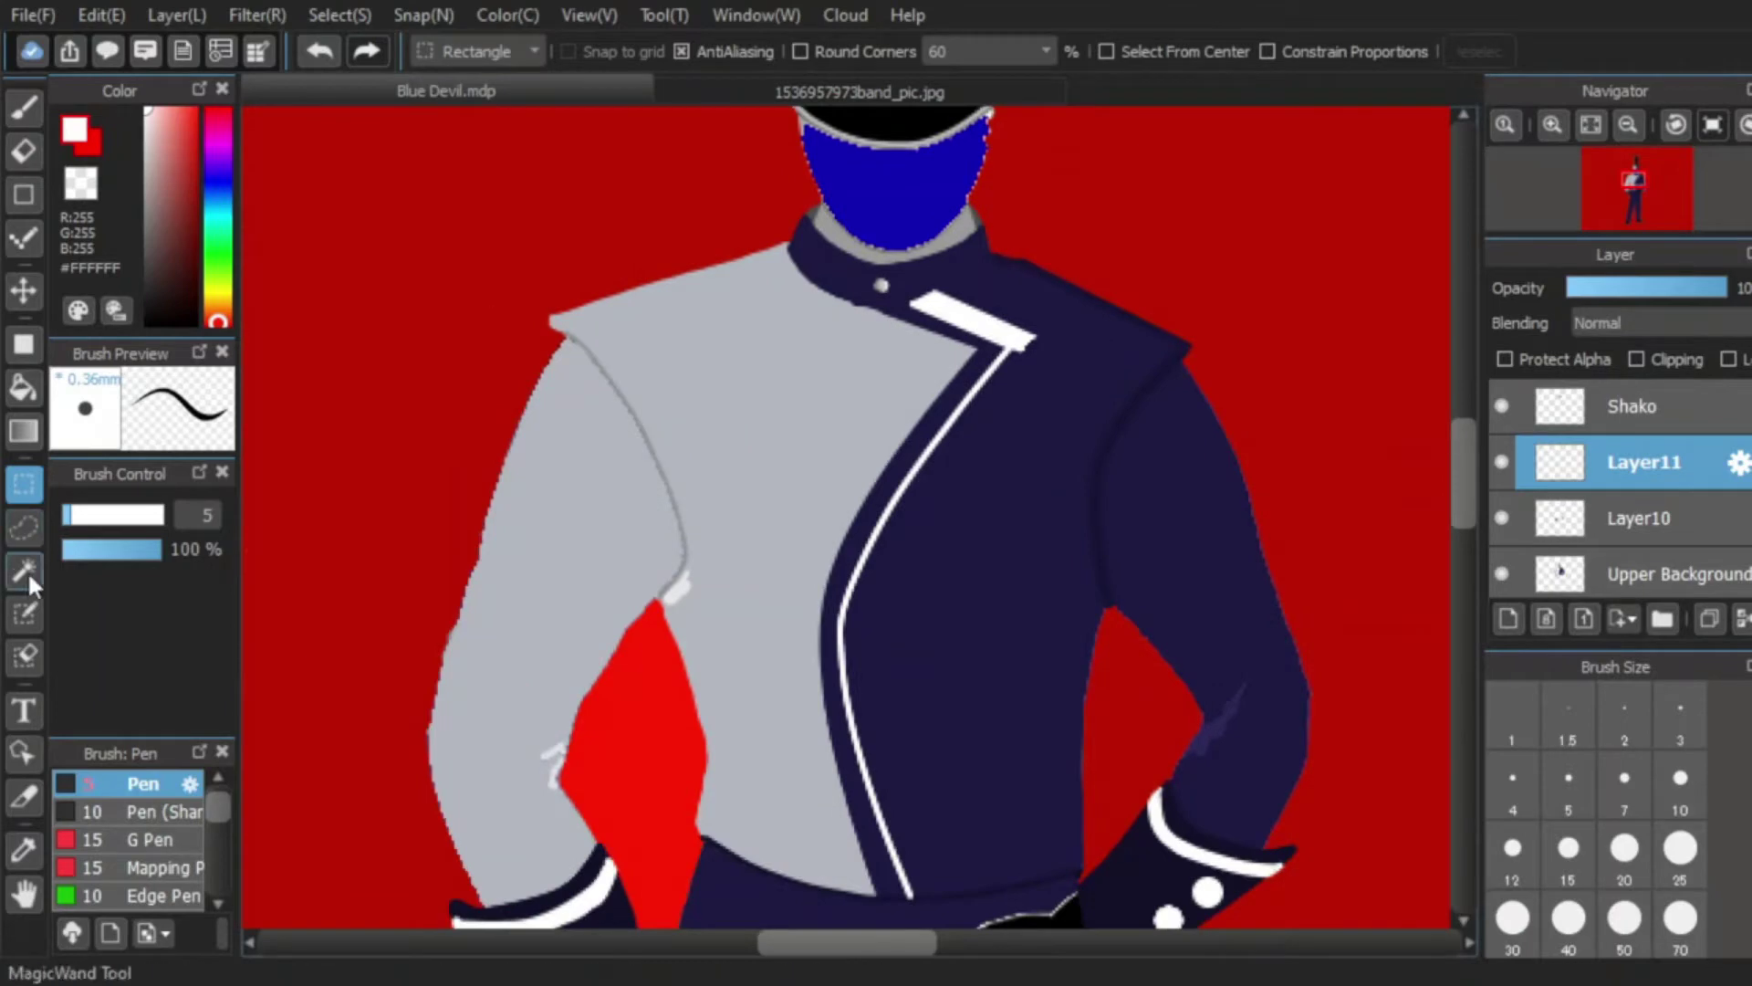
key("b")
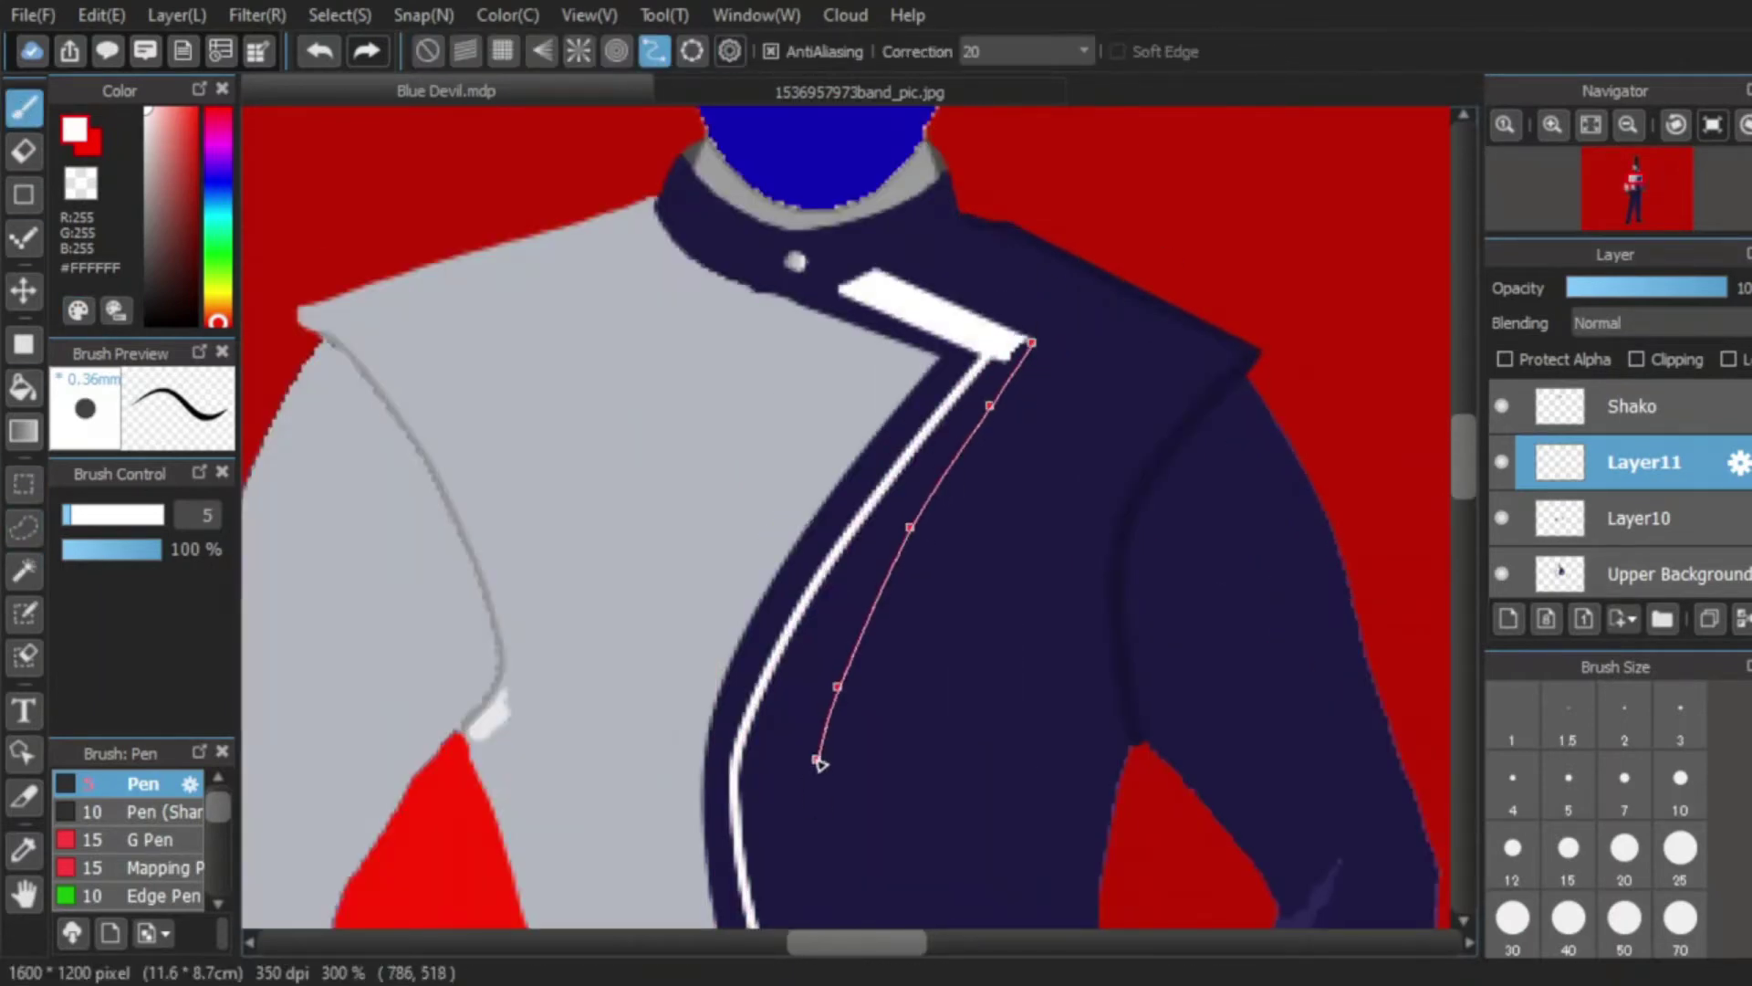
left_click_drag(818, 761, 827, 573)
left_click(842, 622)
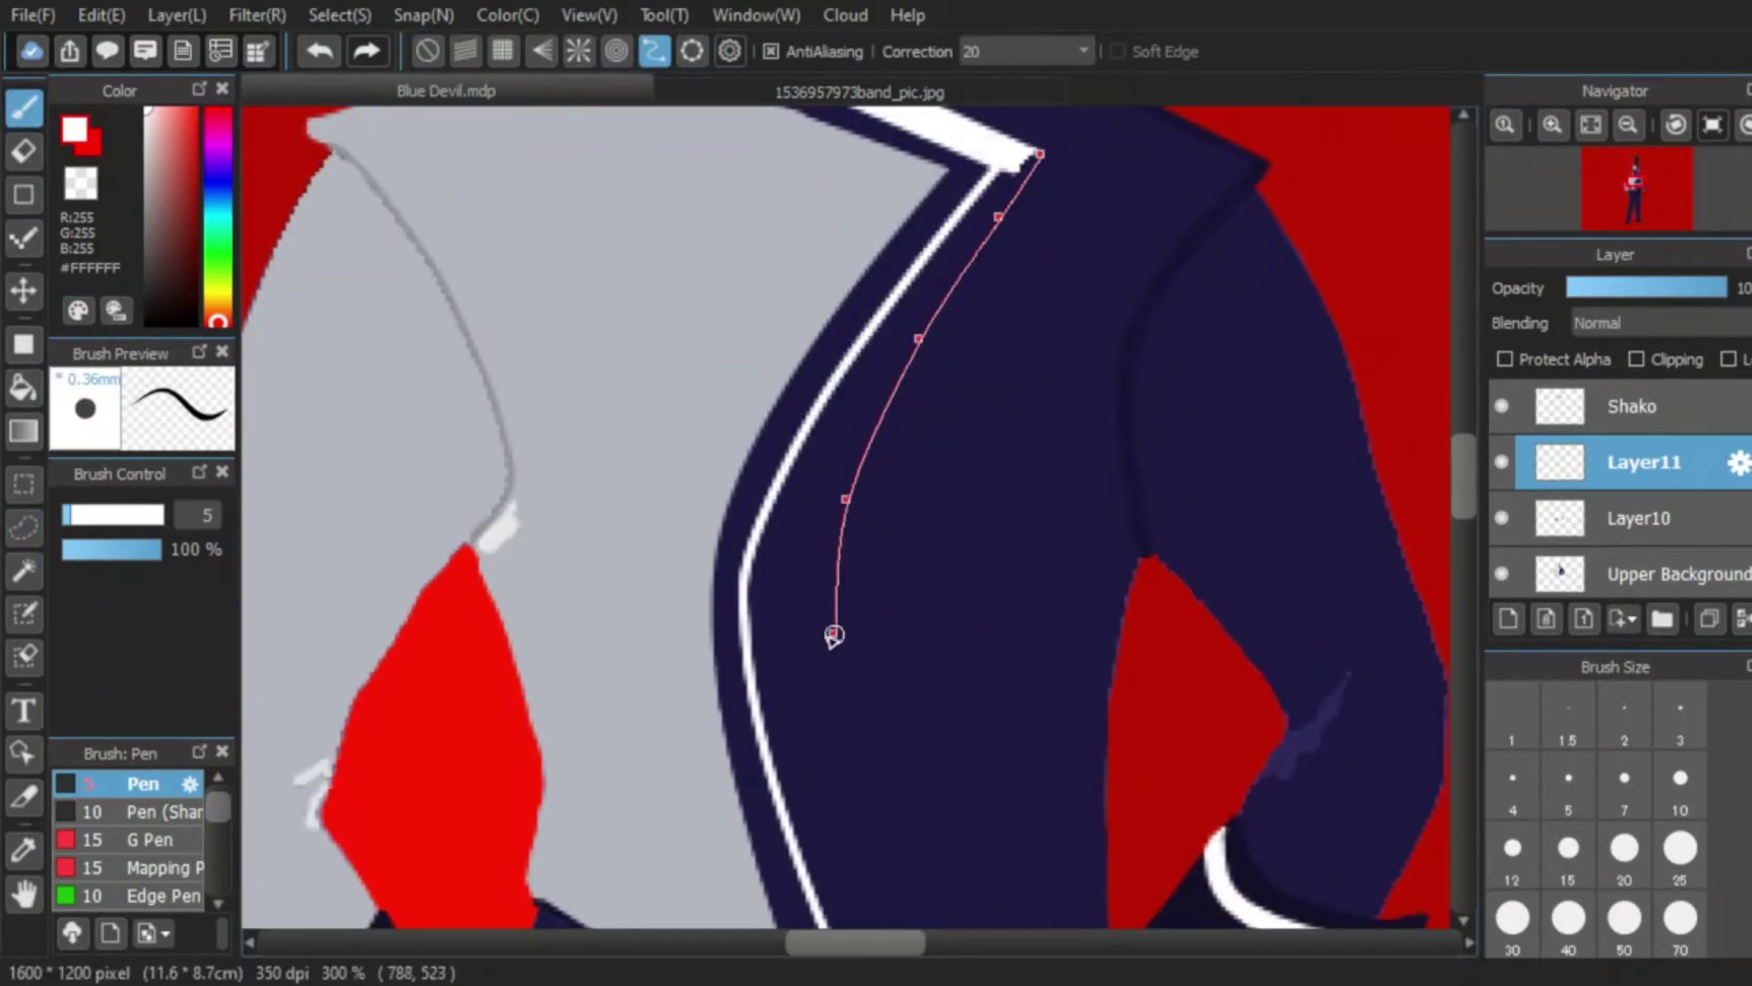
left_click(853, 768)
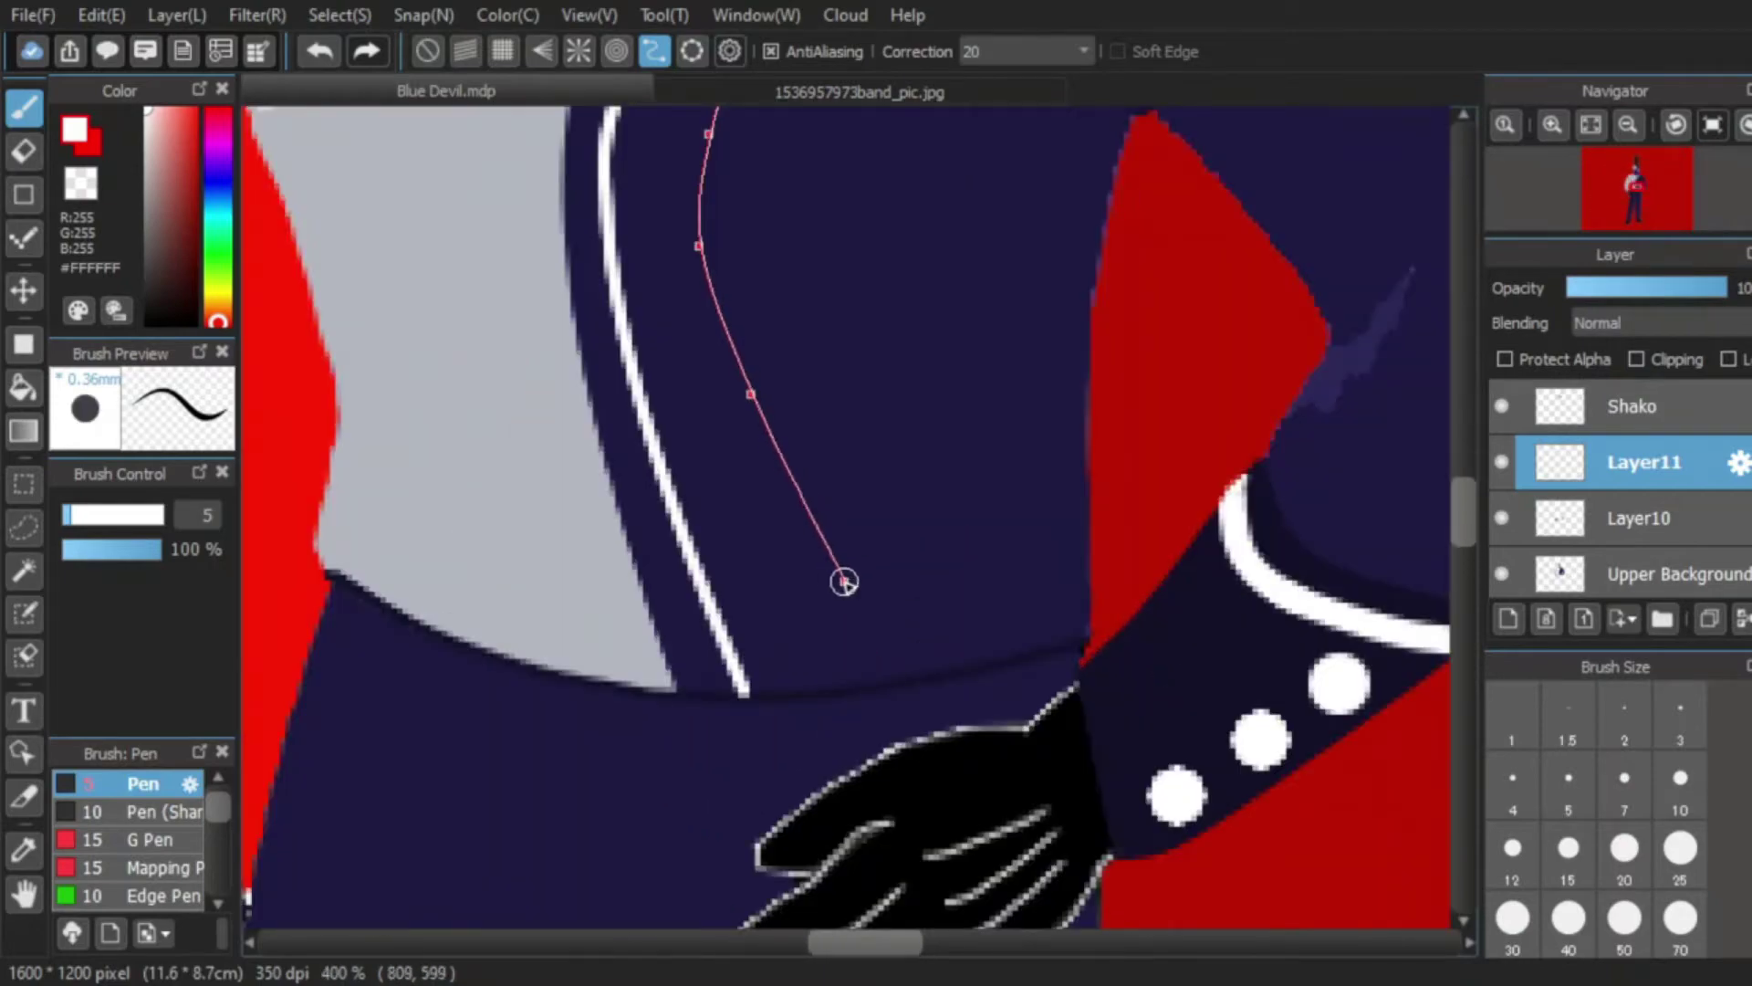
double_click(845, 581)
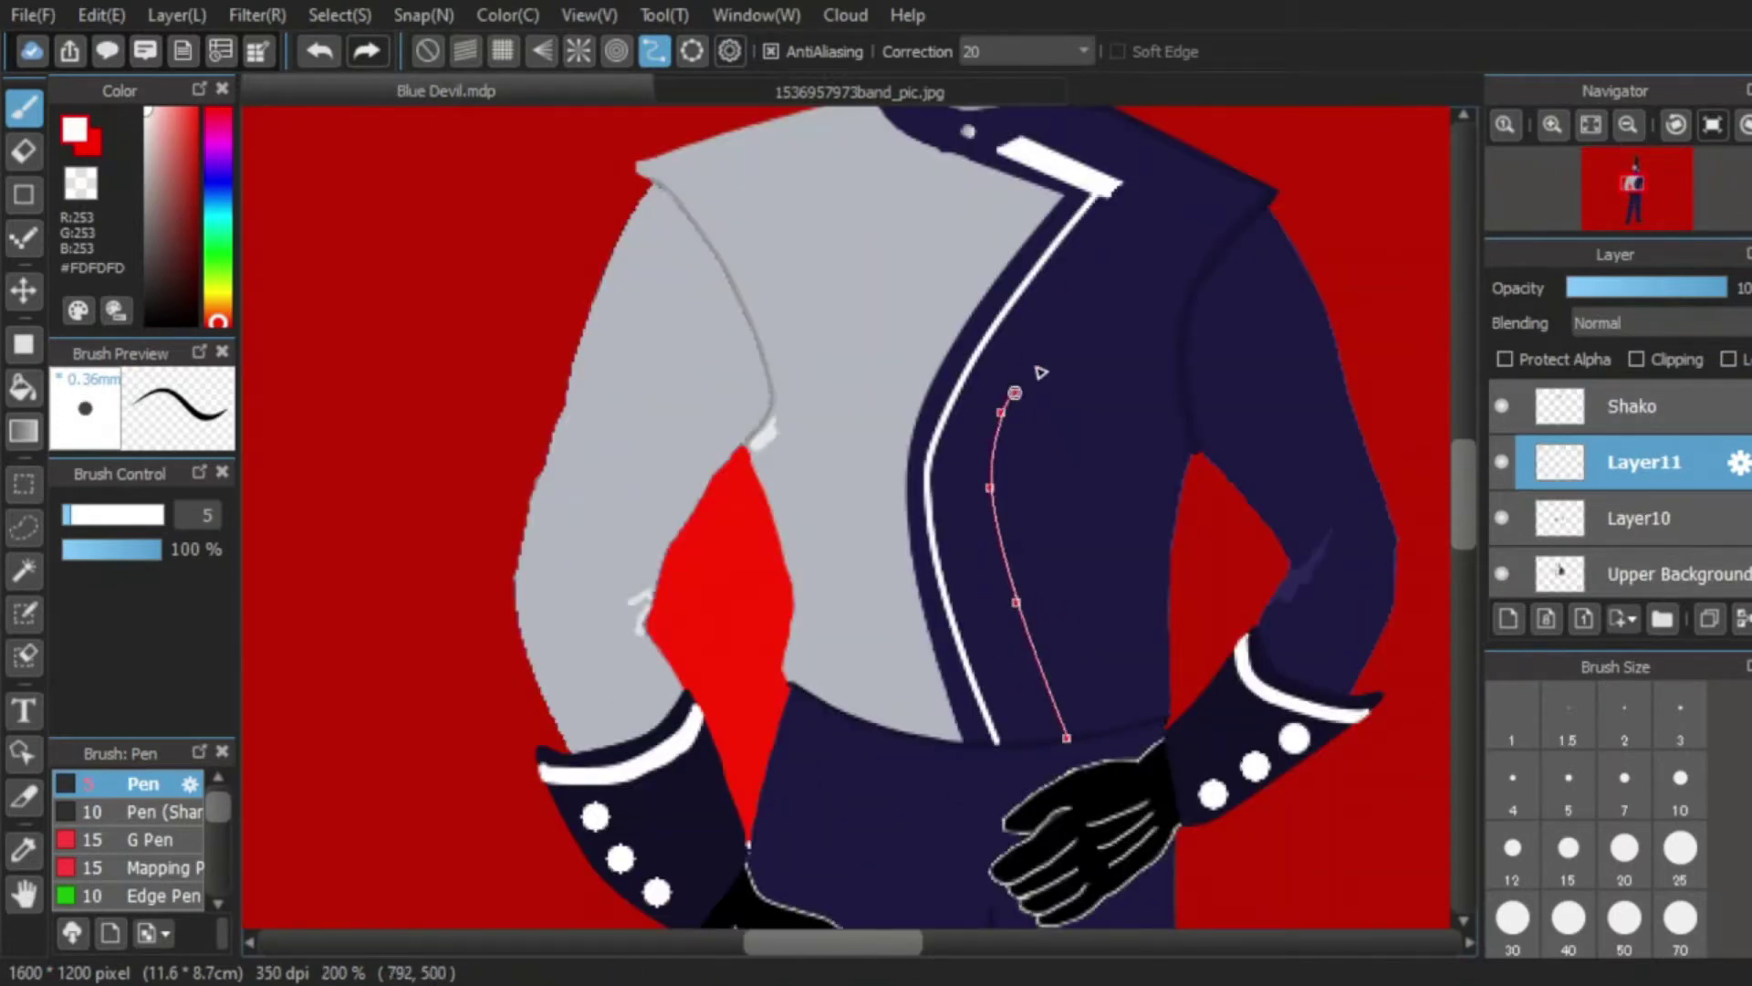
double_click(1129, 193)
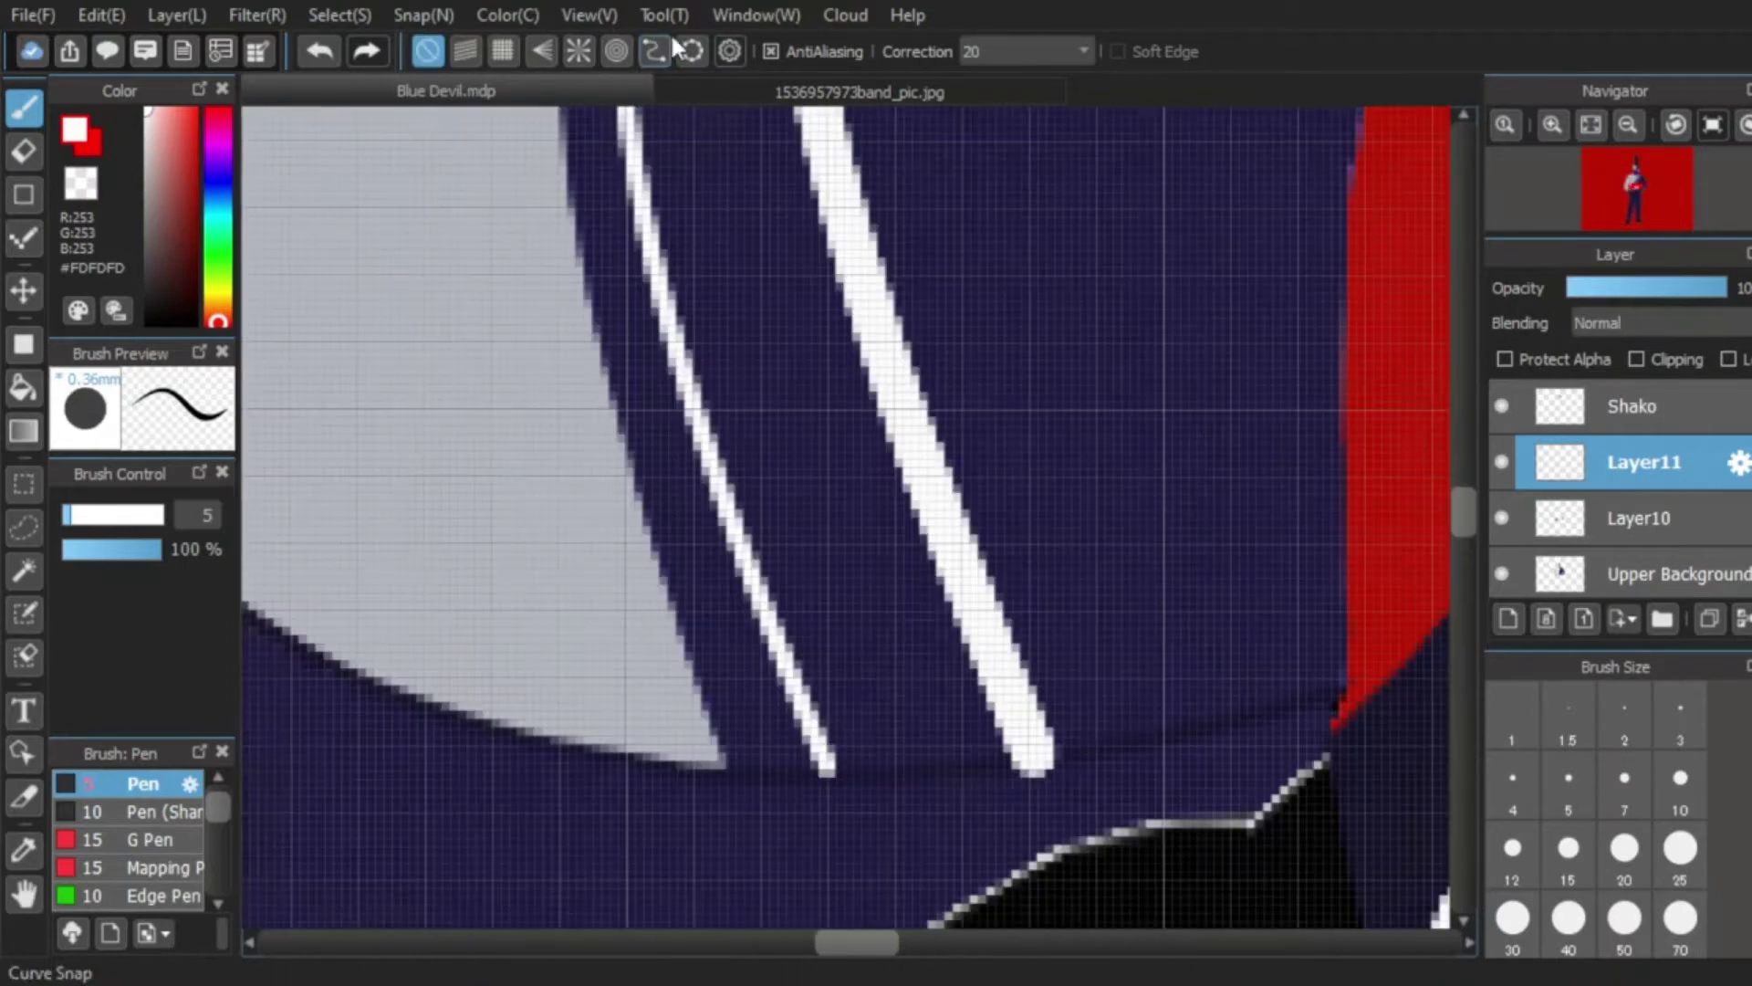
left_click(827, 771)
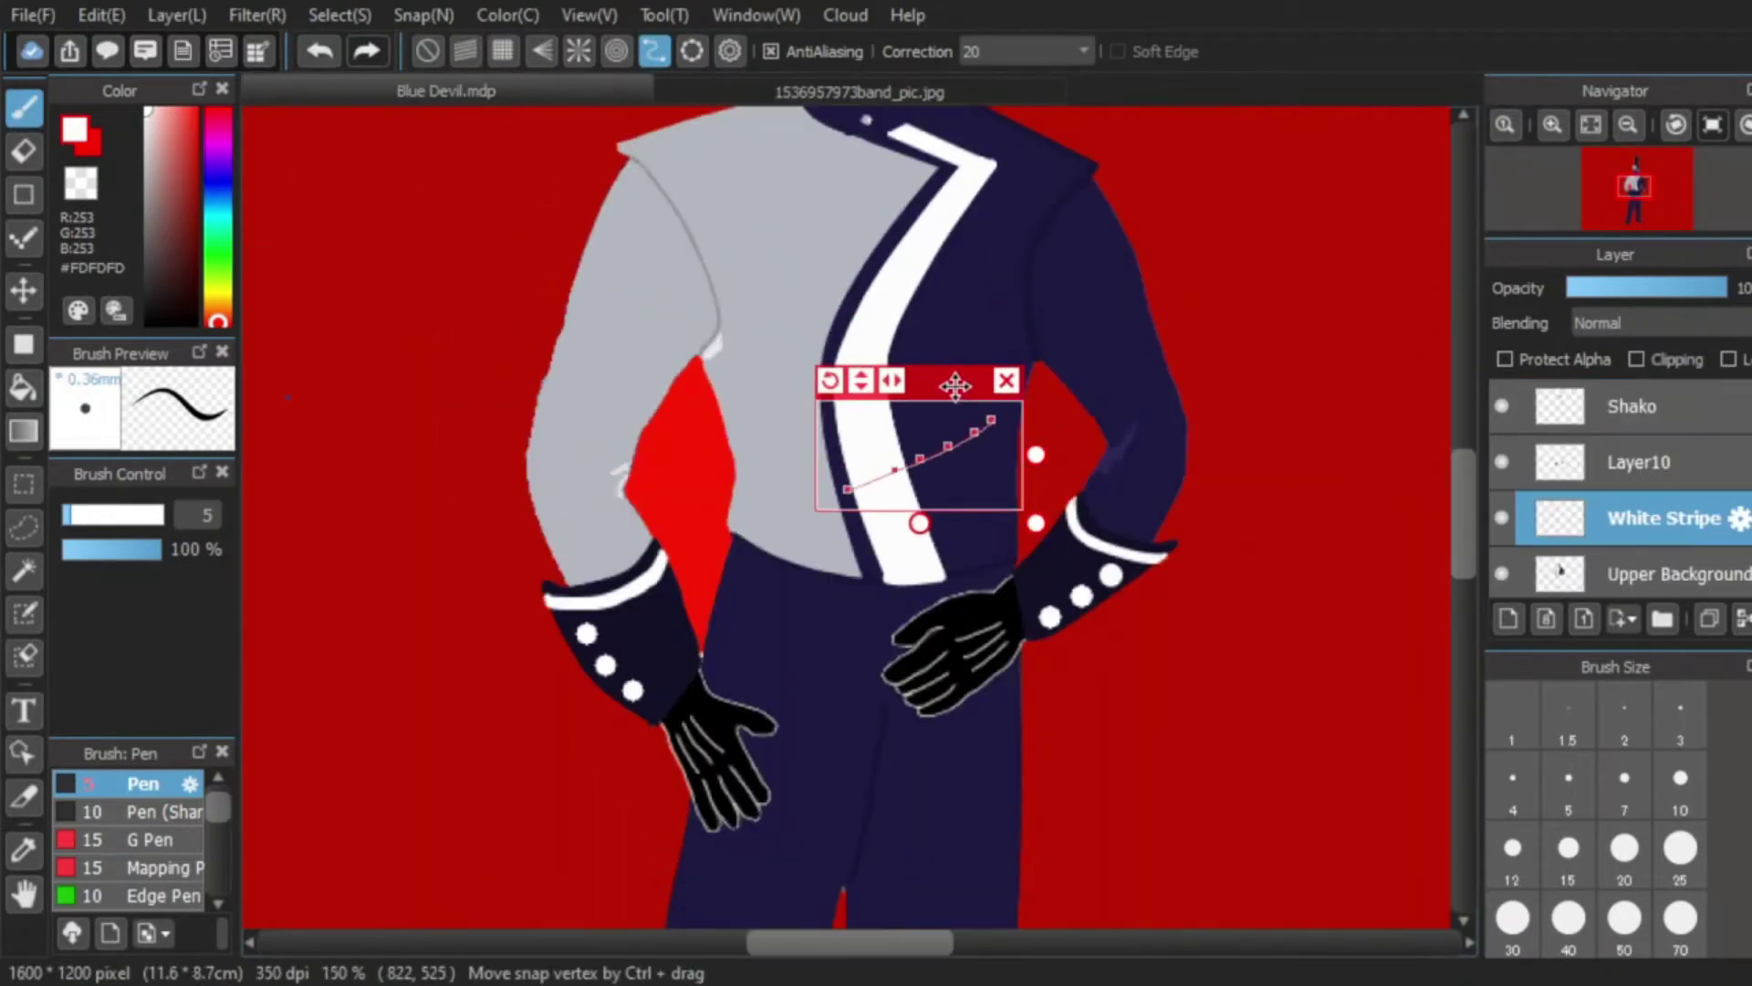
Step: Shrink the rising curve snap and position it across the lower part of the white chest stripe
scroll(934, 420, "up", 1)
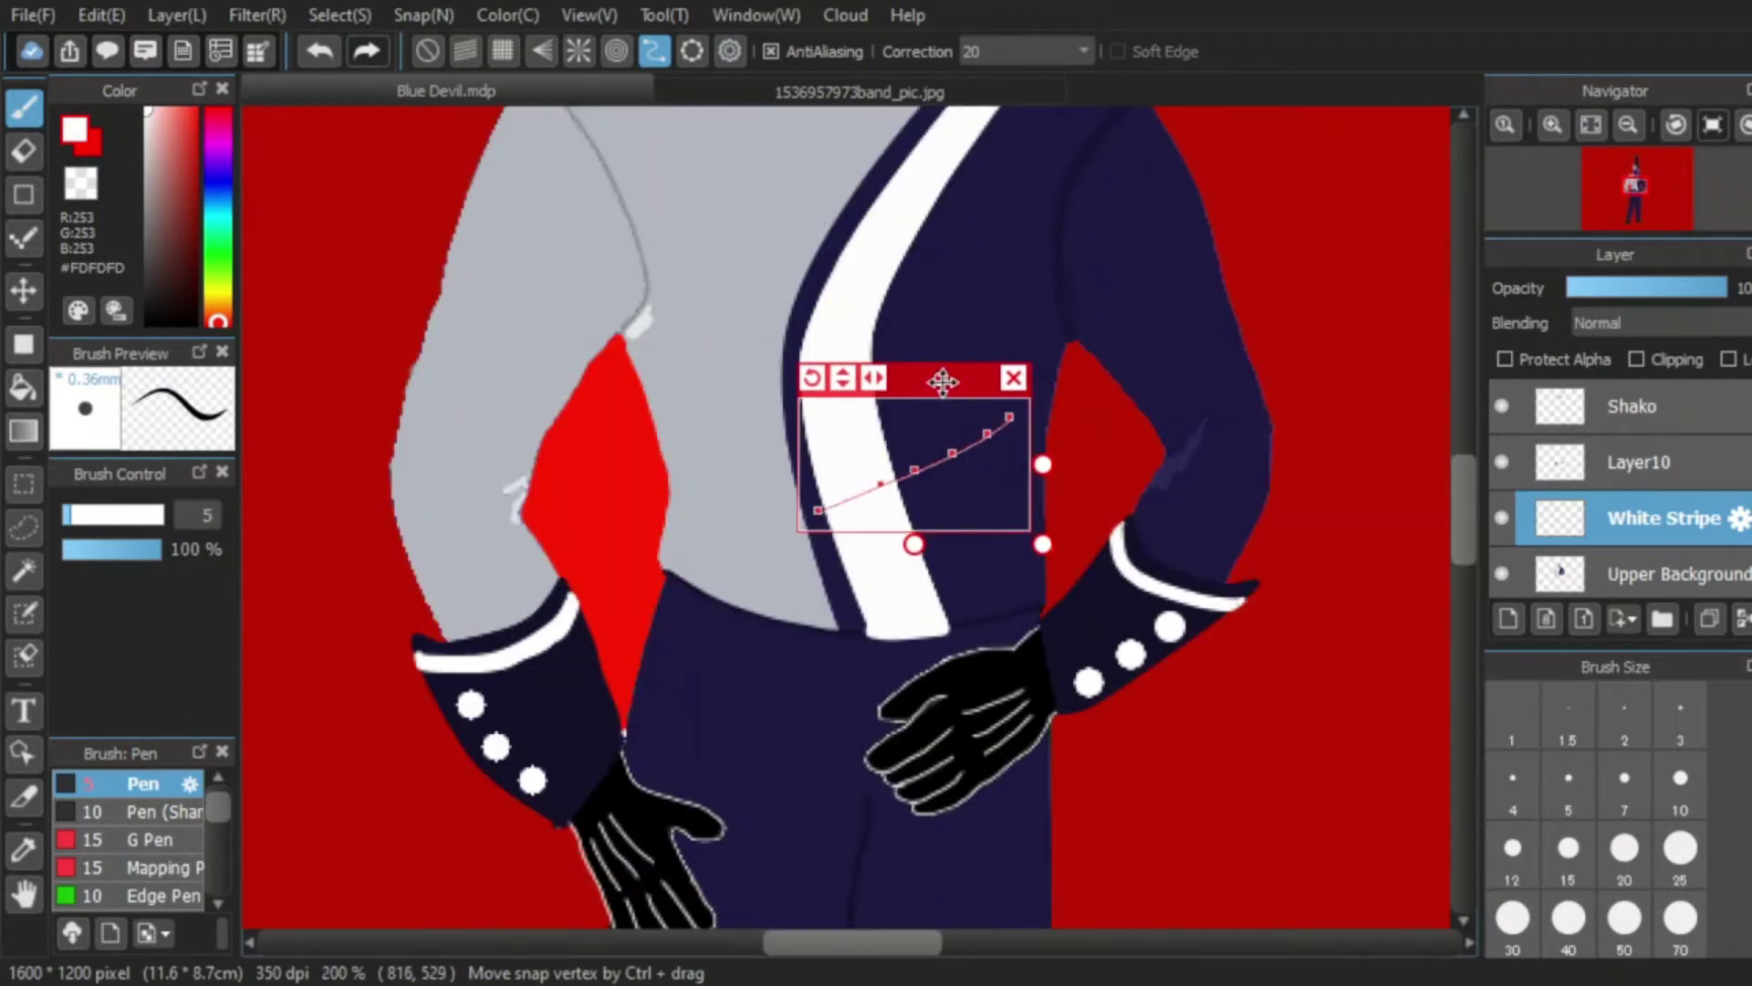
left_click_drag(940, 384, 935, 411)
left_click_drag(1038, 575, 1000, 532)
left_click_drag(938, 413, 946, 424)
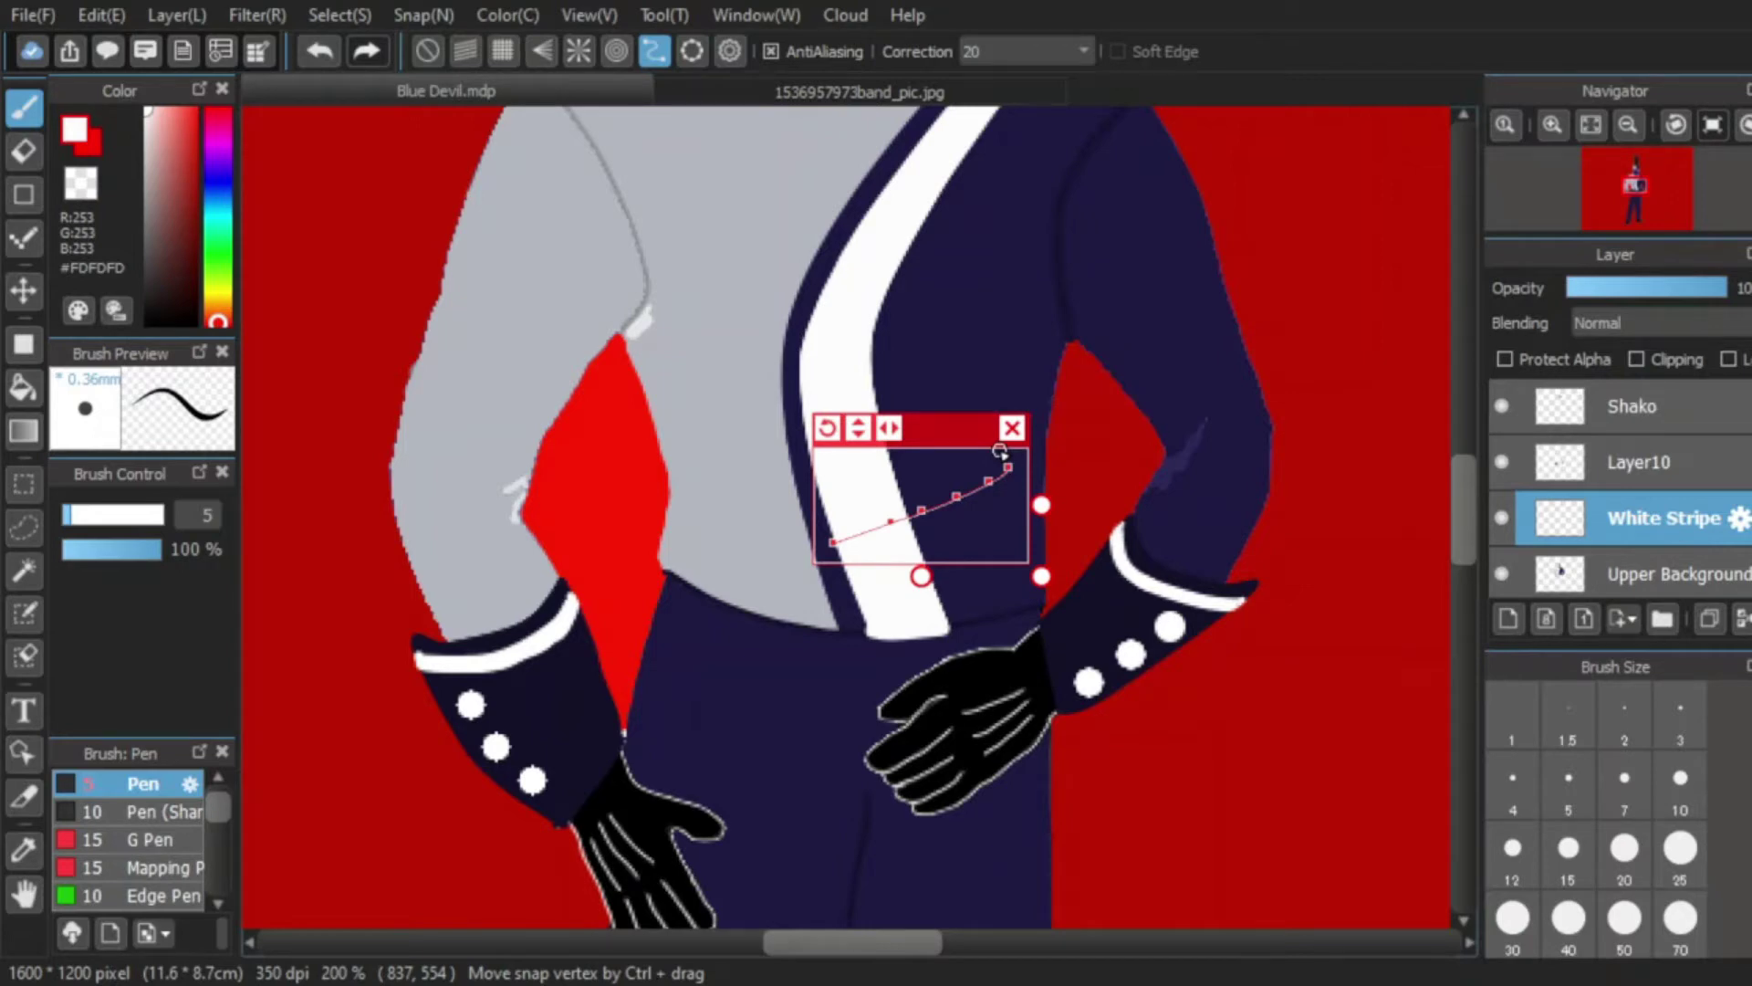
left_click_drag(925, 431, 935, 441)
scroll(931, 520, "down", 3)
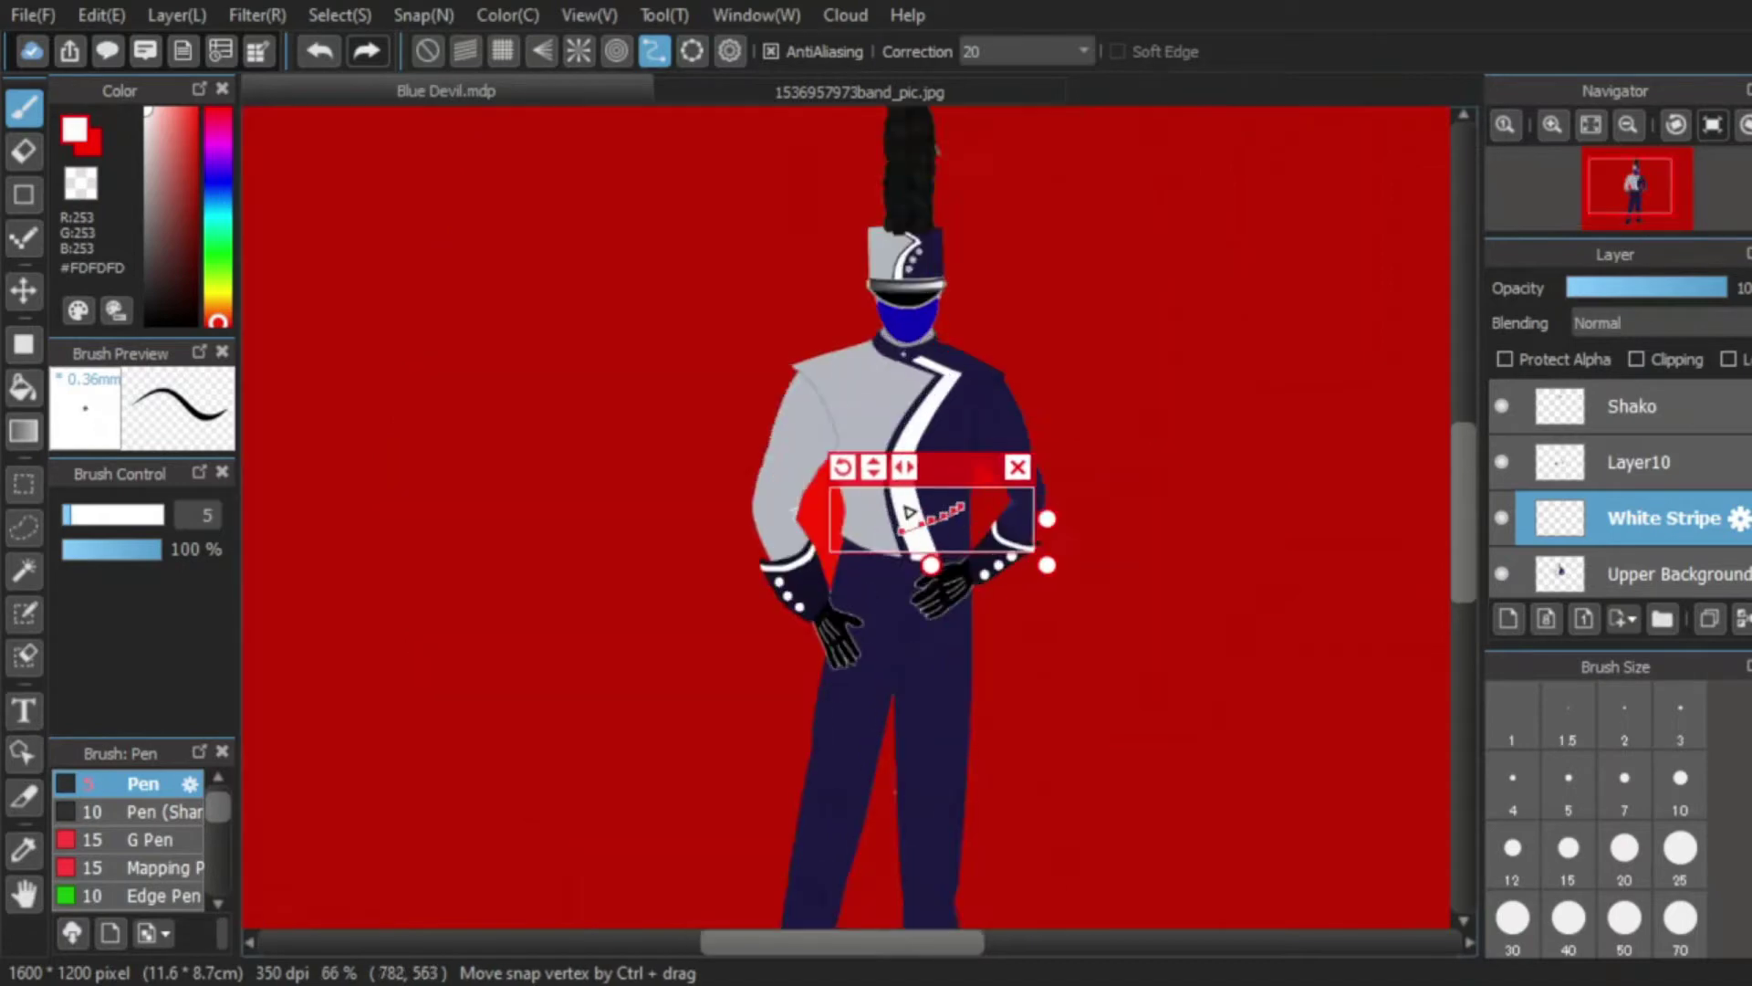
Step: Draw the lowest bar along the curve snap, with navy across the white stripe and white over the navy jacket
scroll(904, 532, "up", 4)
right_click(913, 534)
scroll(975, 421, "down", 2)
left_click_drag(1014, 387, 1015, 392)
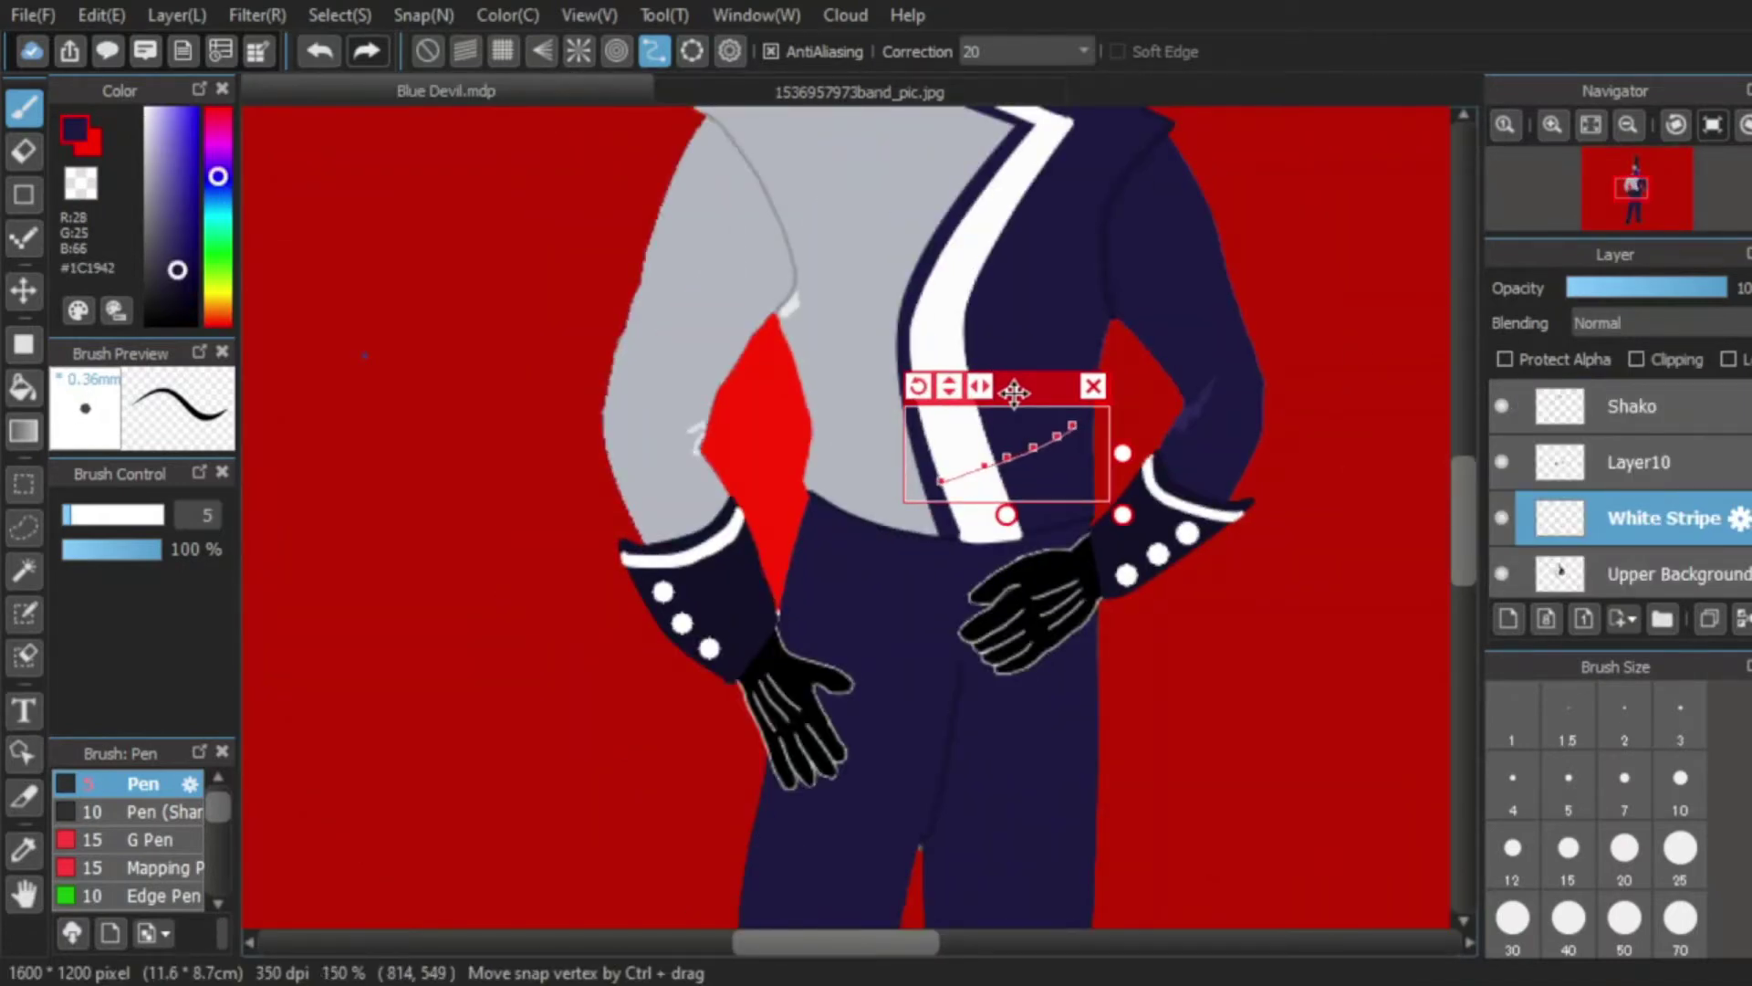
scroll(927, 470, "up", 4)
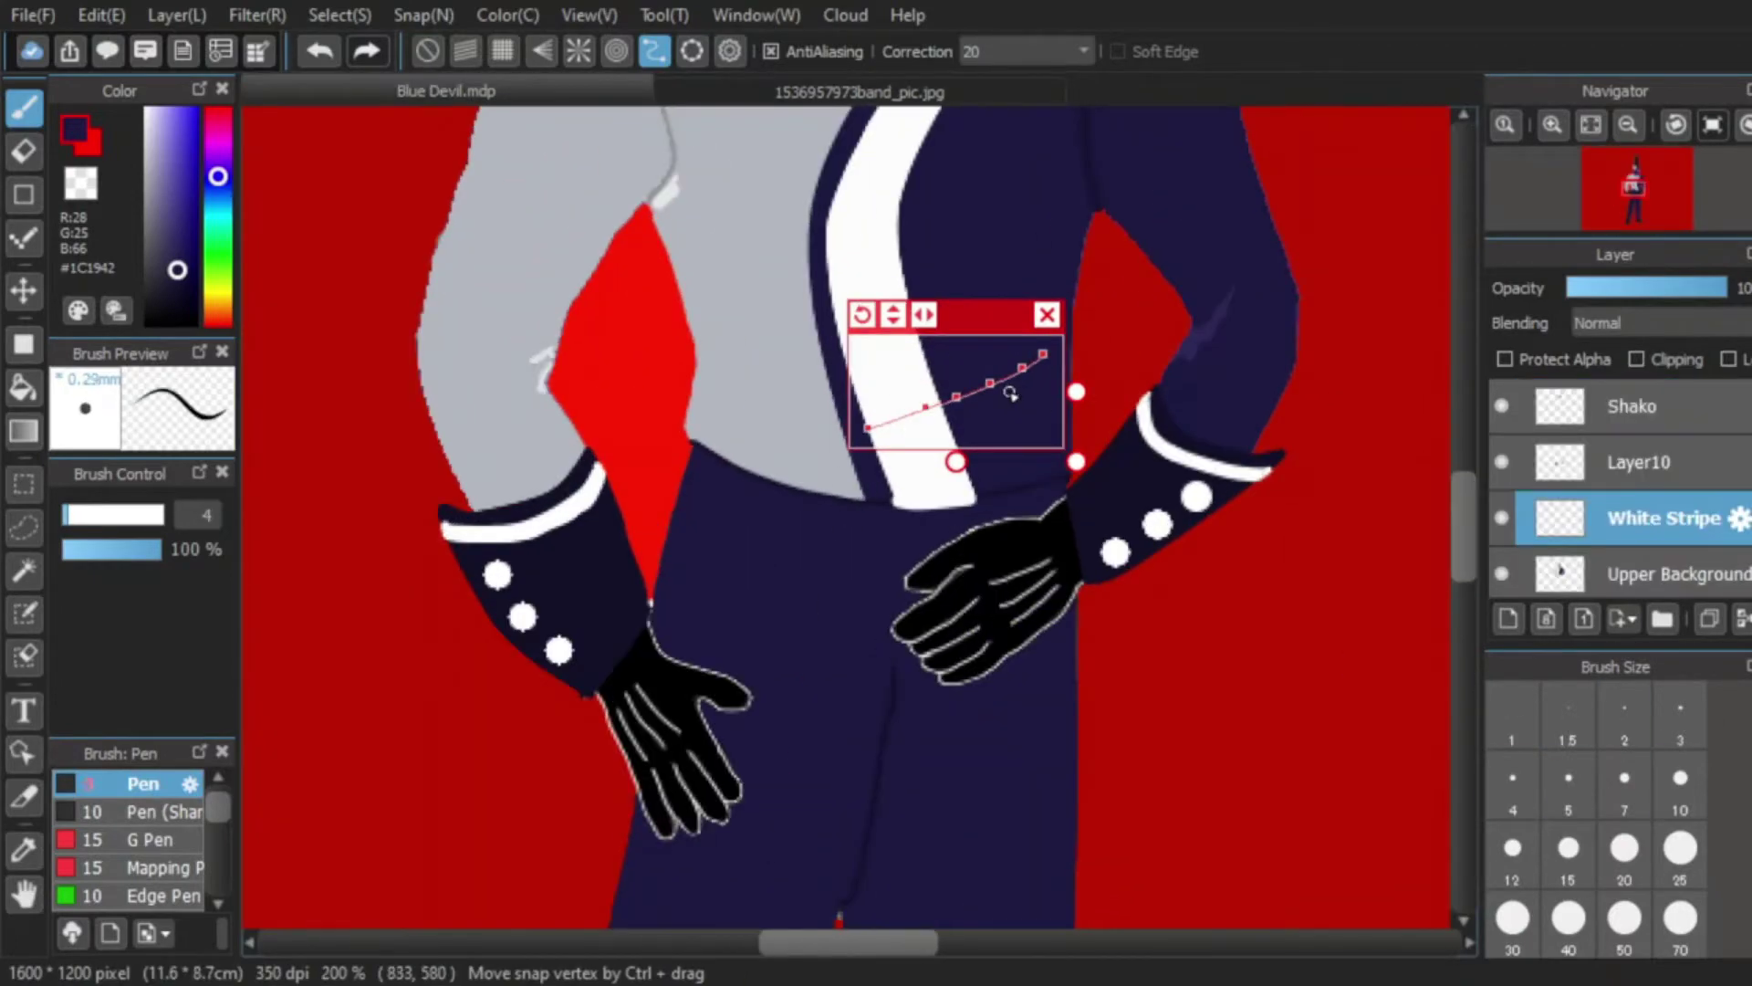
scroll(949, 506, "up", 4)
right_click(1004, 538)
scroll(1106, 386, "down", 3)
left_click_drag(1073, 422, 1148, 390)
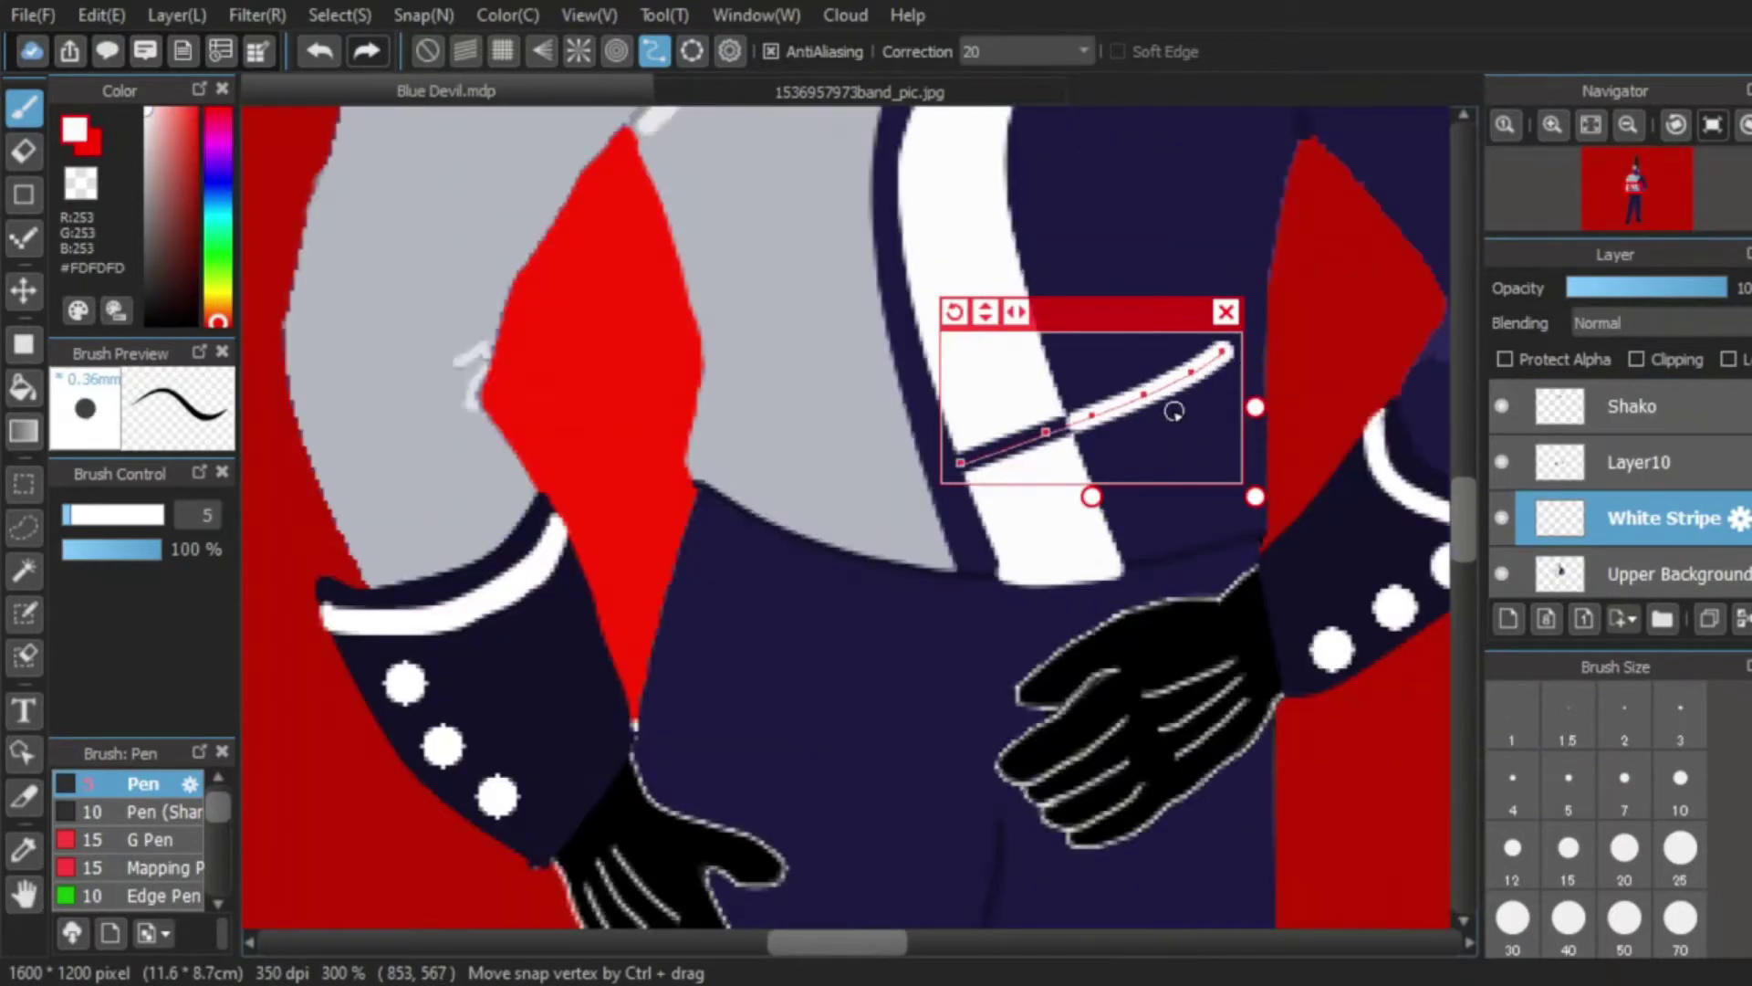
scroll(1159, 402, "up", 3)
left_click(1088, 281, "alt")
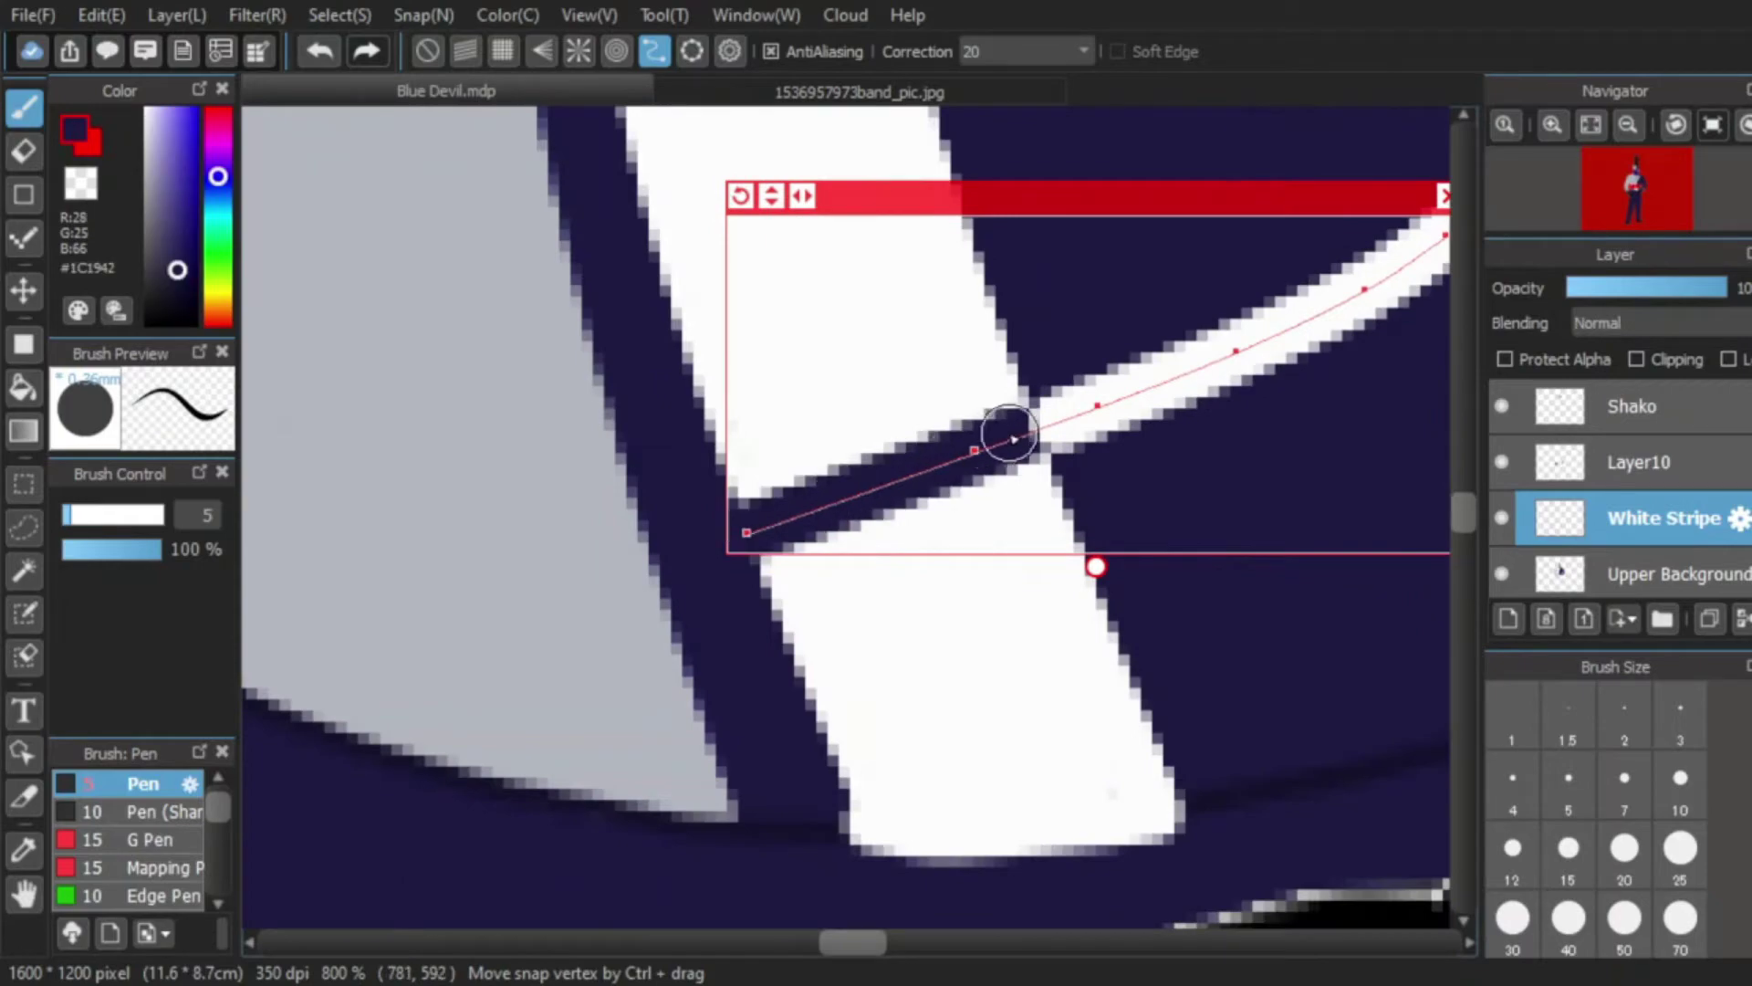
Step: Move the curve snap up the stripe to the second bar's position, checking the spacing against the reference photo
scroll(734, 536, "down", 4)
scroll(730, 547, "up", 3)
scroll(1106, 397, "down", 6)
scroll(1108, 228, "up", 3)
left_click_drag(1090, 680, 1071, 599)
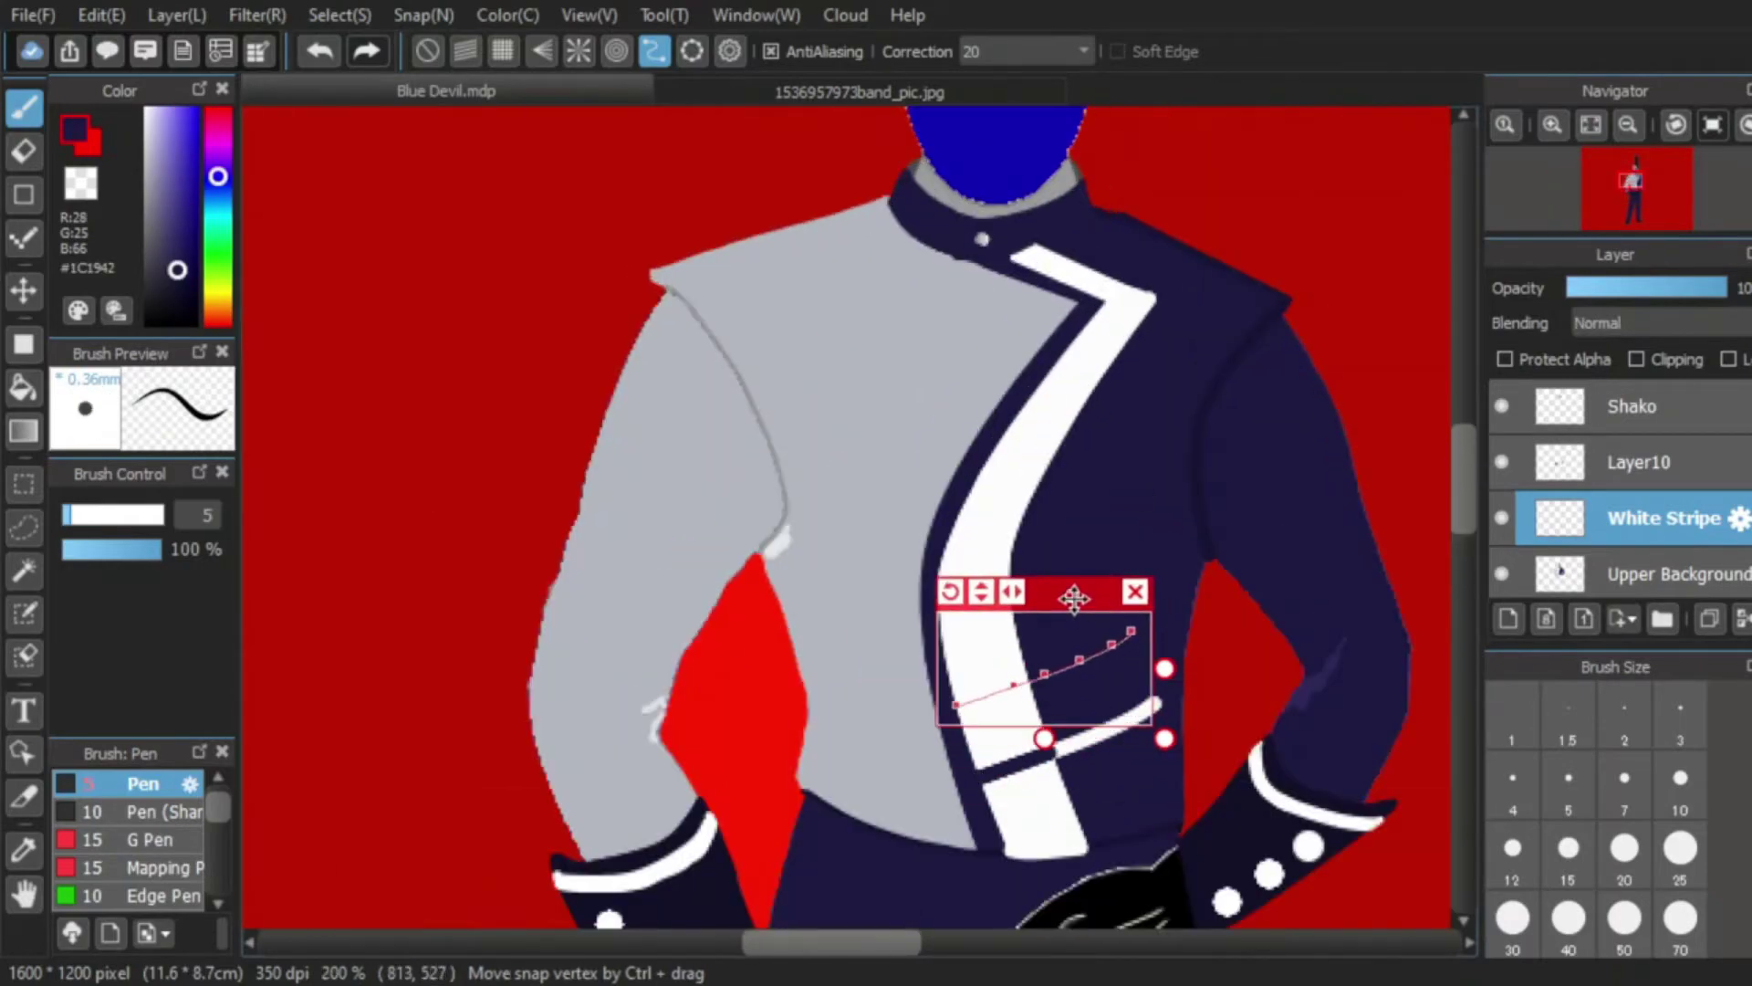
left_click(858, 92)
scroll(671, 566, "up", 2)
left_click(606, 87)
scroll(1129, 594, "up", 3)
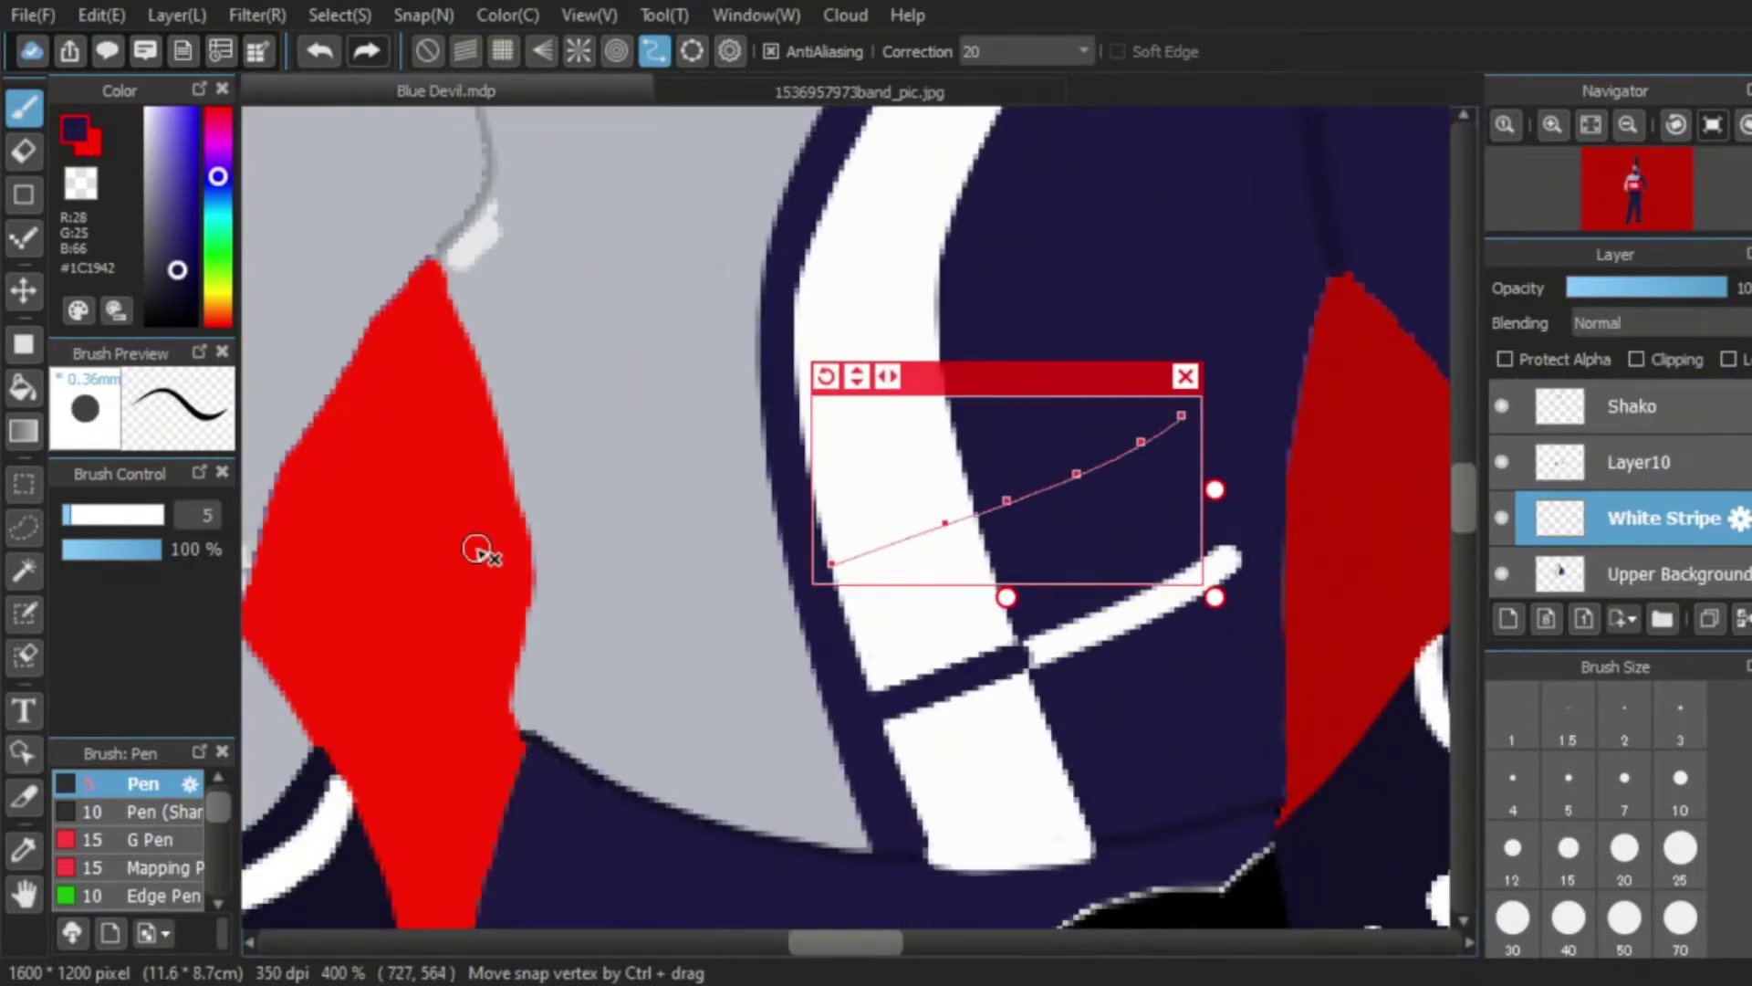
Step: Draw the second bar along the curve snap in navy across the stripe and white on the jacket
scroll(809, 552, "up", 1)
right_click(1015, 421)
mouse_move(1354, 321)
left_mouse_down()
mouse_move(1145, 421)
mouse_move(1364, 329)
mouse_move(1039, 430)
mouse_move(1030, 392)
mouse_move(1058, 423)
mouse_move(981, 435)
left_mouse_up()
right_click(1078, 491)
Step: Place the curve snap above the second bar, consult the reference photo, and draw a third bar in navy and white
scroll(1013, 482, "down", 4)
left_click(730, 89)
left_click(593, 84)
scroll(1056, 419, "up", 4)
right_click(973, 534)
left_click_drag(1335, 270, 1040, 404)
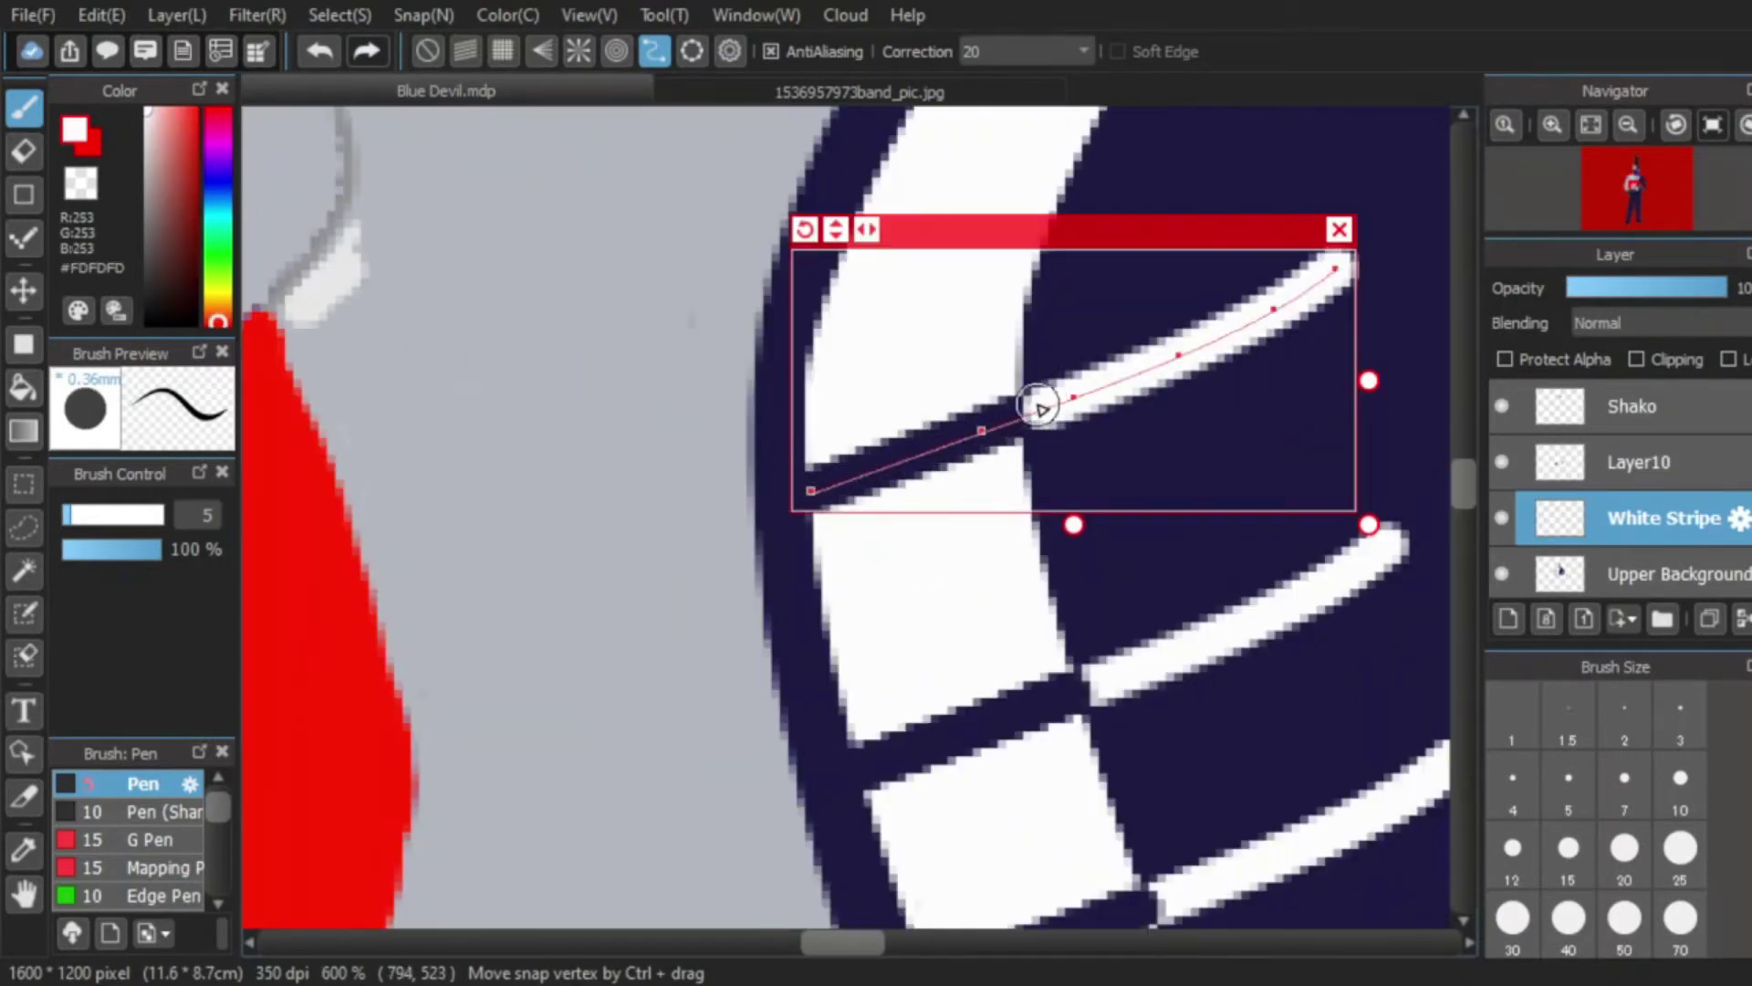
Step: Retouch the third bar's navy section, undo the last two strokes, and redraw its white line along the curve snap
right_click(1096, 449)
left_click_drag(806, 490, 1002, 419)
key("ctrl+z")
key("ctrl+z")
right_click(986, 493)
left_click_drag(1336, 270, 1049, 407)
right_click(1137, 447)
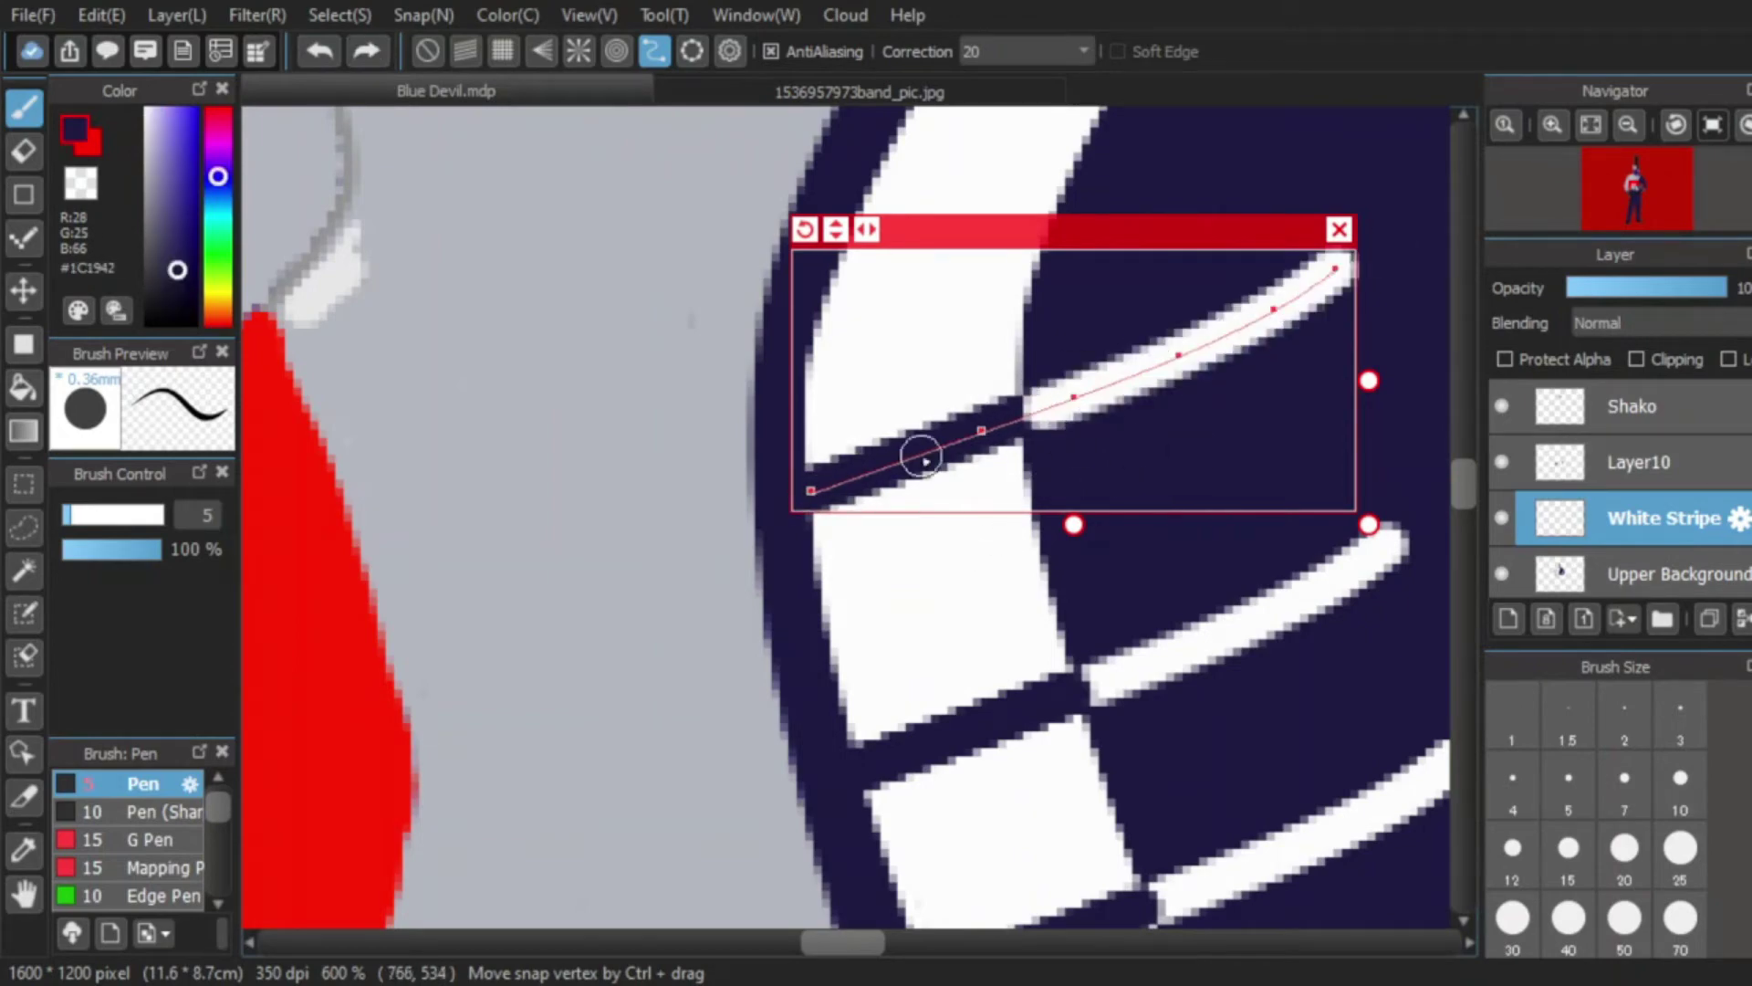
Step: Set the selection shape to Ellipse and add a new layer above White Stripe for the jacket buttons
scroll(1004, 413, "down", 6)
key("m")
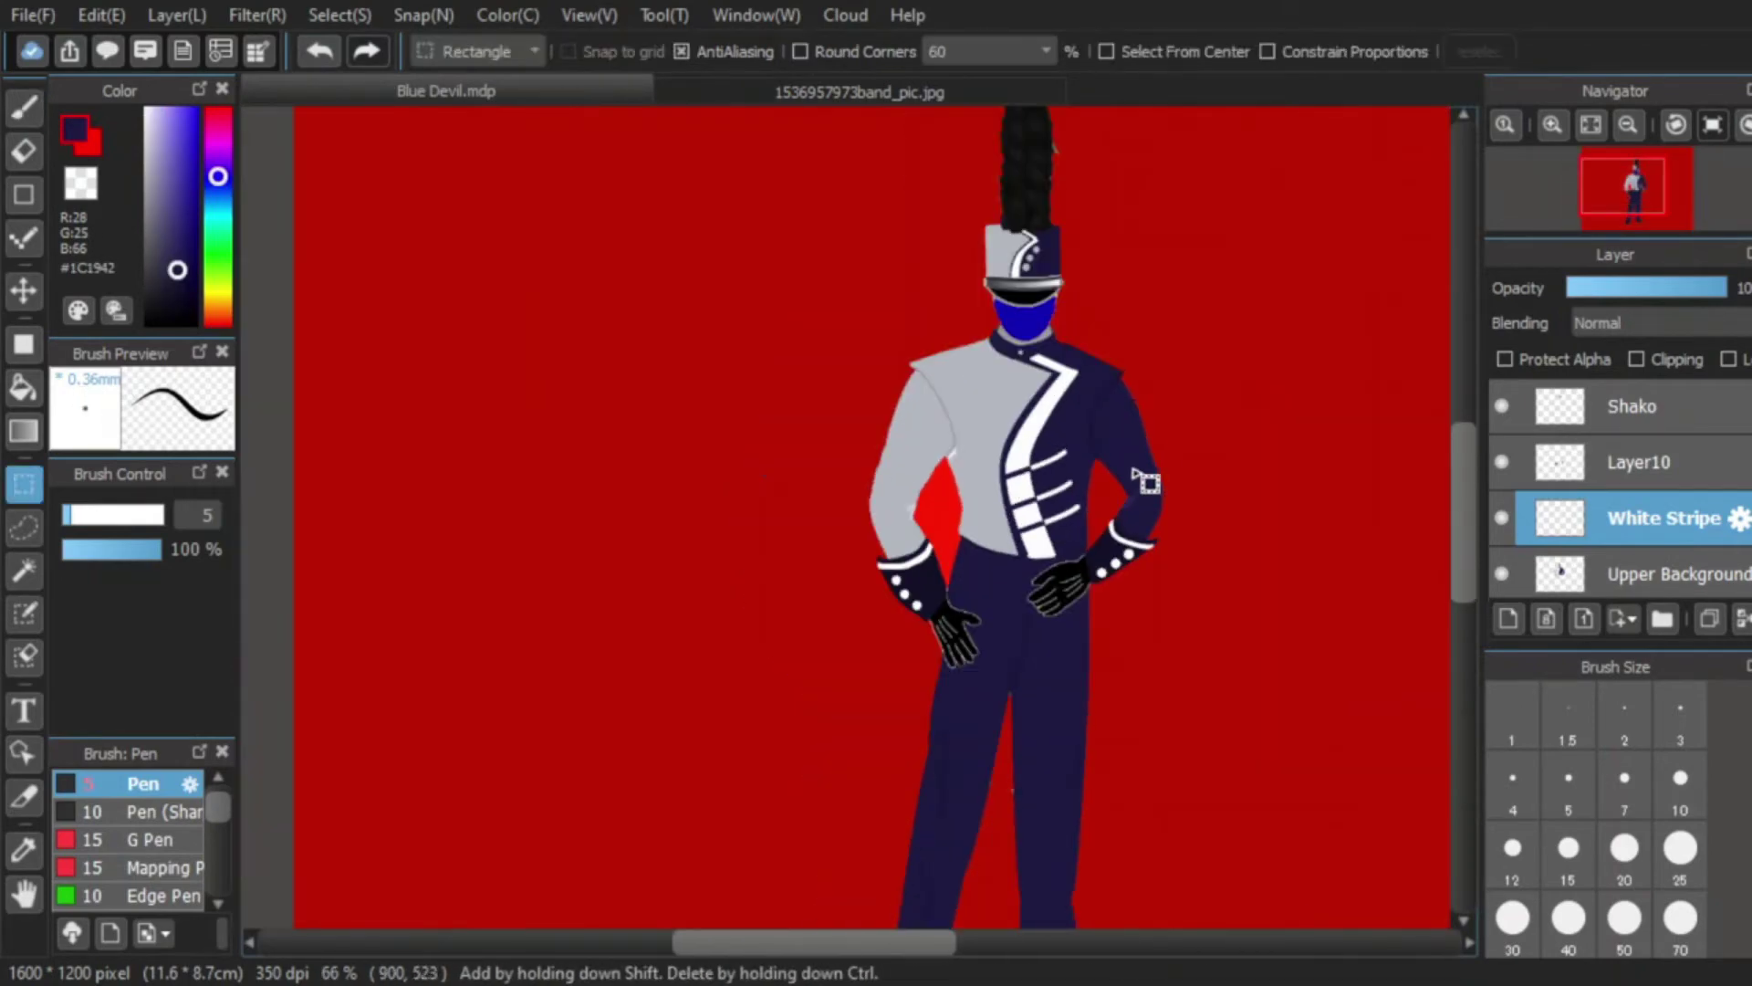
scroll(1104, 485, "up", 2)
scroll(1126, 582, "down", 2)
scroll(1126, 598, "up", 2)
left_click(476, 52)
left_click(471, 76)
left_click(1508, 619)
scroll(1212, 409, "down", 1)
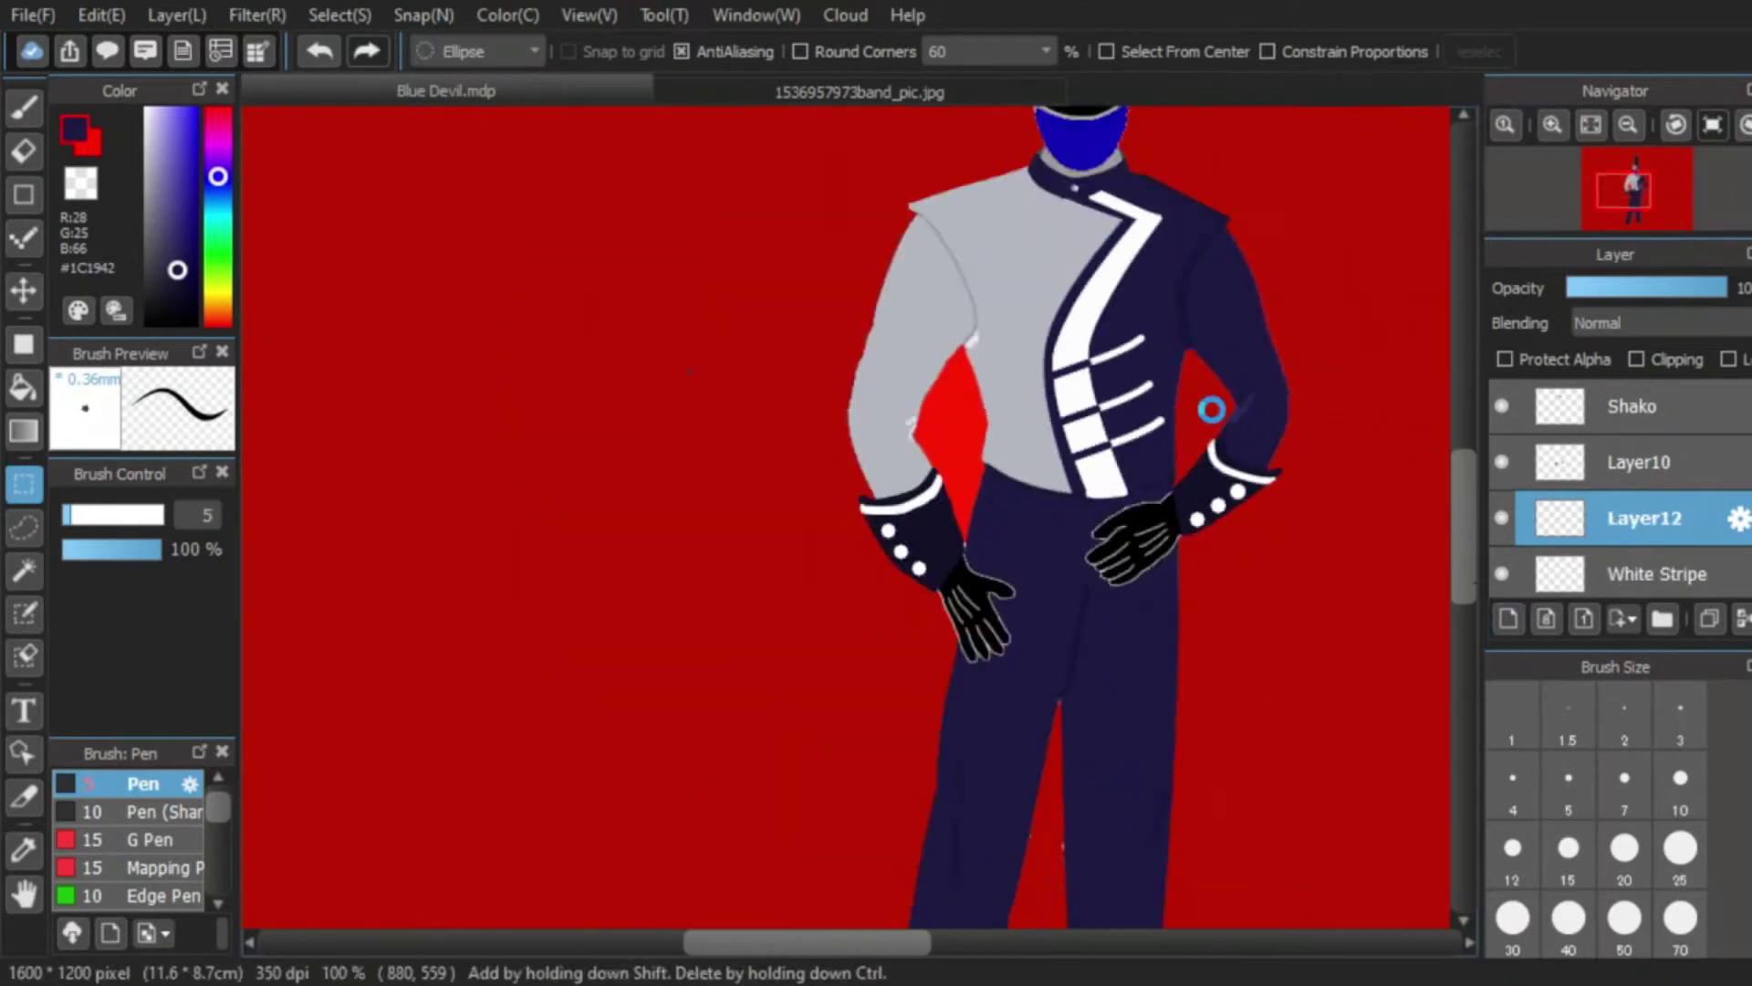
Step: Select a small circle beside the stripe below the lowest bar and fill it with white as a button
scroll(1212, 409, "up", 3)
right_click(1212, 409)
left_click_drag(955, 546, 895, 325)
left_click(23, 388)
right_click(899, 589)
left_click(980, 572)
Step: Paste three copies of the white button, arrange them up the stripe between and above the bars, and clear the selection
left_click(23, 291)
key("ctrl+c")
key("ctrl+v")
key("ctrl+c")
key("ctrl+v")
scroll(970, 429, "down", 1)
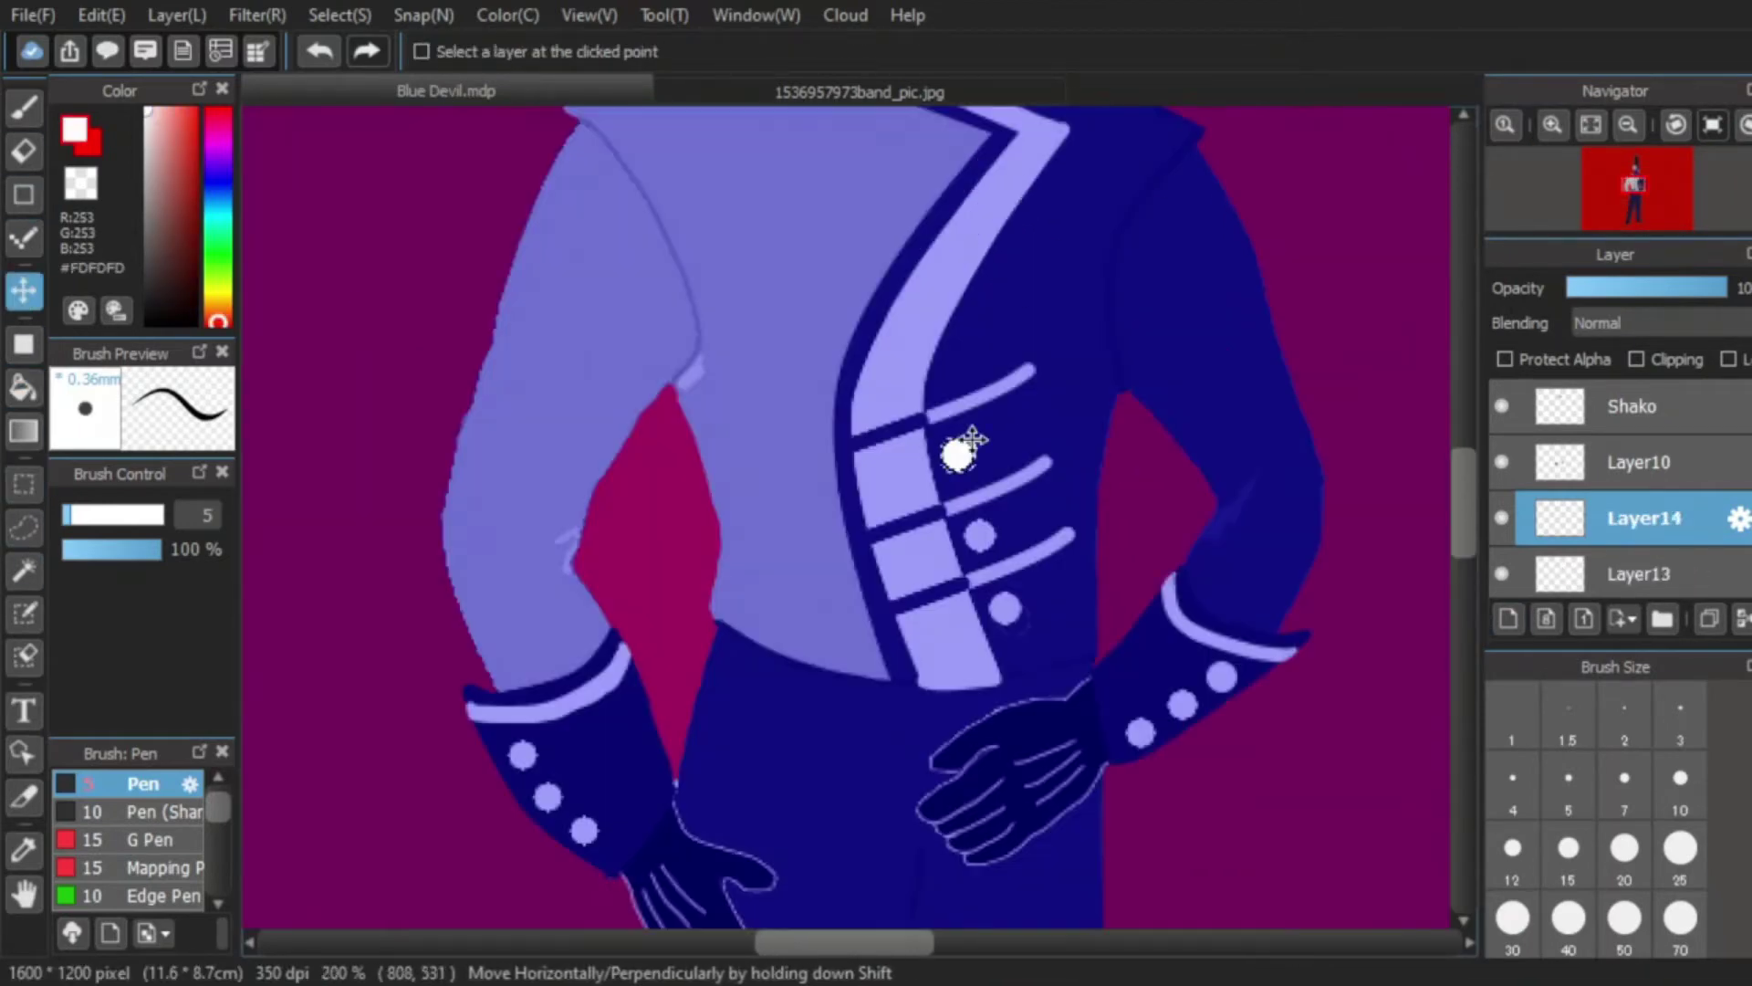
scroll(1026, 321, "up", 1)
key("ctrl+c")
key("ctrl+v")
left_click_drag(926, 527, 934, 385)
left_click(24, 485)
left_click(1251, 712)
scroll(1250, 712, "down", 3)
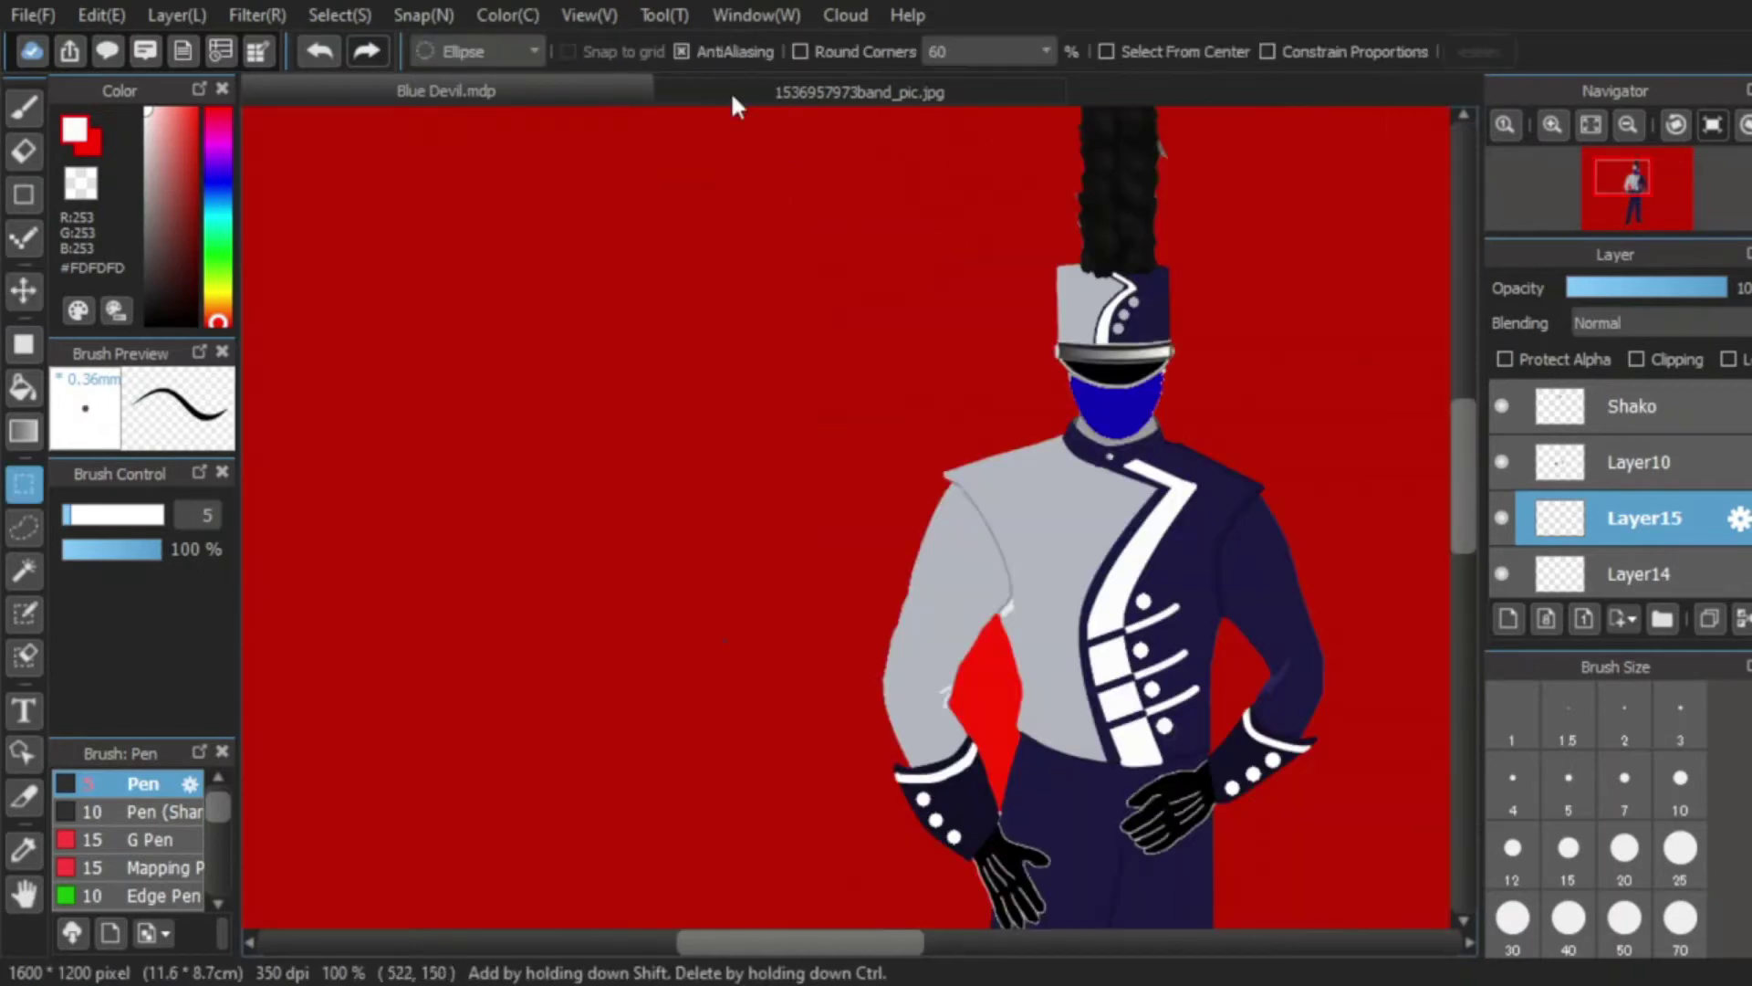
scroll(1044, 392, "down", 2)
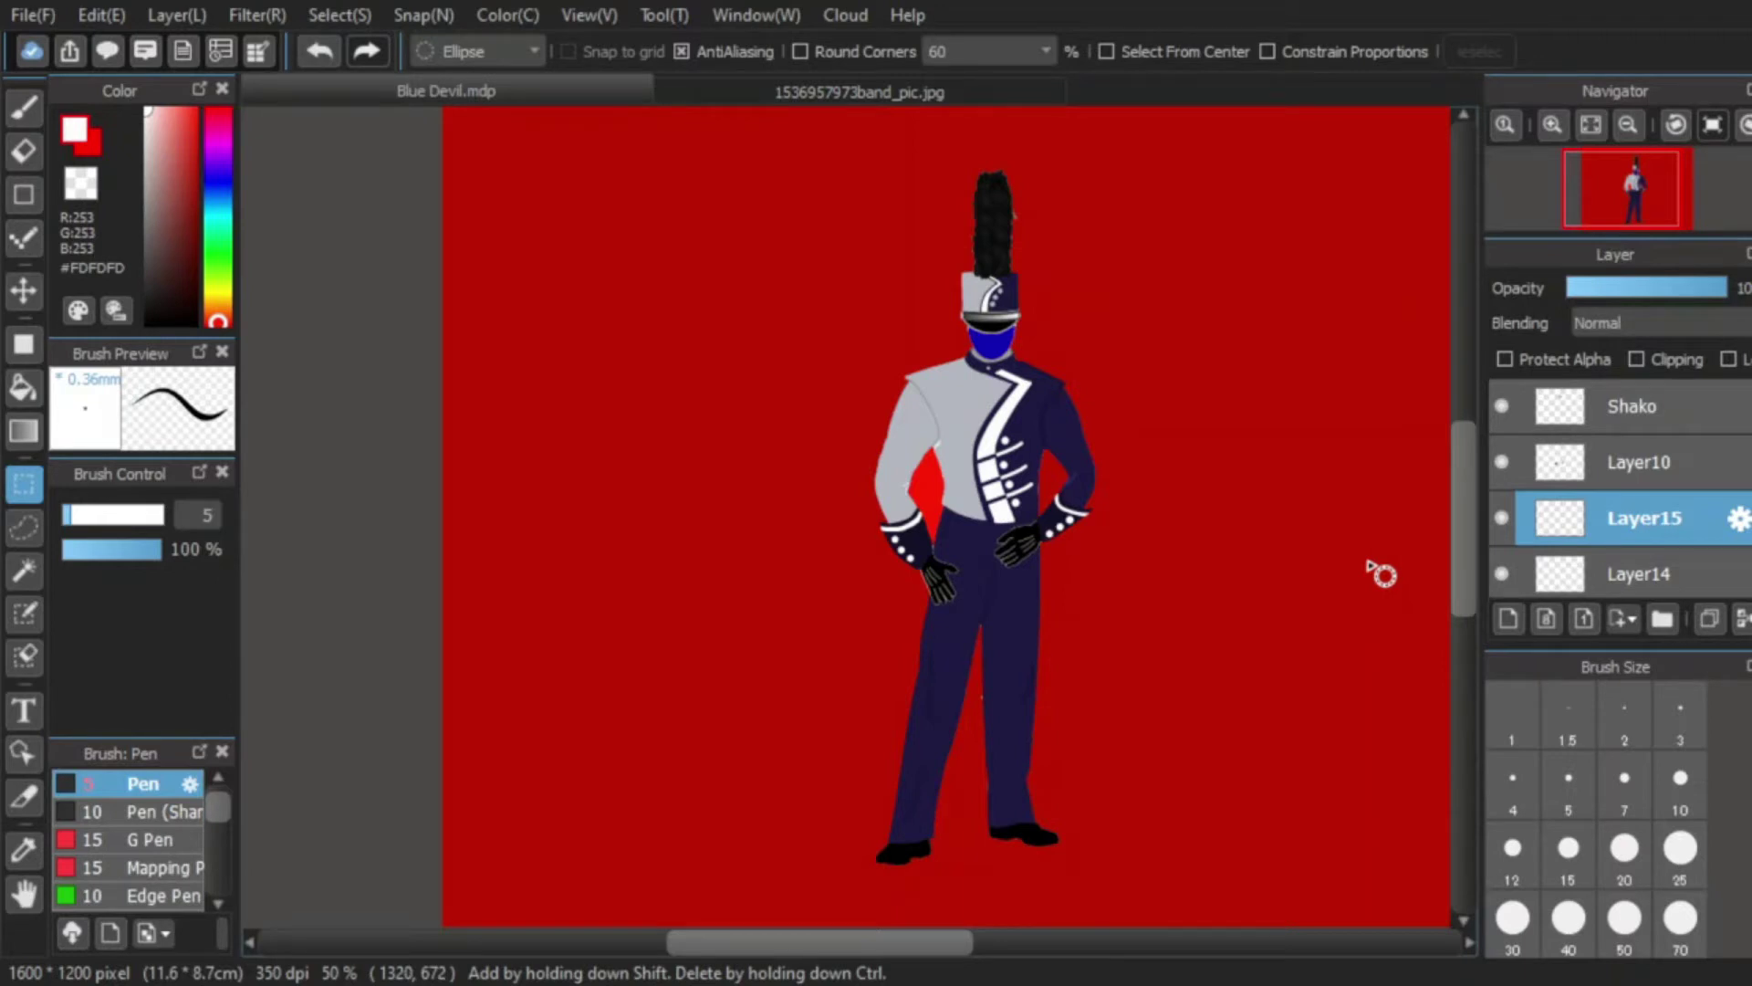
scroll(1381, 573, "up", 1)
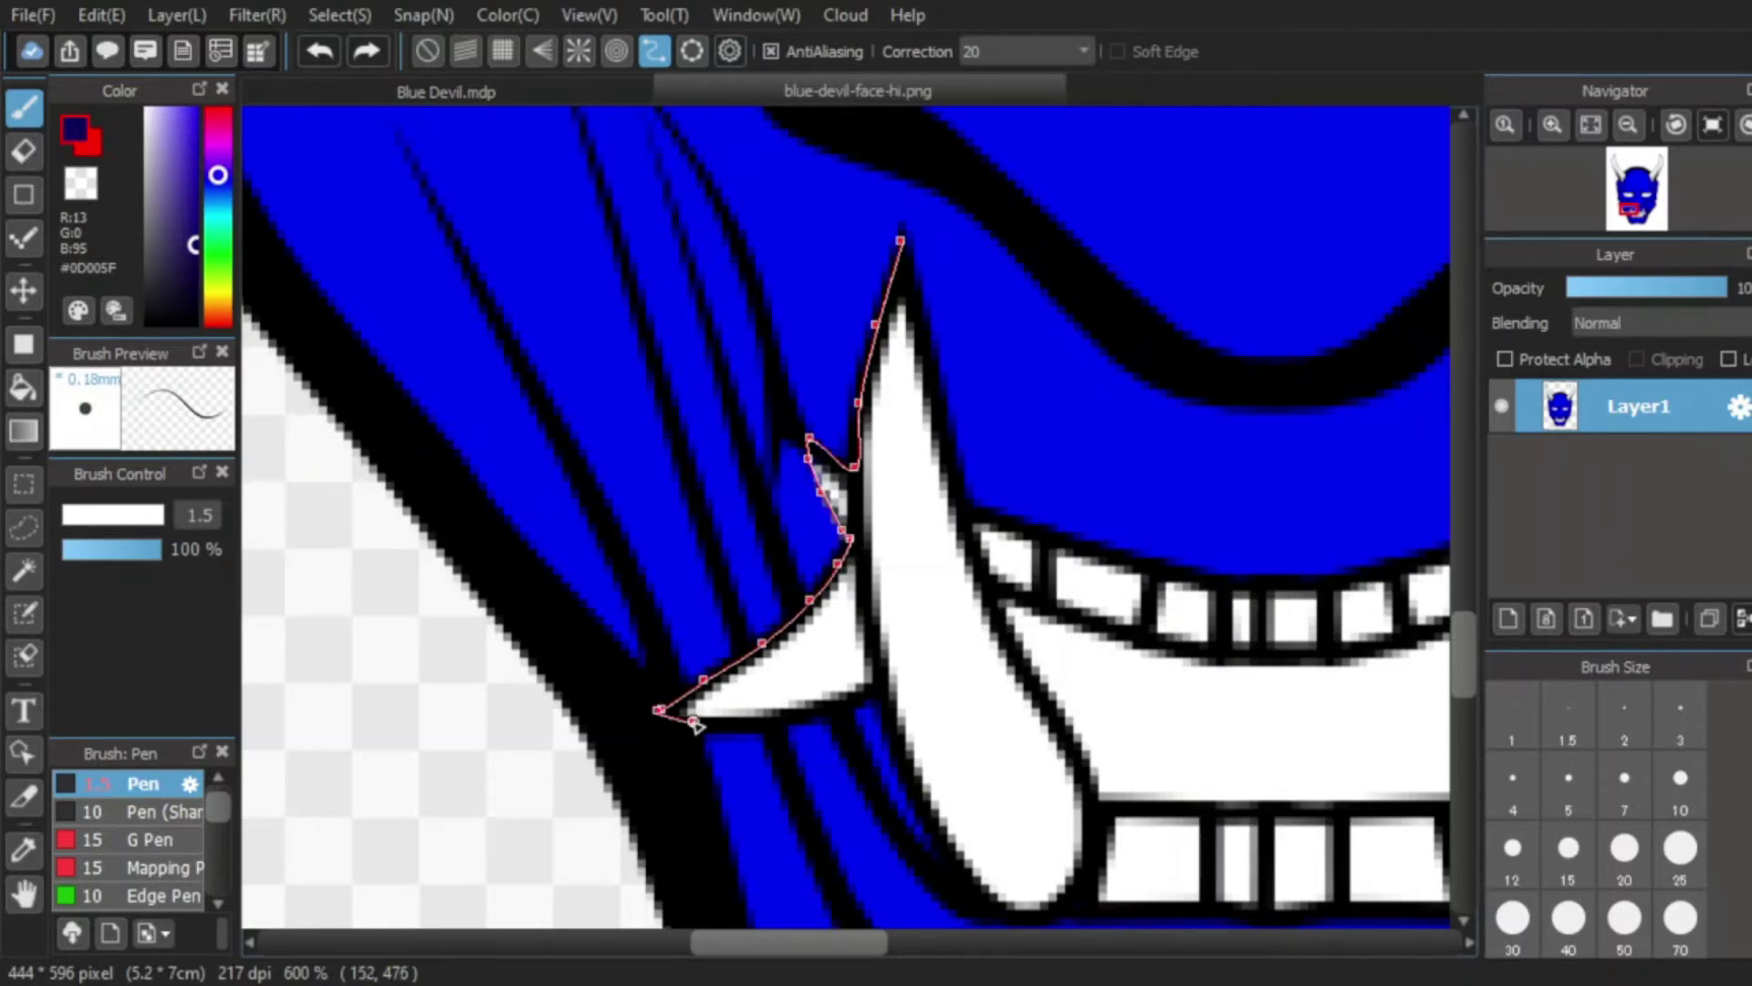
Step: Trace the mouth outline on the devil face image with the curve snap, following the fangs, tusks and bottom teeth
scroll(886, 698, "up", 3)
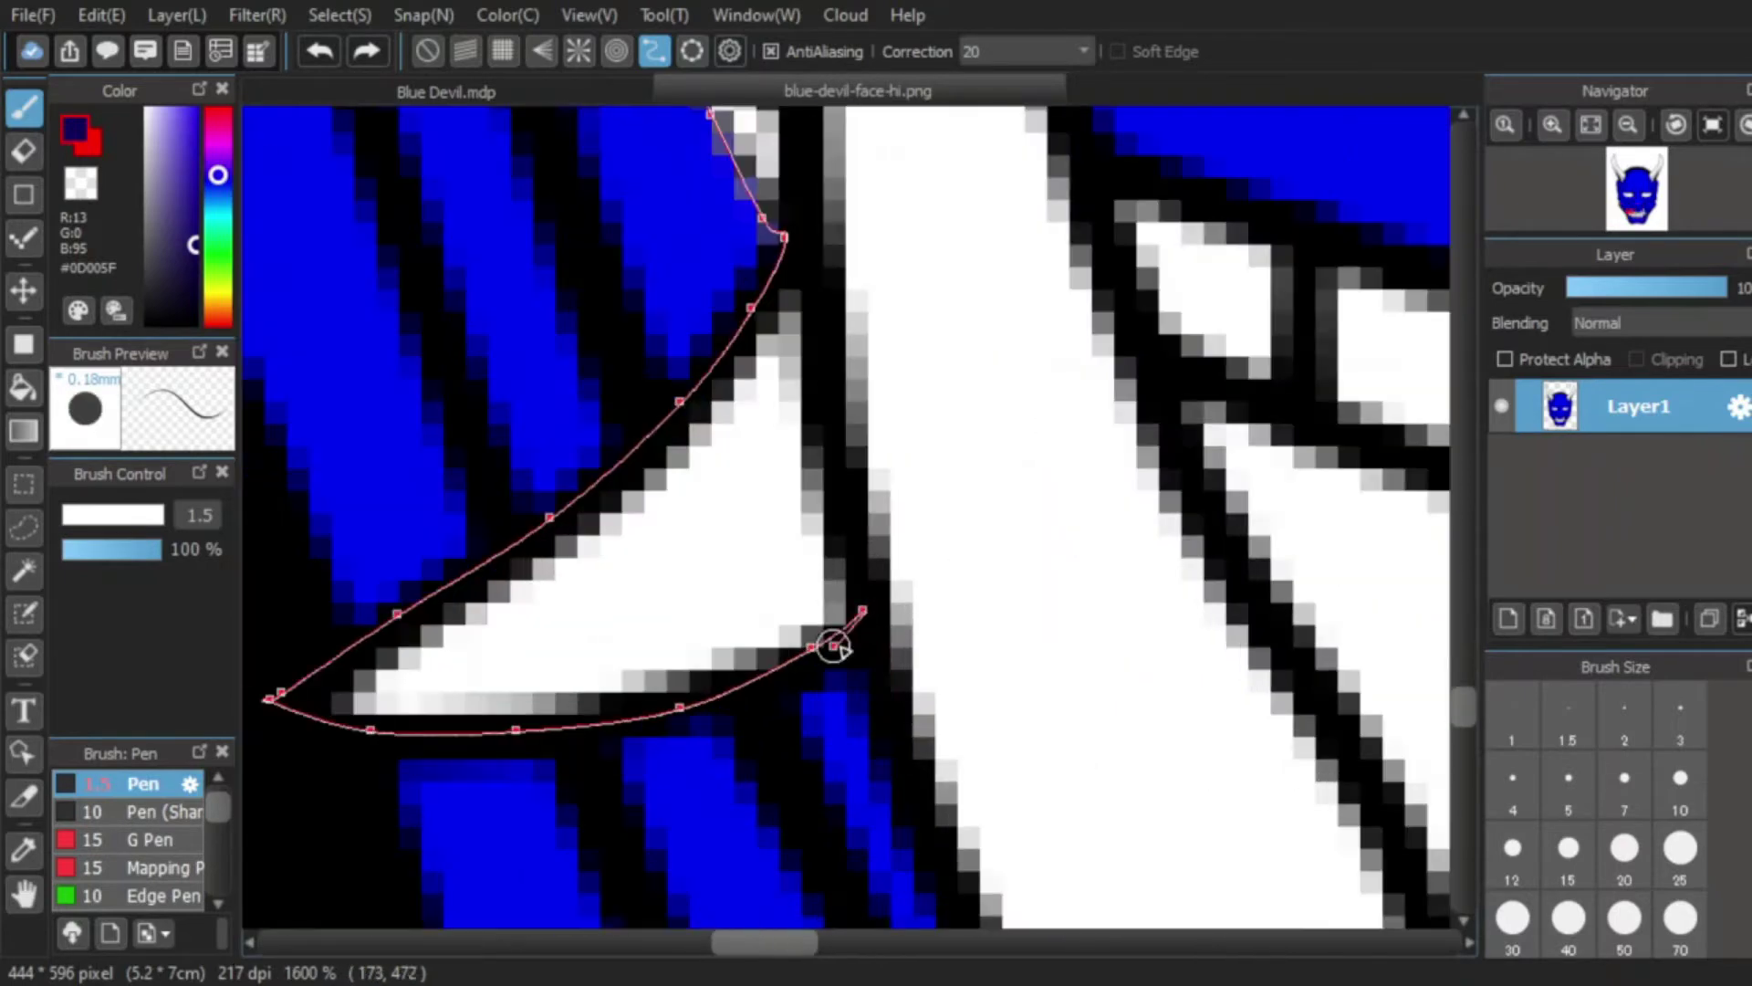
left_click(878, 683)
scroll(834, 505, "down", 3)
left_click(869, 647)
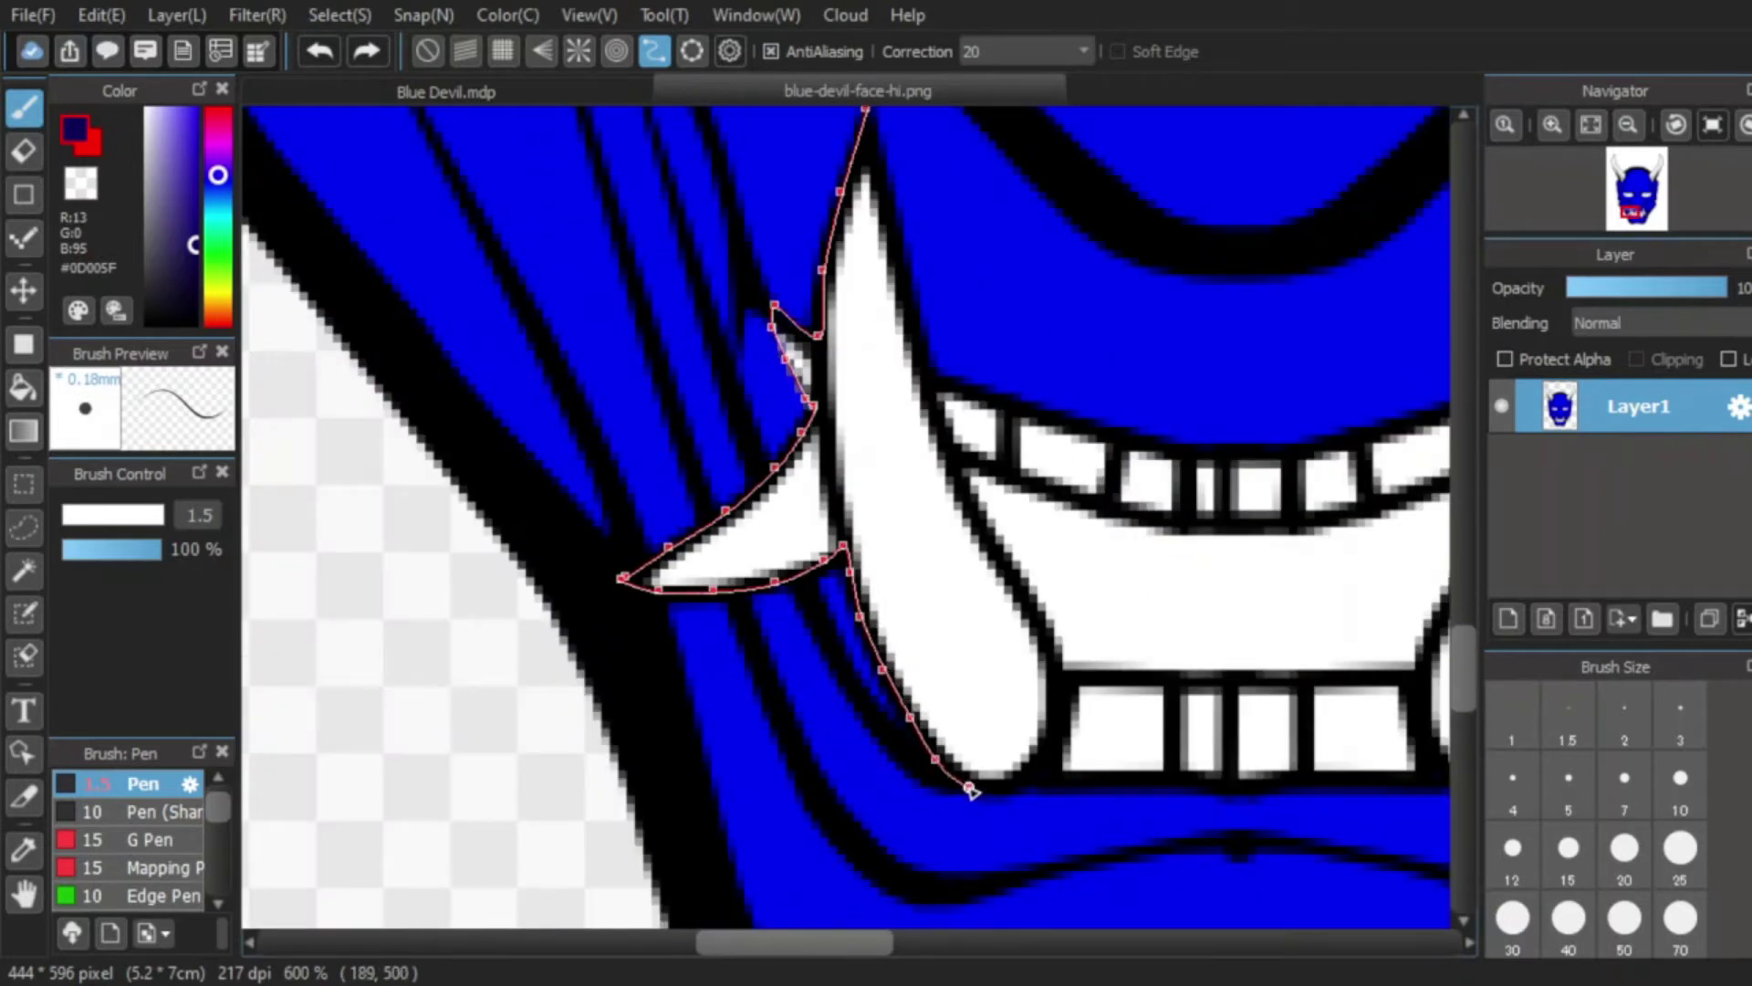
left_click_drag(1434, 794, 1197, 749)
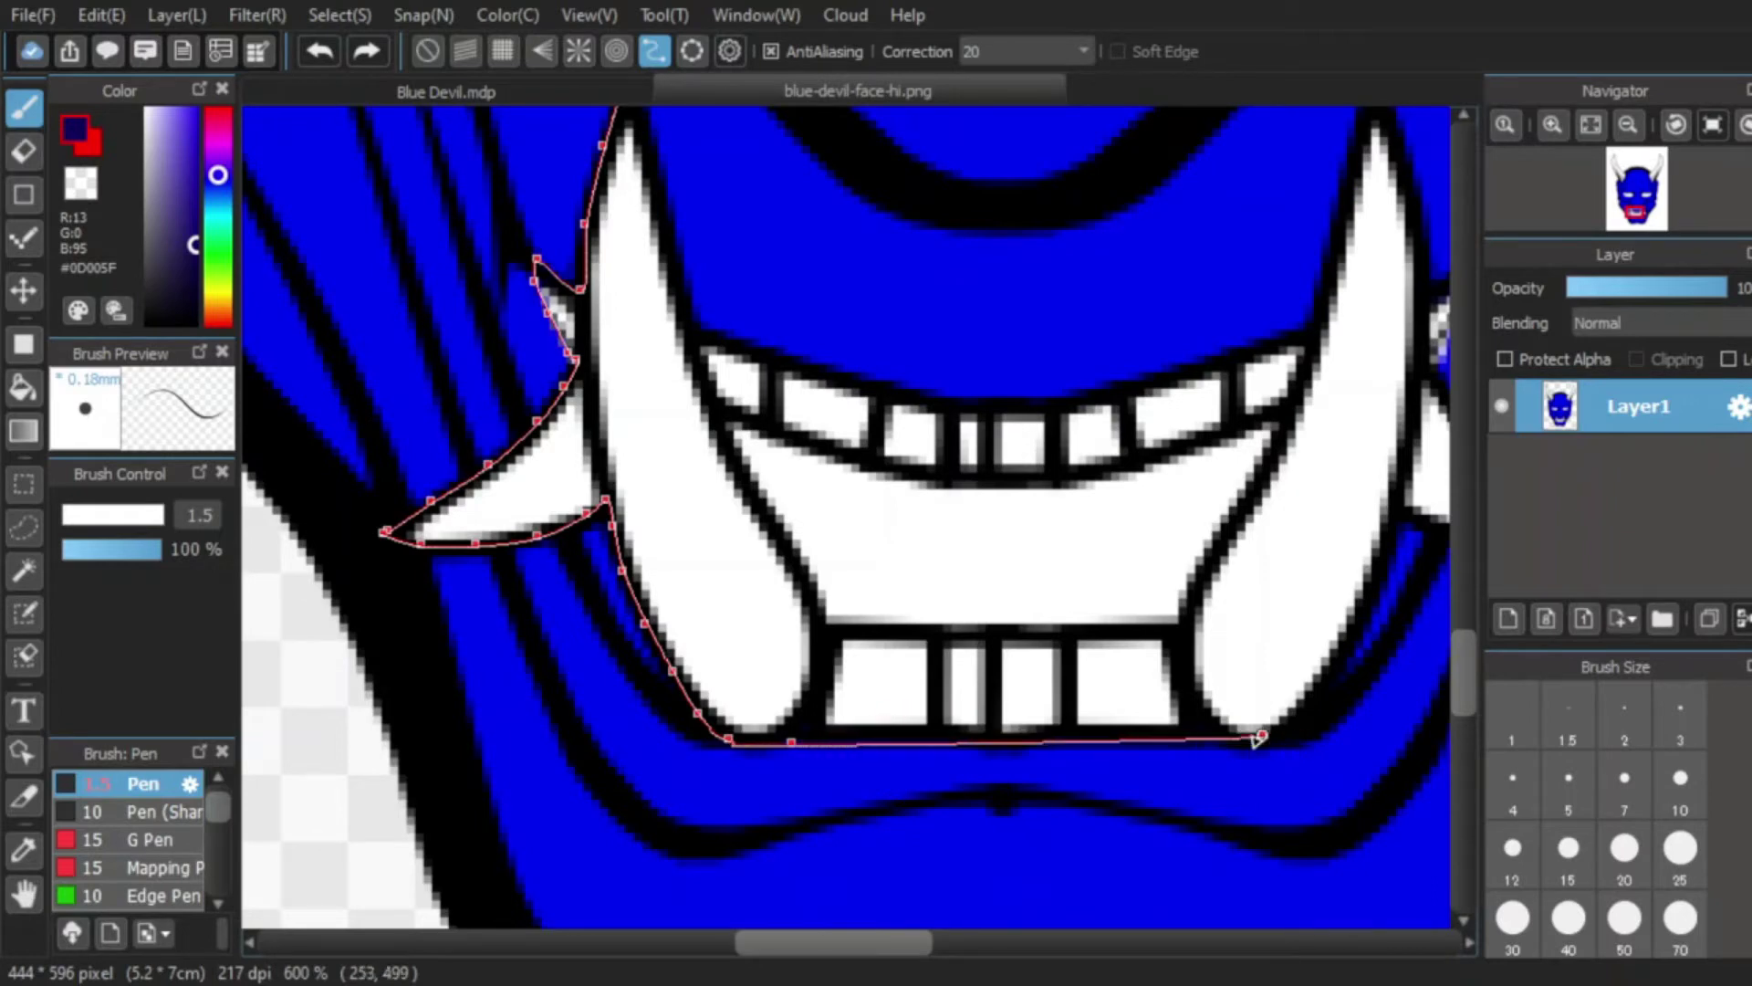
scroll(1349, 712, "down", 3)
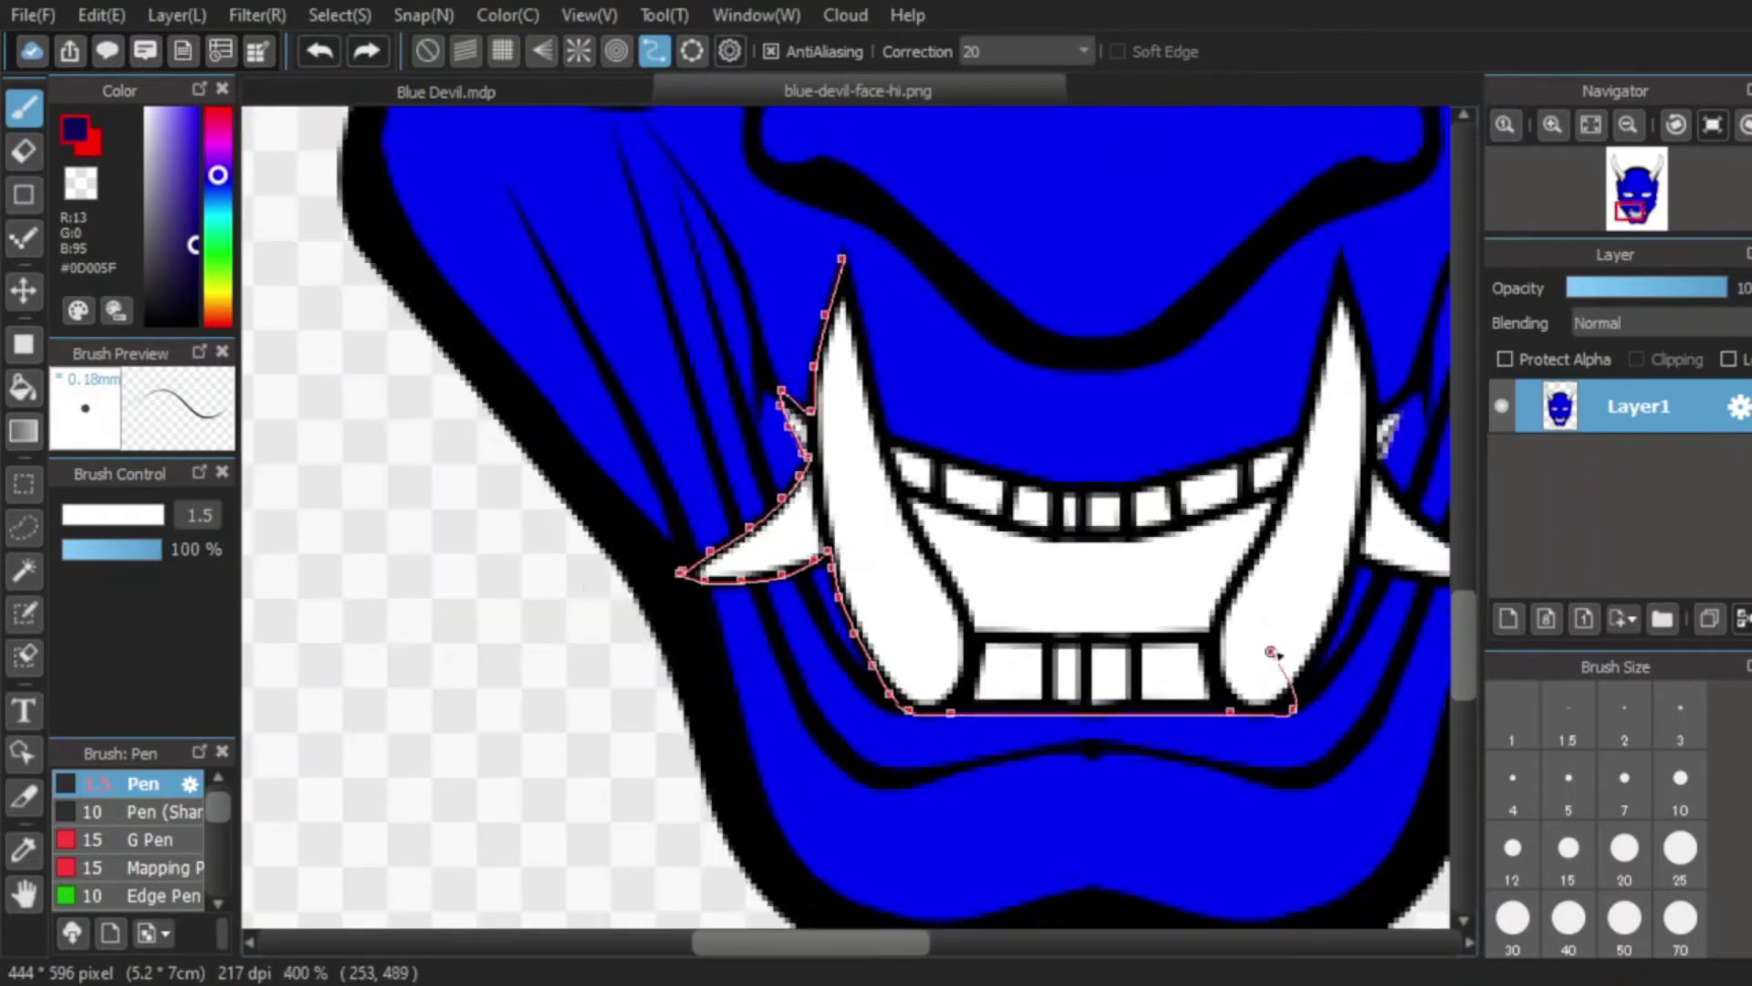
scroll(1252, 730, "up", 3)
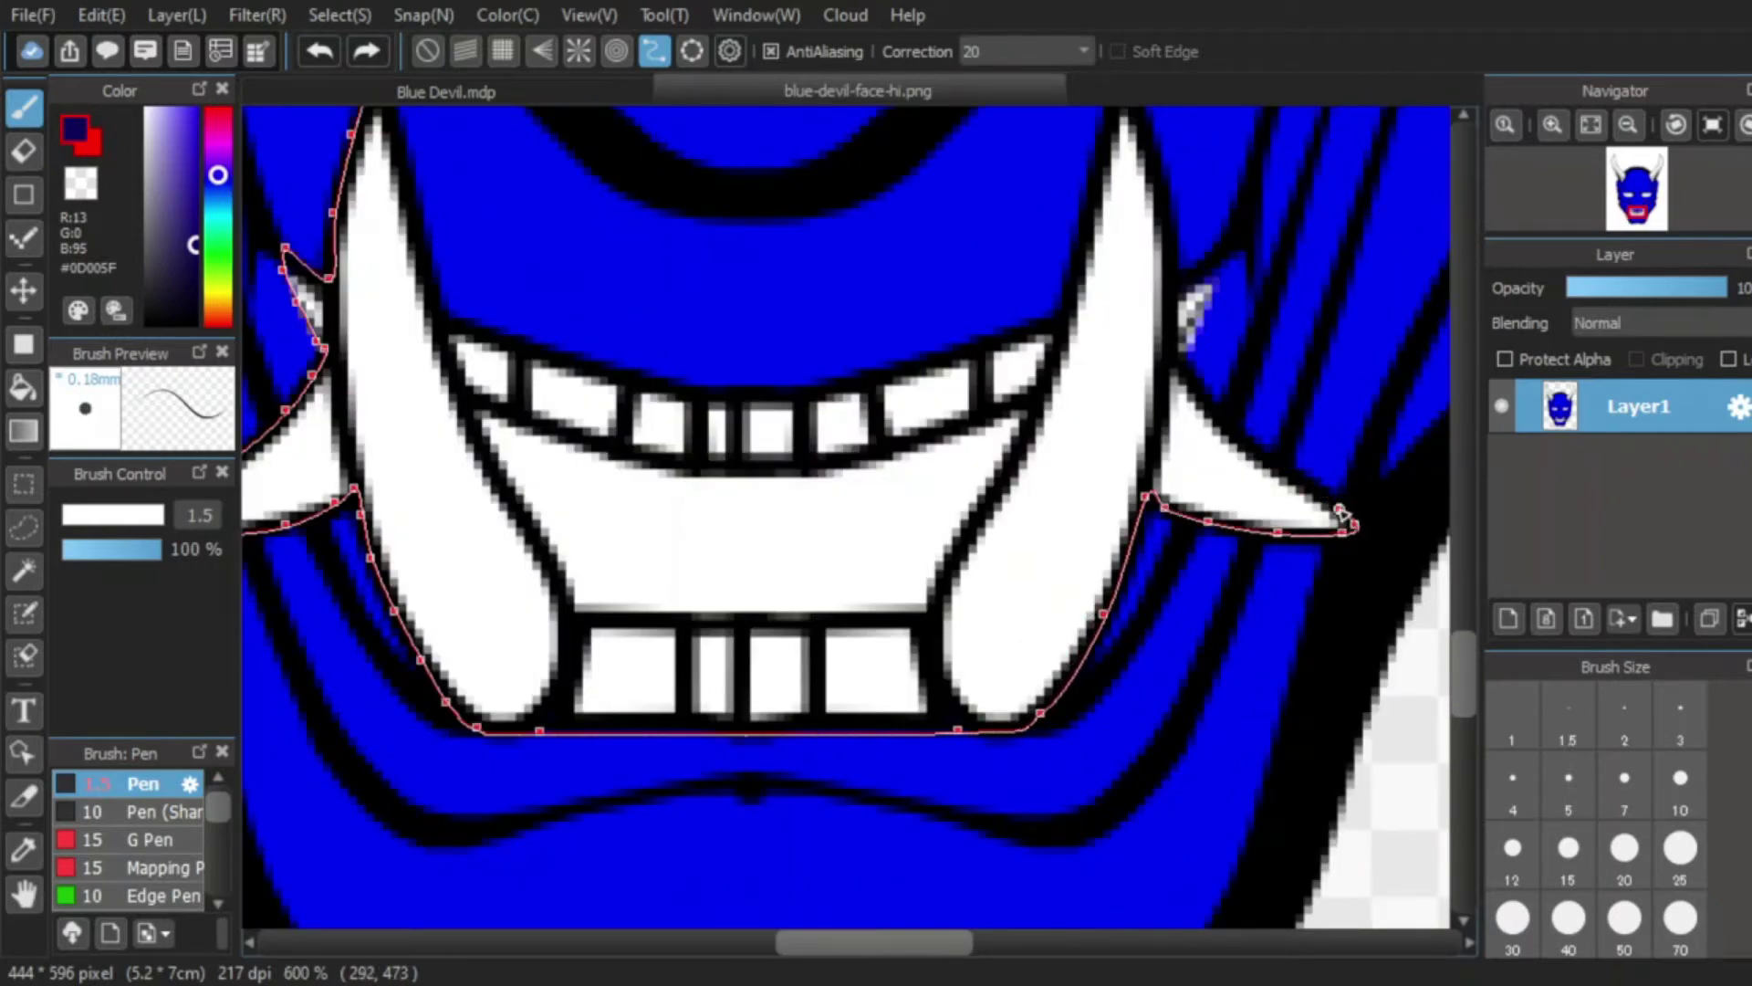
scroll(1173, 356, "down", 3)
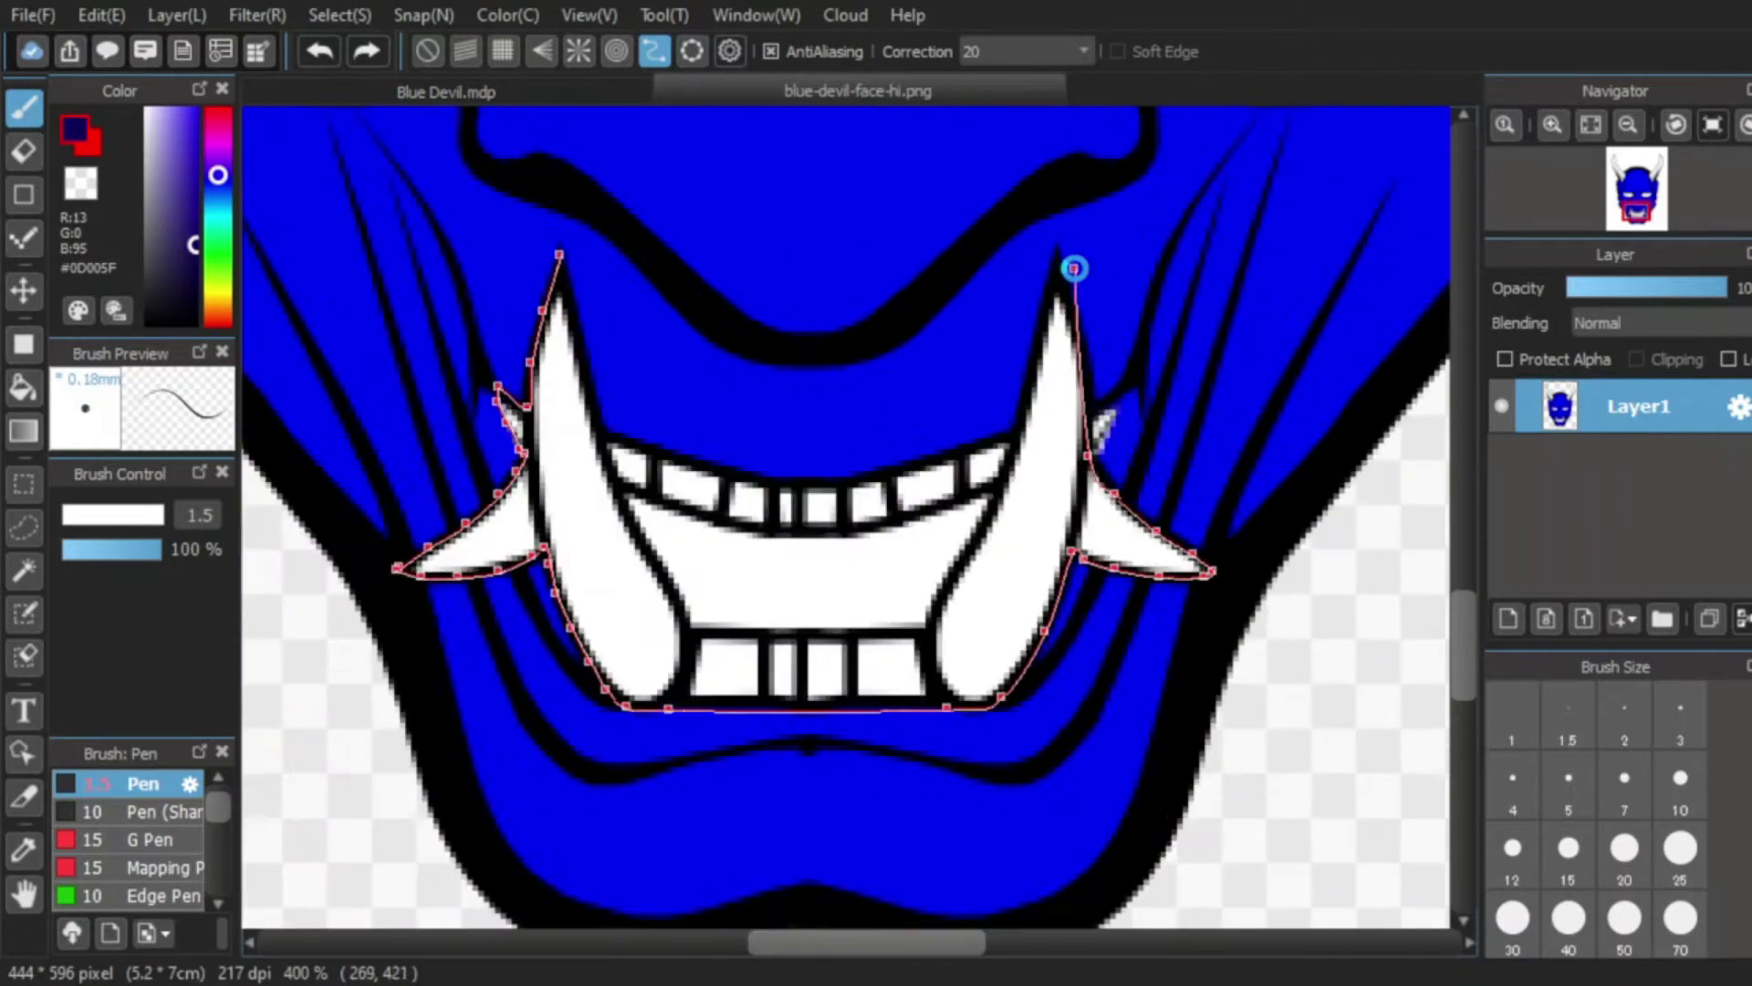
scroll(1096, 497, "up", 3)
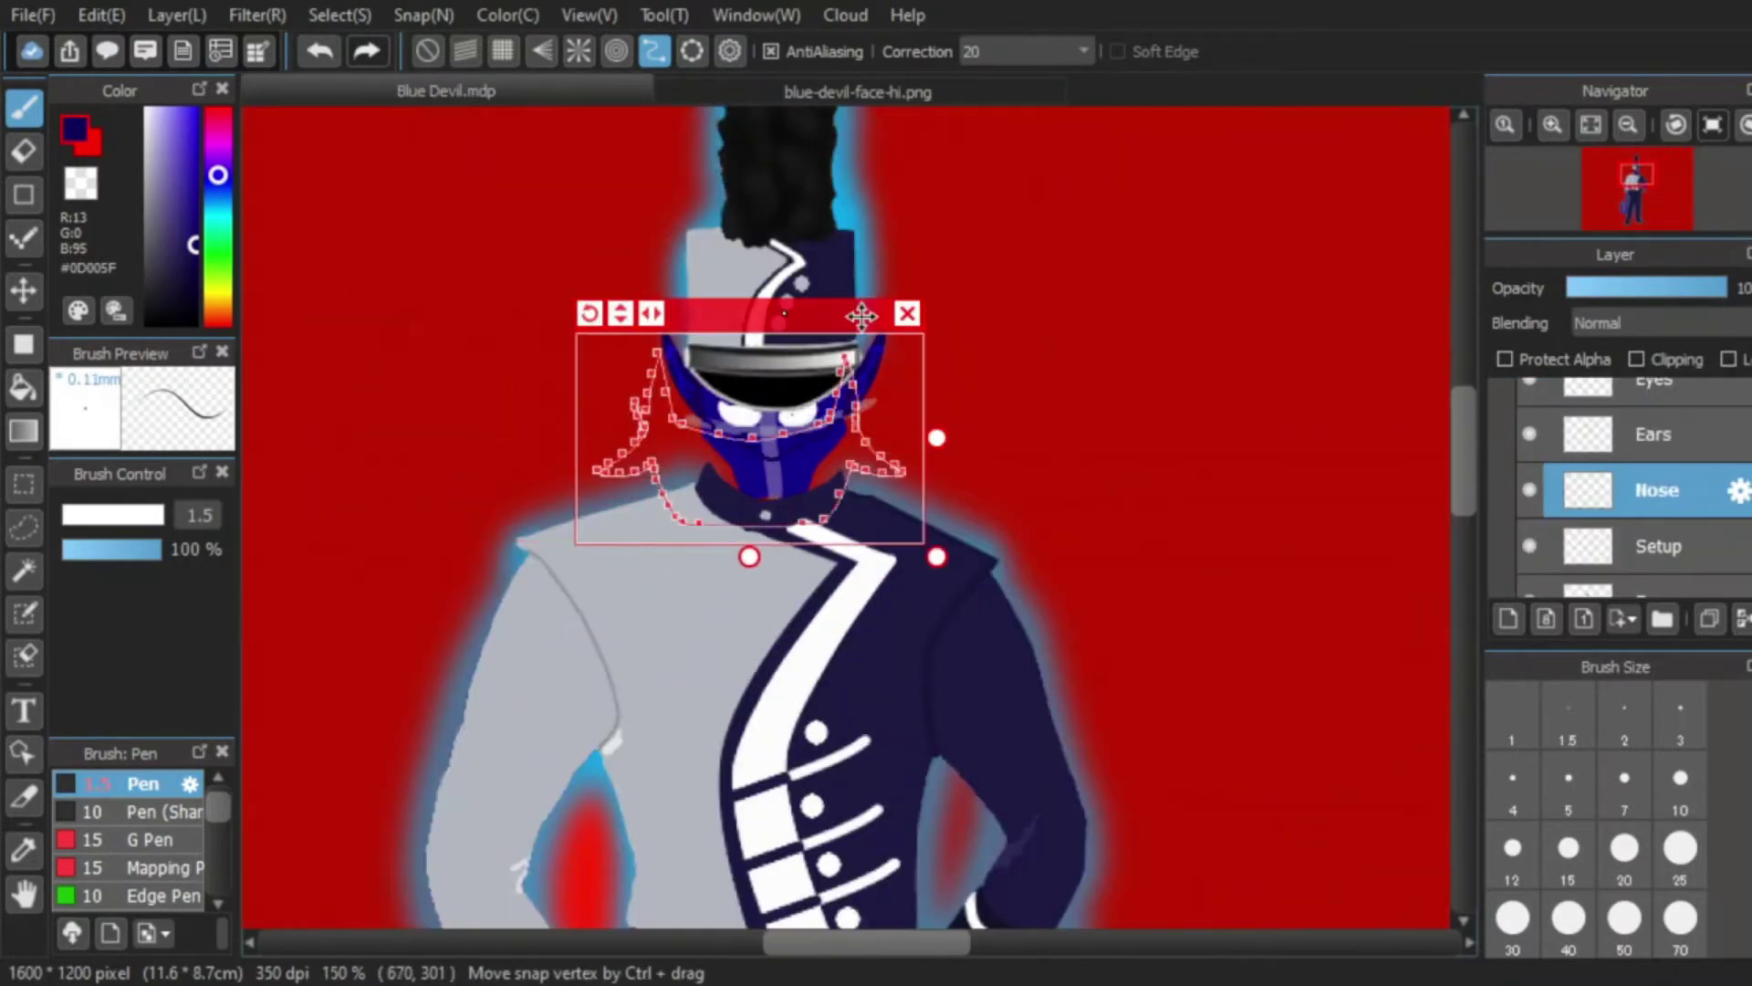
Step: Shrink the mouth curve snap in the Blue Devil drawing and move it onto the lower face beneath the nose
left_click_drag(861, 316, 1074, 318)
left_click_drag(1150, 559, 1028, 491)
left_click_drag(972, 388, 791, 414)
left_click_drag(893, 521, 849, 500)
scroll(762, 429, "up", 2)
scroll(850, 398, "up", 3)
left_click_drag(864, 616, 852, 562)
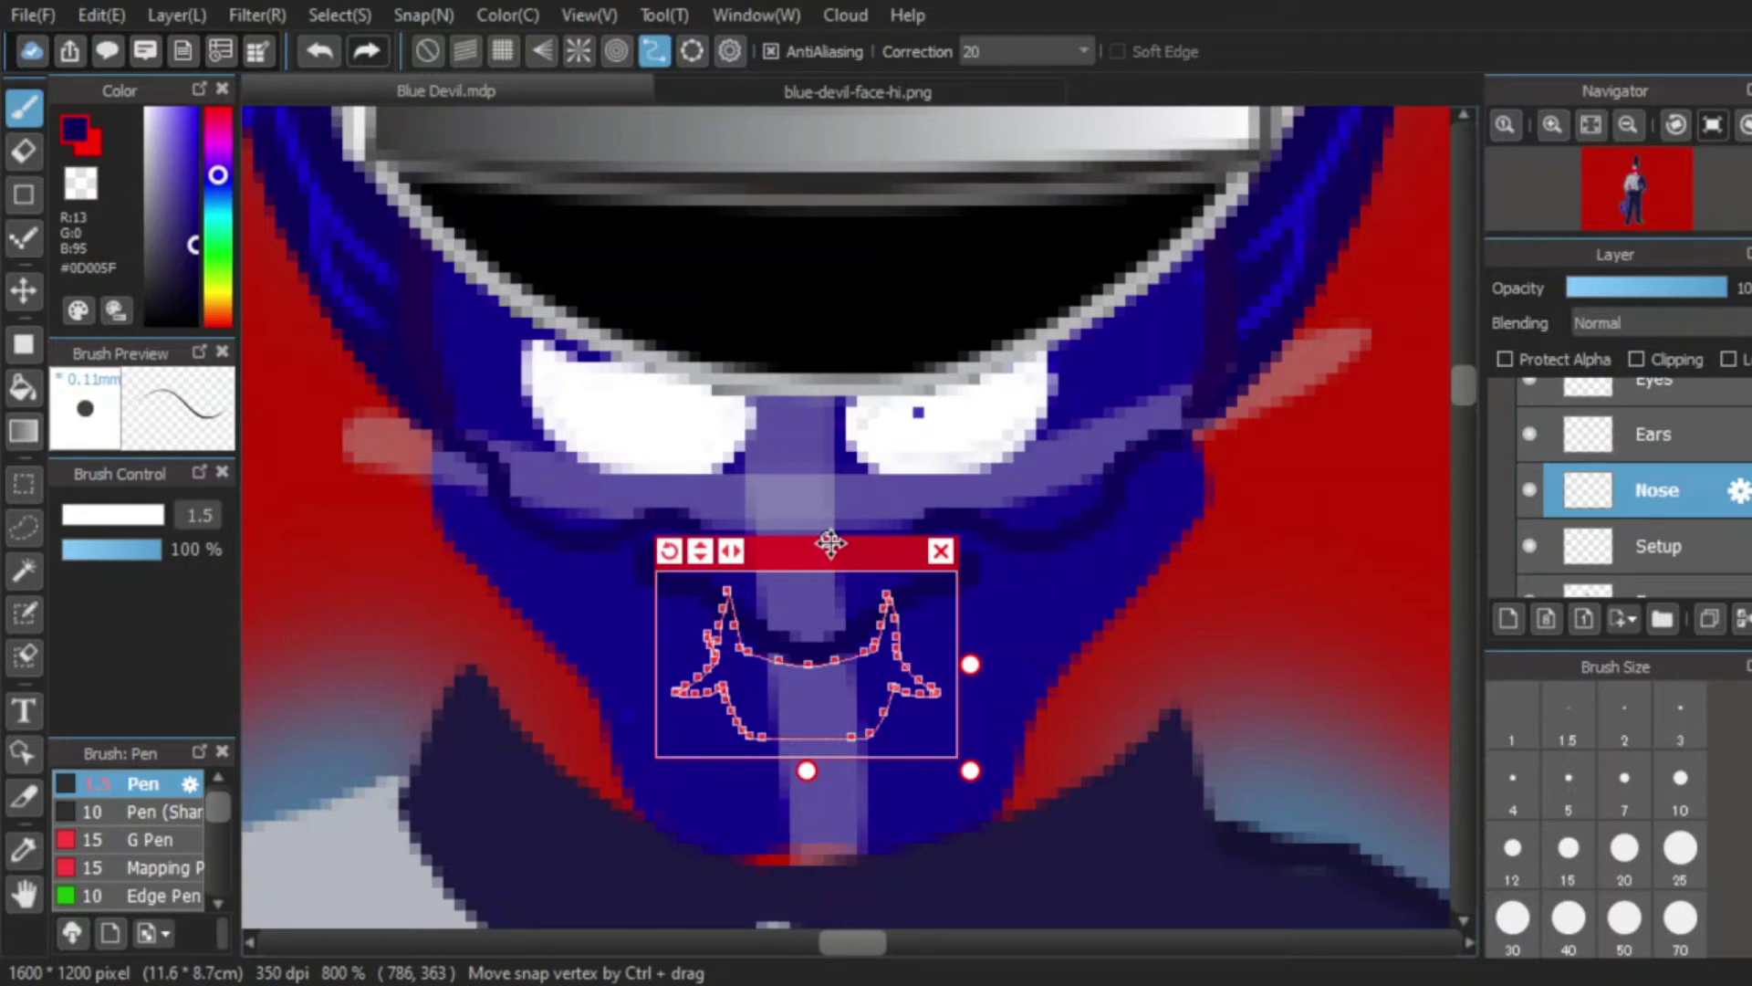
Step: Enlarge the mouth curve snap slightly and shift it to center it on the lower face
scroll(1027, 311, "down", 3)
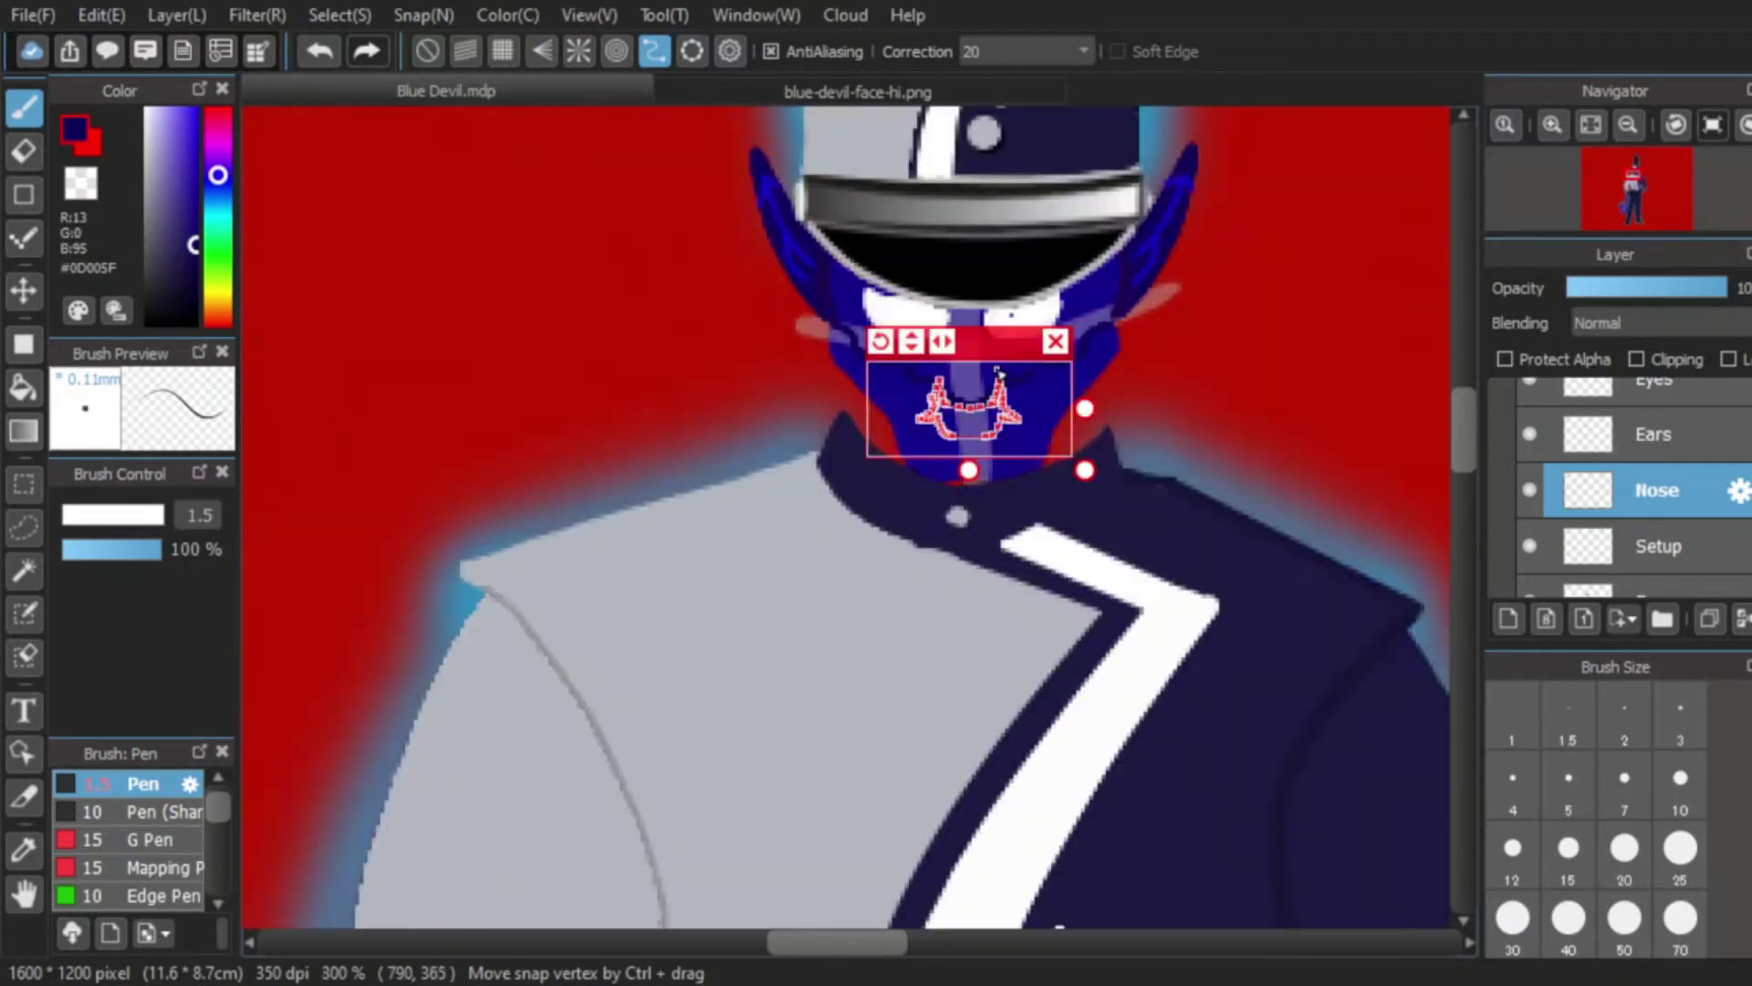
scroll(1022, 334, "up", 3)
left_click_drag(1038, 639, 1049, 648)
left_click_drag(909, 426, 867, 413)
Step: Add a new layer above Nose and name it "Mouth"
left_click(1509, 620)
double_click(1657, 495)
type("Mouth")
key("Return")
Step: Enlarge the mouth curve snap a little, nudge it upward on the face, and set the pen size to 1
scroll(829, 518, "down", 3)
scroll(829, 518, "up", 4)
left_click_drag(1136, 716, 1163, 728)
left_click_drag(1033, 402, 1035, 383)
scroll(876, 484, "down", 3)
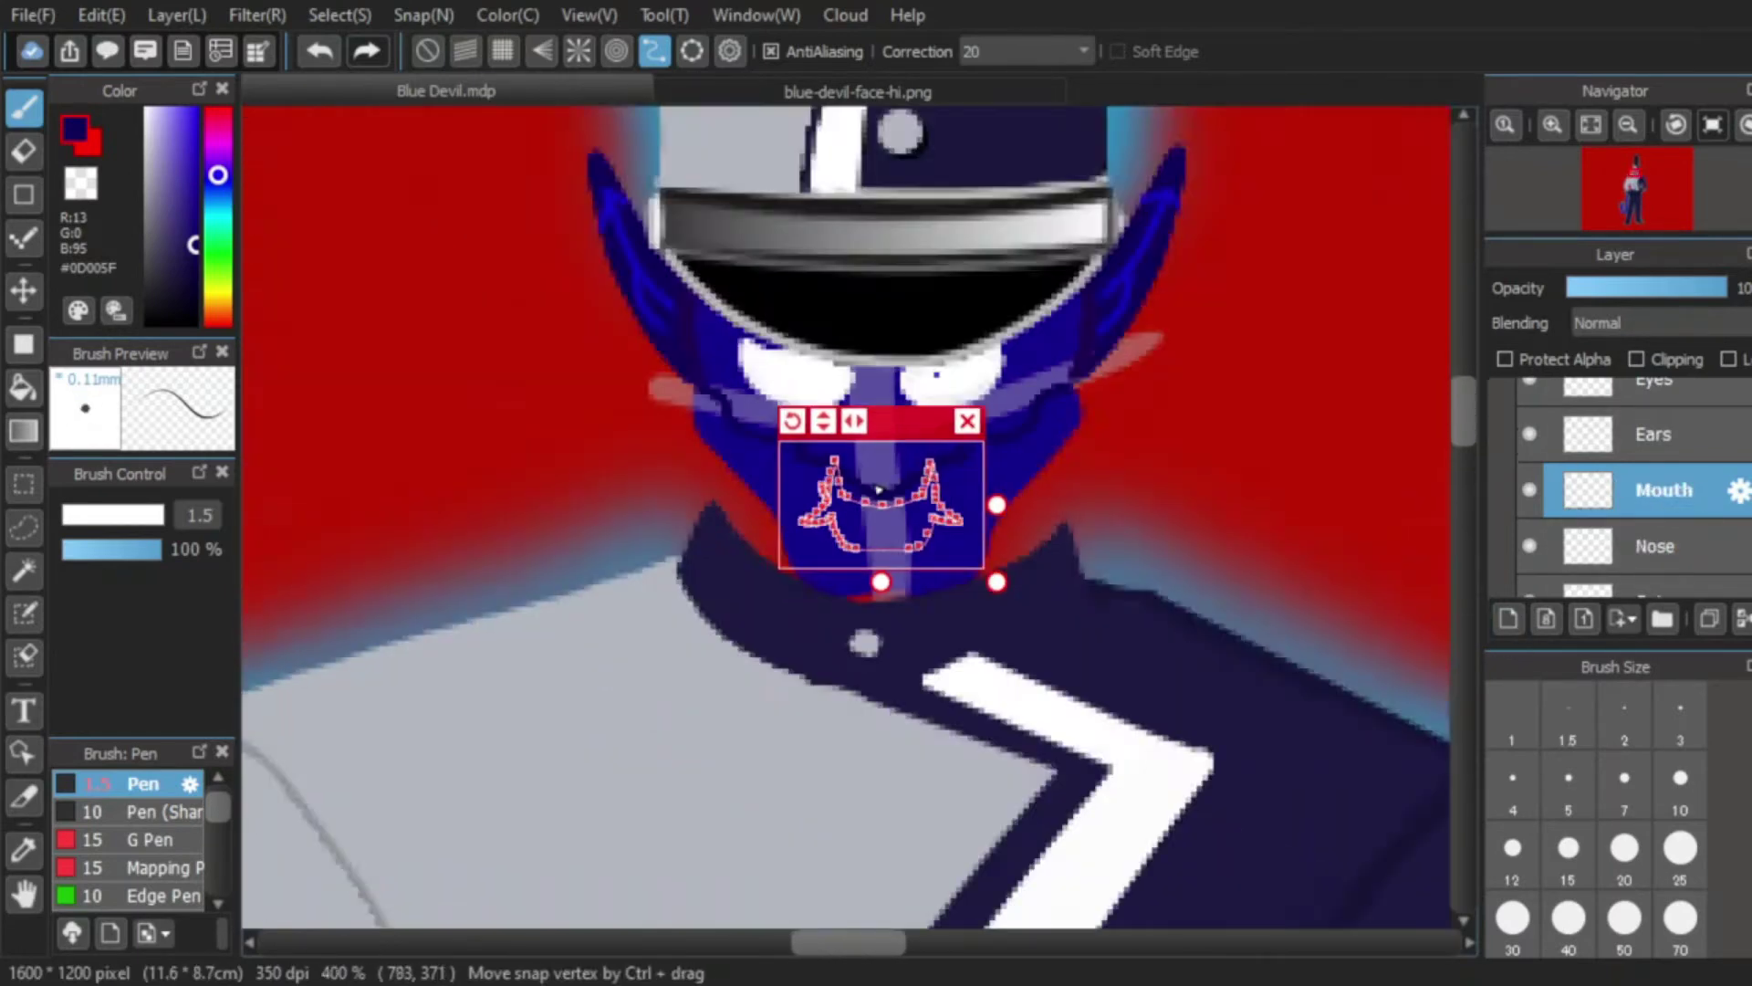
scroll(876, 485, "up", 4)
scroll(1200, 574, "up", 1)
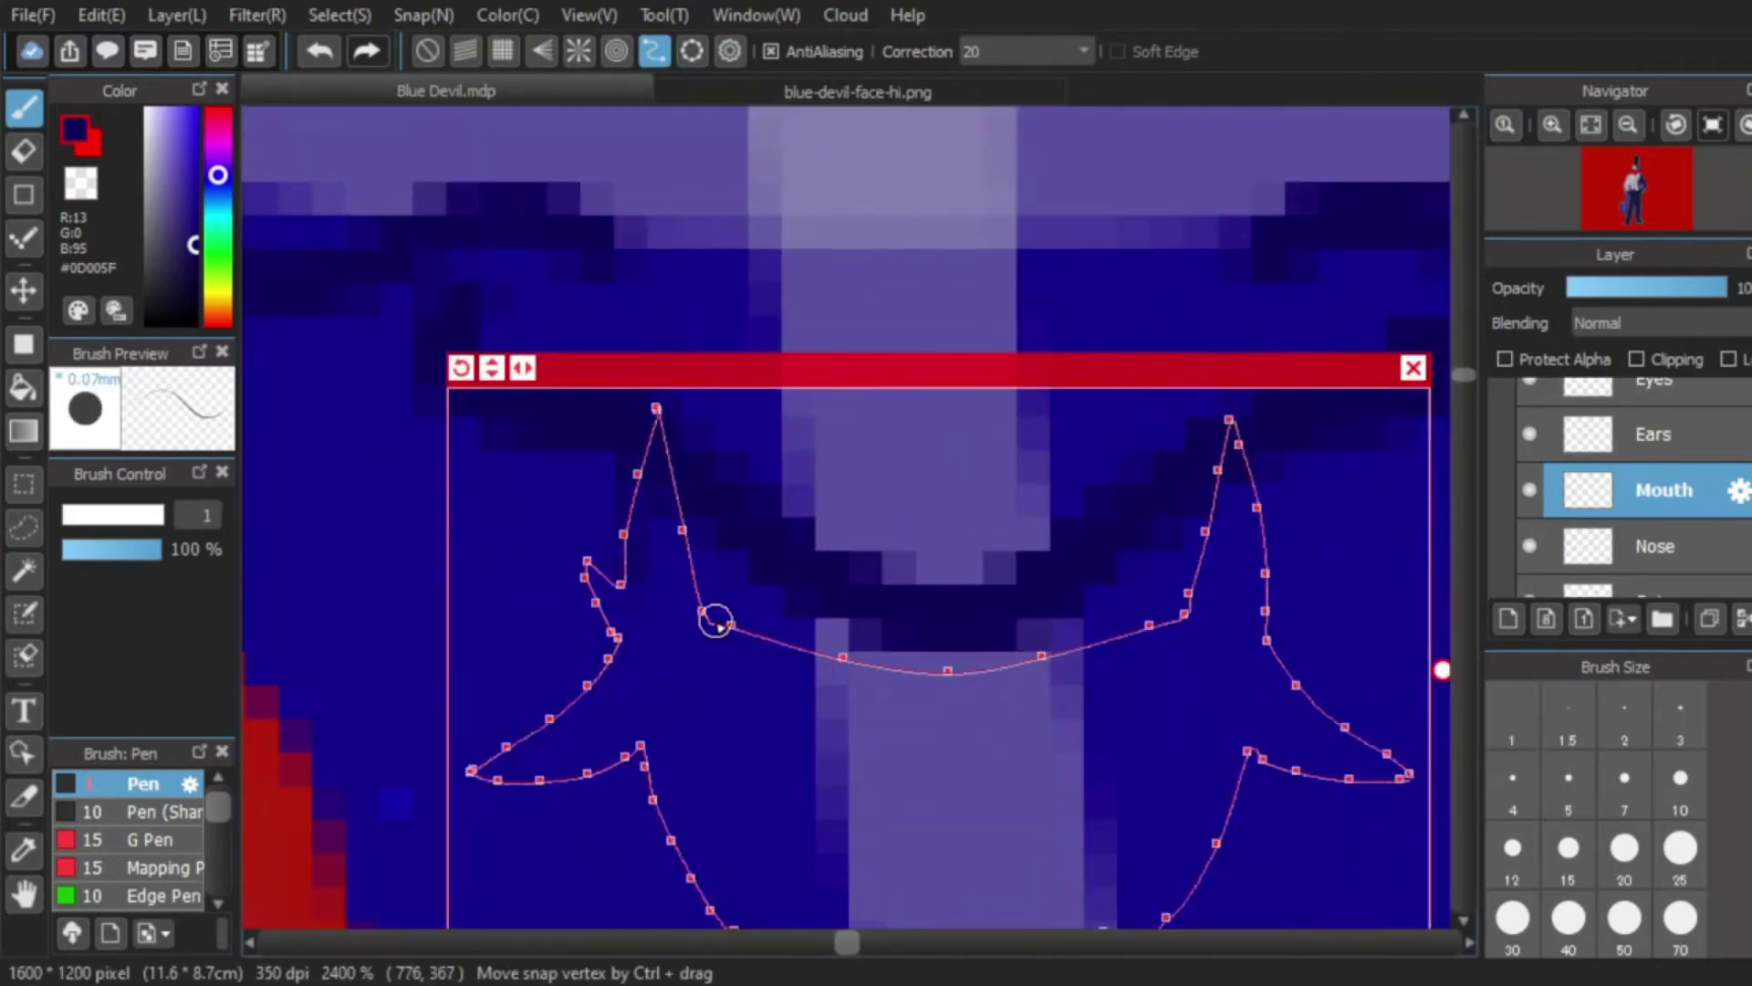
Step: Set the pen colour to black (#000000) and trace the left corner and lower-left side of the mouth curve snap
left_click_drag(189, 163, 146, 323)
scroll(538, 573, "up", 1)
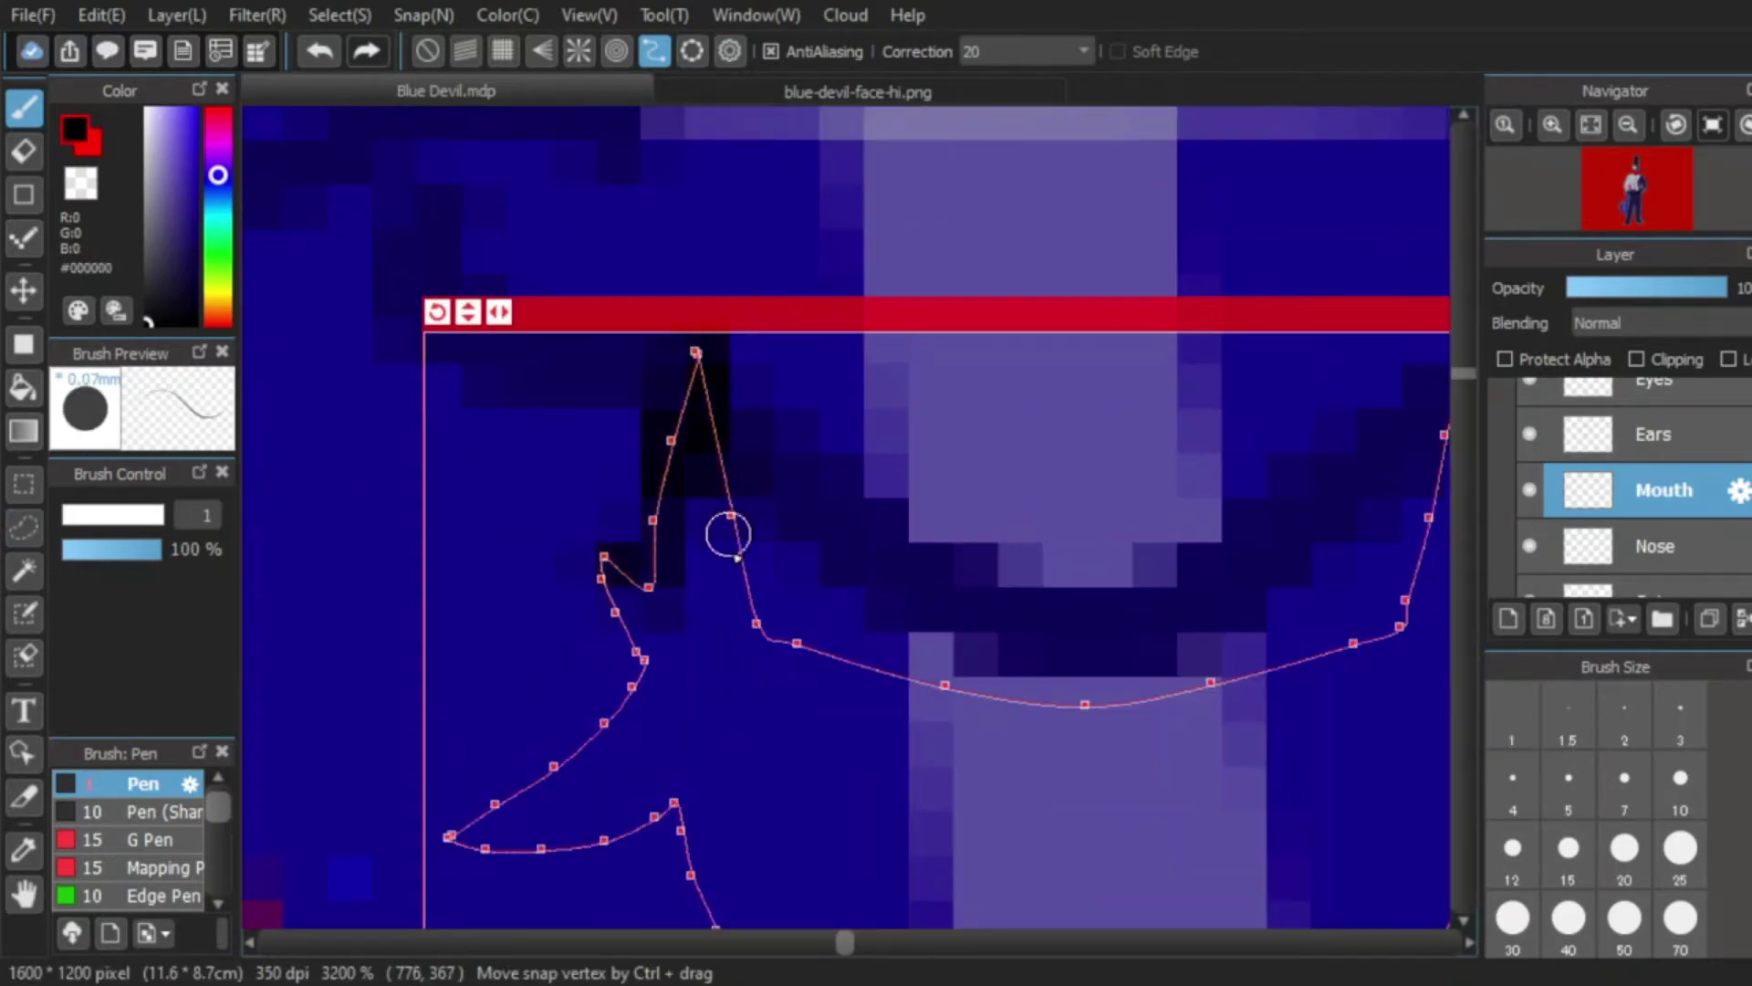
scroll(792, 522, "down", 2)
scroll(856, 554, "down", 4)
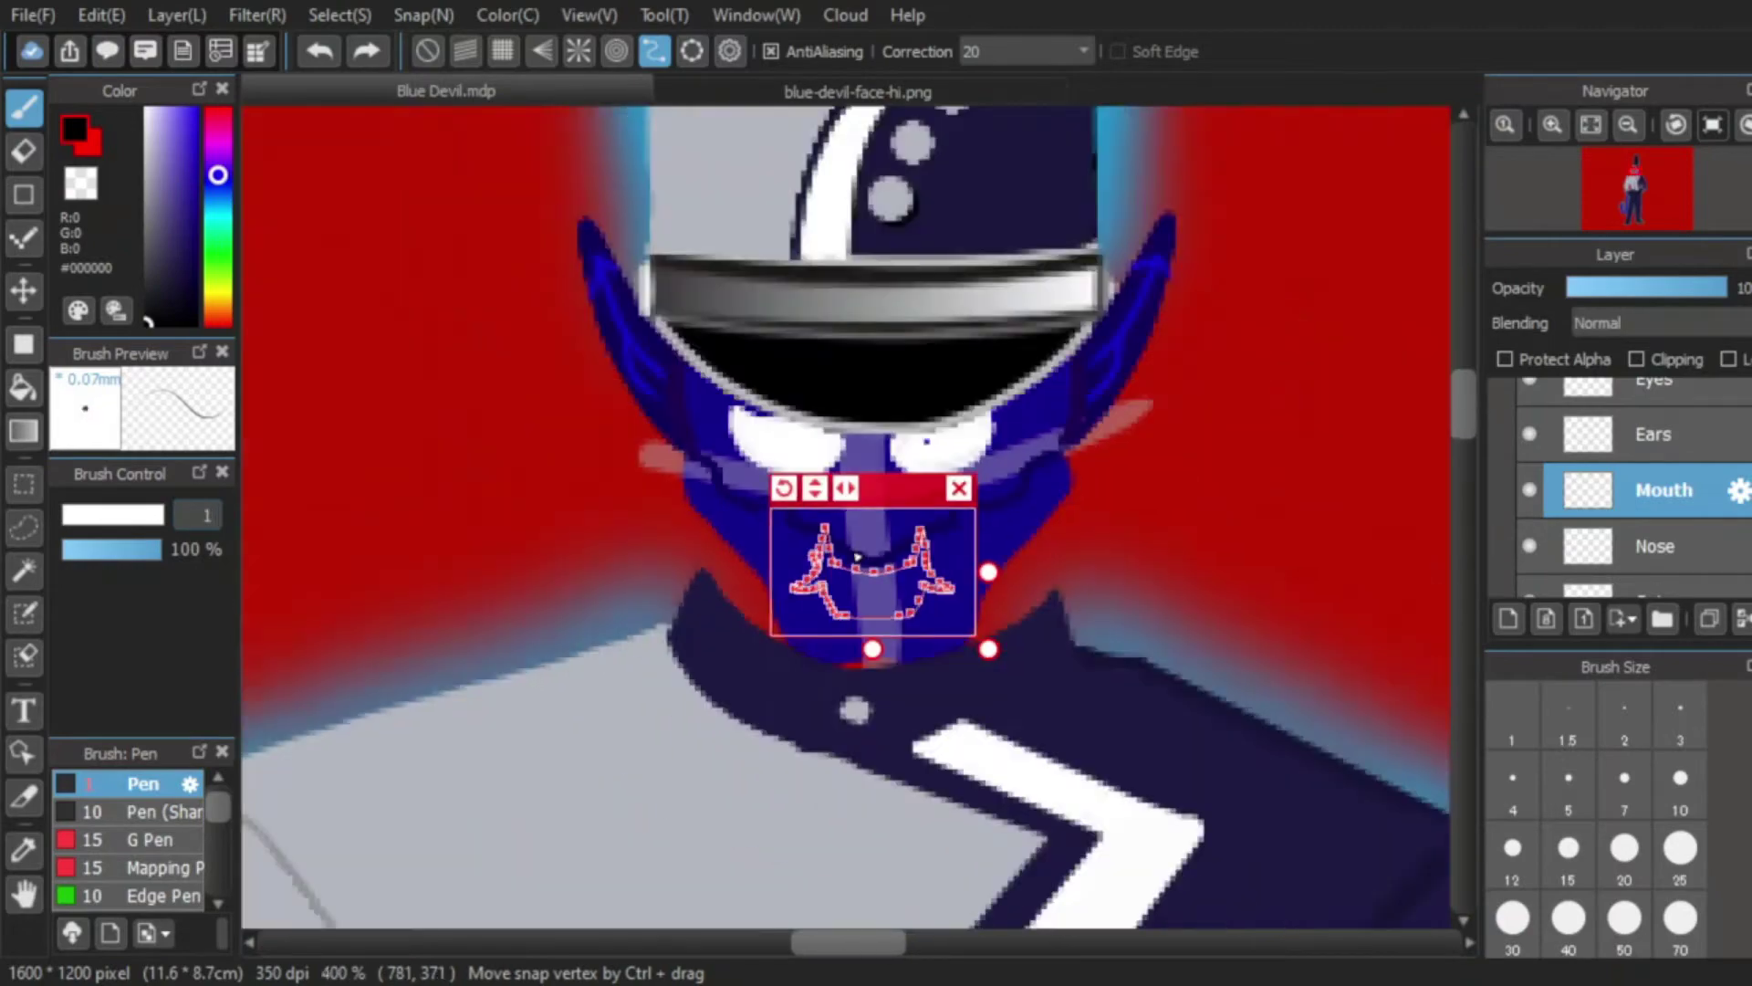
scroll(809, 580, "up", 8)
mouse_move(614, 626)
left_mouse_down()
mouse_move(810, 551)
mouse_move(1027, 265)
left_mouse_up()
mouse_move(609, 629)
left_mouse_down()
mouse_move(676, 658)
mouse_move(1070, 560)
left_mouse_up()
scroll(1070, 447, "down", 4)
scroll(1152, 623, "down", 2)
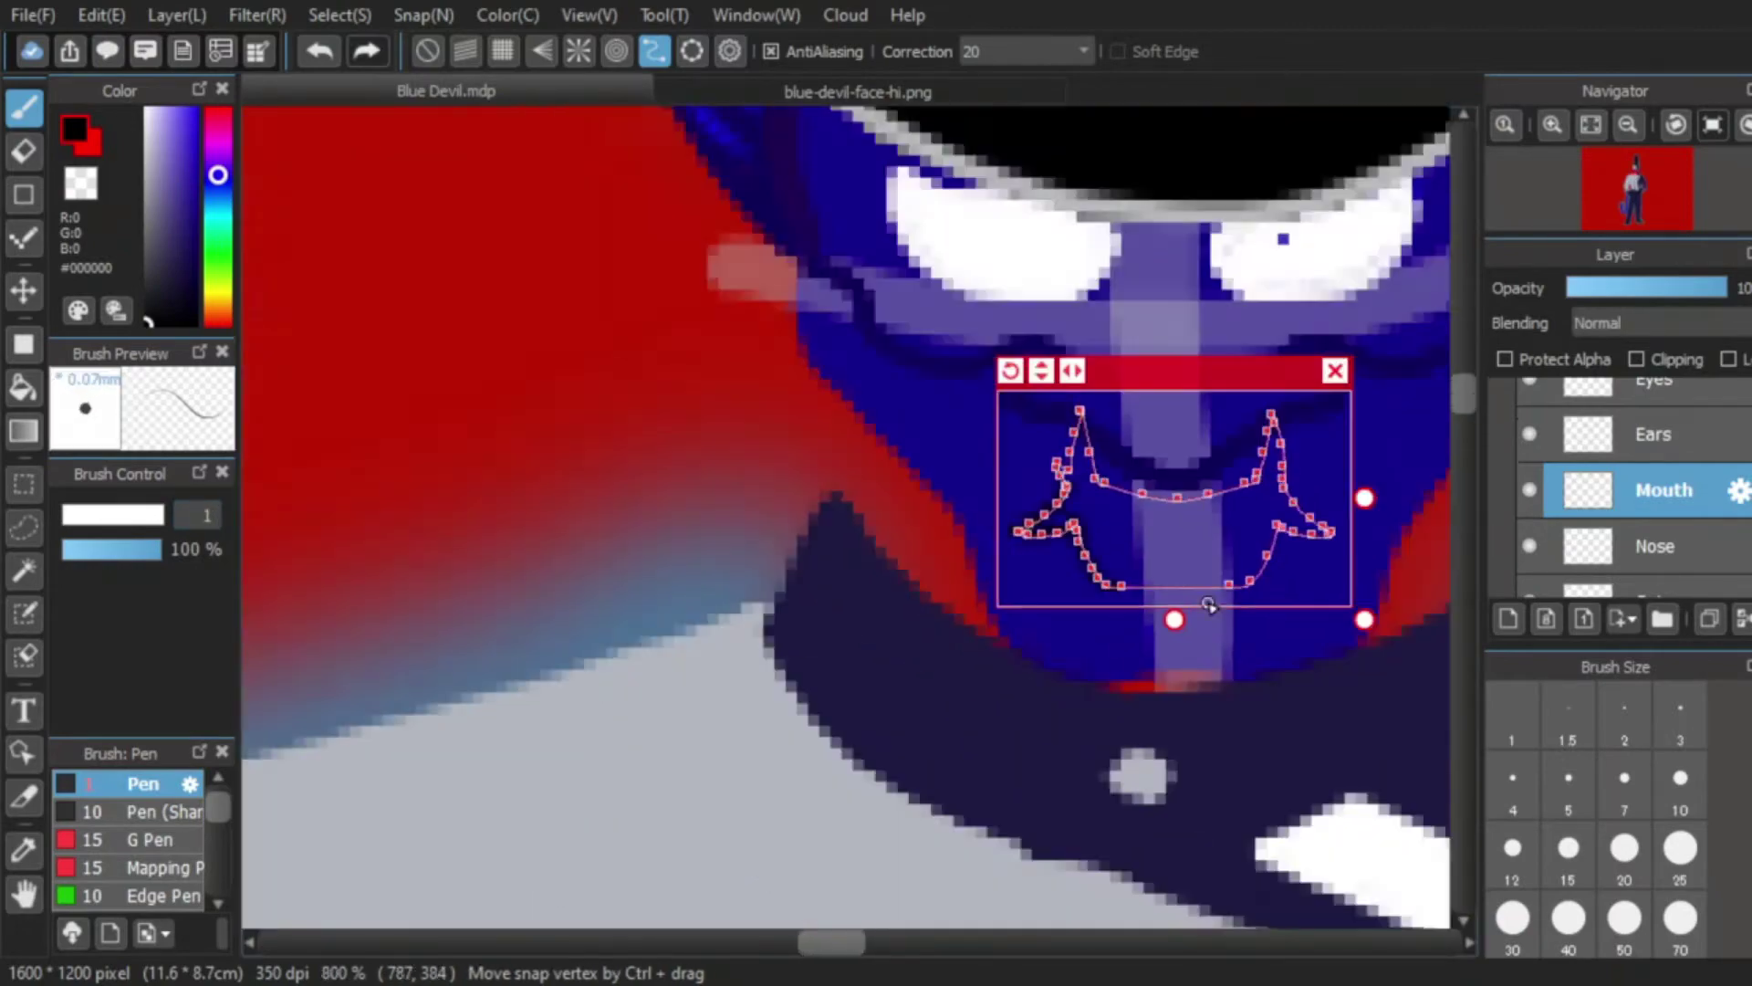
Step: Trace the lower lip, right corner spike and outer edge of the right fang along the mouth curve snap in black
scroll(1218, 613, "up", 4)
left_click_drag(449, 221, 1152, 457)
scroll(877, 493, "down", 4)
scroll(931, 433, "up", 4)
mouse_move(1015, 614)
left_mouse_down()
mouse_move(1131, 407)
mouse_move(1373, 405)
mouse_move(1158, 251)
mouse_move(1159, 214)
left_mouse_up()
scroll(950, 454, "up", 1)
mouse_move(1172, 214)
left_mouse_down()
mouse_move(950, 453)
mouse_move(847, 647)
left_mouse_up()
scroll(950, 453, "down", 1)
scroll(854, 548, "down", 4)
scroll(741, 541, "up", 4)
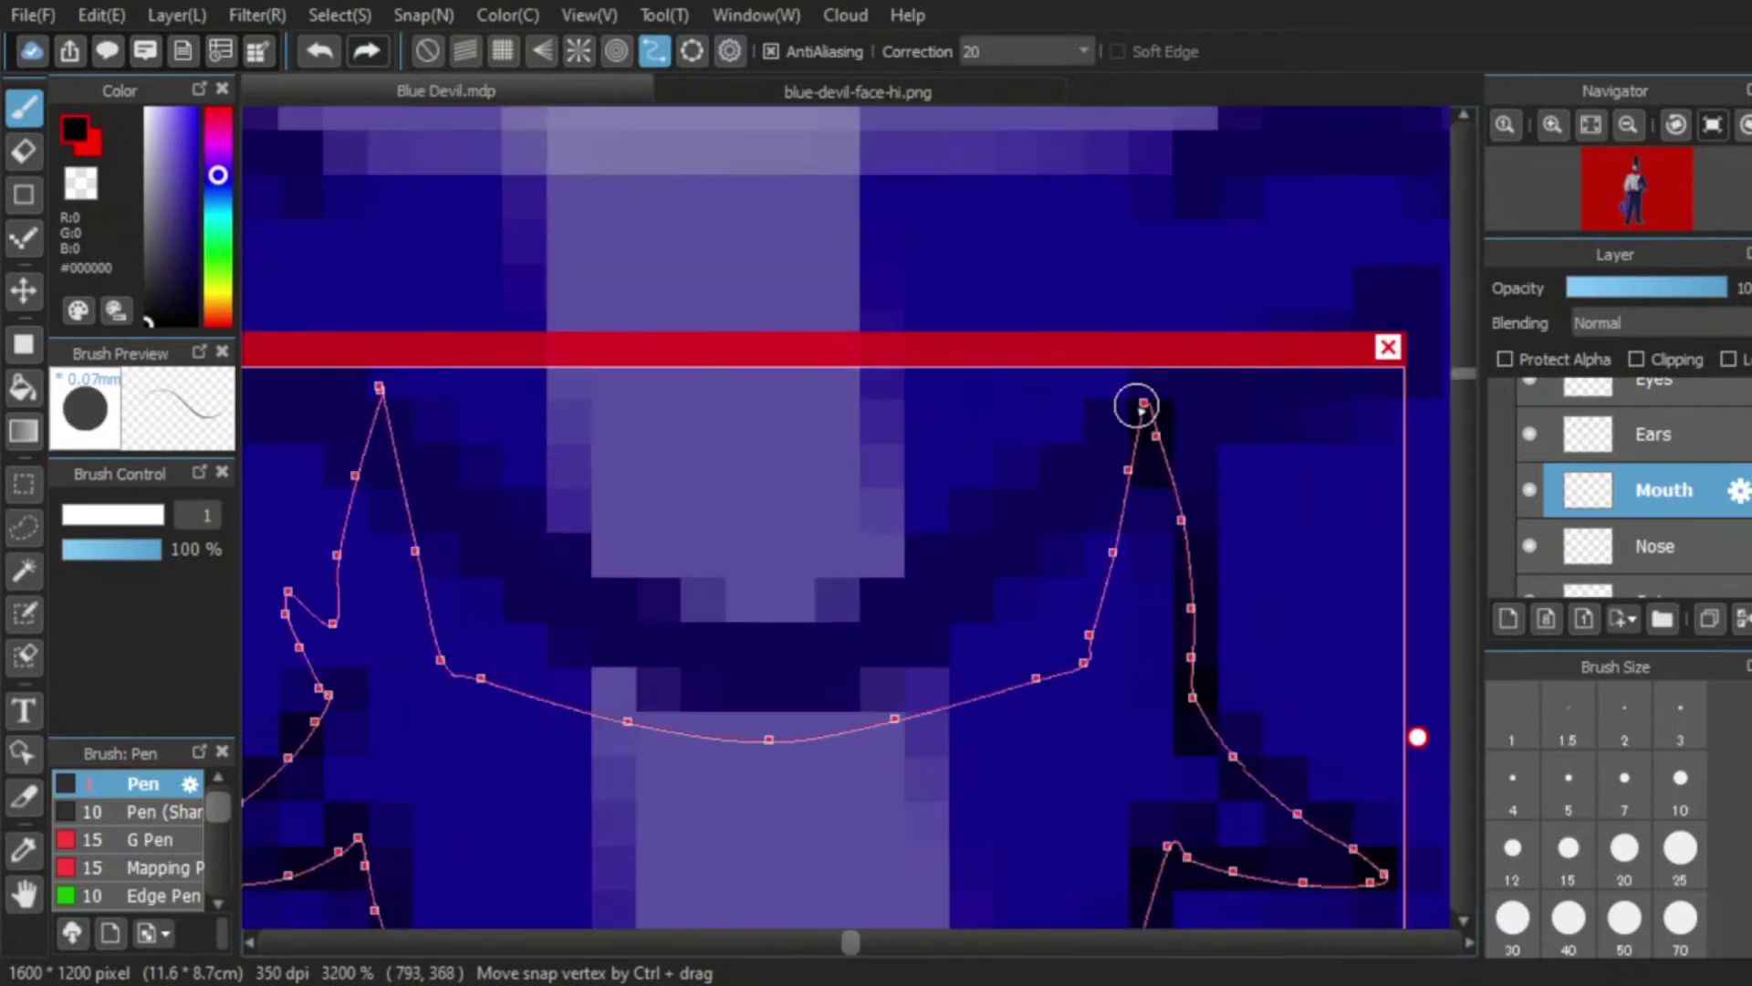
Step: Trace the inner edge of the right fang, the upper lip and the left fang along the curve snap
left_click_drag(1136, 405, 1015, 683)
left_click_drag(438, 667, 963, 668)
left_click_drag(434, 650, 836, 787)
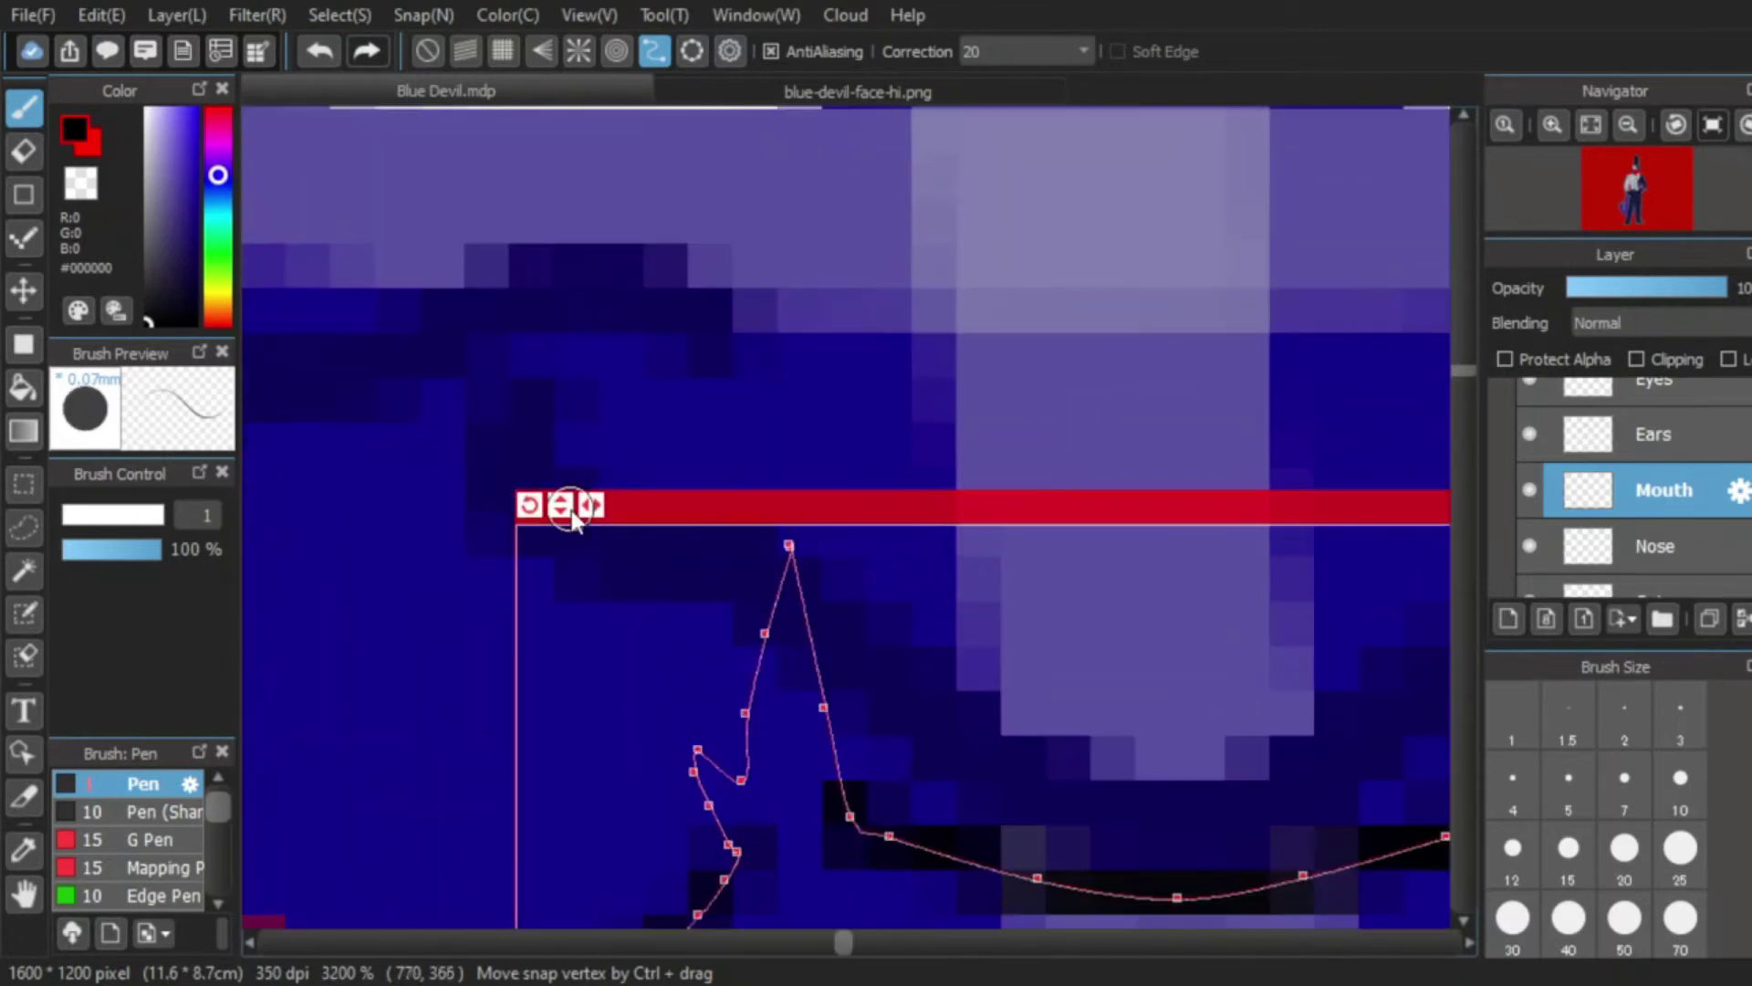
scroll(794, 535, "down", 4)
scroll(757, 593, "up", 4)
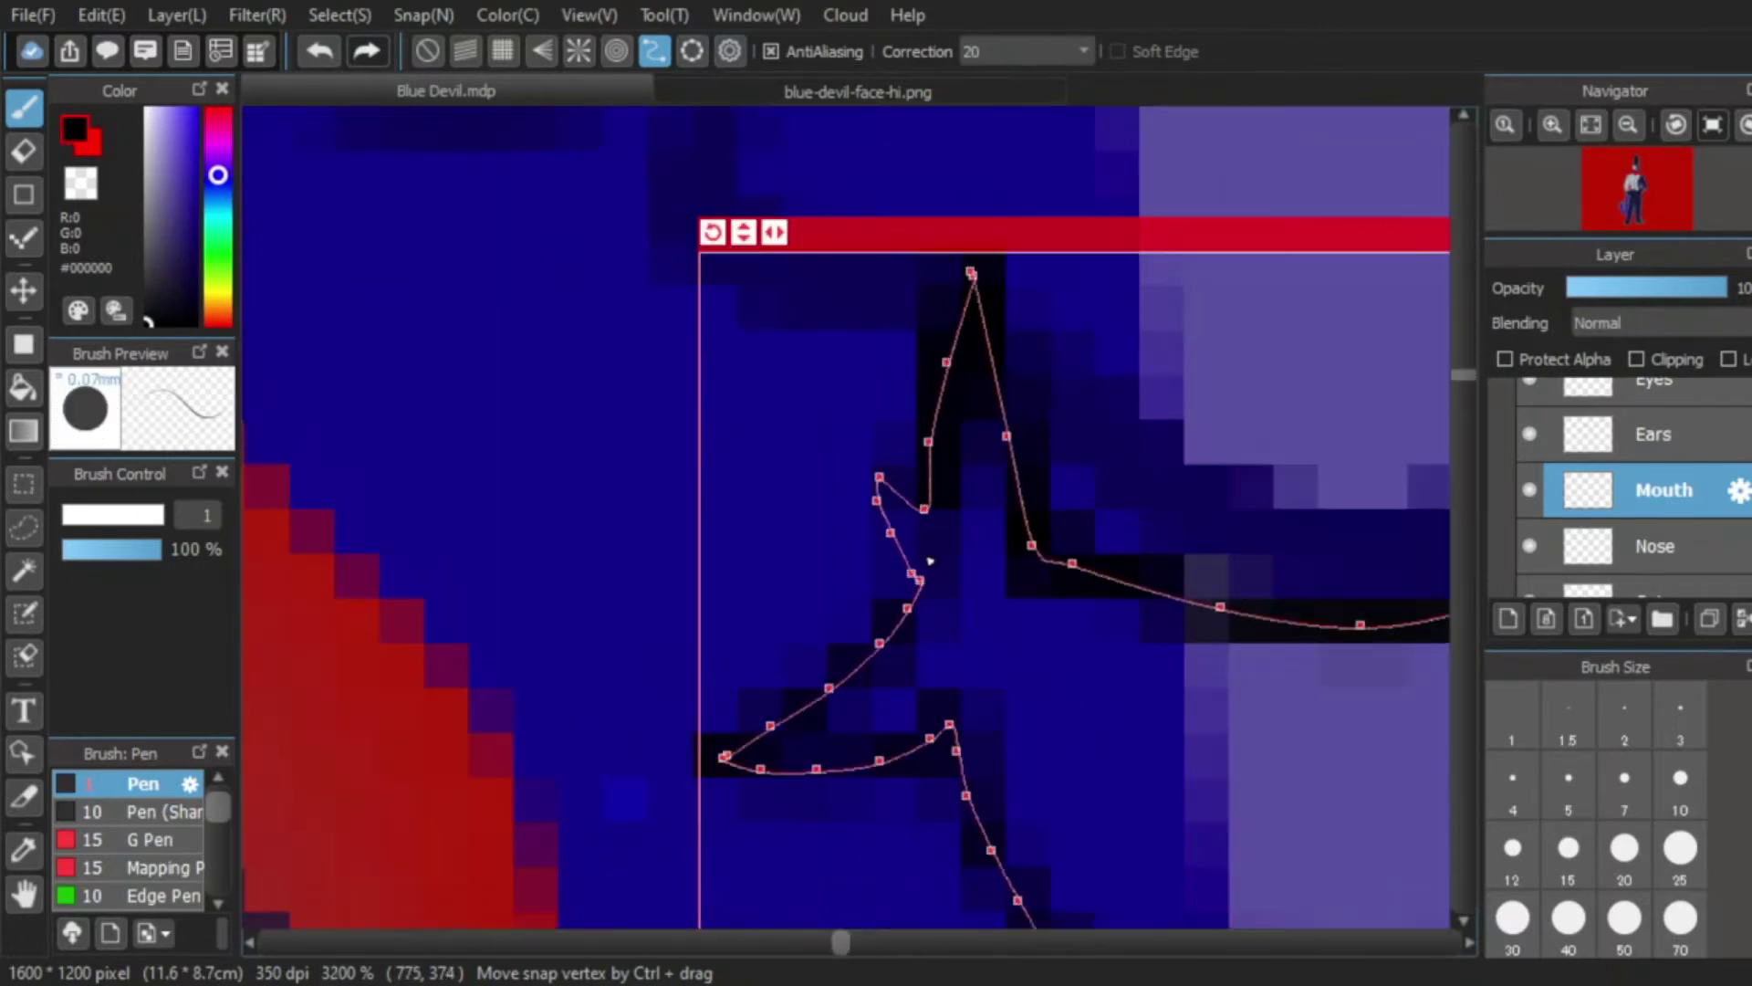
Step: Turn snapping off, select the traced mouth outline and shift it slightly down the face, then deselect it
scroll(959, 493, "down", 5)
key("1")
scroll(958, 489, "up", 4)
scroll(730, 456, "down", 3)
scroll(853, 282, "down", 2)
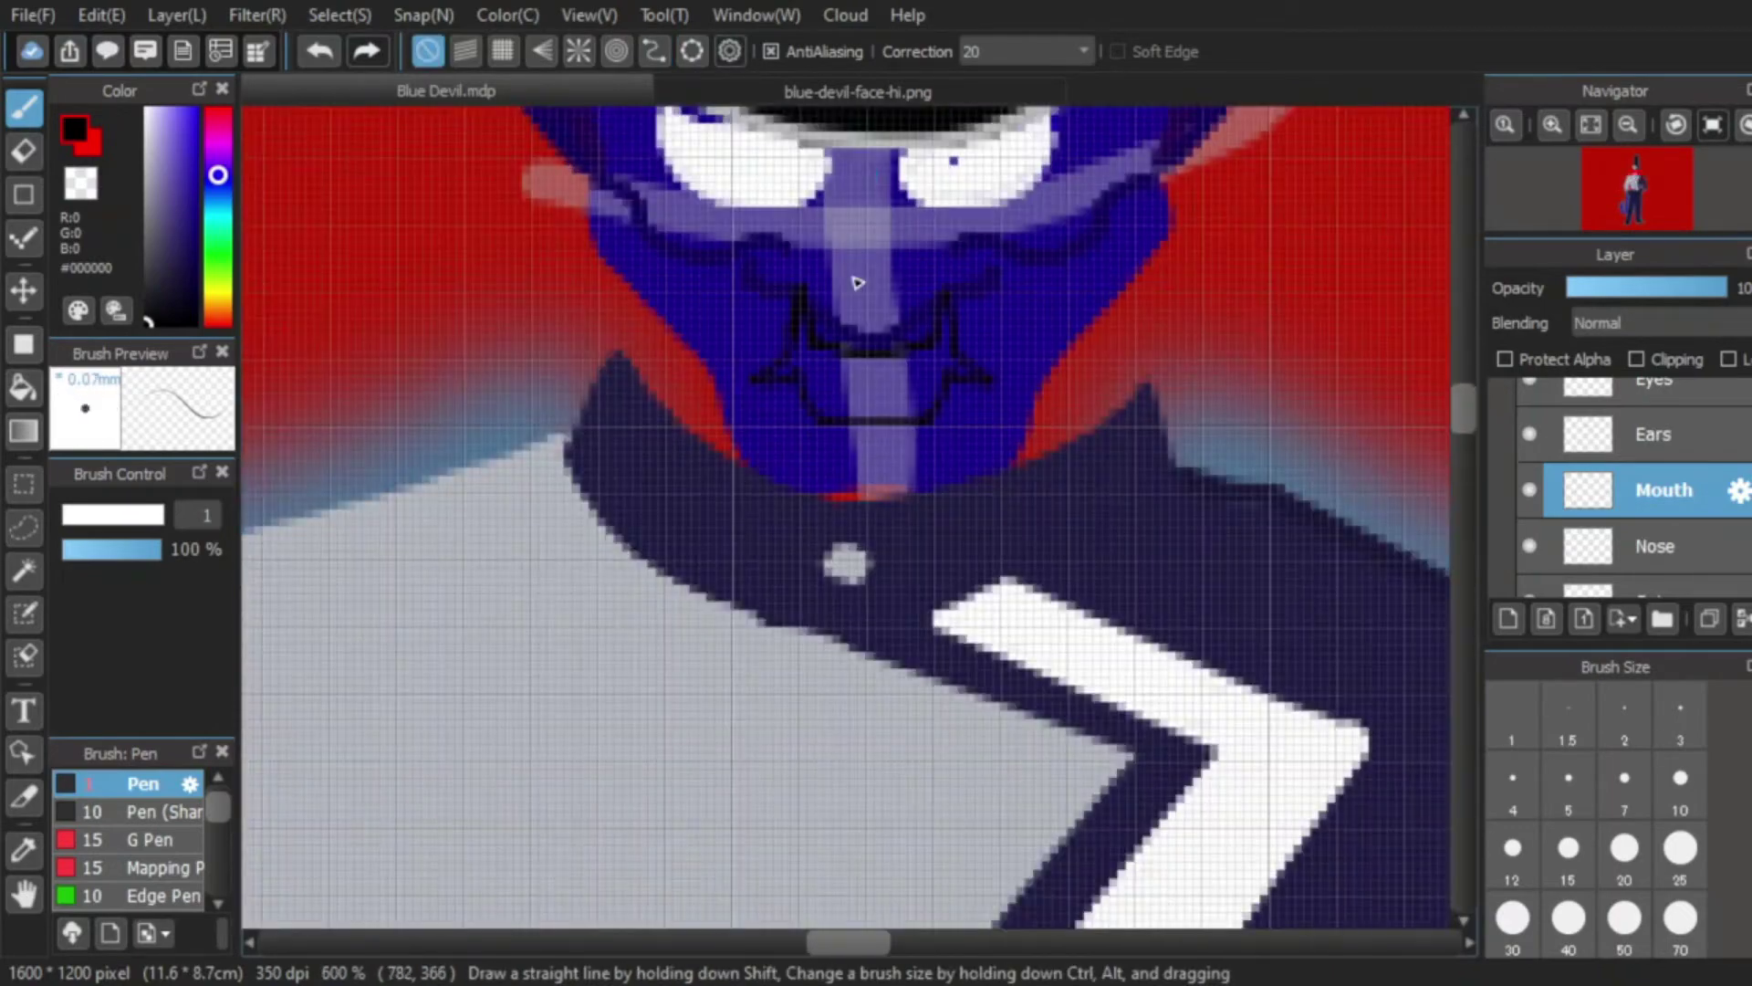
key("m")
left_click_drag(728, 421, 874, 504)
key("v")
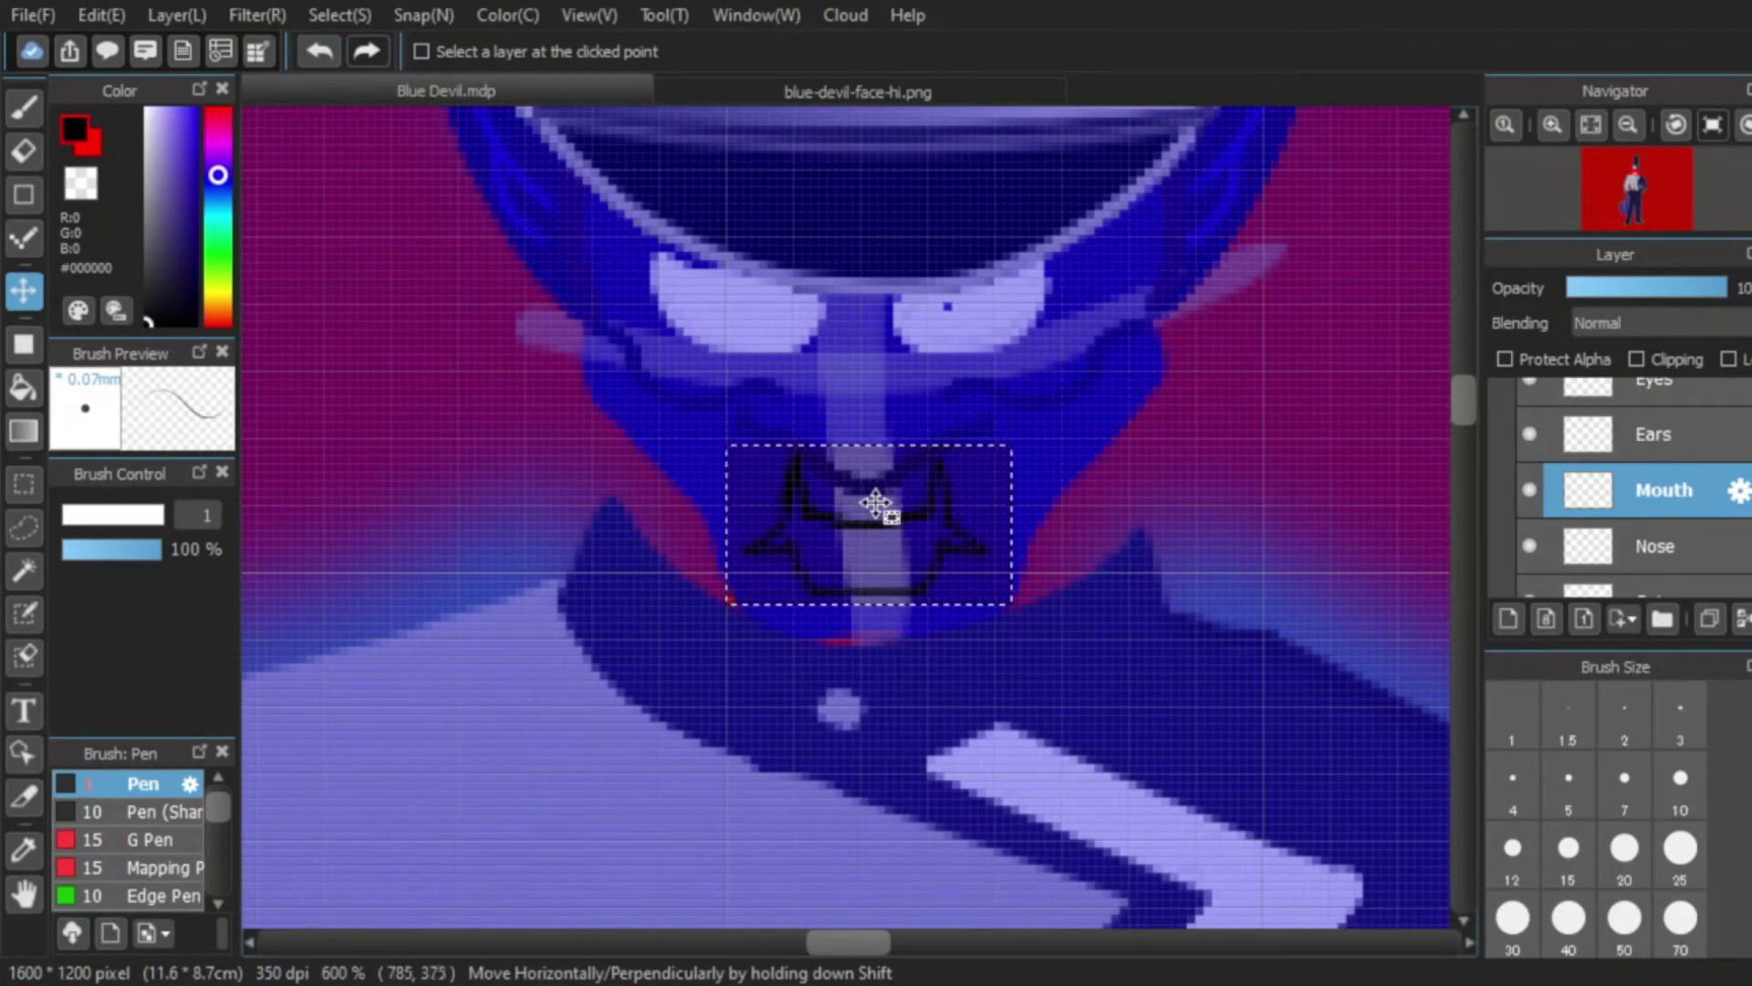
key("m")
left_click(860, 399)
Step: Check the blue-devil-face-hi.png reference and remove the old mouth curve snap from the Blue Devil drawing
scroll(858, 397, "down", 4)
scroll(826, 367, "up", 5)
left_click(774, 90)
left_click(535, 93)
scroll(962, 446, "up", 2)
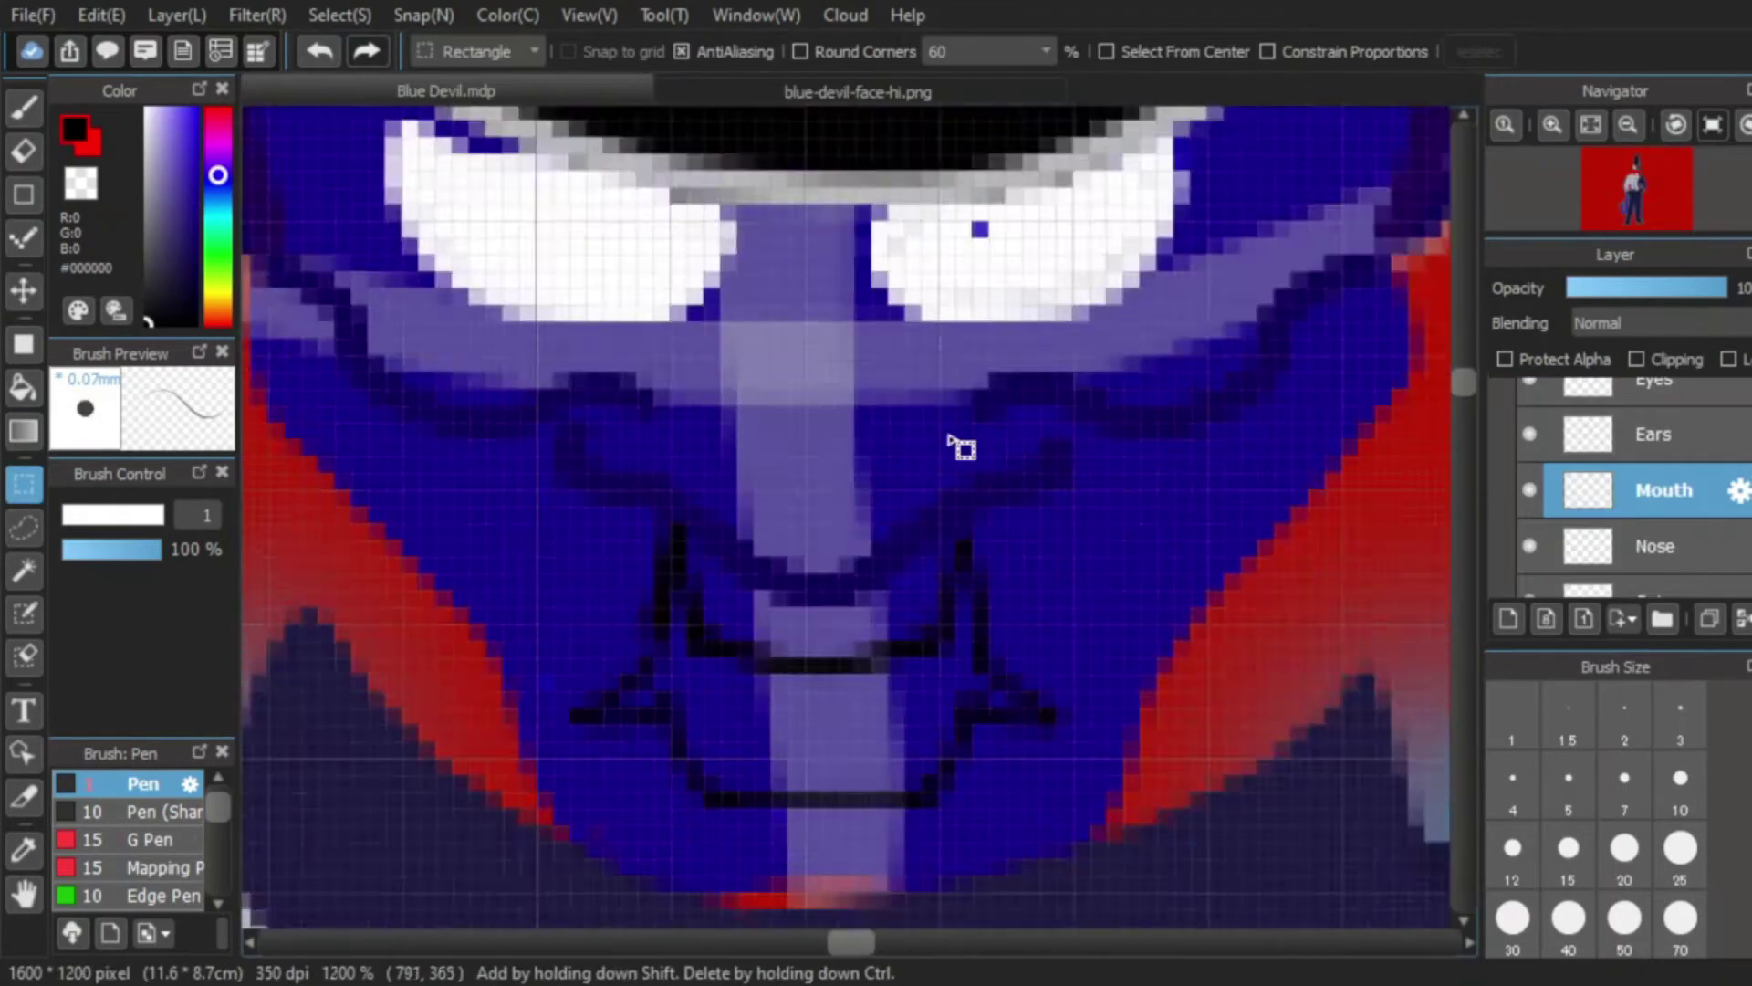
left_click(24, 108)
scroll(900, 579, "down", 3)
scroll(867, 584, "up", 2)
left_click(654, 51)
scroll(1112, 167, "down", 1)
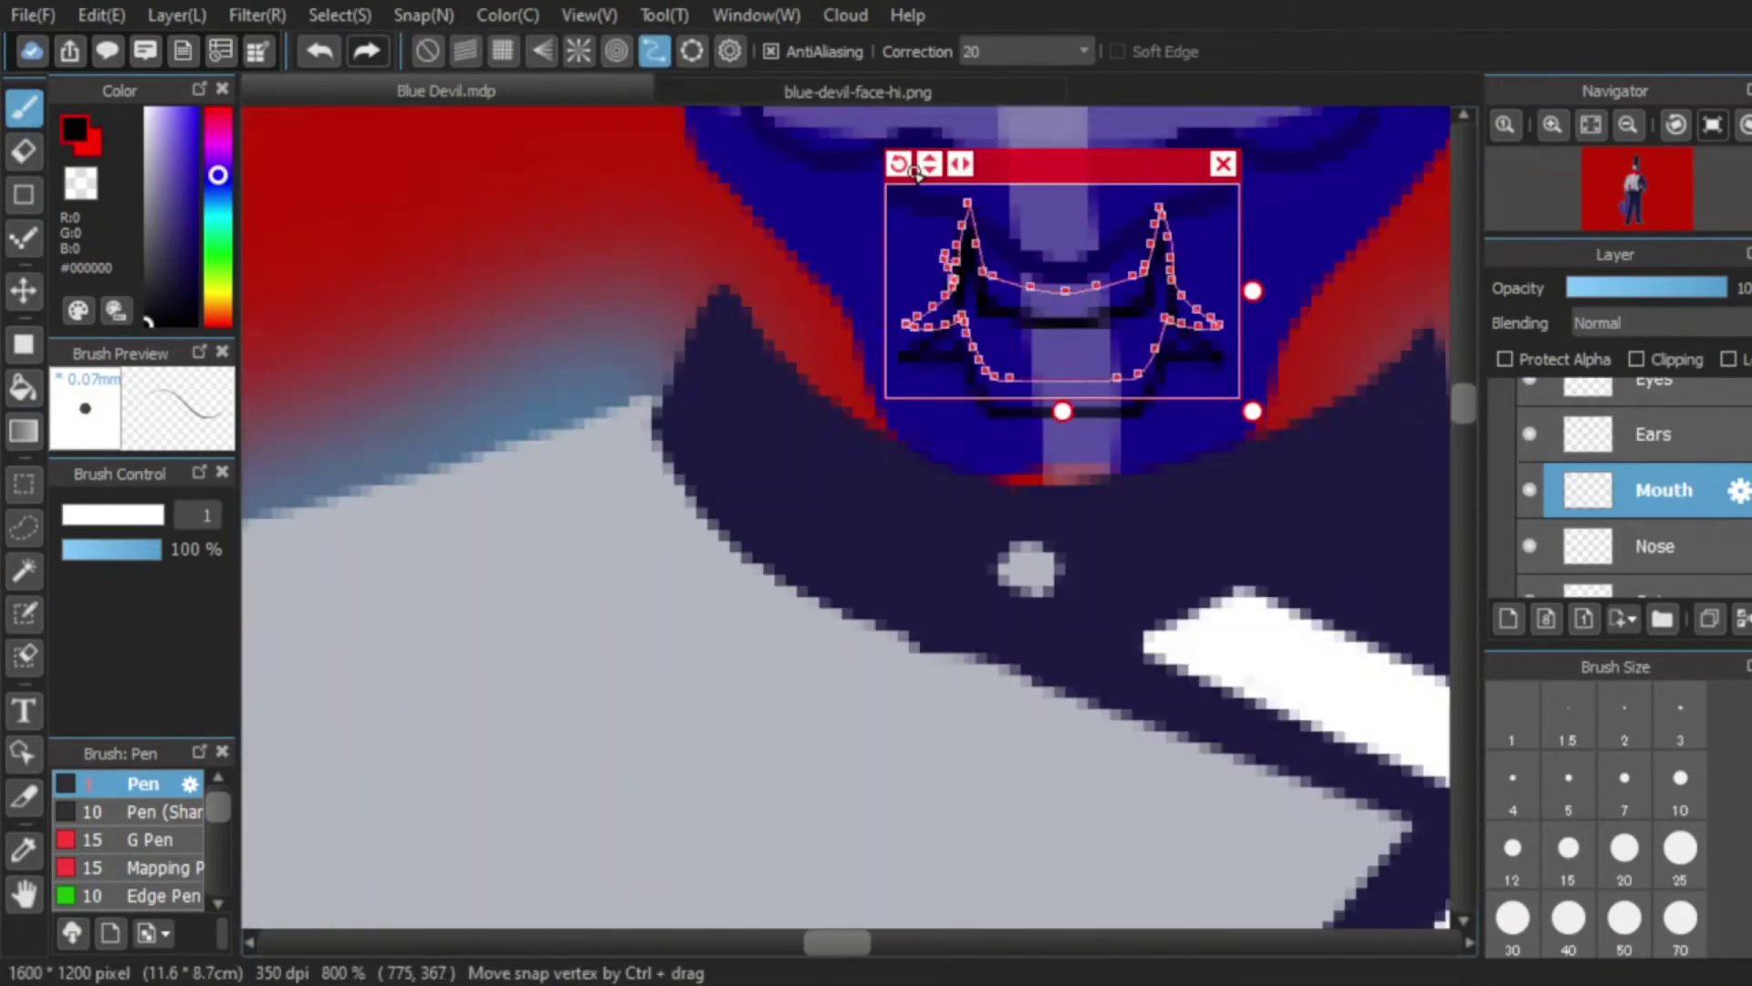
left_click(1224, 164)
Step: Build a narrow curved snap for the left lower fang inside the mouth outline and trace it in black
scroll(873, 313, "up", 3)
left_click(831, 315)
left_click(844, 420)
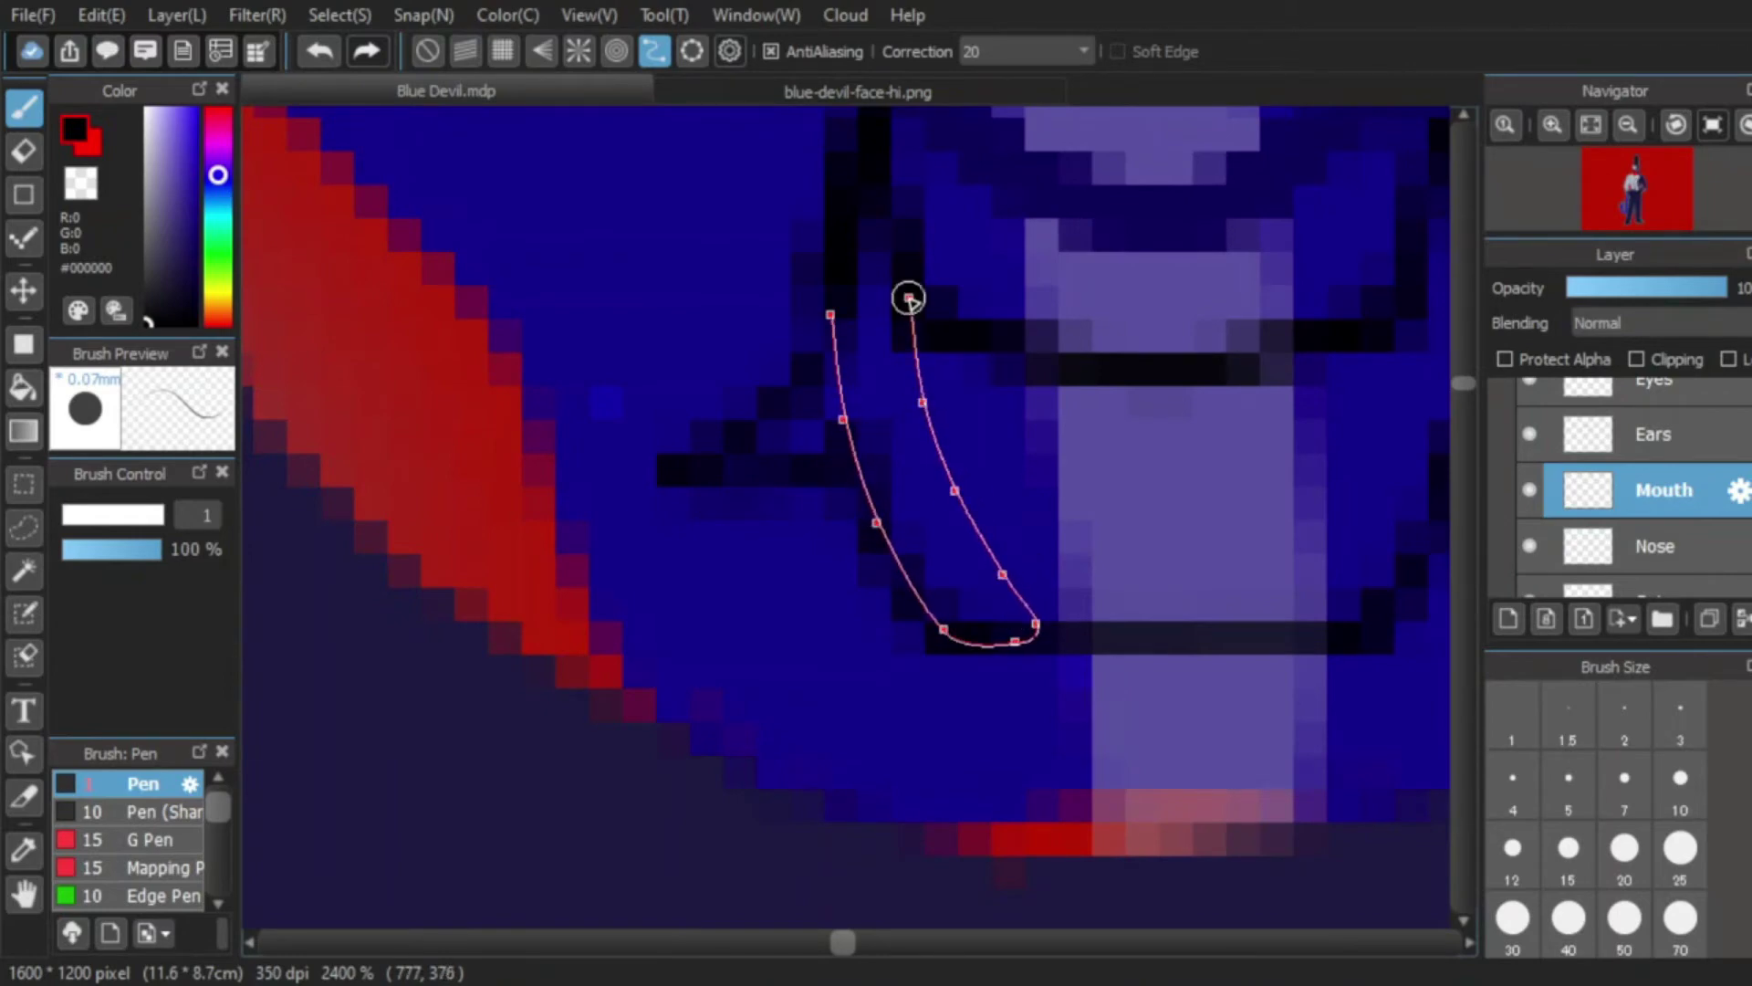
scroll(830, 320, "down", 2)
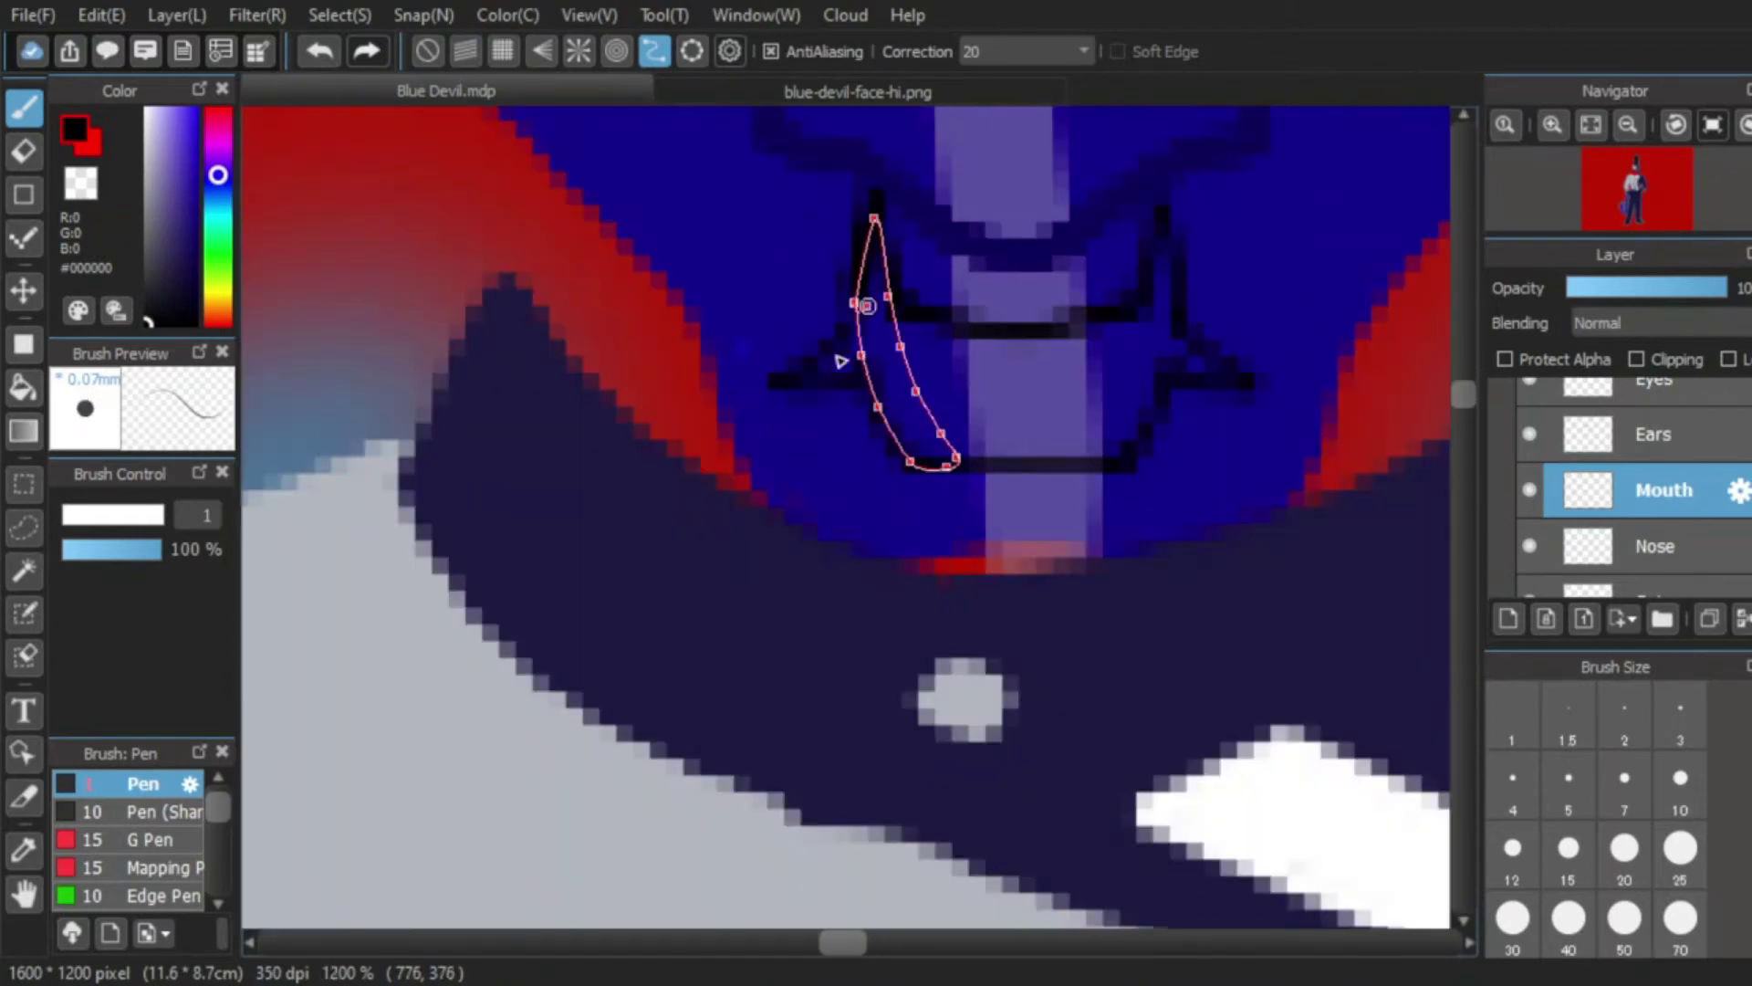
scroll(826, 338, "up", 4)
left_click(830, 340)
scroll(830, 341, "down", 2)
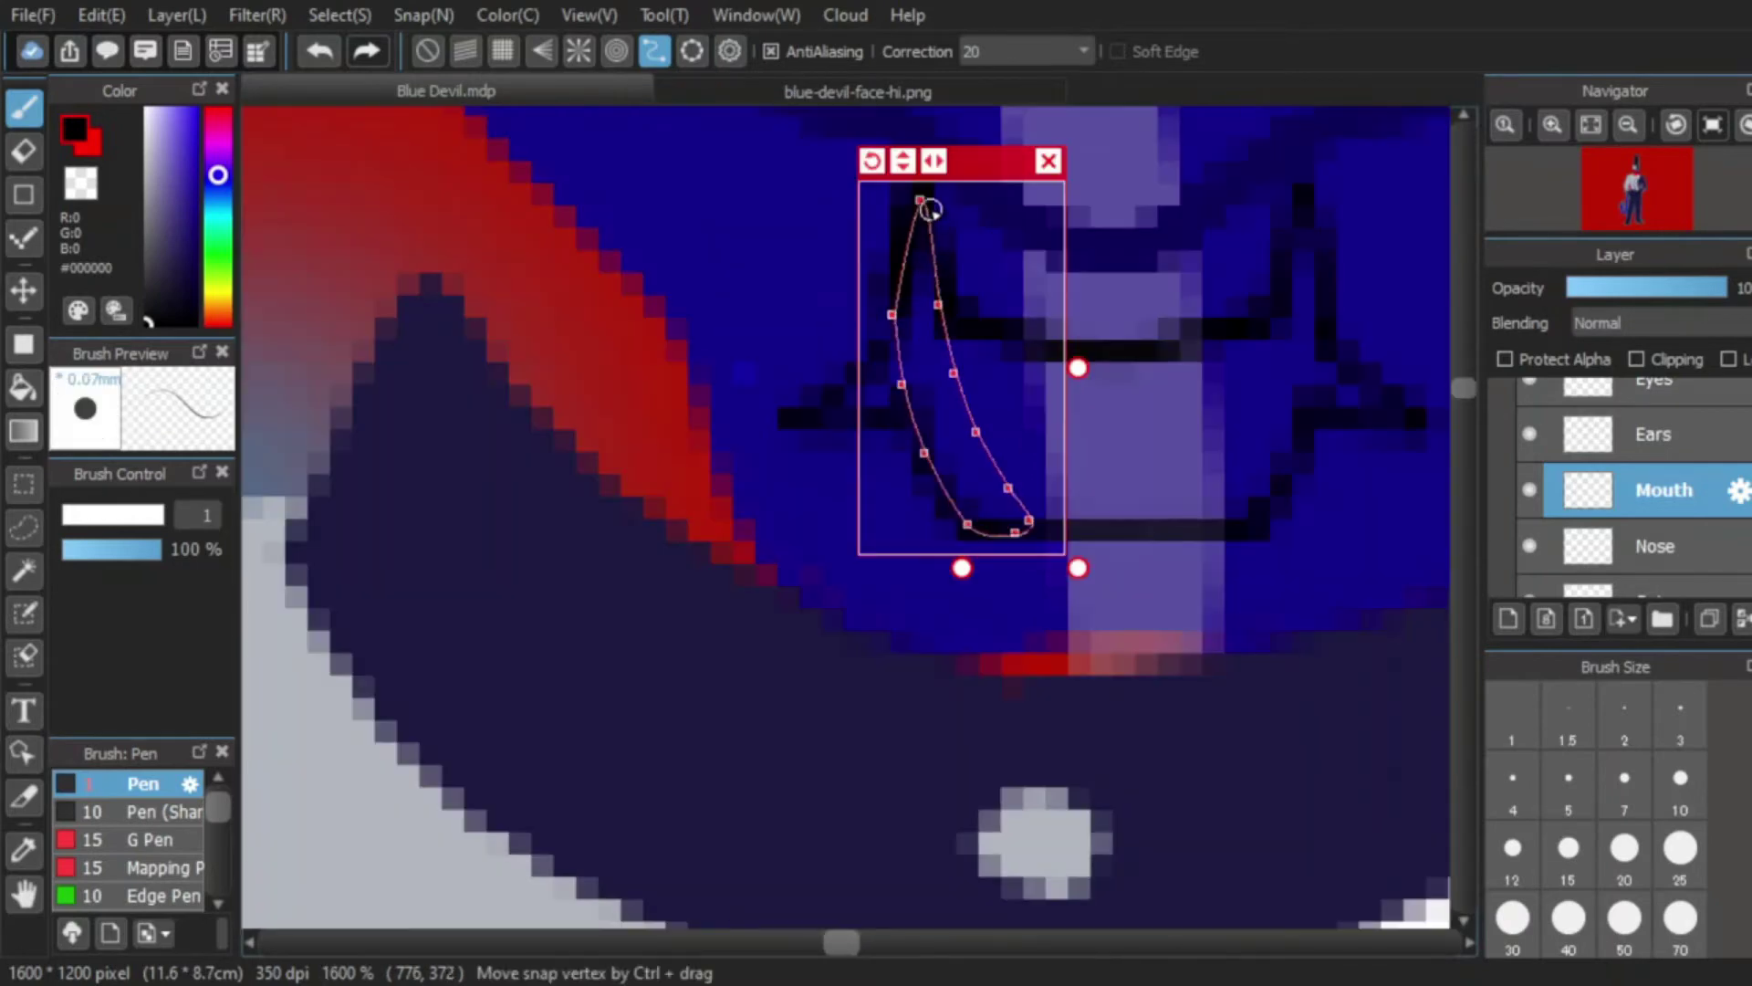
Step: Flip the fang curve snap horizontally, move it to the mouth's right side and trace the matching fang
left_click(934, 162)
left_click_drag(987, 170, 1282, 170)
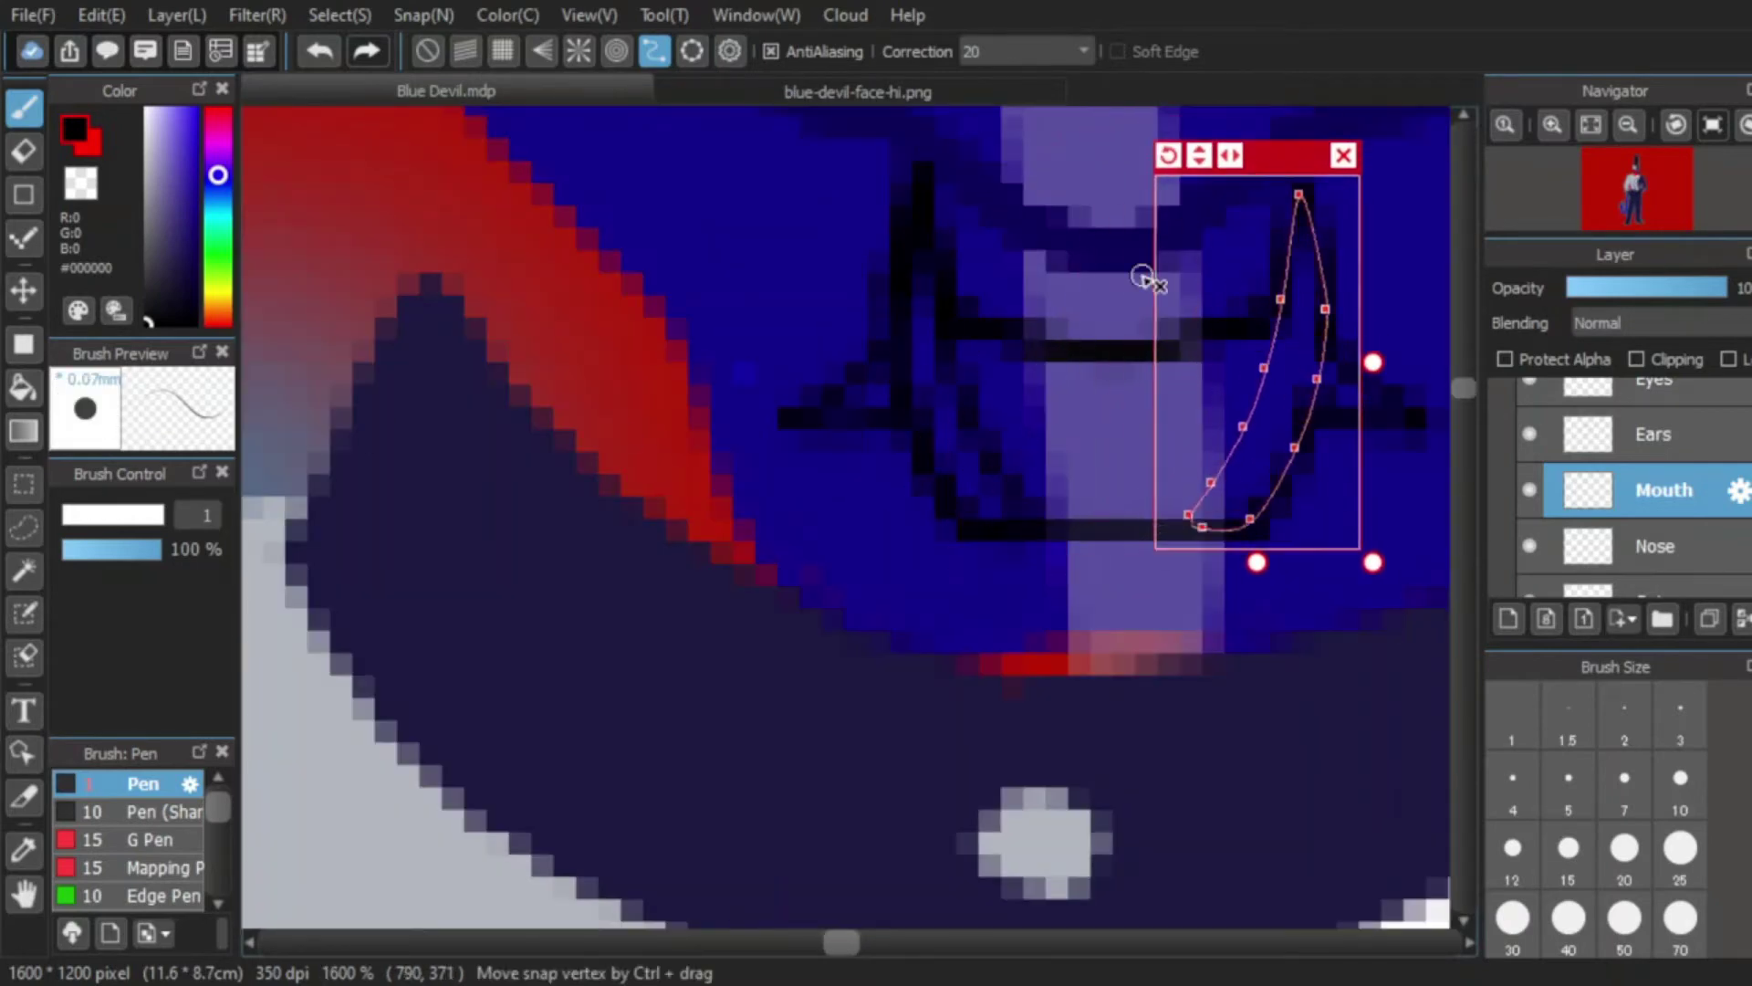
scroll(1095, 320, "down", 2)
scroll(1049, 365, "up", 3)
mouse_move(795, 621)
left_mouse_down()
mouse_move(953, 183)
mouse_move(882, 527)
left_mouse_up()
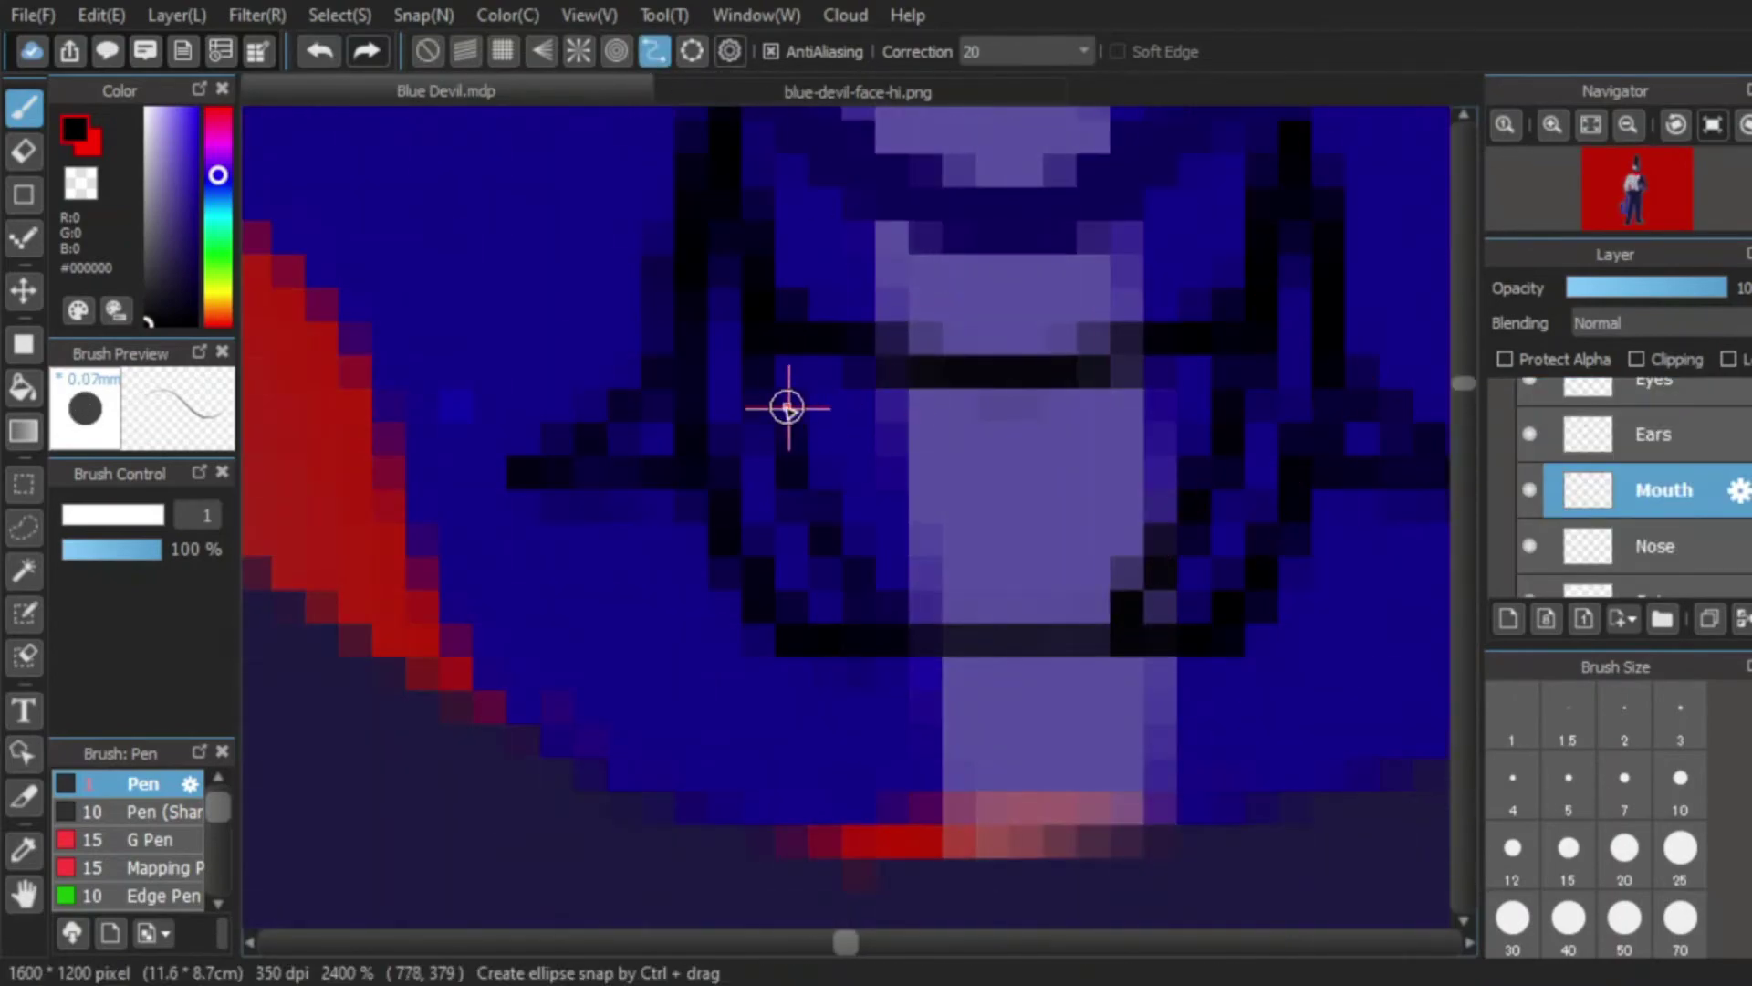
Step: Draw the black tooth-row lines across the mouth between the two fangs using a curve snap, with short vertical tooth divisions
left_click(766, 406)
left_click(857, 432)
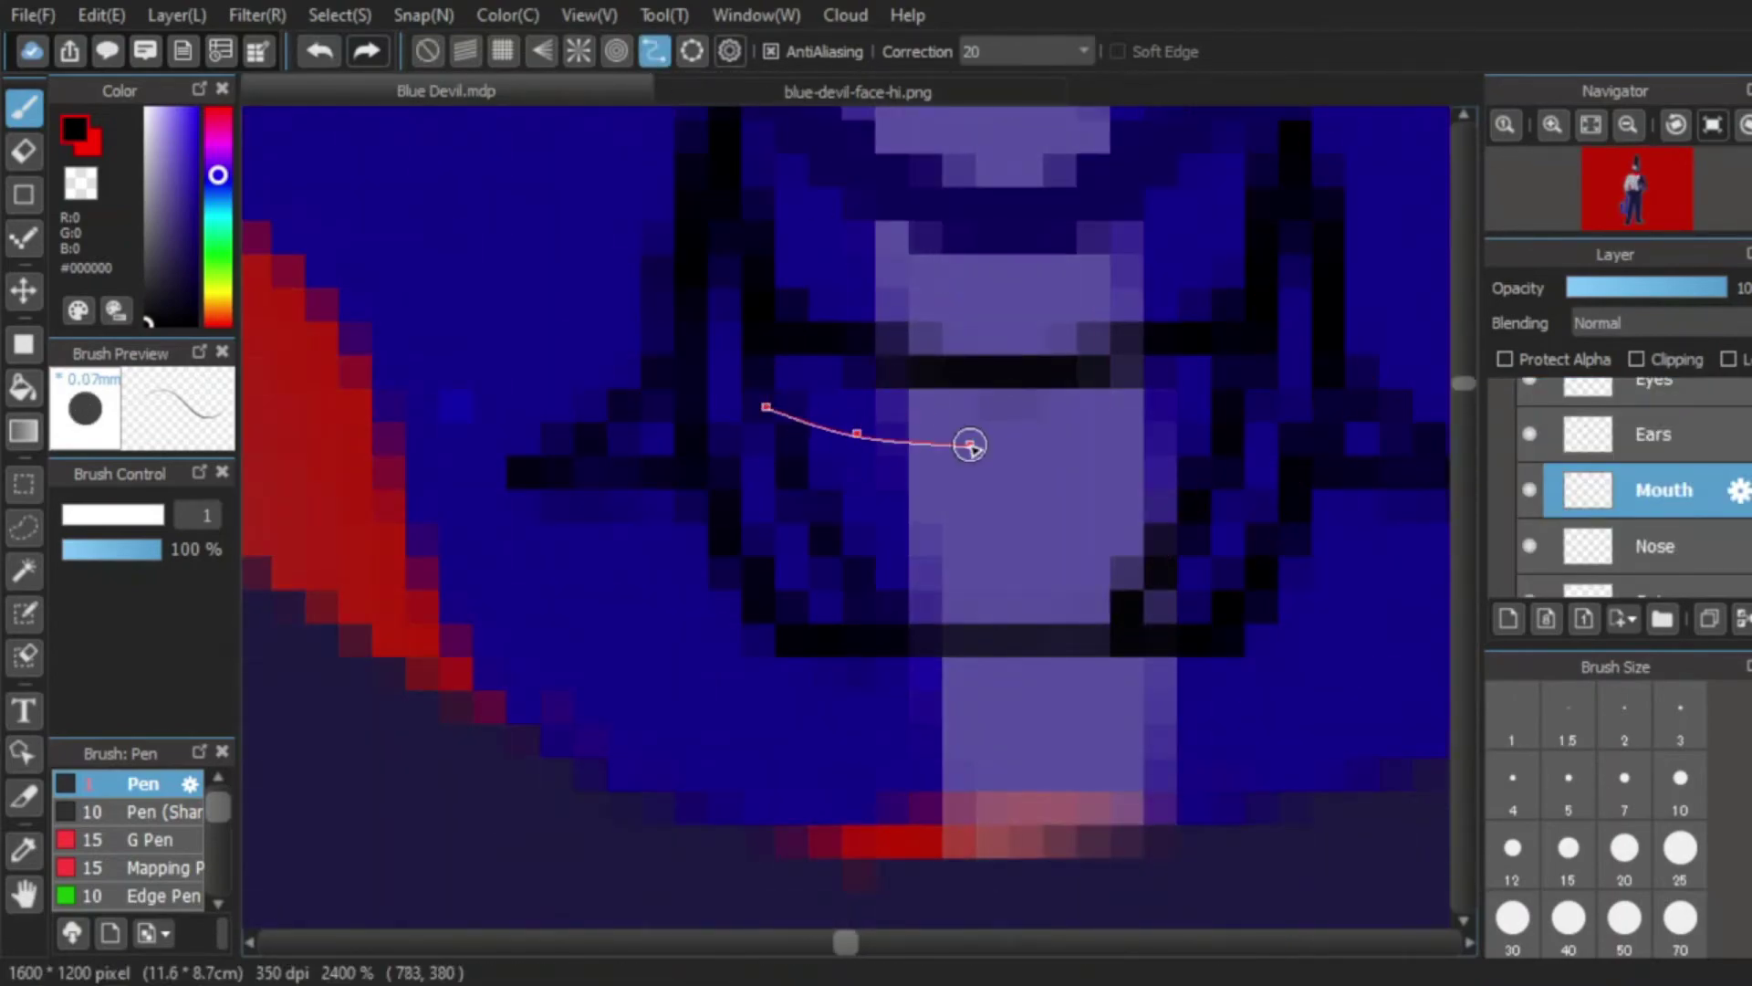
double_click(1239, 412)
mouse_move(771, 409)
left_mouse_down()
mouse_move(1307, 396)
mouse_move(931, 447)
left_mouse_up()
left_click(791, 367)
left_click_drag(1039, 375, 1048, 504)
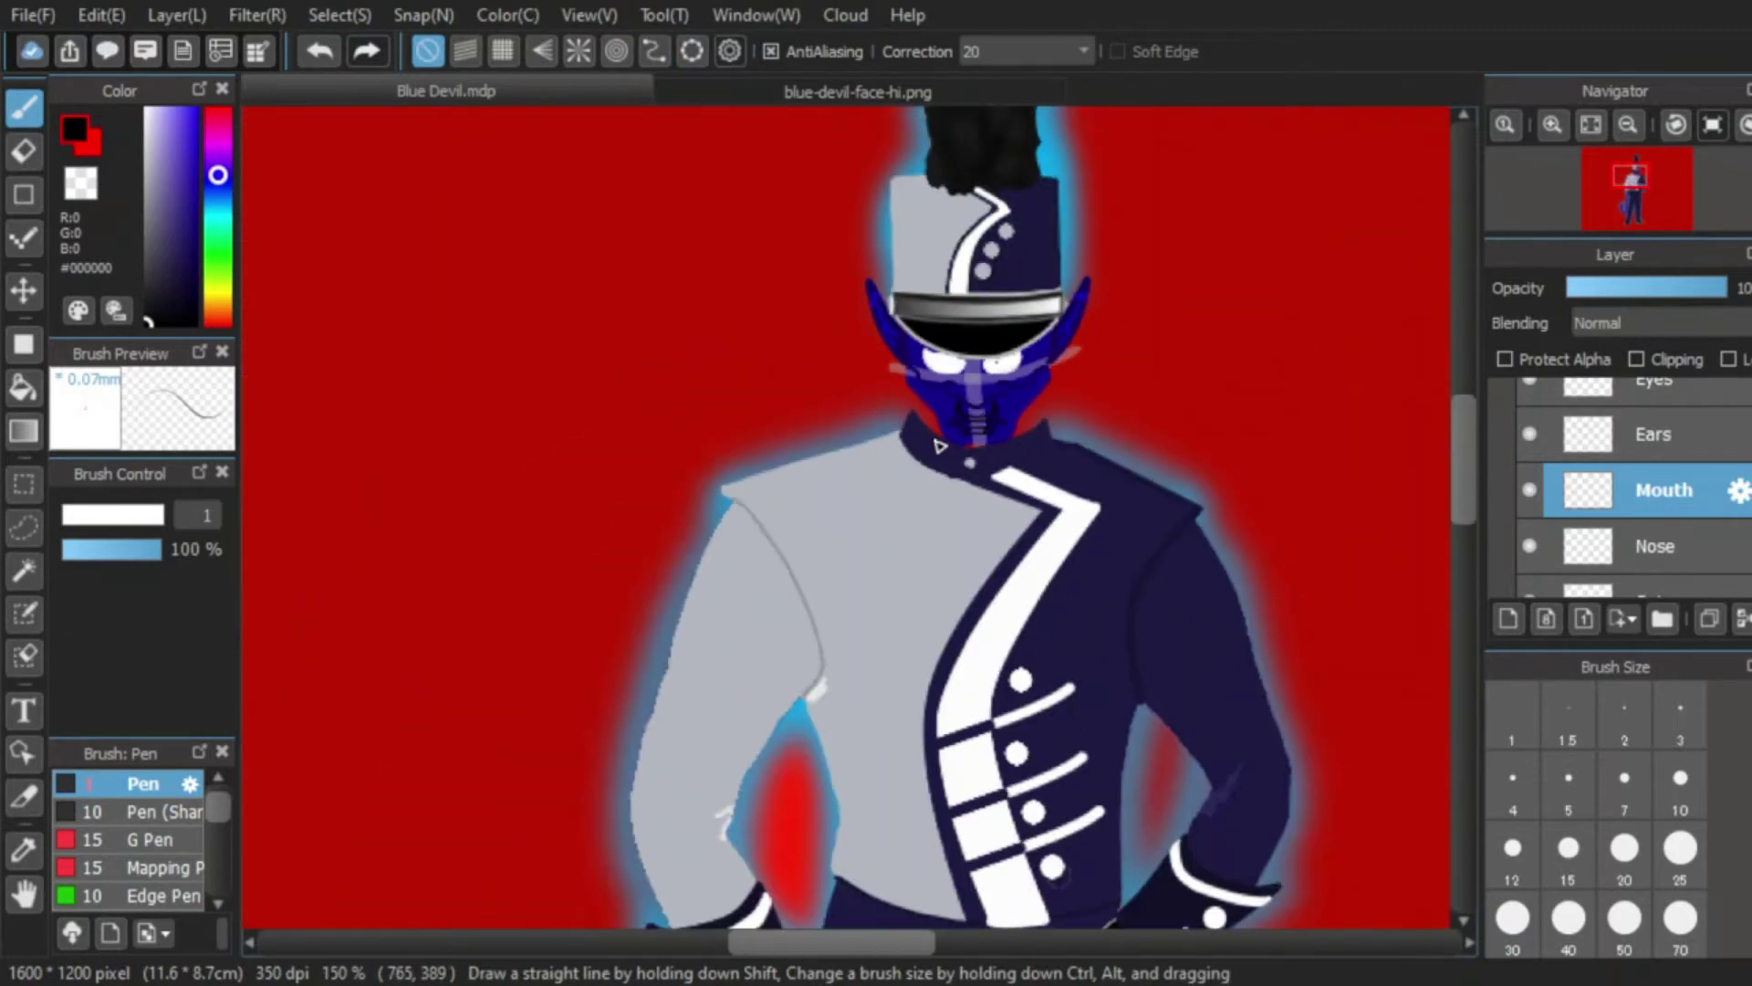
scroll(940, 445, "up", 8)
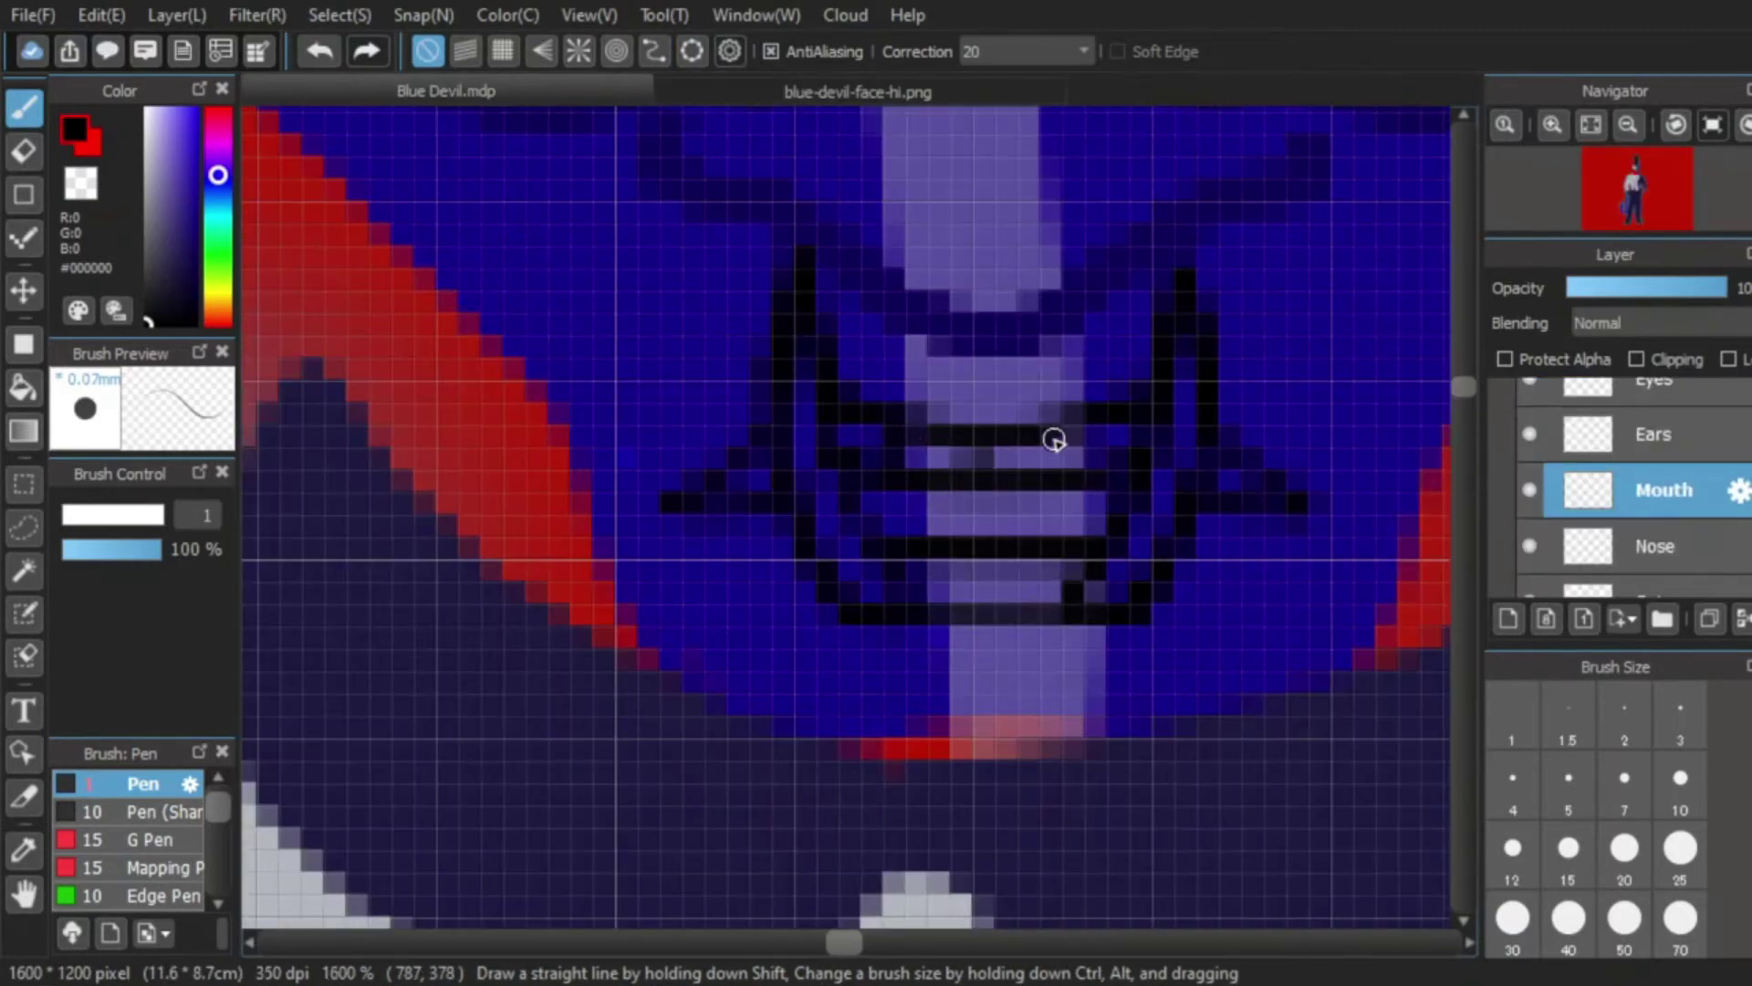
Step: Add a "Mouth Whitening" layer beneath Mouth and paint the fangs and lower teeth white with a size 2 pen
left_click(1509, 618)
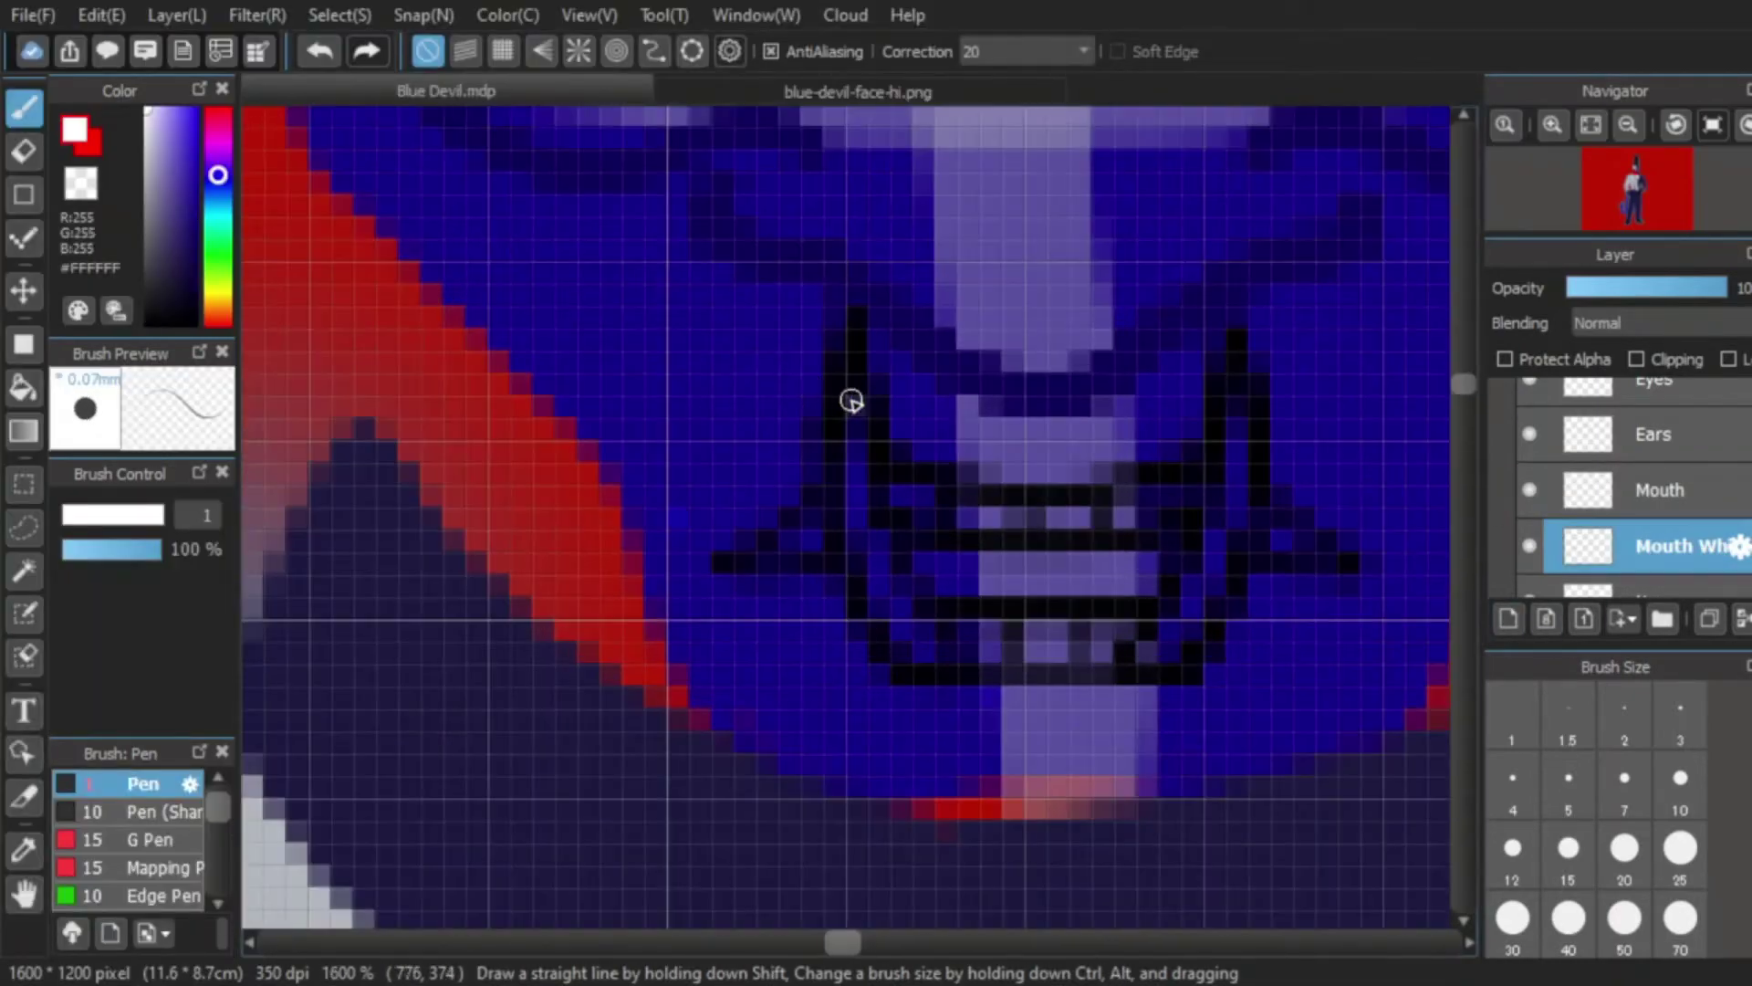
left_click(1017, 173)
mouse_move(925, 643)
left_mouse_down()
mouse_move(845, 516)
mouse_move(859, 582)
mouse_move(964, 640)
mouse_move(1199, 652)
mouse_move(1315, 486)
mouse_move(1340, 265)
left_mouse_up()
key("ctrl+z")
left_click(1624, 716)
scroll(1009, 642, "up", 1)
scroll(1405, 457, "down", 5)
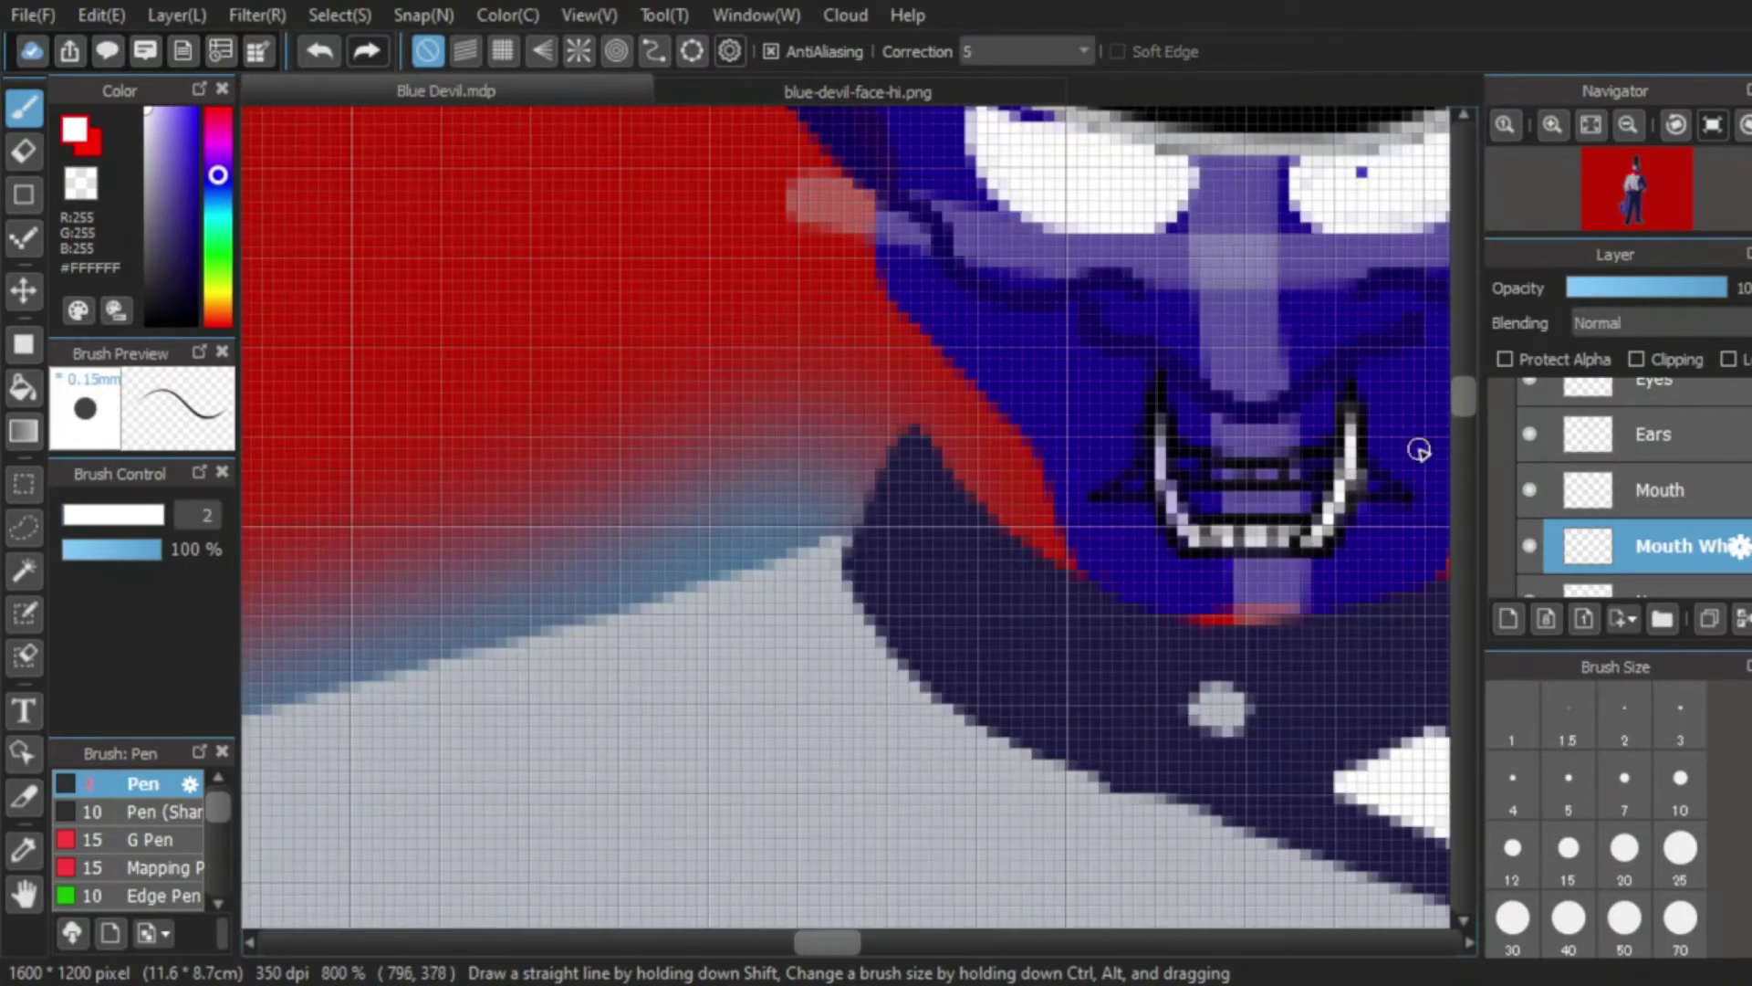
Step: Undo the last white stroke, then whiten the right fang, the tooth rows and the left fang
key("ctrl+z")
scroll(1424, 420, "up", 5)
left_click_drag(1252, 399, 1253, 597)
mouse_move(1152, 616)
left_mouse_down()
mouse_move(1220, 523)
mouse_move(1046, 602)
mouse_move(716, 553)
mouse_move(992, 658)
mouse_move(1169, 656)
mouse_move(1038, 678)
mouse_move(727, 603)
mouse_move(761, 738)
mouse_move(1146, 744)
left_mouse_up()
left_click(741, 765, "shift")
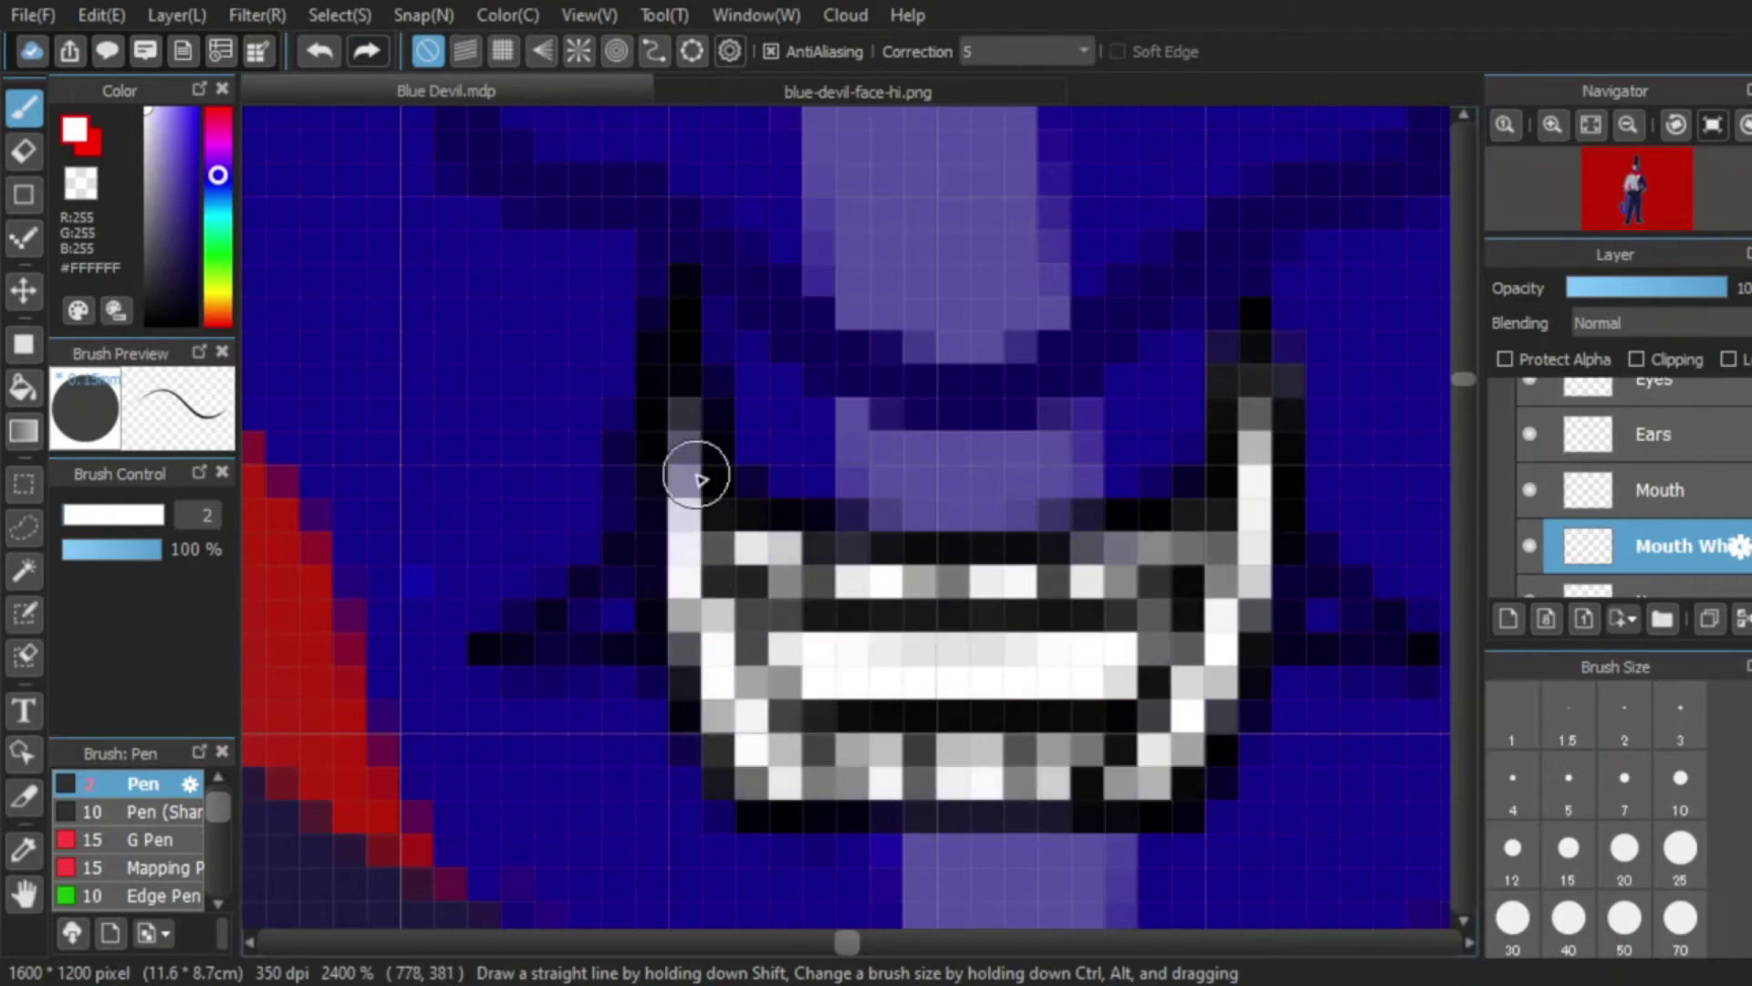
mouse_move(698, 477)
left_mouse_down()
mouse_move(682, 541)
mouse_move(683, 454)
mouse_move(771, 623)
left_mouse_up()
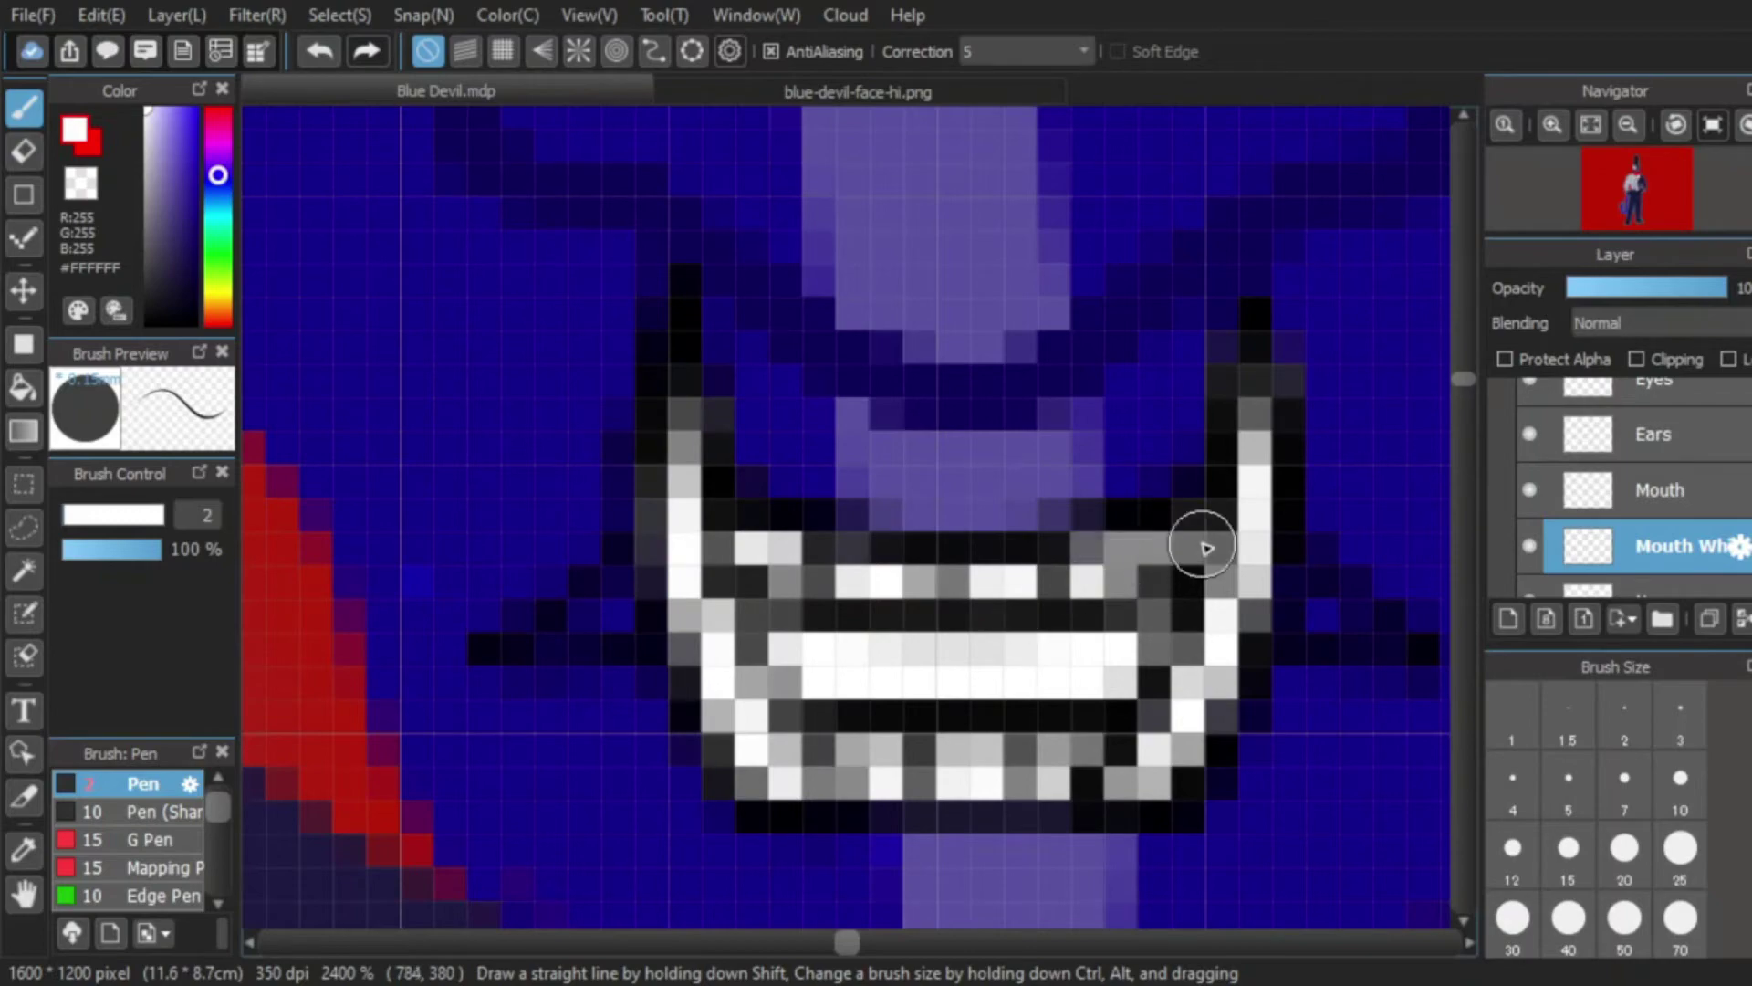
Step: Reduce the pen size to 1 and whiten the insides of the small spikes at both corners of the mouth
scroll(1266, 630, "down", 4)
scroll(1159, 650, "up", 5)
key("[")
scroll(756, 506, "up", 2)
left_click_drag(867, 551, 881, 447)
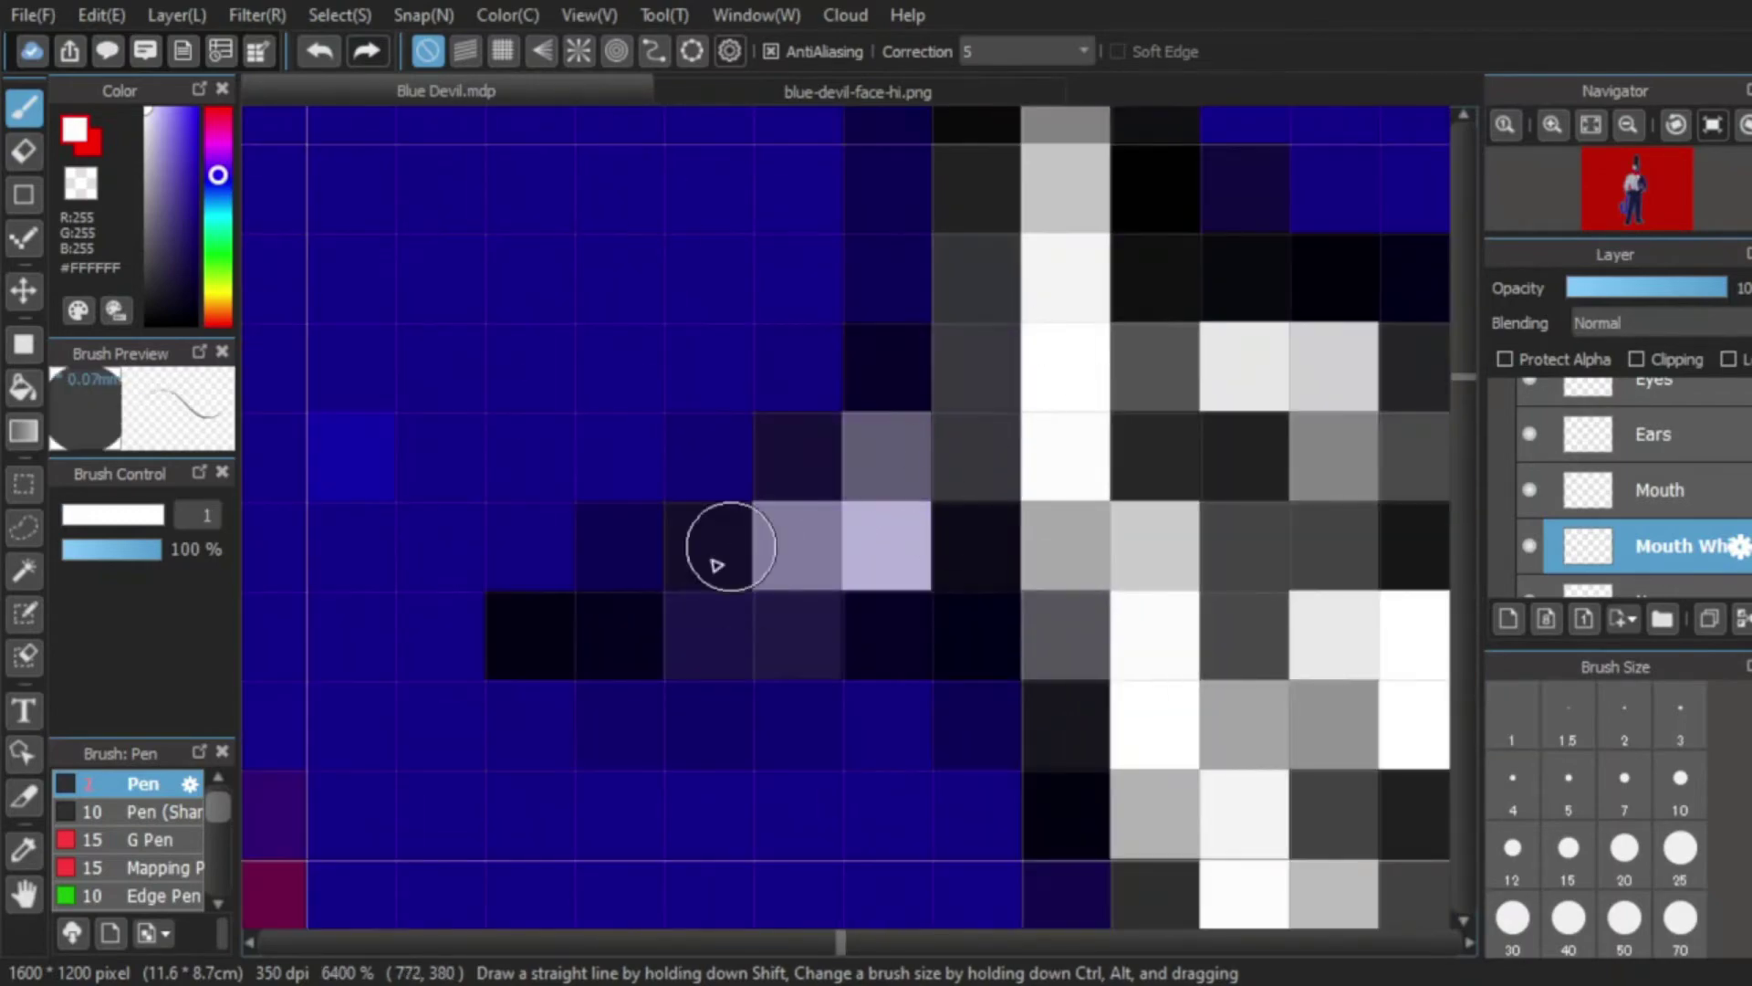
scroll(822, 535, "down", 6)
scroll(1013, 525, "up", 6)
mouse_move(949, 609)
left_mouse_down()
mouse_move(1066, 631)
mouse_move(833, 563)
mouse_move(1013, 613)
left_mouse_up()
scroll(961, 402, "down", 4)
scroll(862, 405, "up", 4)
scroll(1168, 515, "down", 5)
Step: Retouch the tooth and fang lines on the Mouth layer in near-black #080808, then merge it down into Mouth Whitening
left_click(1660, 490)
scroll(917, 503, "up", 5)
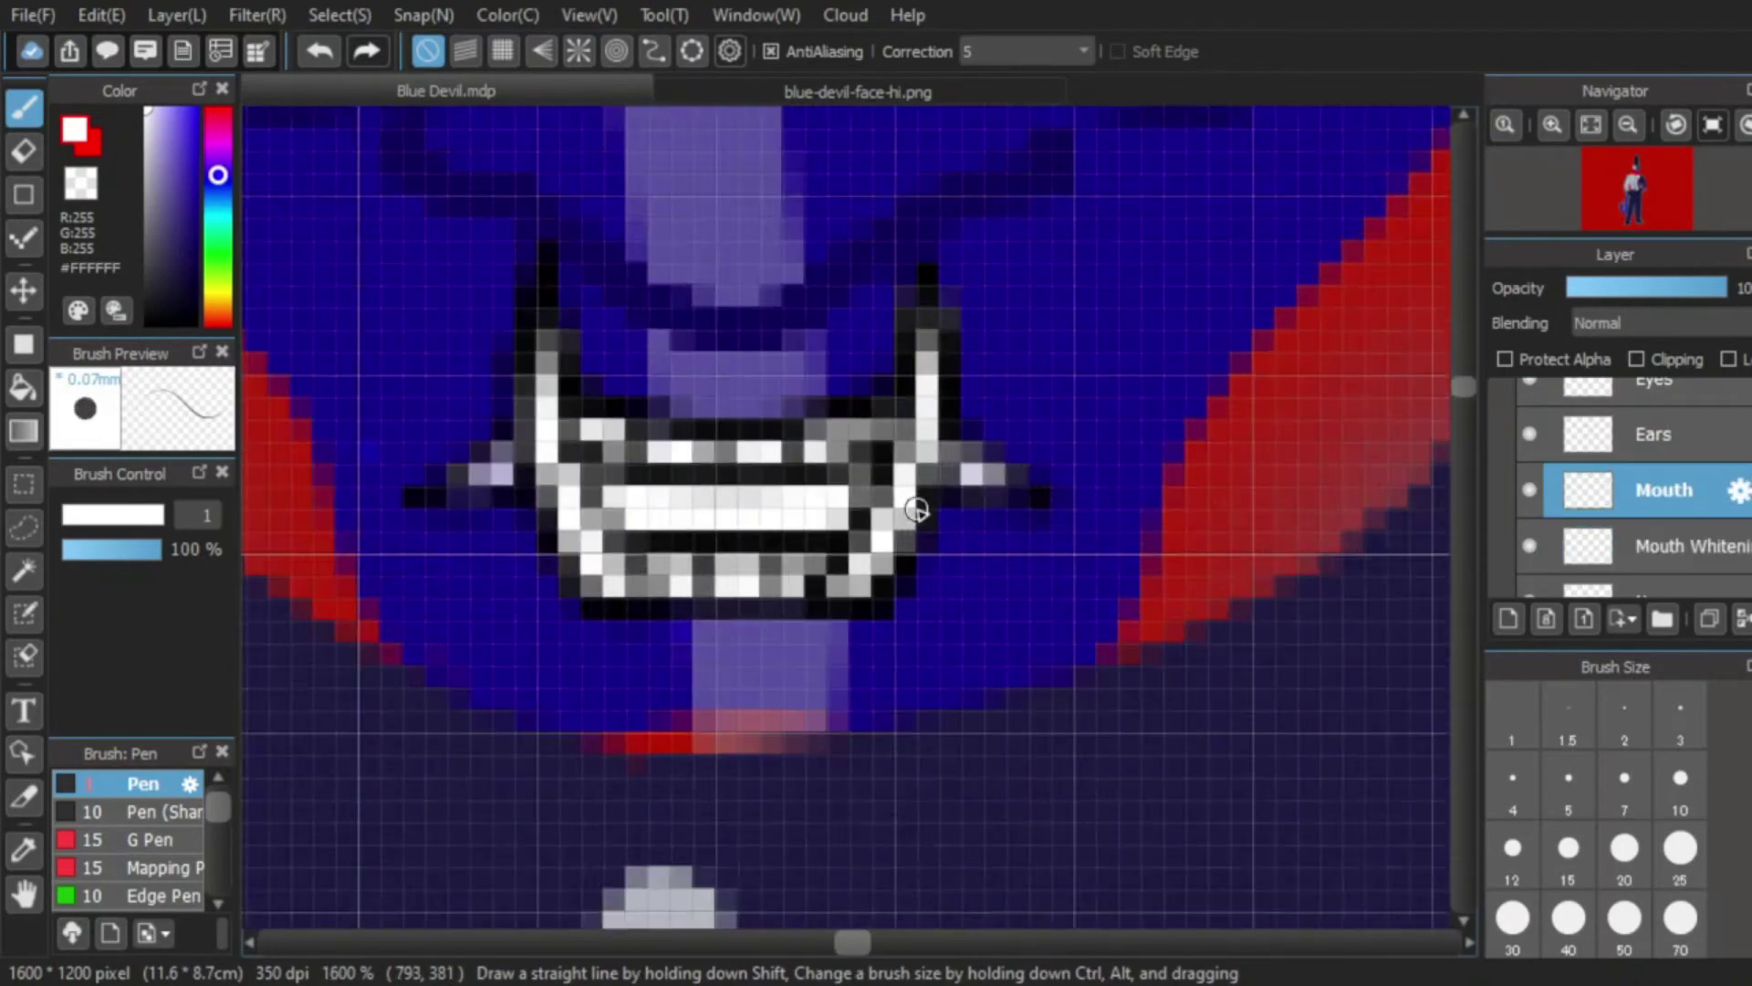
right_click(899, 254)
scroll(904, 259, "down", 3)
scroll(1197, 493, "up", 1)
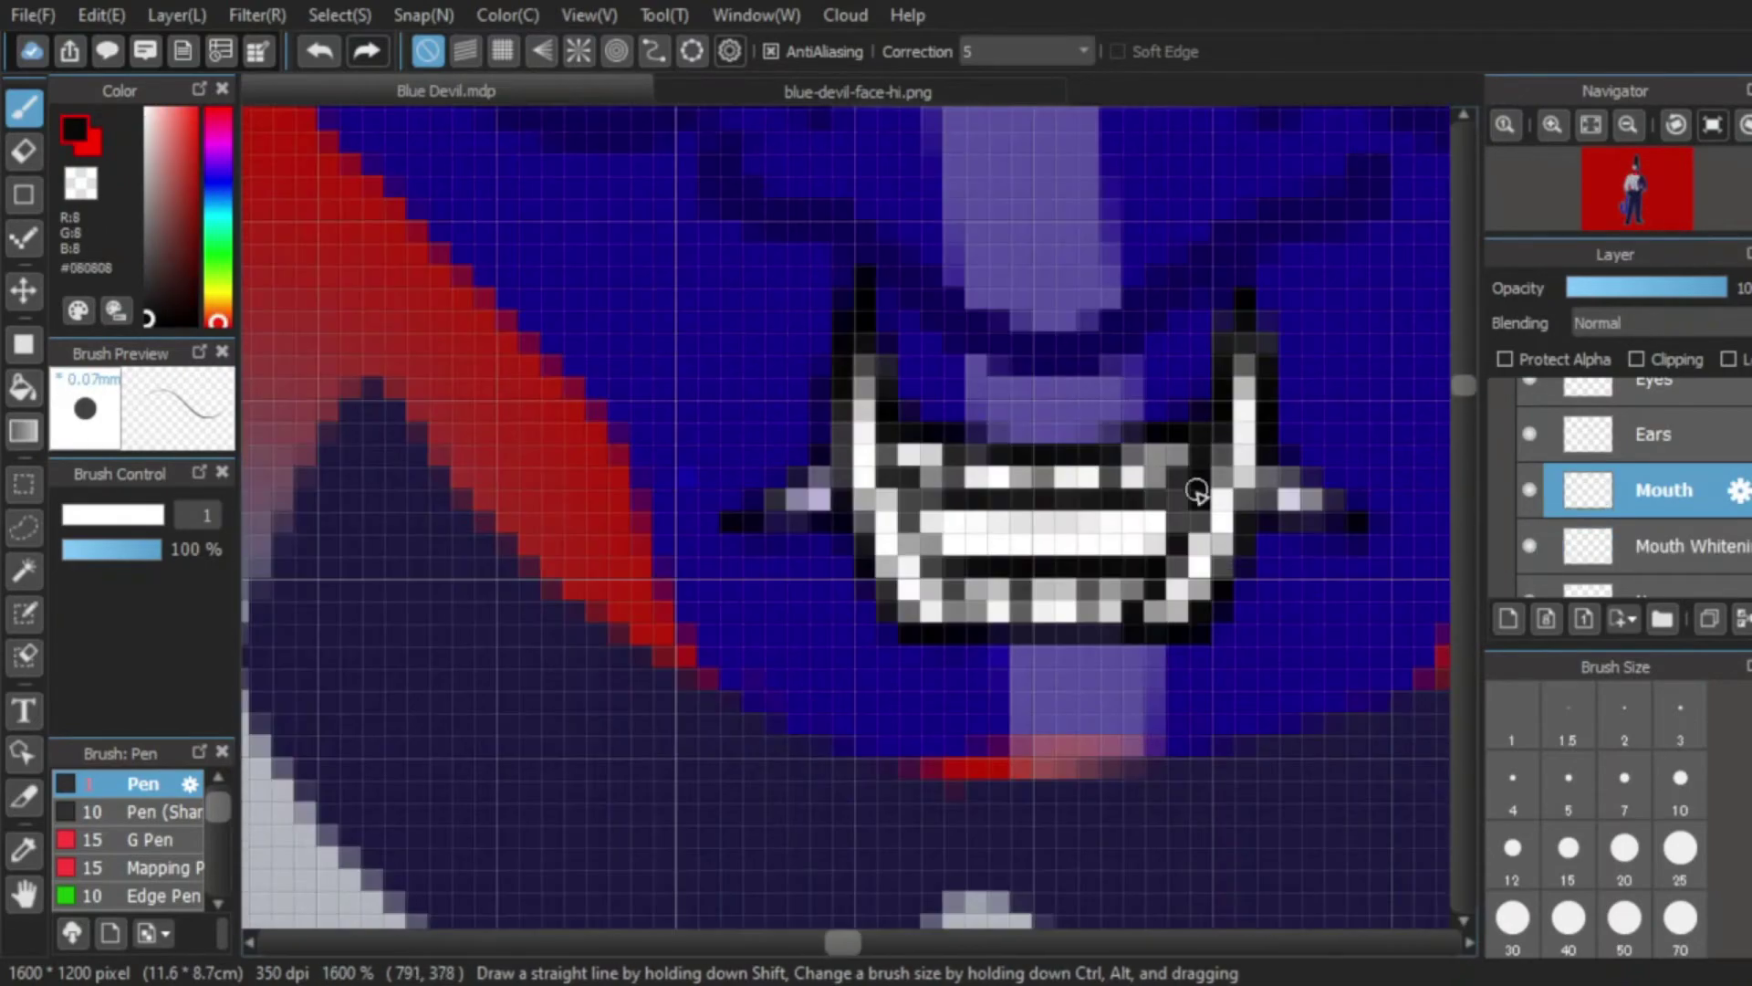
left_click_drag(876, 372, 955, 615)
key("ctrl+z")
left_click_drag(884, 423, 972, 624)
scroll(1004, 329, "down", 8)
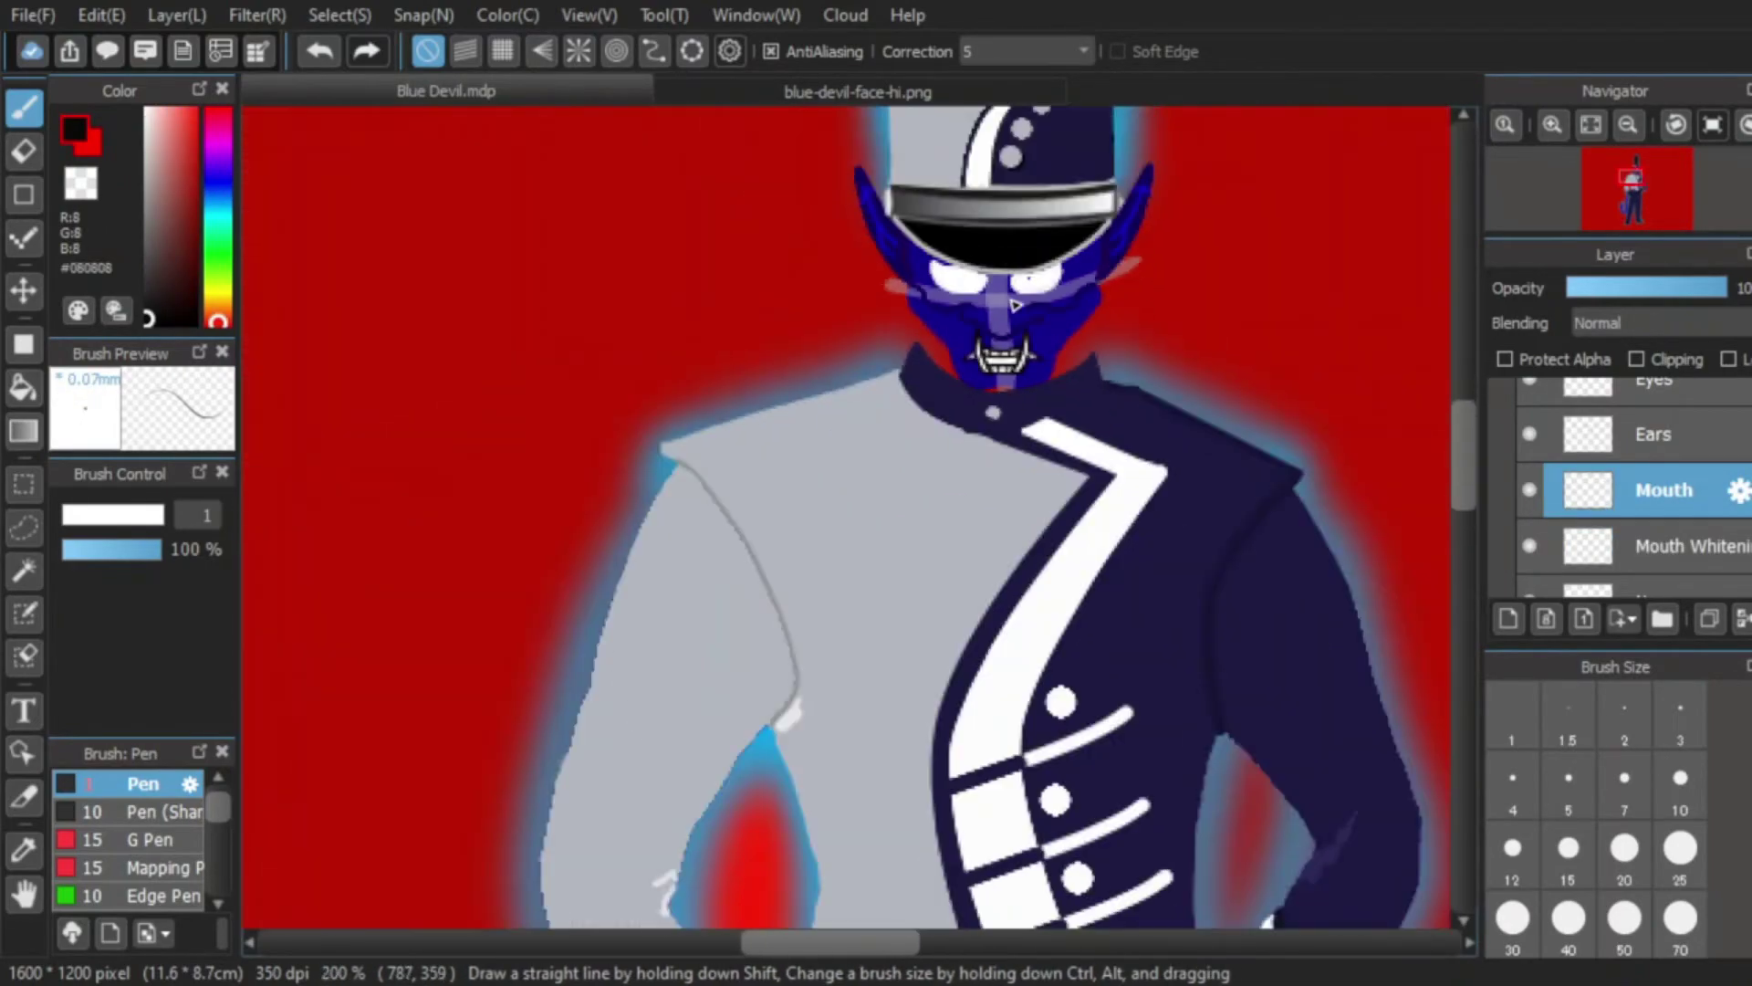
scroll(1120, 349, "up", 2)
left_click(1743, 621)
left_click(23, 344)
left_click_drag(861, 382, 1001, 495)
left_click_drag(1031, 406, 1244, 525)
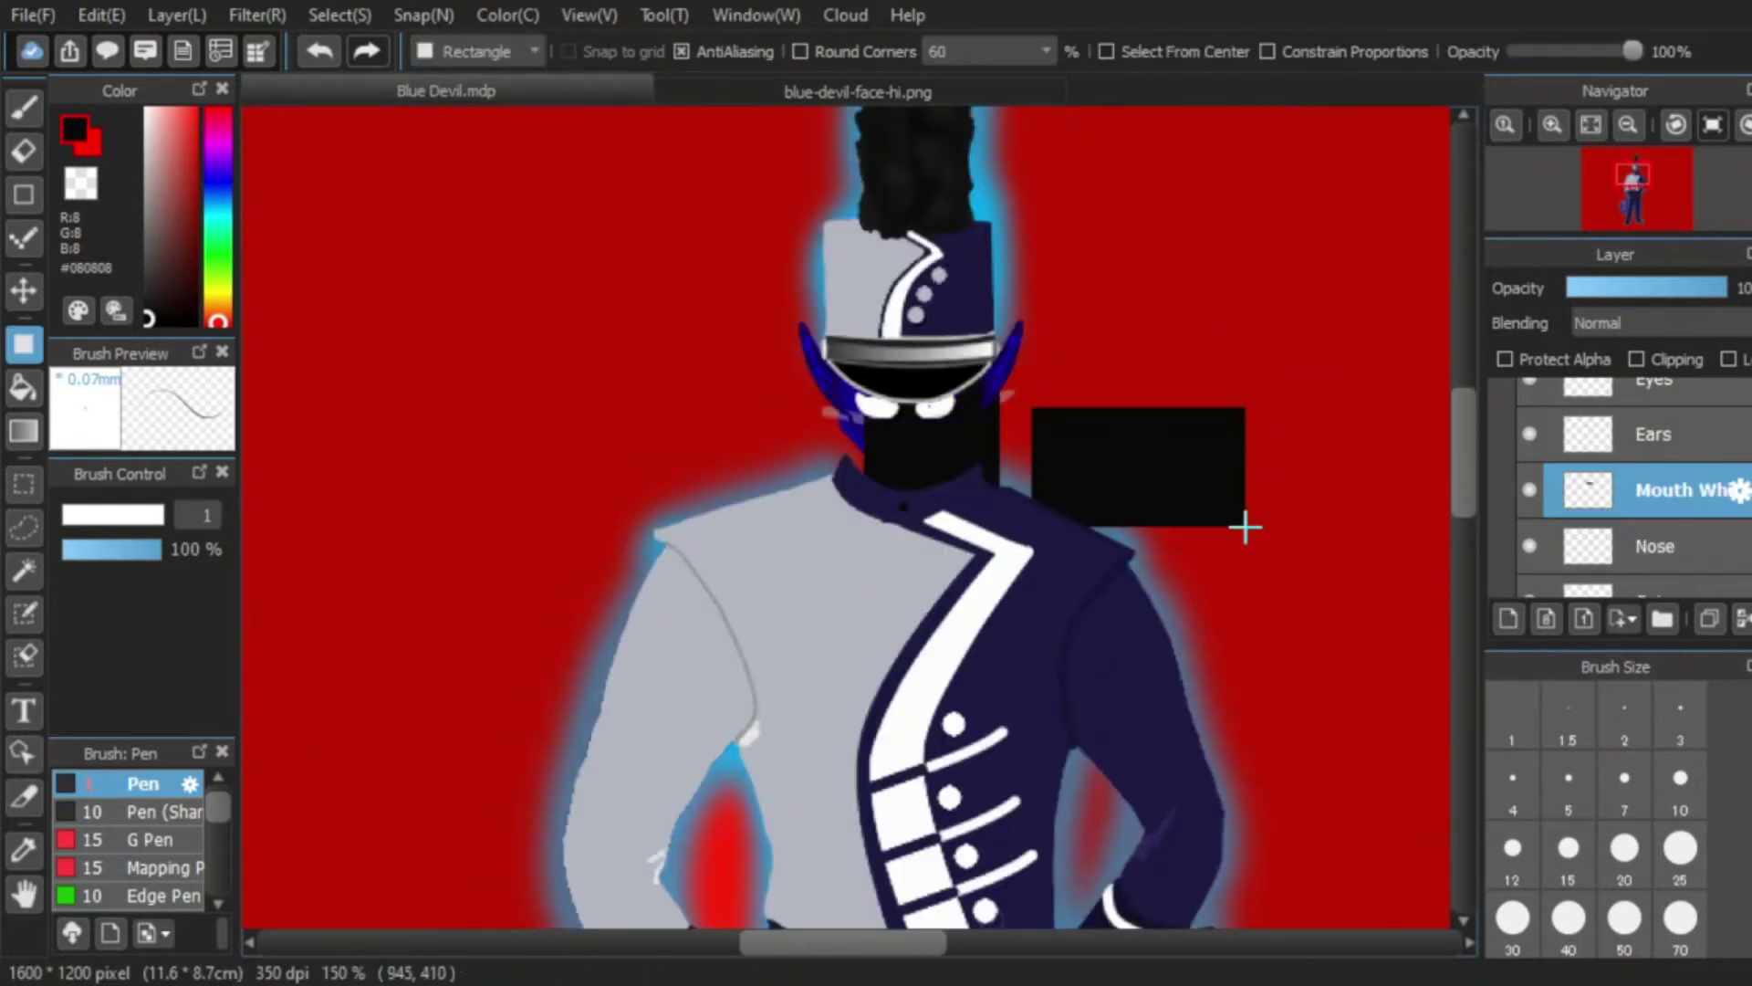
key("ctrl+z")
key("ctrl+z")
Step: Hide the Setup layer containing the translucent facial guide lines
left_click(24, 484)
scroll(1688, 538, "down", 1)
left_click(1703, 553)
left_click(1530, 567)
scroll(1212, 429, "down", 3)
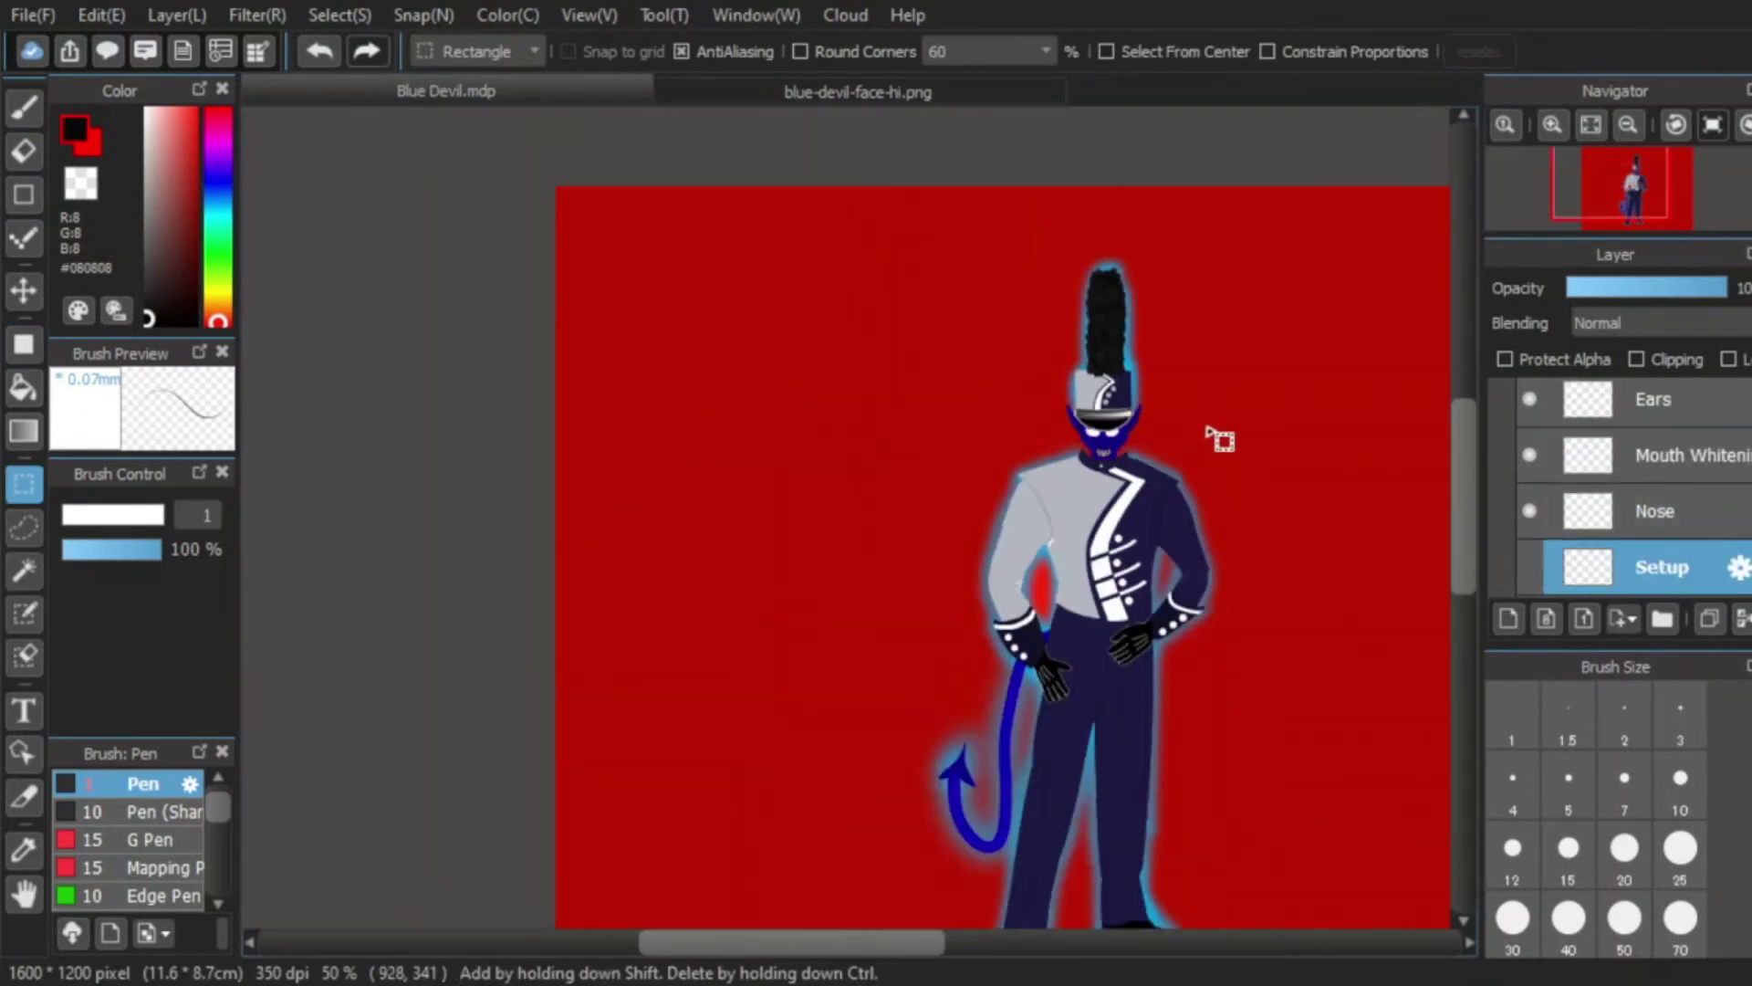
scroll(1180, 411, "up", 4)
scroll(877, 492, "up", 2)
scroll(1644, 546, "down", 2)
Step: Add a new layer between Face and Layer22 and name it "Neck"
left_click(1654, 508)
left_click(1555, 614)
left_click(1741, 504)
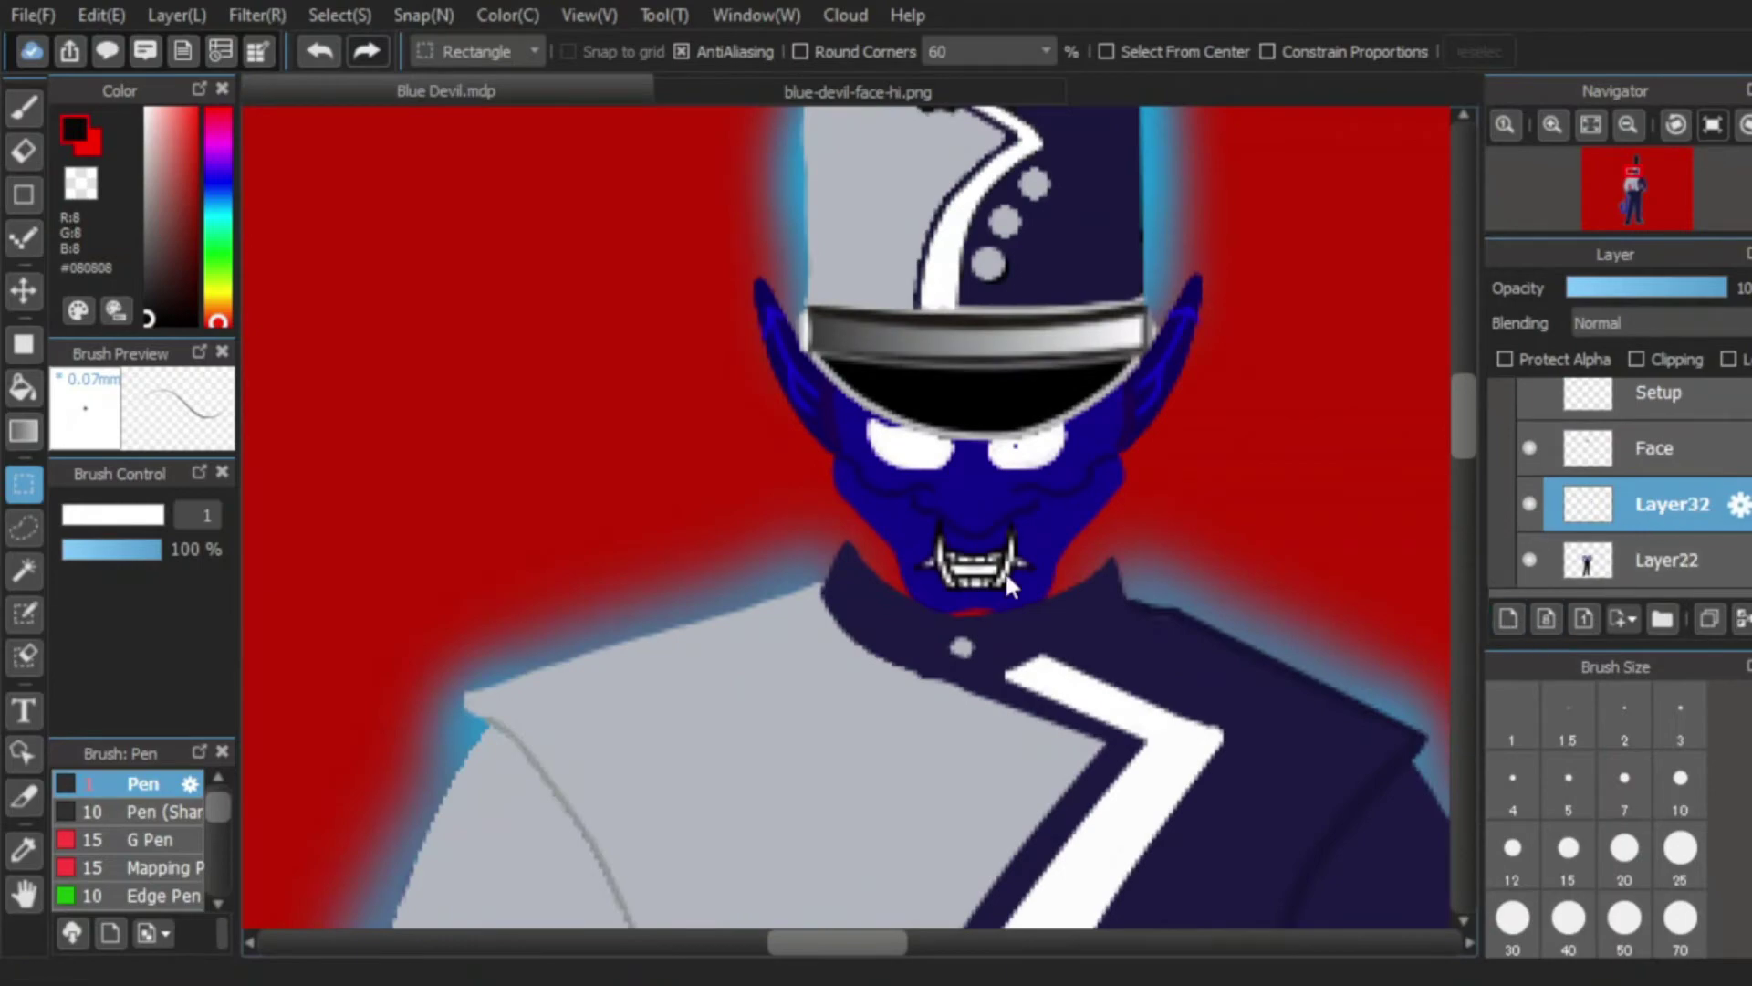
type("Neck")
left_click(1005, 571)
Step: Move the Neck layer below Layer22 in the layer stack
scroll(1023, 530, "down", 2)
scroll(1024, 529, "down", 2)
scroll(794, 668, "up", 3)
right_click(794, 668)
scroll(794, 668, "down", 3)
scroll(1091, 420, "up", 5)
scroll(1092, 421, "down", 2)
scroll(926, 503, "up", 2)
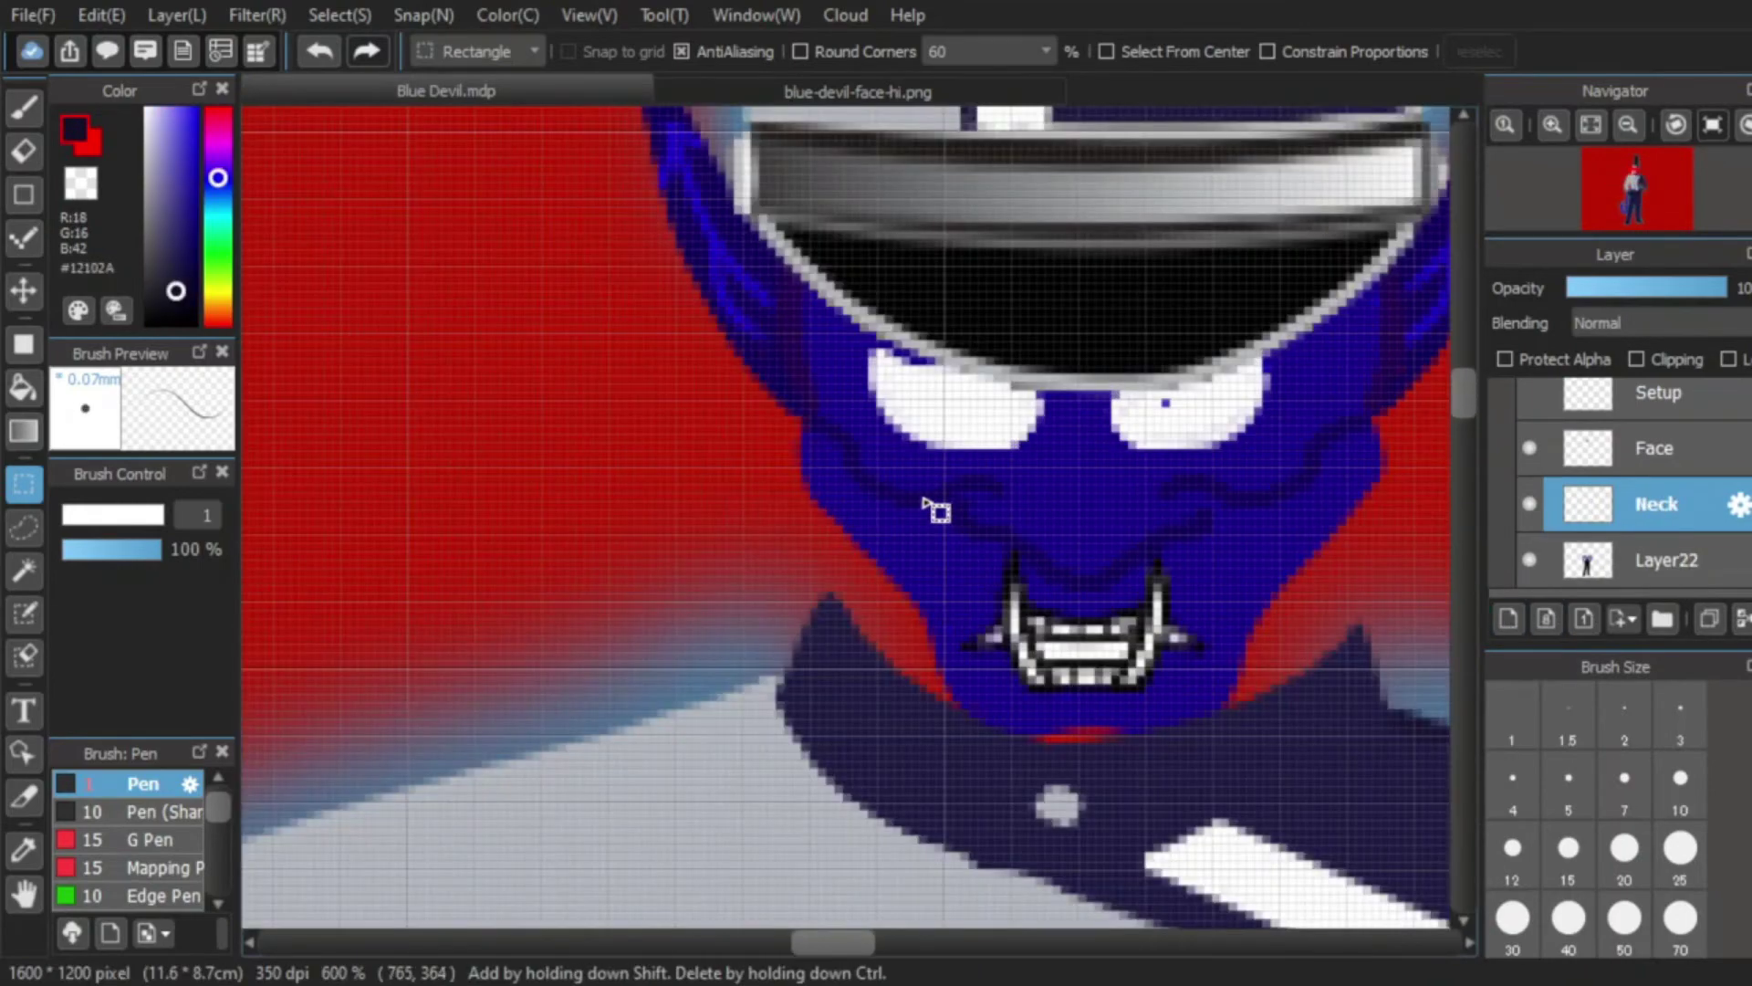
left_click_drag(1666, 507, 1670, 583)
Step: Outline both sides of the neck between jaw and collar in dark blue #0D0062 with a size 2 pen
left_click(24, 109)
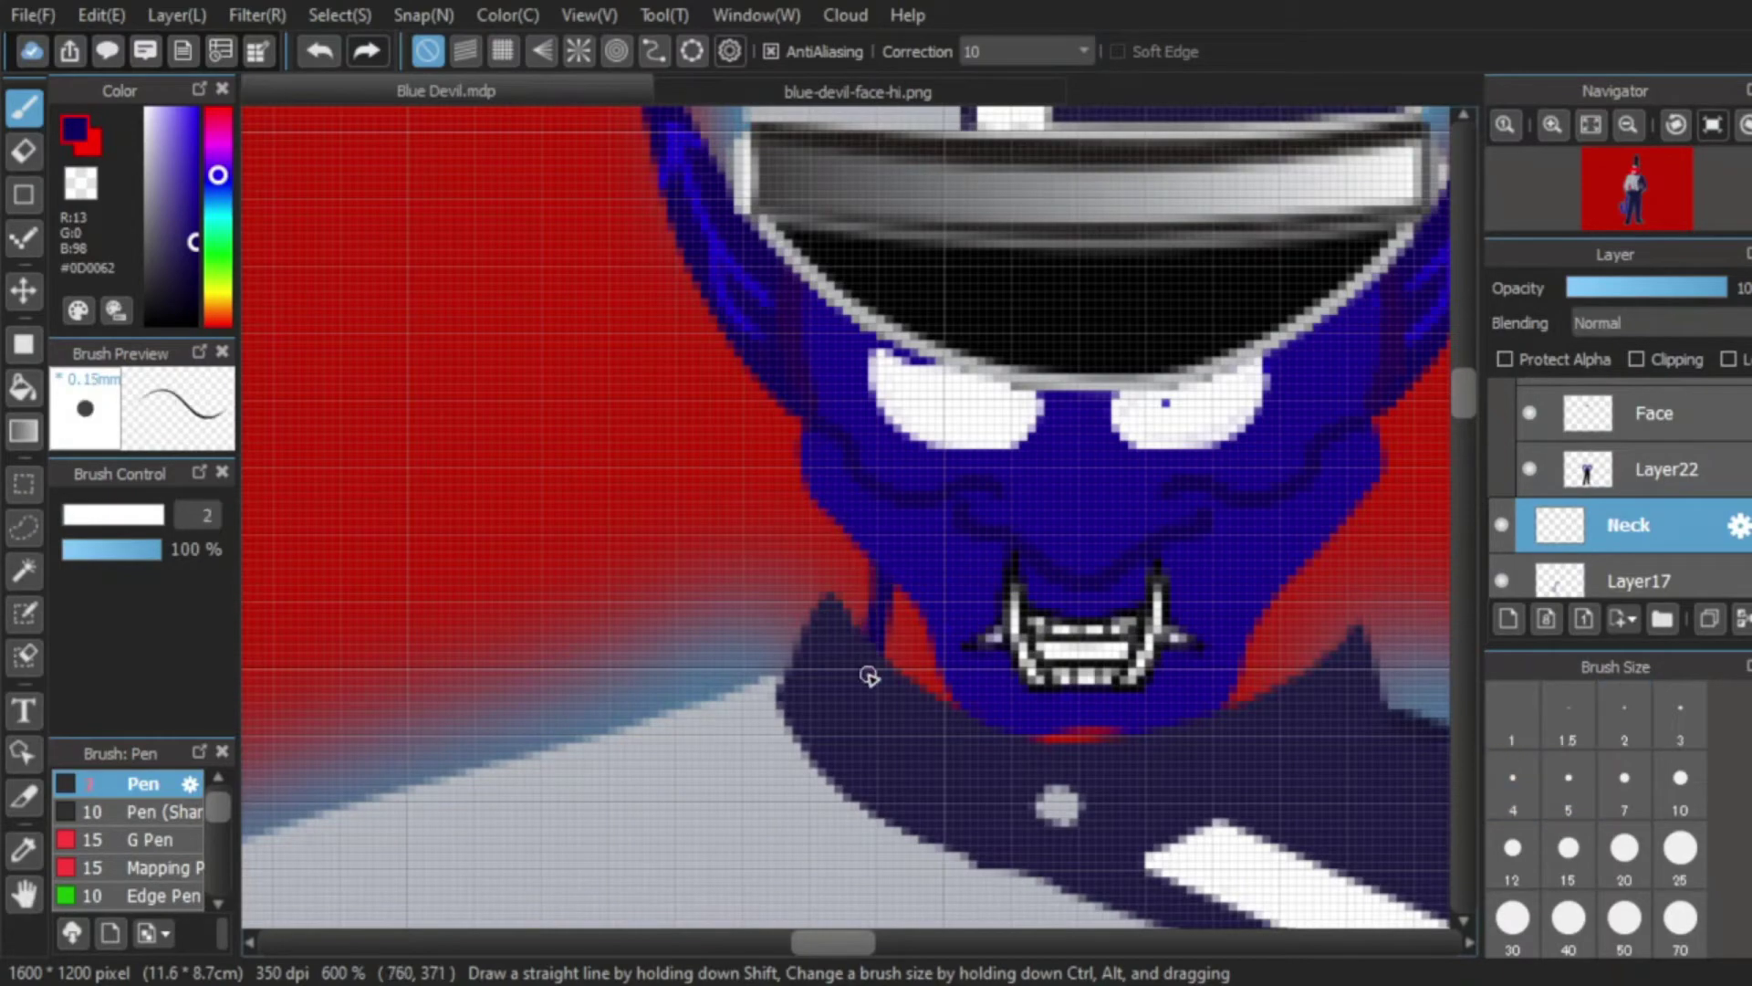
scroll(1025, 476, "down", 2)
scroll(1126, 588, "up", 2)
key("ctrl+z")
left_click_drag(805, 559, 815, 491)
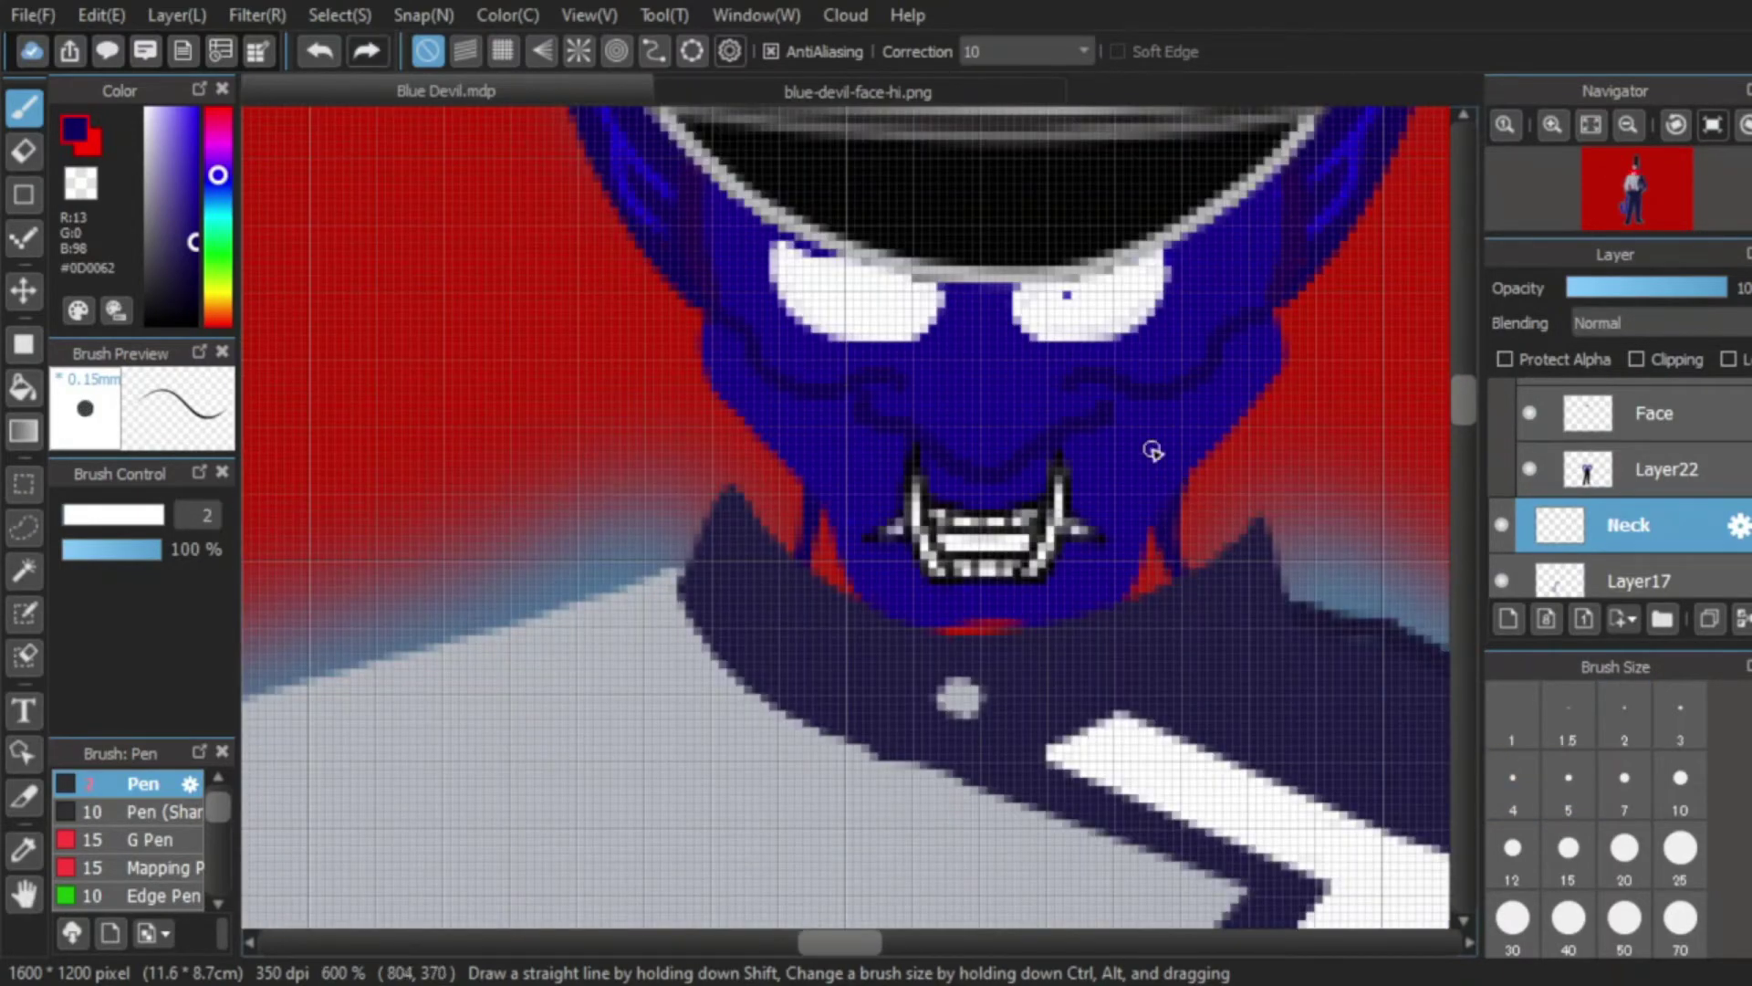
scroll(1161, 493, "down", 3)
scroll(1261, 330, "up", 3)
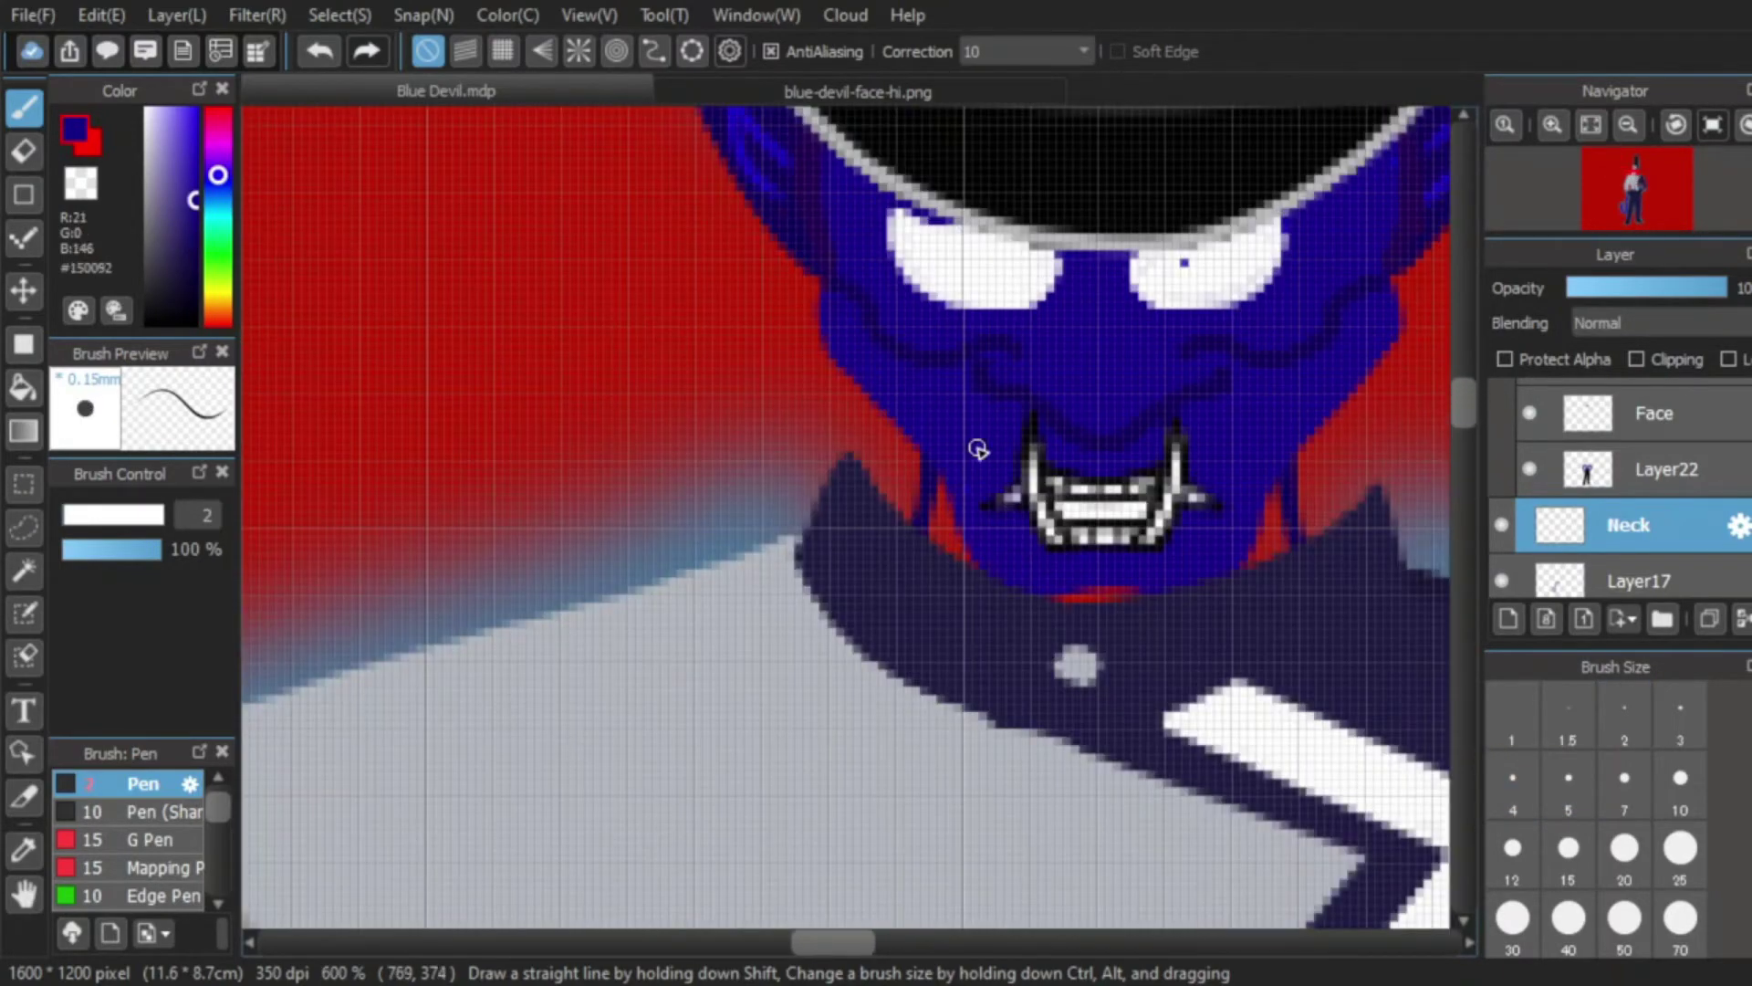
Step: Fill the neck area between the jaw and collar with darker blue #090043 using a size 5 pen
left_click(196, 247)
scroll(989, 536, "down", 3)
scroll(989, 536, "up", 4)
left_click(201, 267)
left_click(1625, 782)
left_click(1569, 781)
left_click_drag(955, 512, 941, 580)
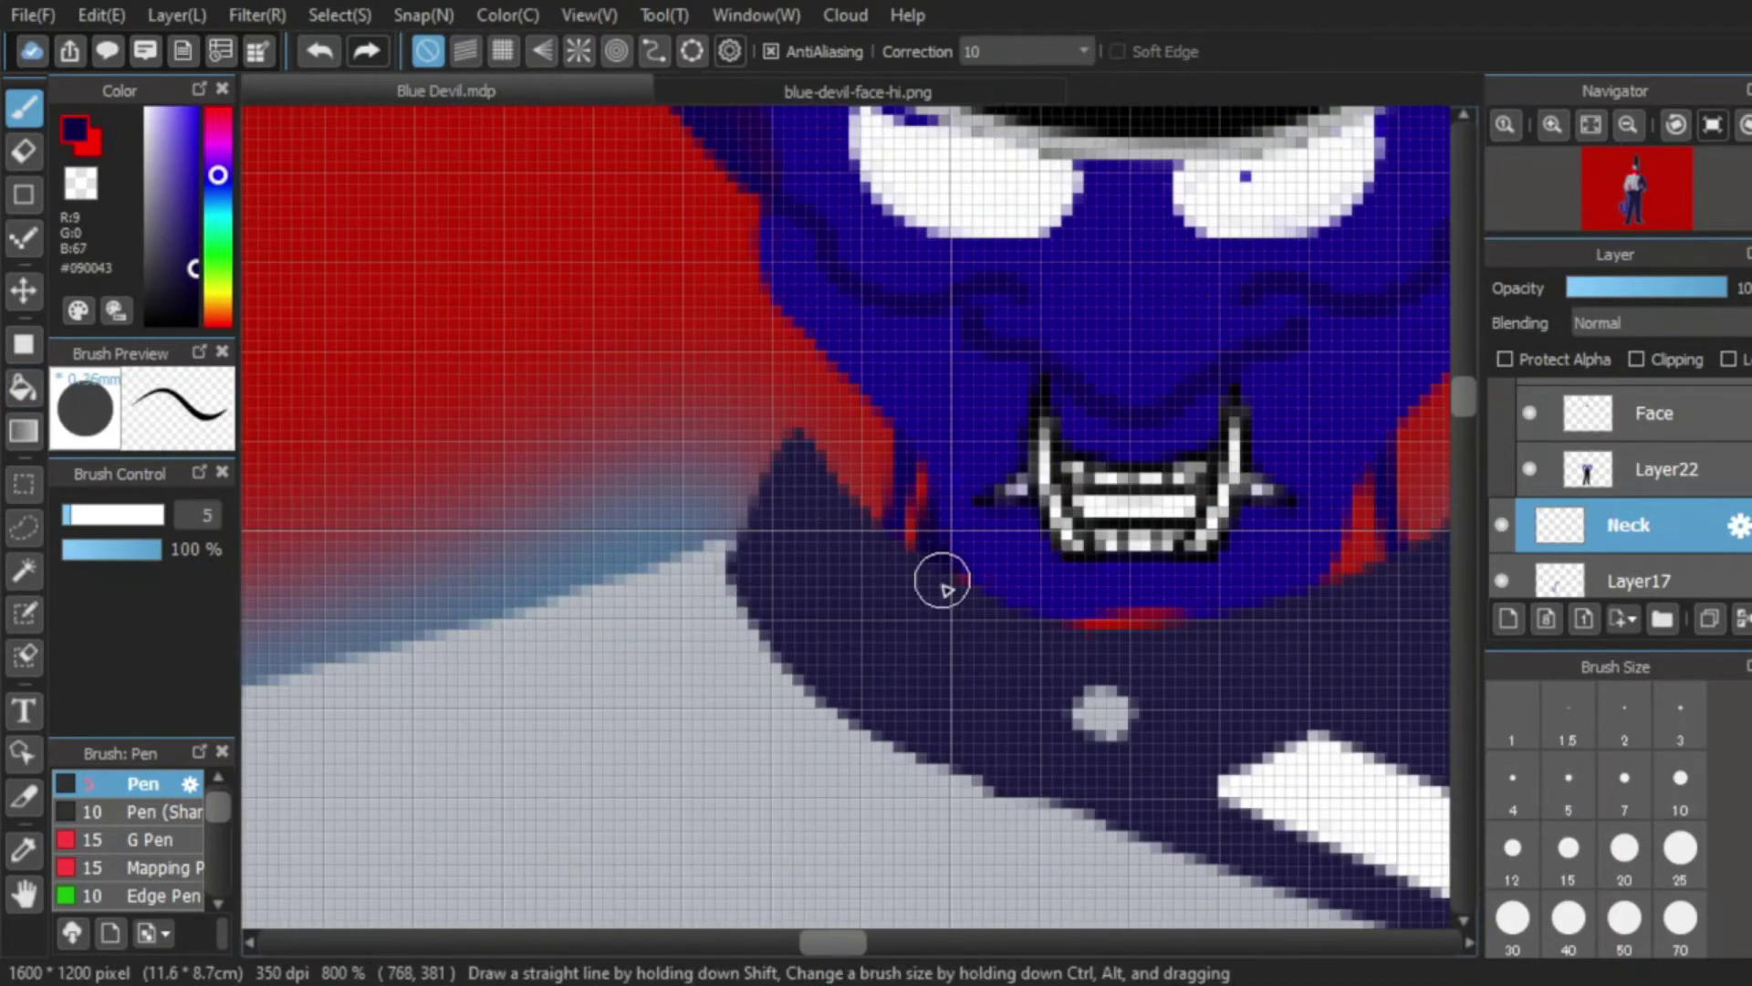
scroll(1350, 509, "down", 4)
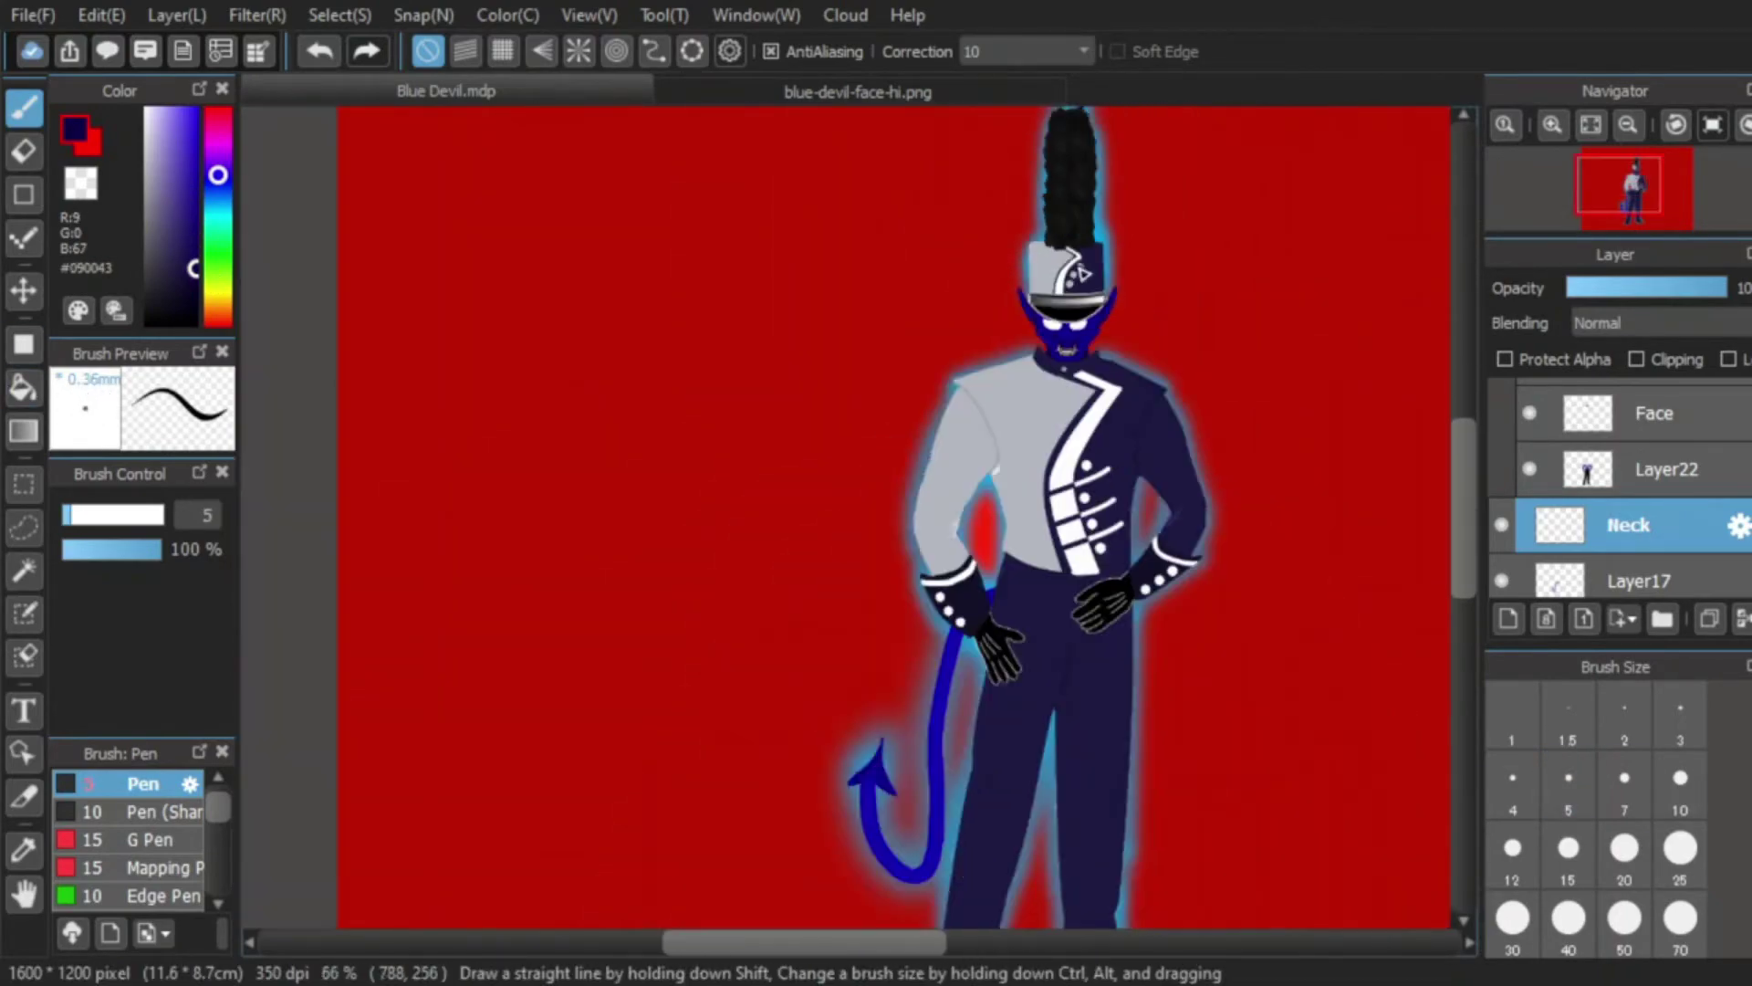
Step: Try to isolate the stray blue dot in the white of the right eye with a rectangular selection on Layer22
scroll(1020, 349, "up", 1)
scroll(1018, 350, "up", 4)
left_click(1667, 469)
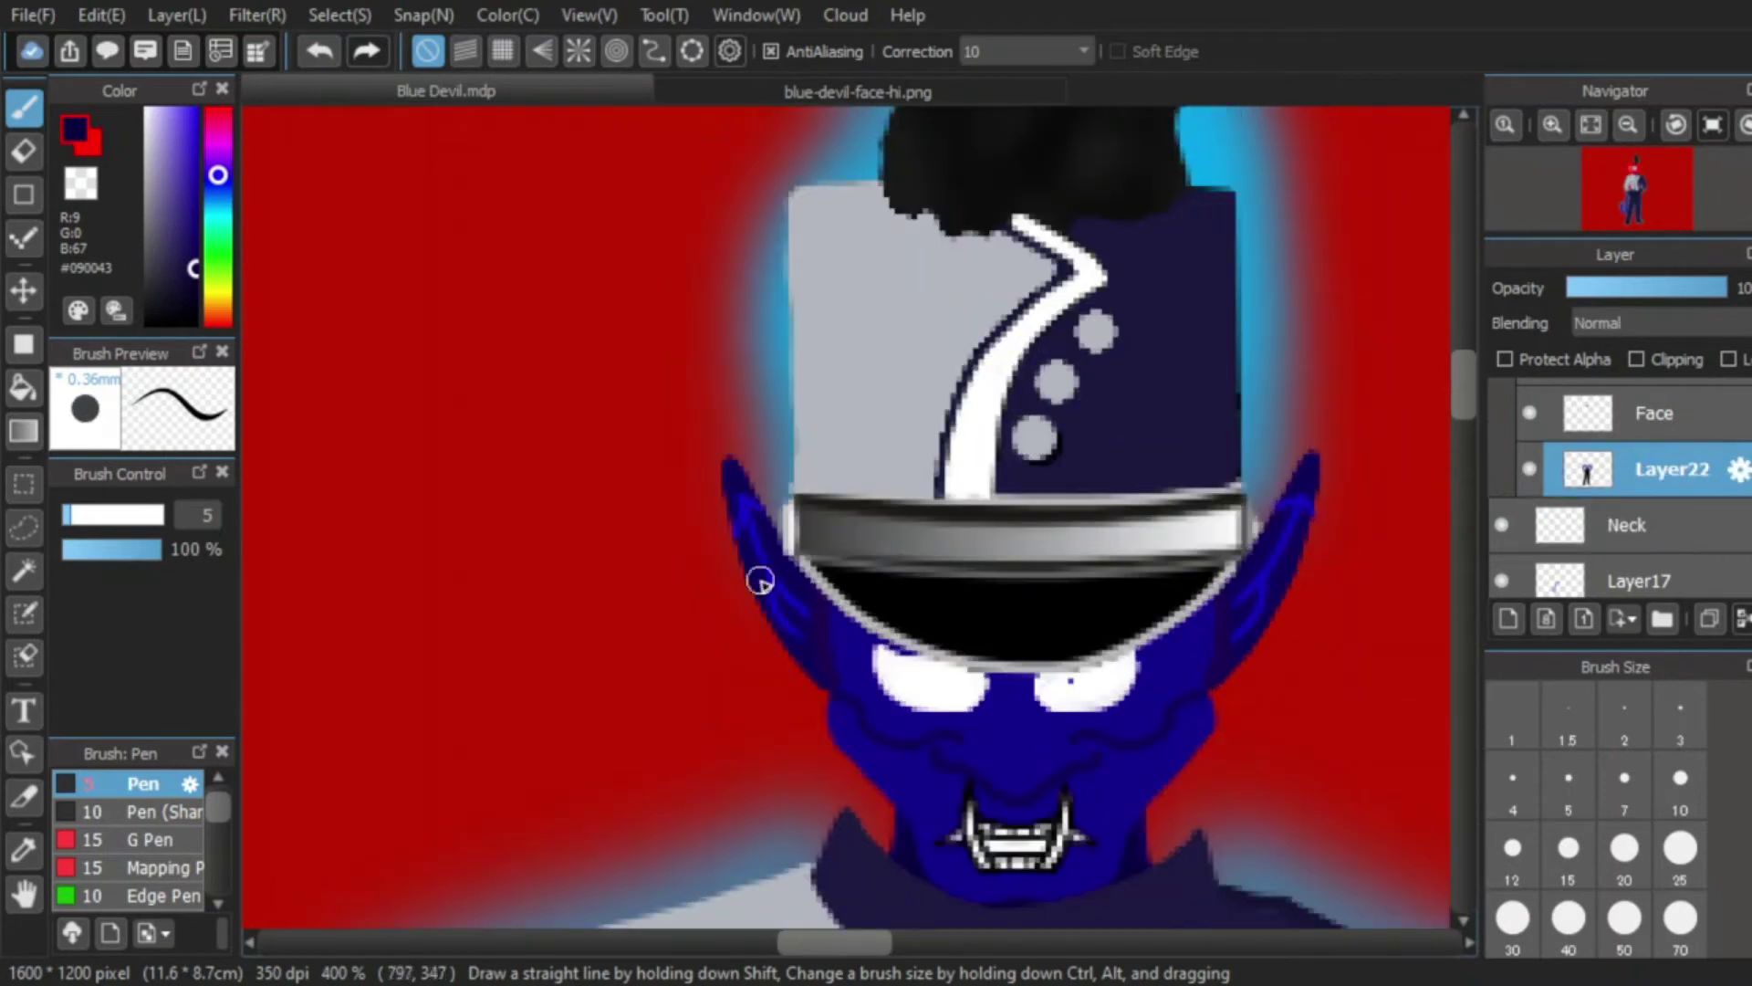
left_click(25, 344)
scroll(1031, 623, "up", 1)
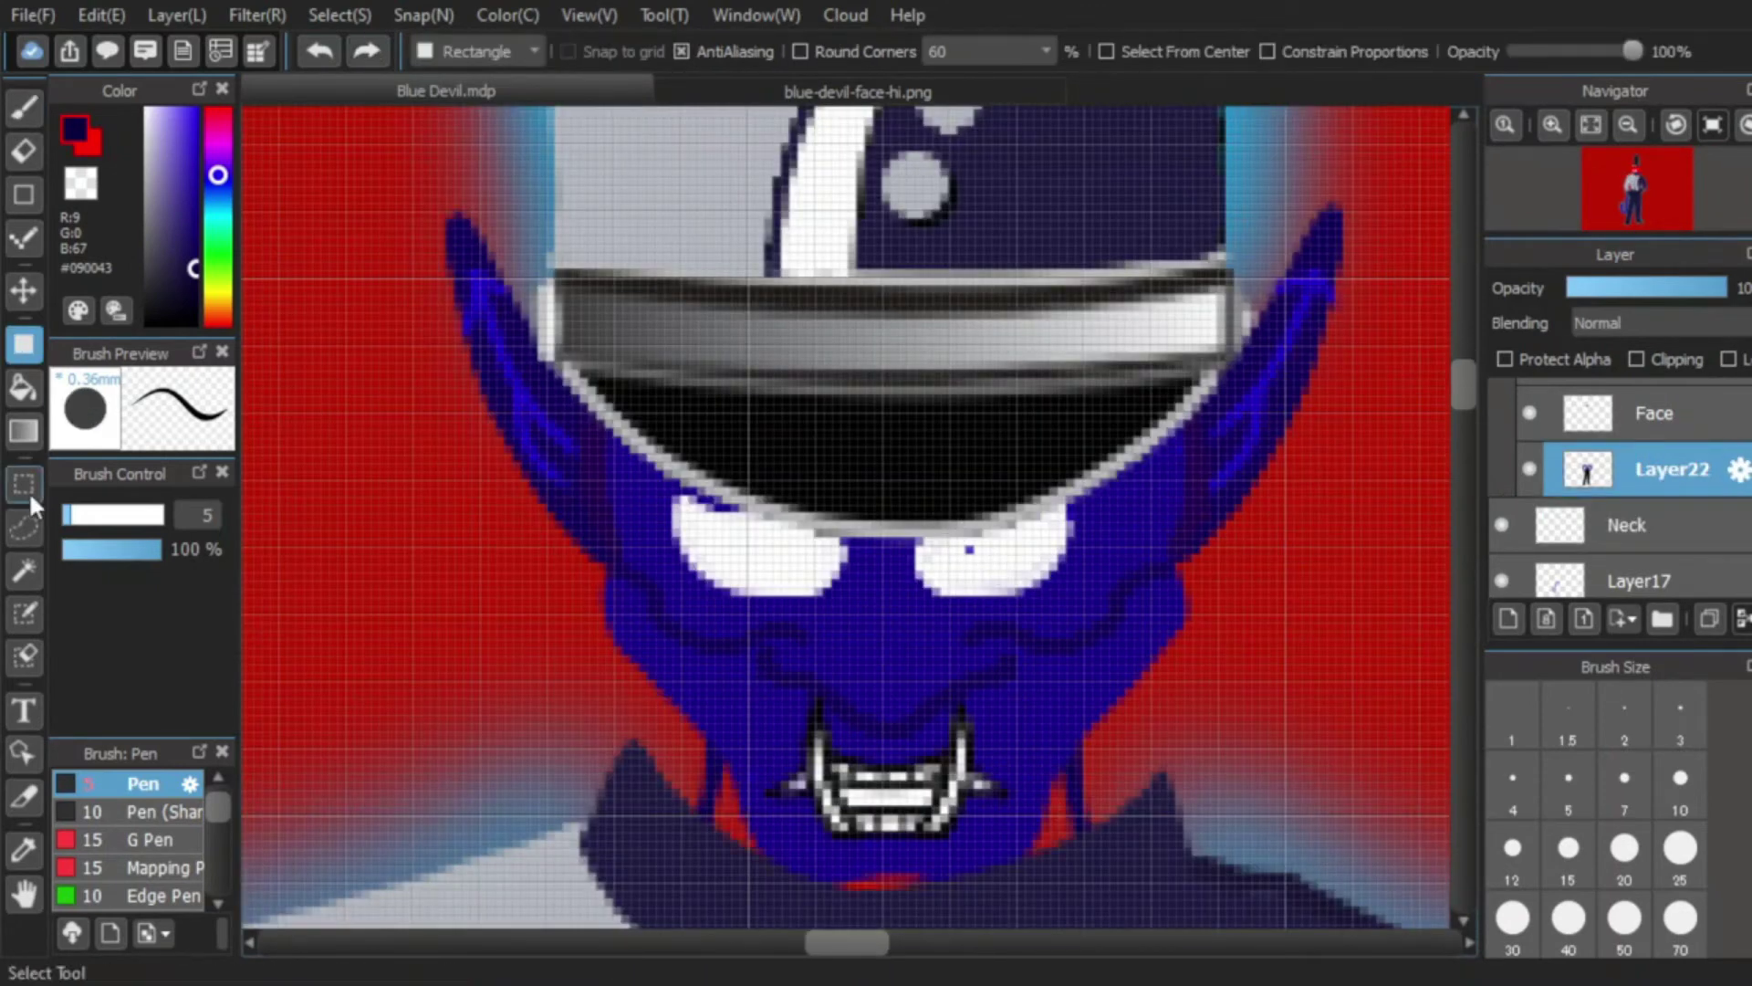
left_click(30, 491)
left_click_drag(924, 505, 993, 566)
left_click(951, 563)
scroll(1734, 467, "up", 4)
Step: Try selecting the right eye again with the uniform's upper gray layer active, and clear the selection
left_click(1720, 402)
left_click(1213, 565)
left_click(1670, 511)
left_click(1377, 617)
left_click(1271, 626)
scroll(1269, 626, "down", 3)
scroll(1679, 529, "up", 3)
left_click(1679, 587)
left_click_drag(1152, 590, 1197, 611)
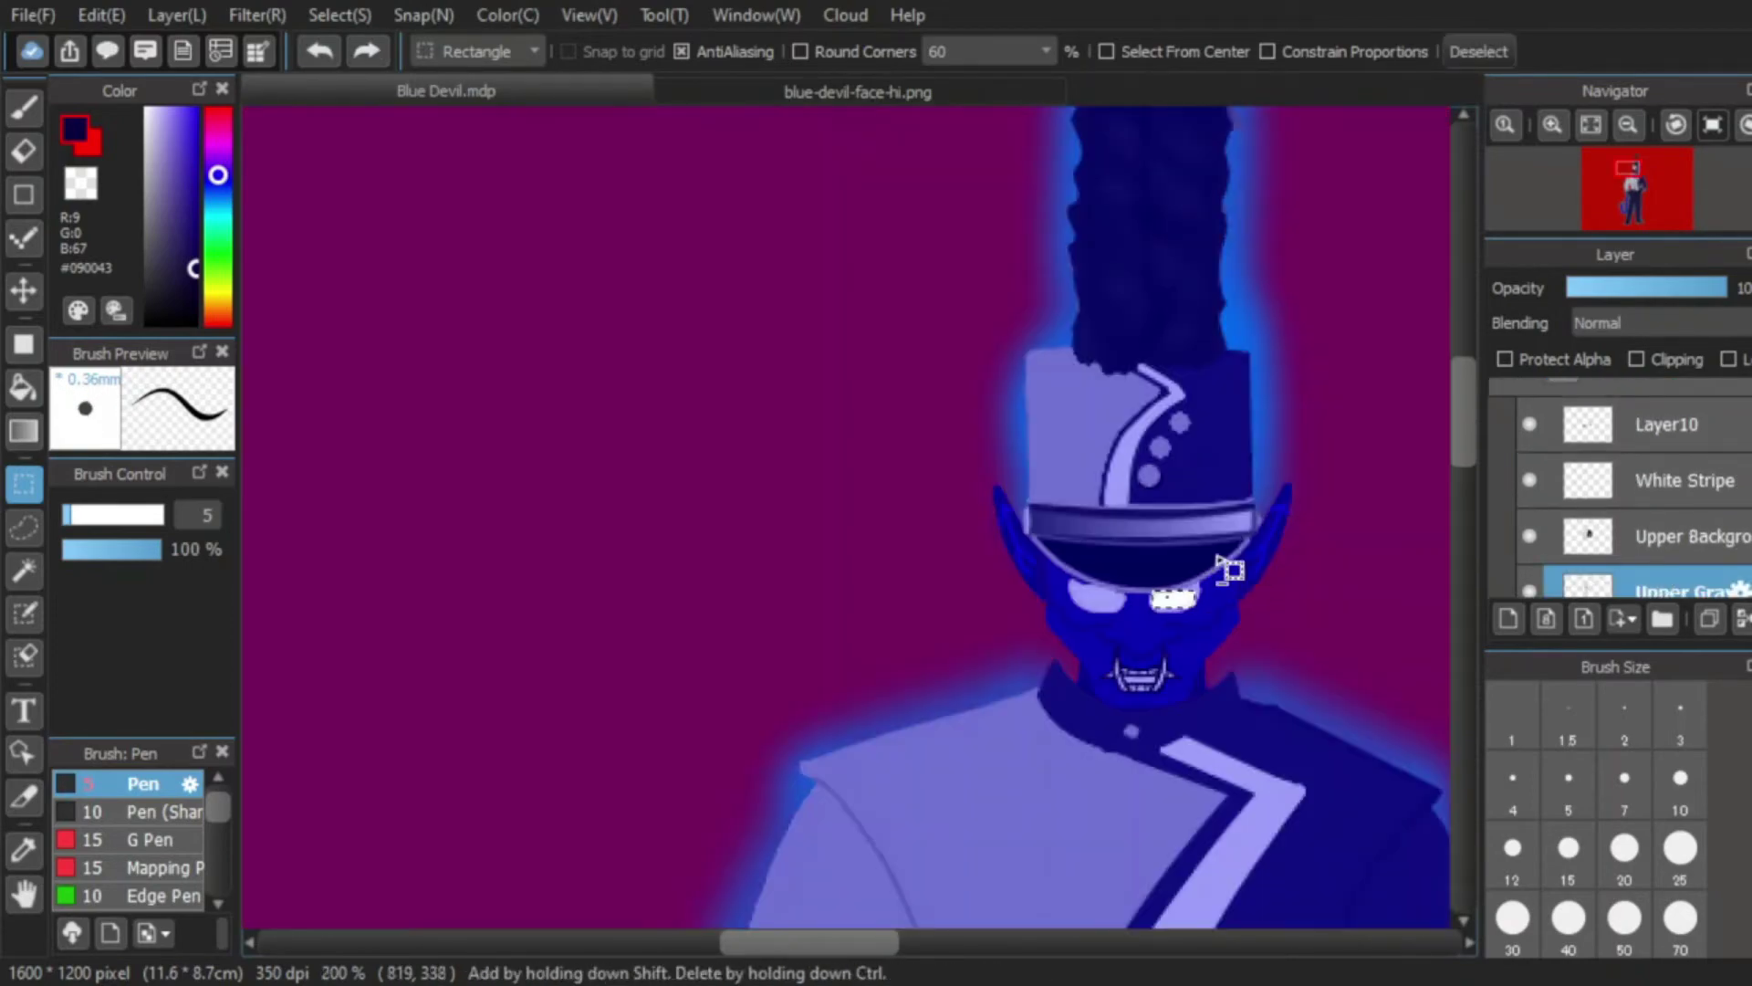
left_click(1216, 563)
Step: Examine the face, collar and full figure at several magnifications
scroll(917, 584, "down", 6)
scroll(922, 584, "up", 5)
scroll(1086, 347, "up", 3)
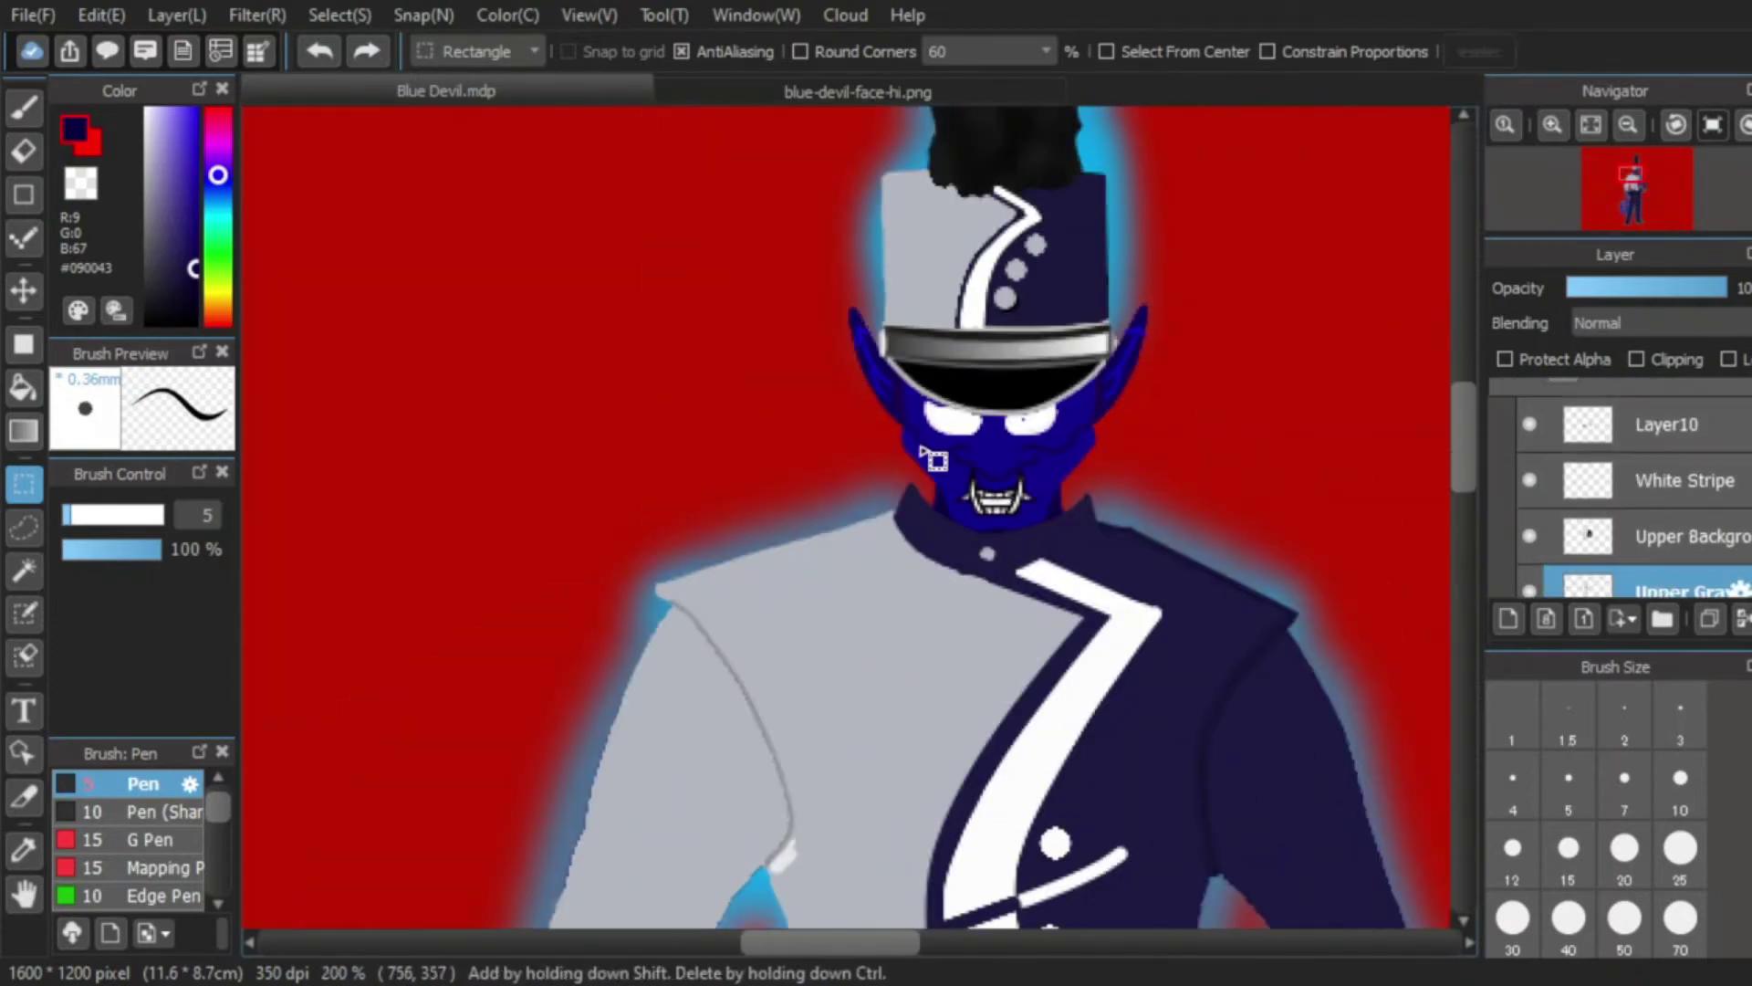
scroll(1077, 444, "down", 2)
scroll(1081, 448, "up", 2)
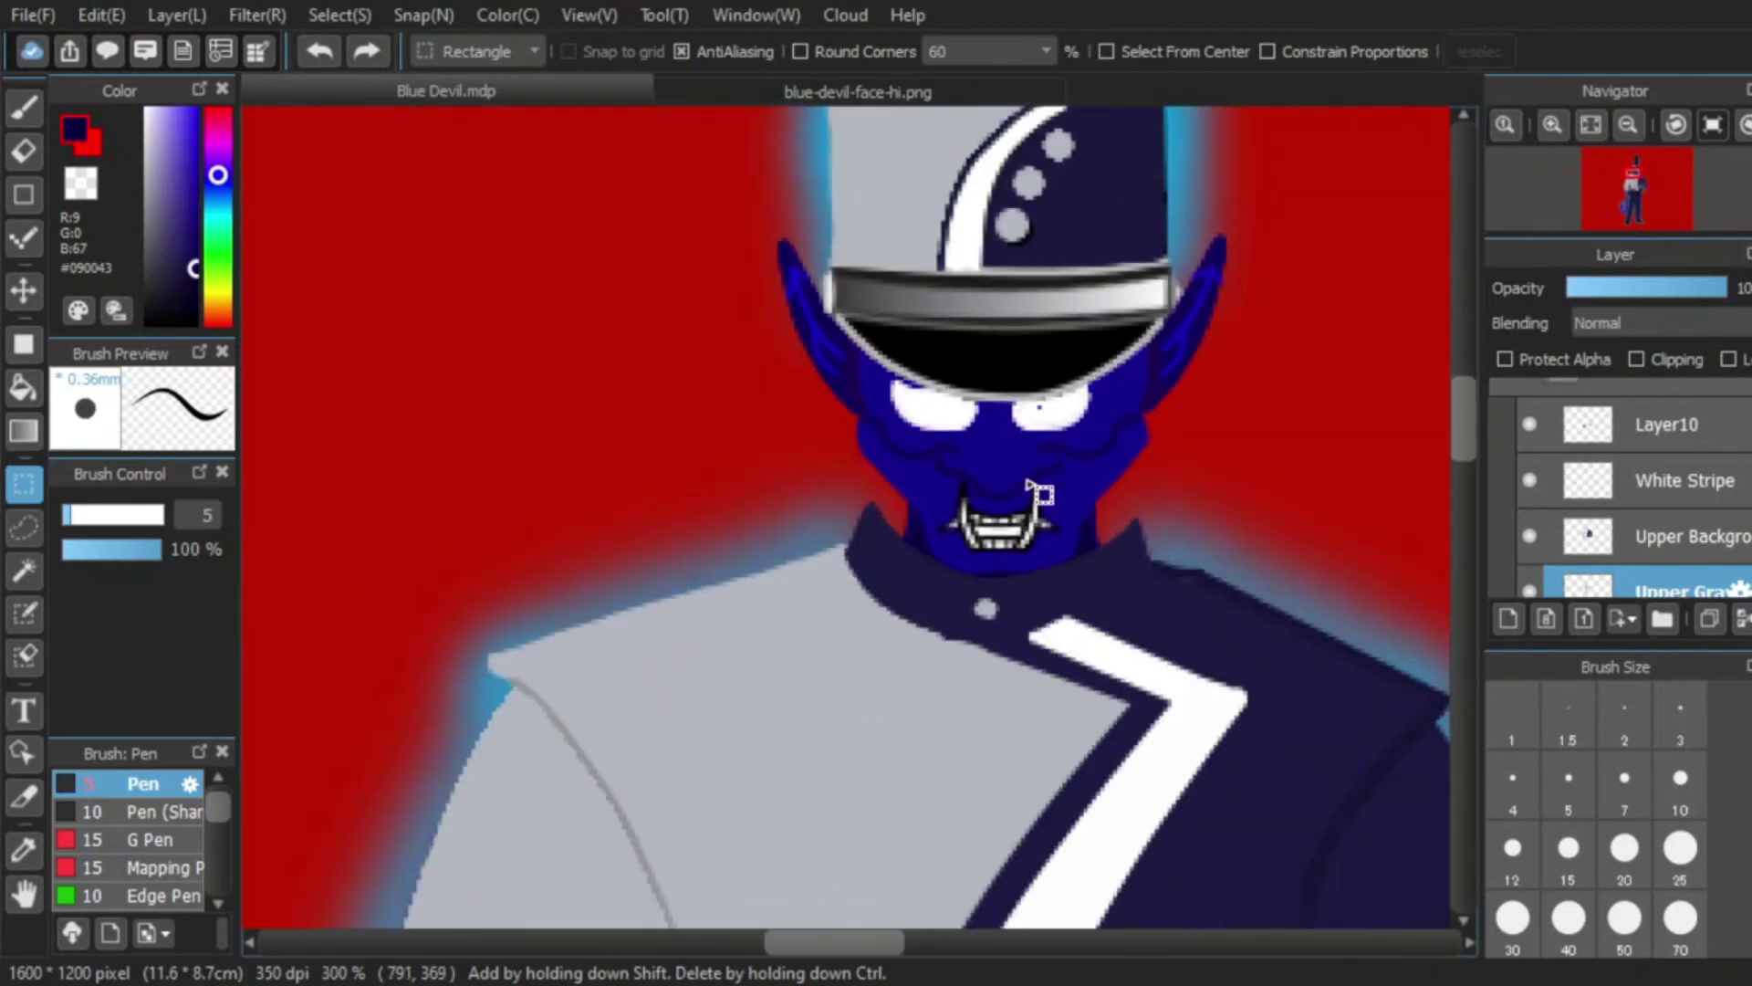
scroll(1146, 496, "down", 6)
scroll(1116, 229, "down", 2)
scroll(1045, 451, "up", 3)
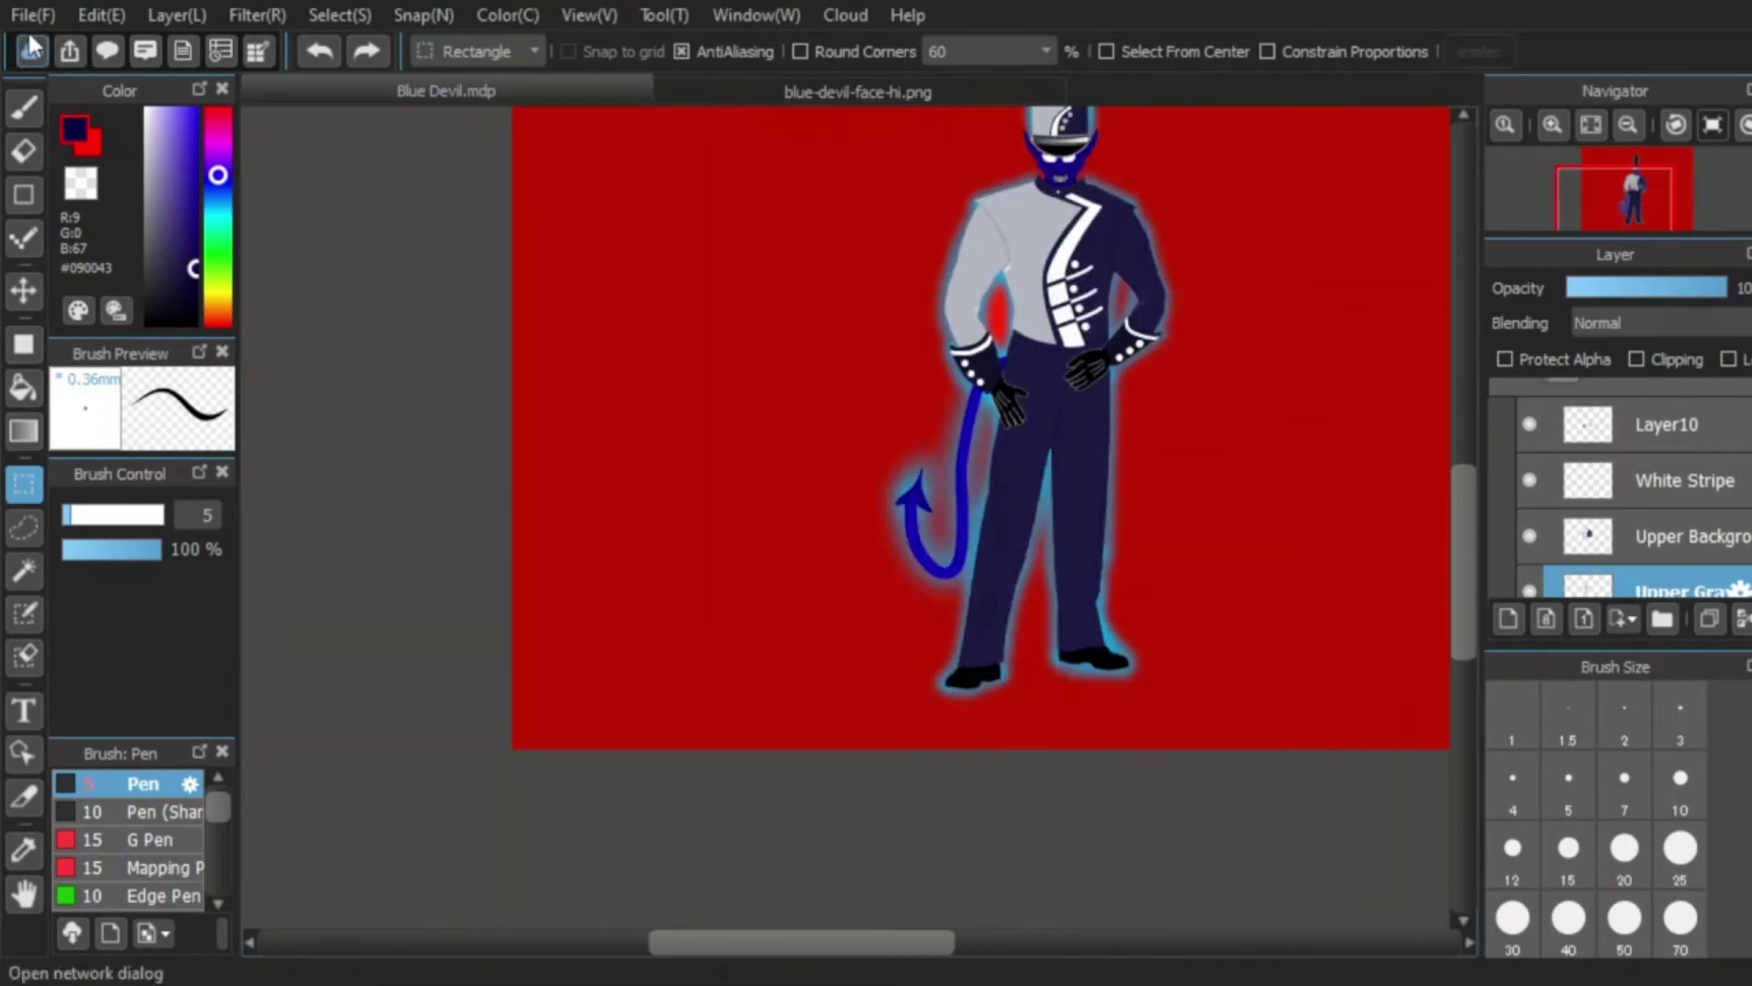
scroll(644, 416, "down", 1)
scroll(908, 173, "up", 1)
left_click_drag(1461, 521, 1460, 510)
scroll(940, 925, "right", 2)
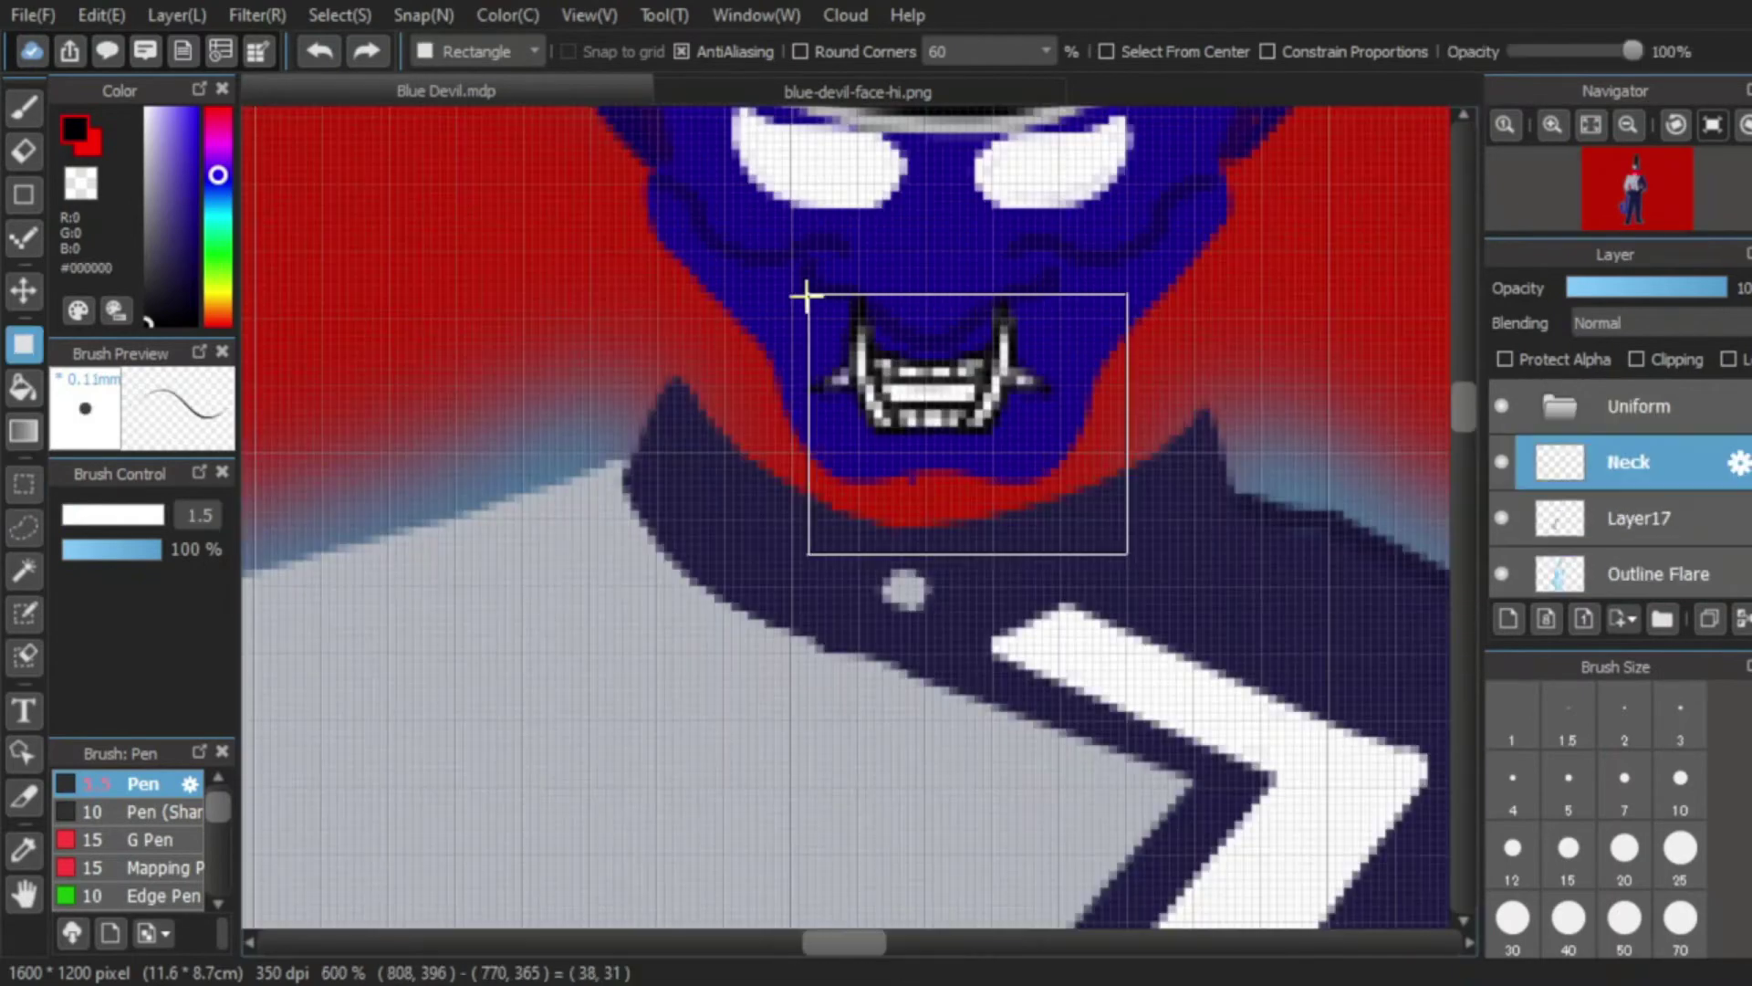
Step: Try to fill the neck gap on the Neck layer with a solid black rectangle about 38 by 31 px
left_click_drag(807, 294, 748, 278)
scroll(754, 278, "down", 3)
scroll(1294, 594, "up", 4)
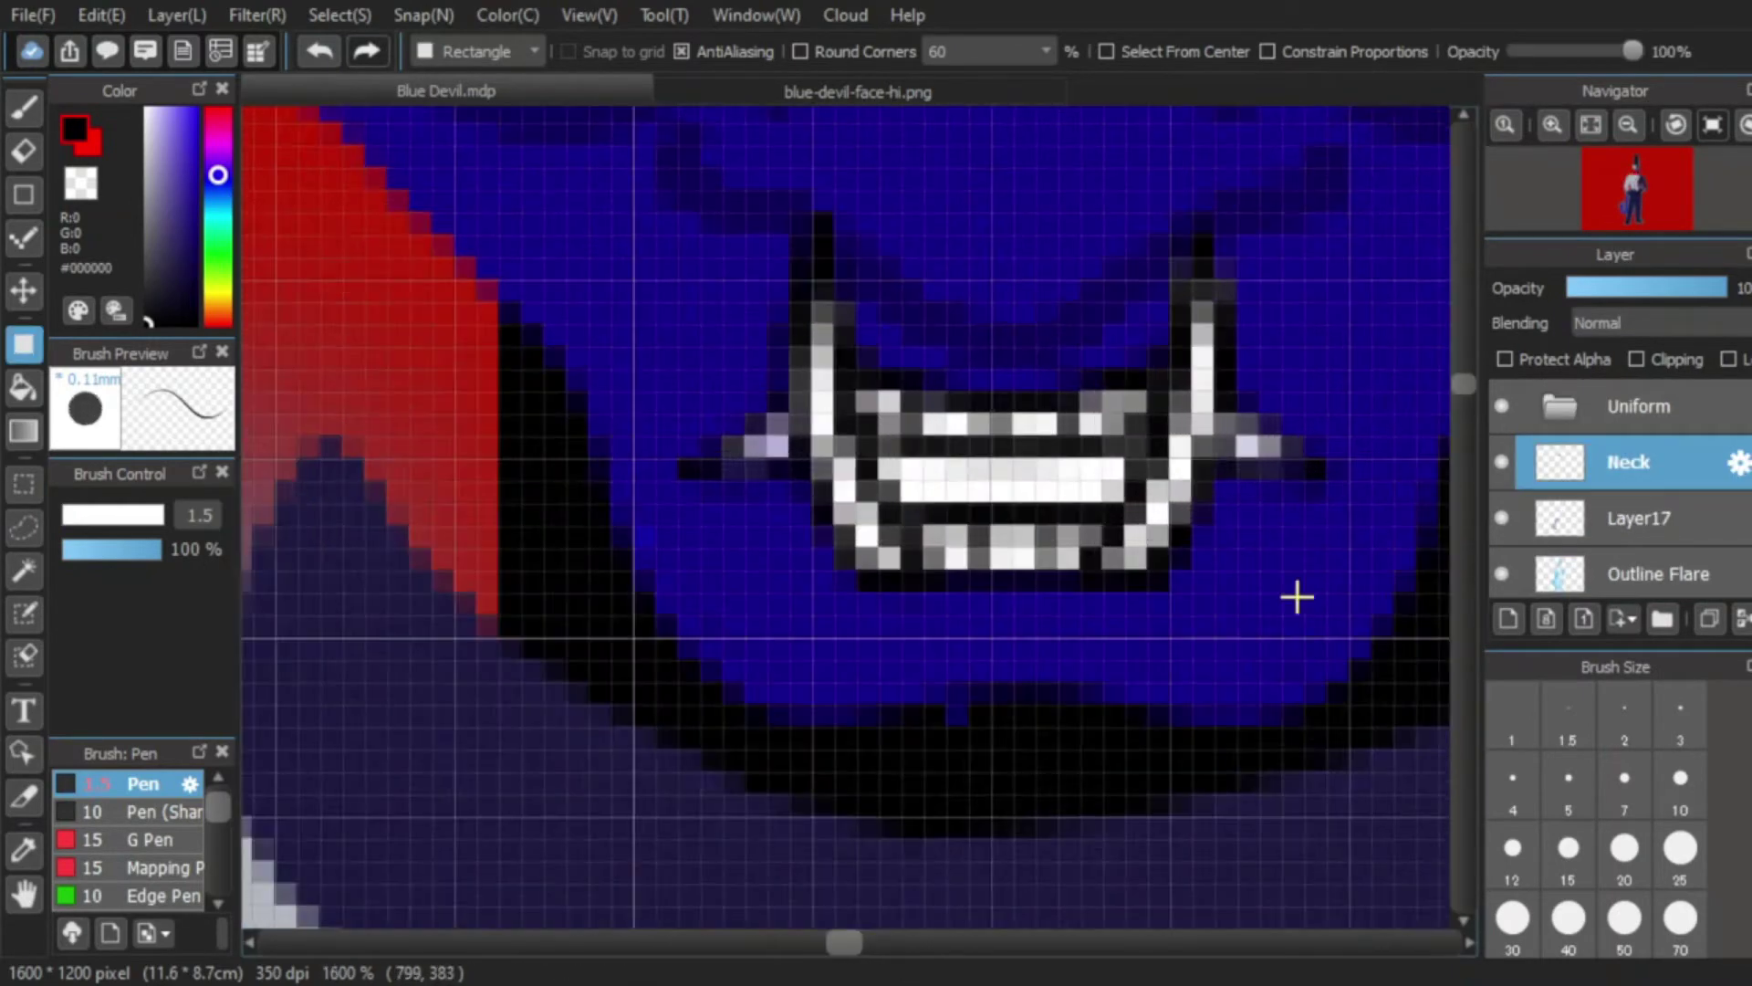
scroll(896, 445, "down", 2)
left_click_drag(895, 445, 1374, 756)
scroll(1232, 713, "down", 2)
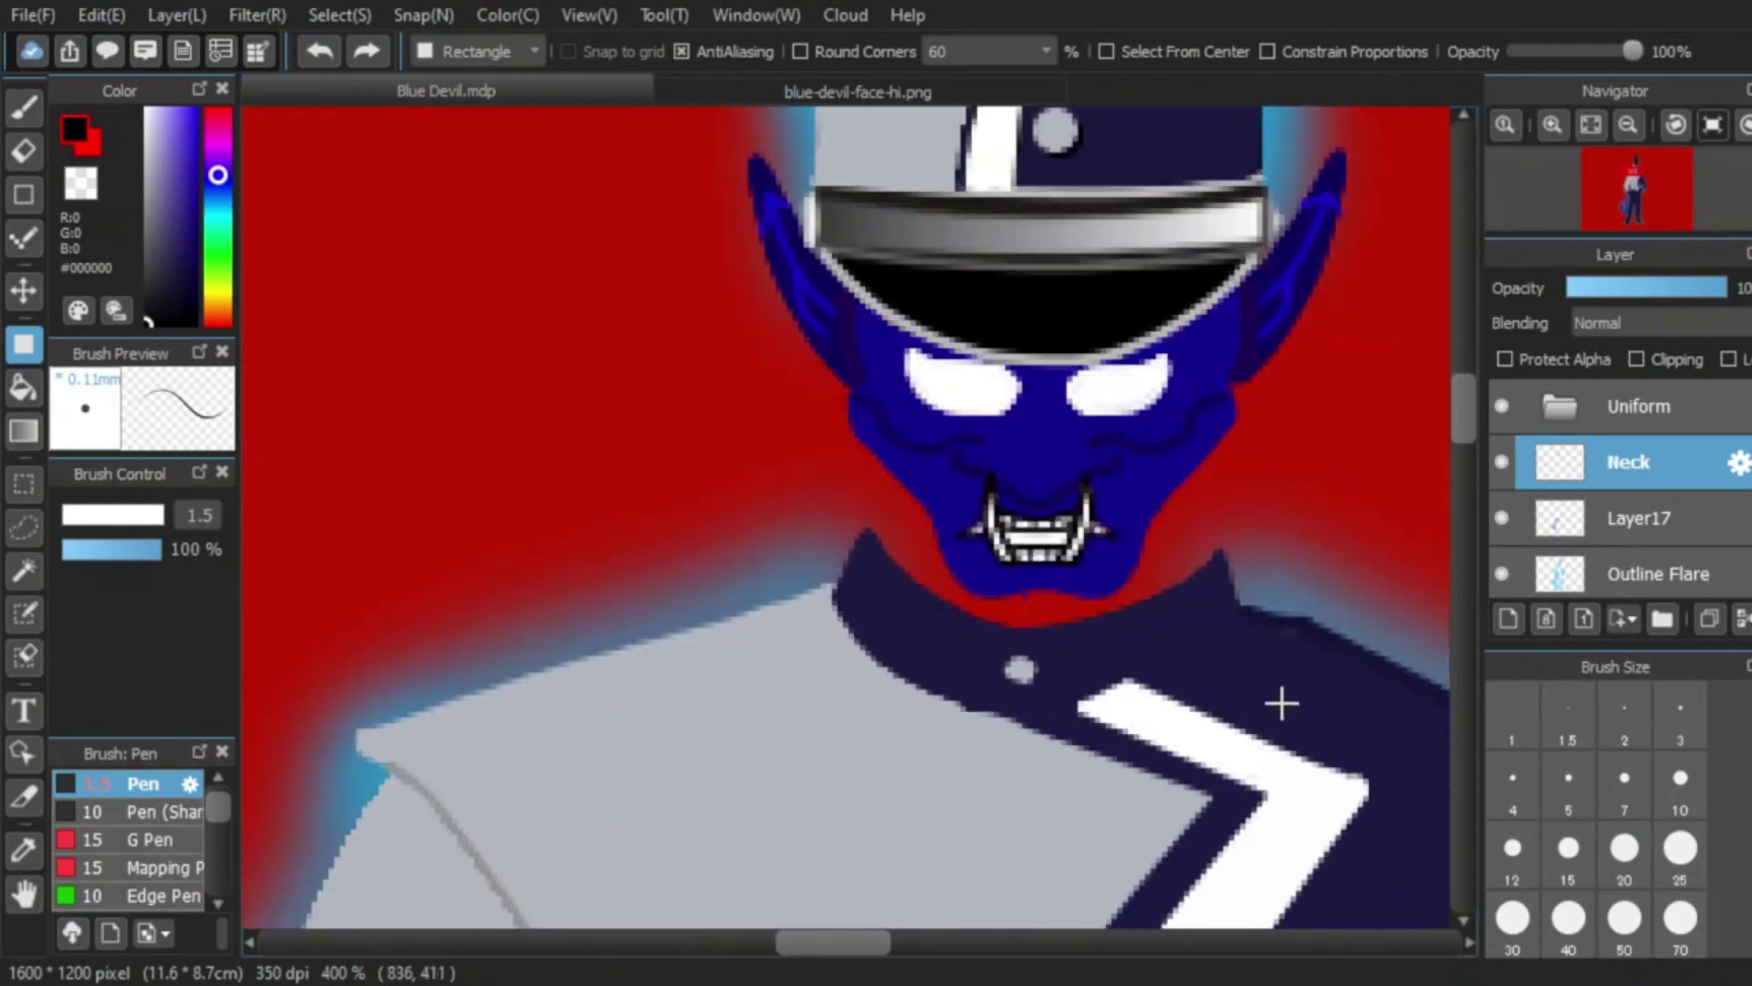
scroll(810, 497, "up", 2)
scroll(981, 429, "down", 2)
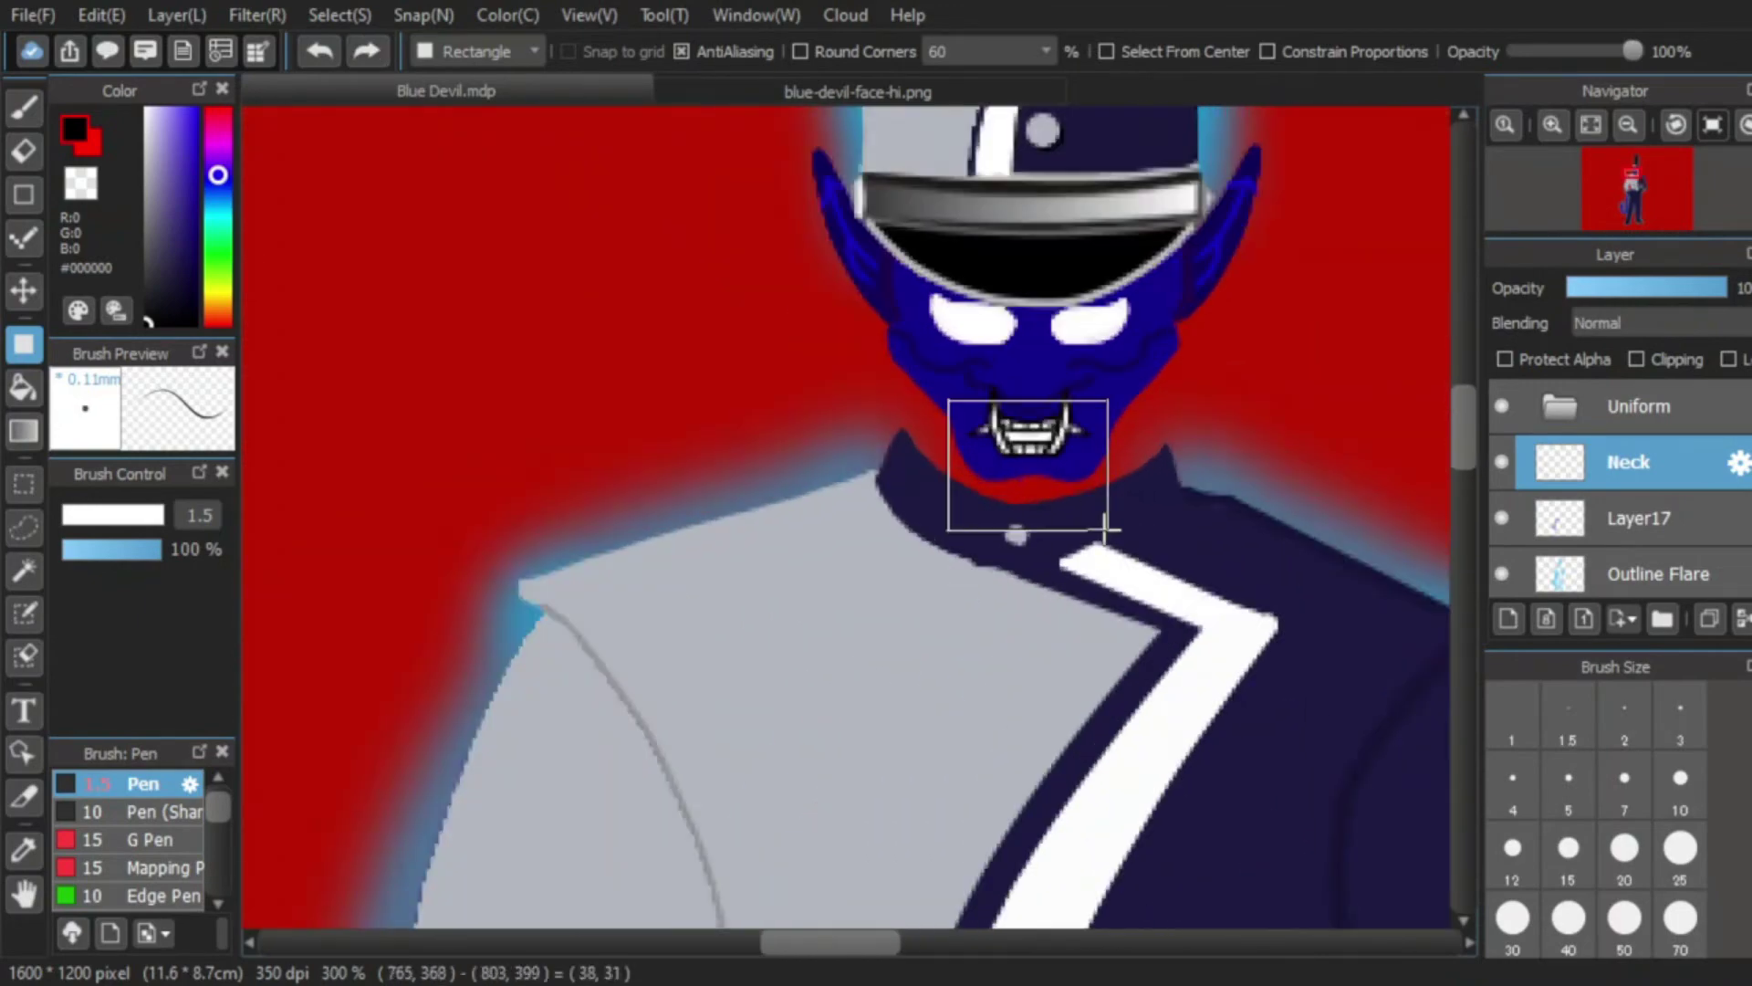
Step: Draw a solid black rectangle on the Neck layer behind the jaw, reaching down to the collar
left_click_drag(1105, 528, 1114, 533)
scroll(1035, 347, "down", 1)
scroll(1035, 356, "up", 3)
left_click_drag(1158, 476, 1208, 637)
scroll(1084, 373, "down", 3)
scroll(1077, 334, "up", 4)
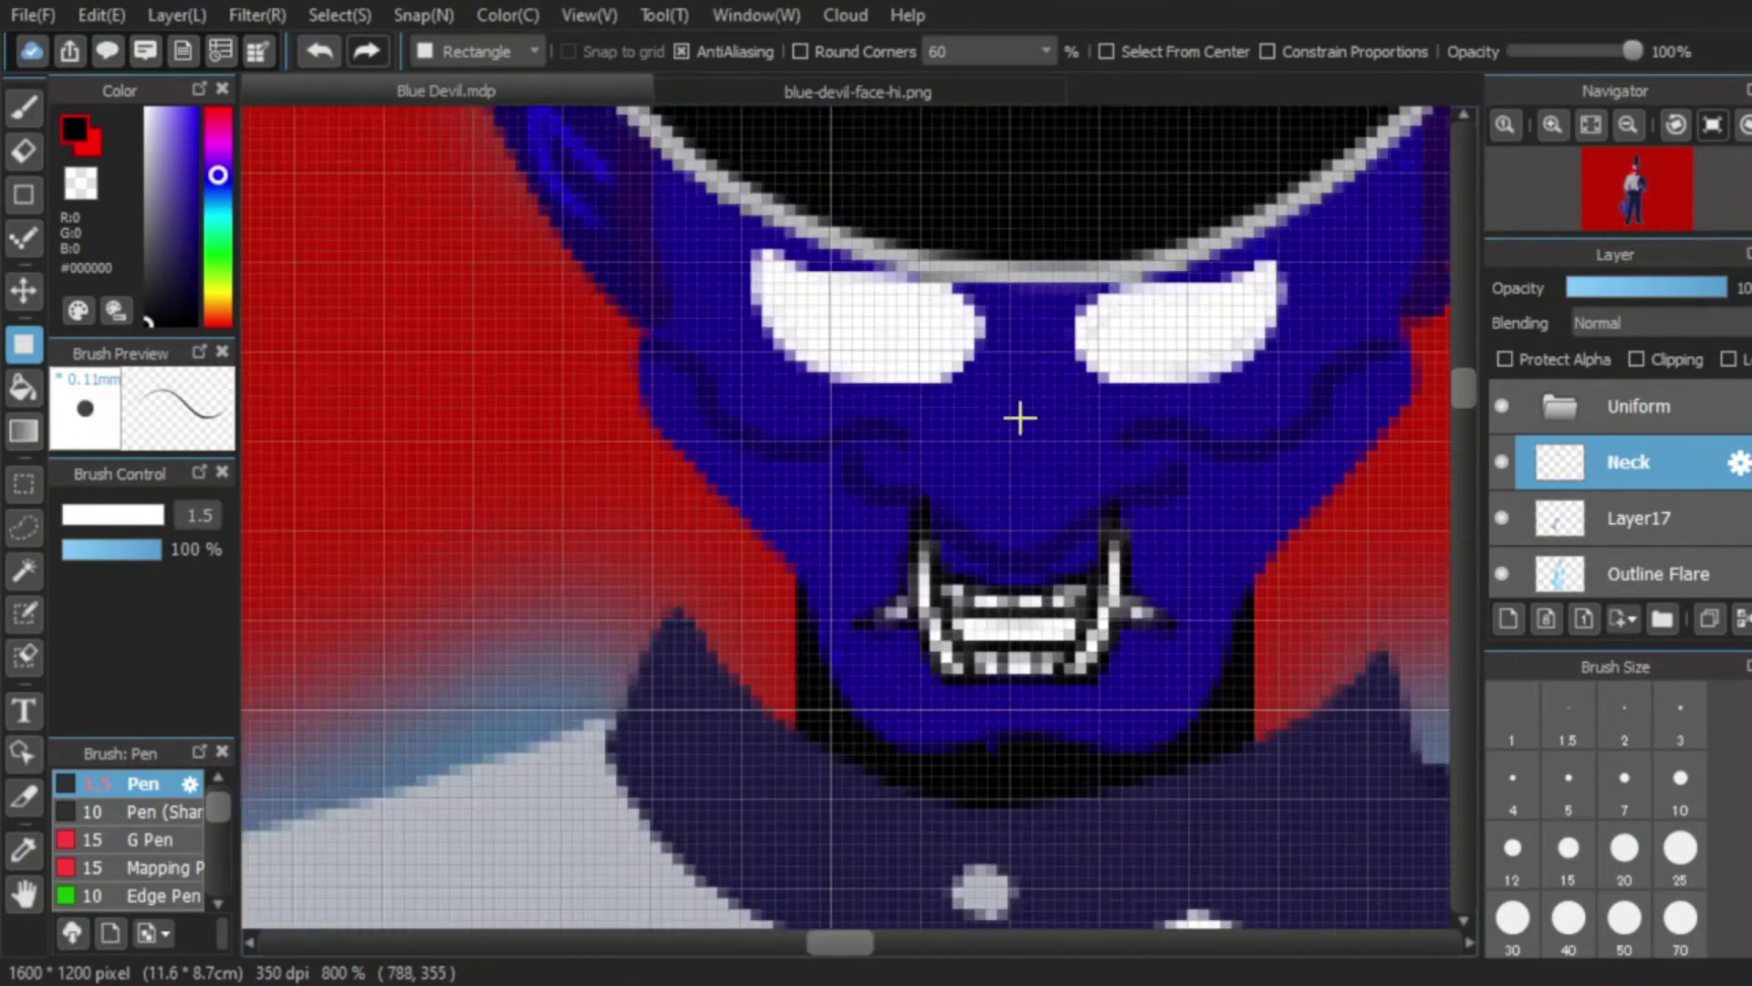
Step: Paint the left edge of the neck in dark purple #1E0157 on new layer Layer35 with a size 1.5 pen
scroll(1020, 418, "down", 1)
key("b")
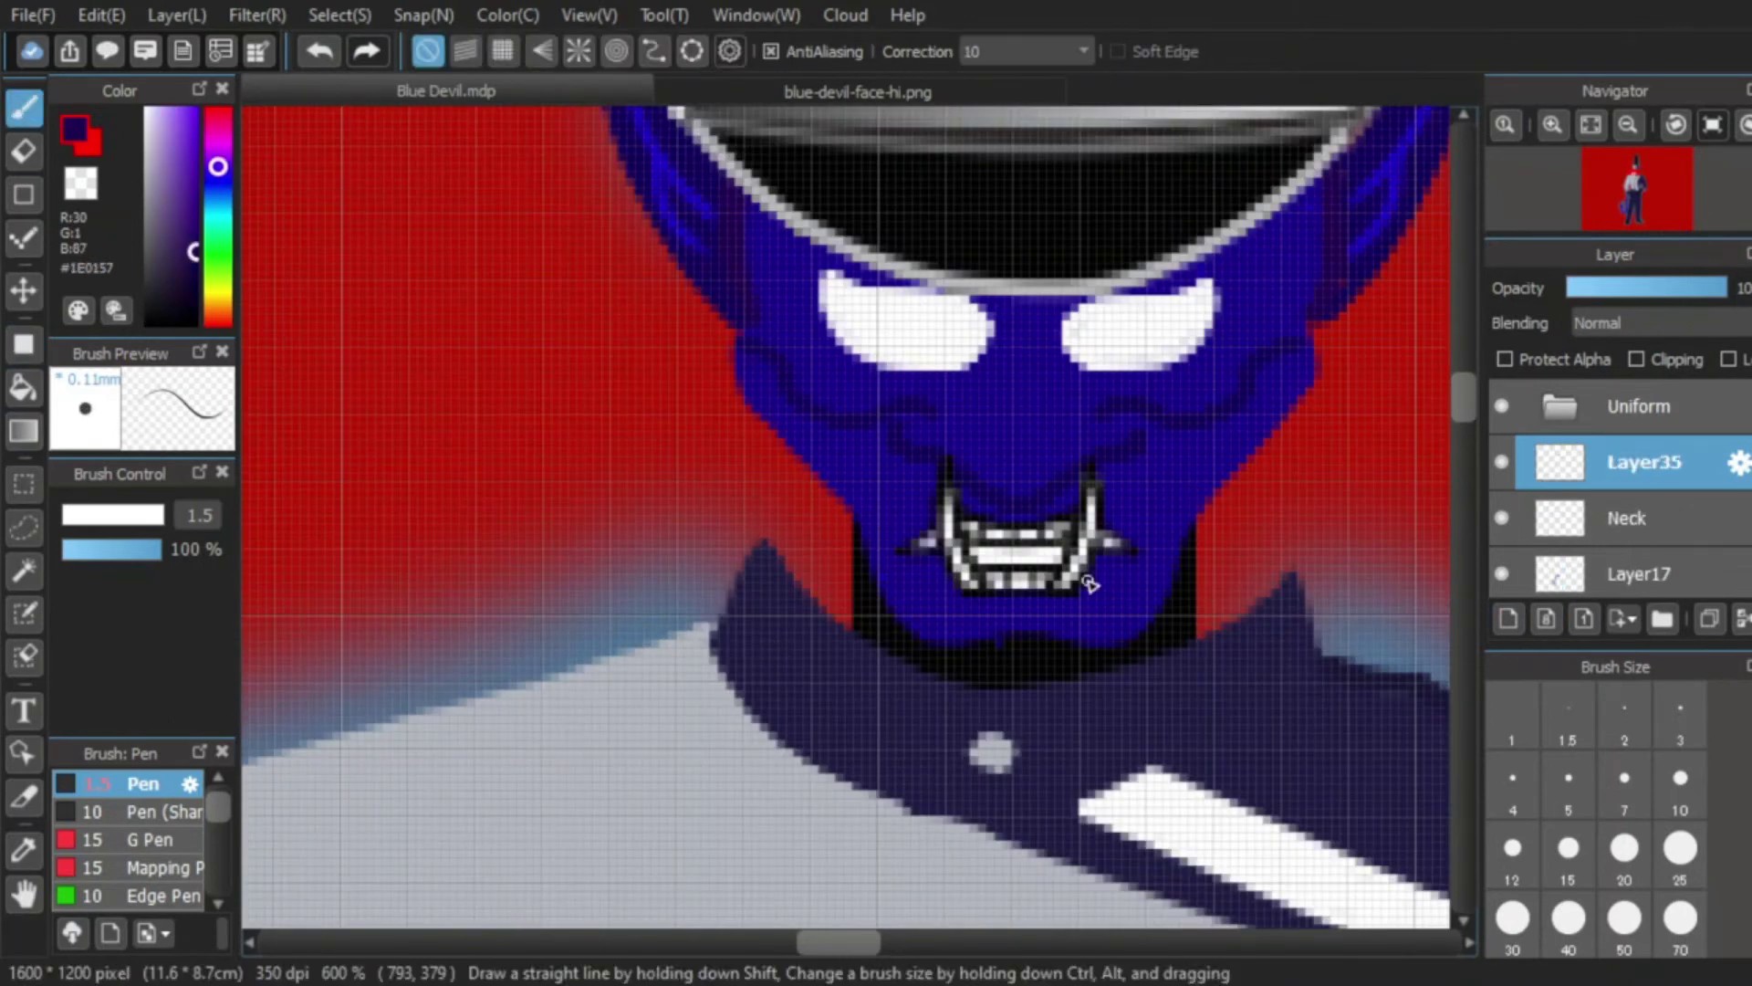
scroll(822, 547, "up", 2)
left_click_drag(877, 502, 873, 639)
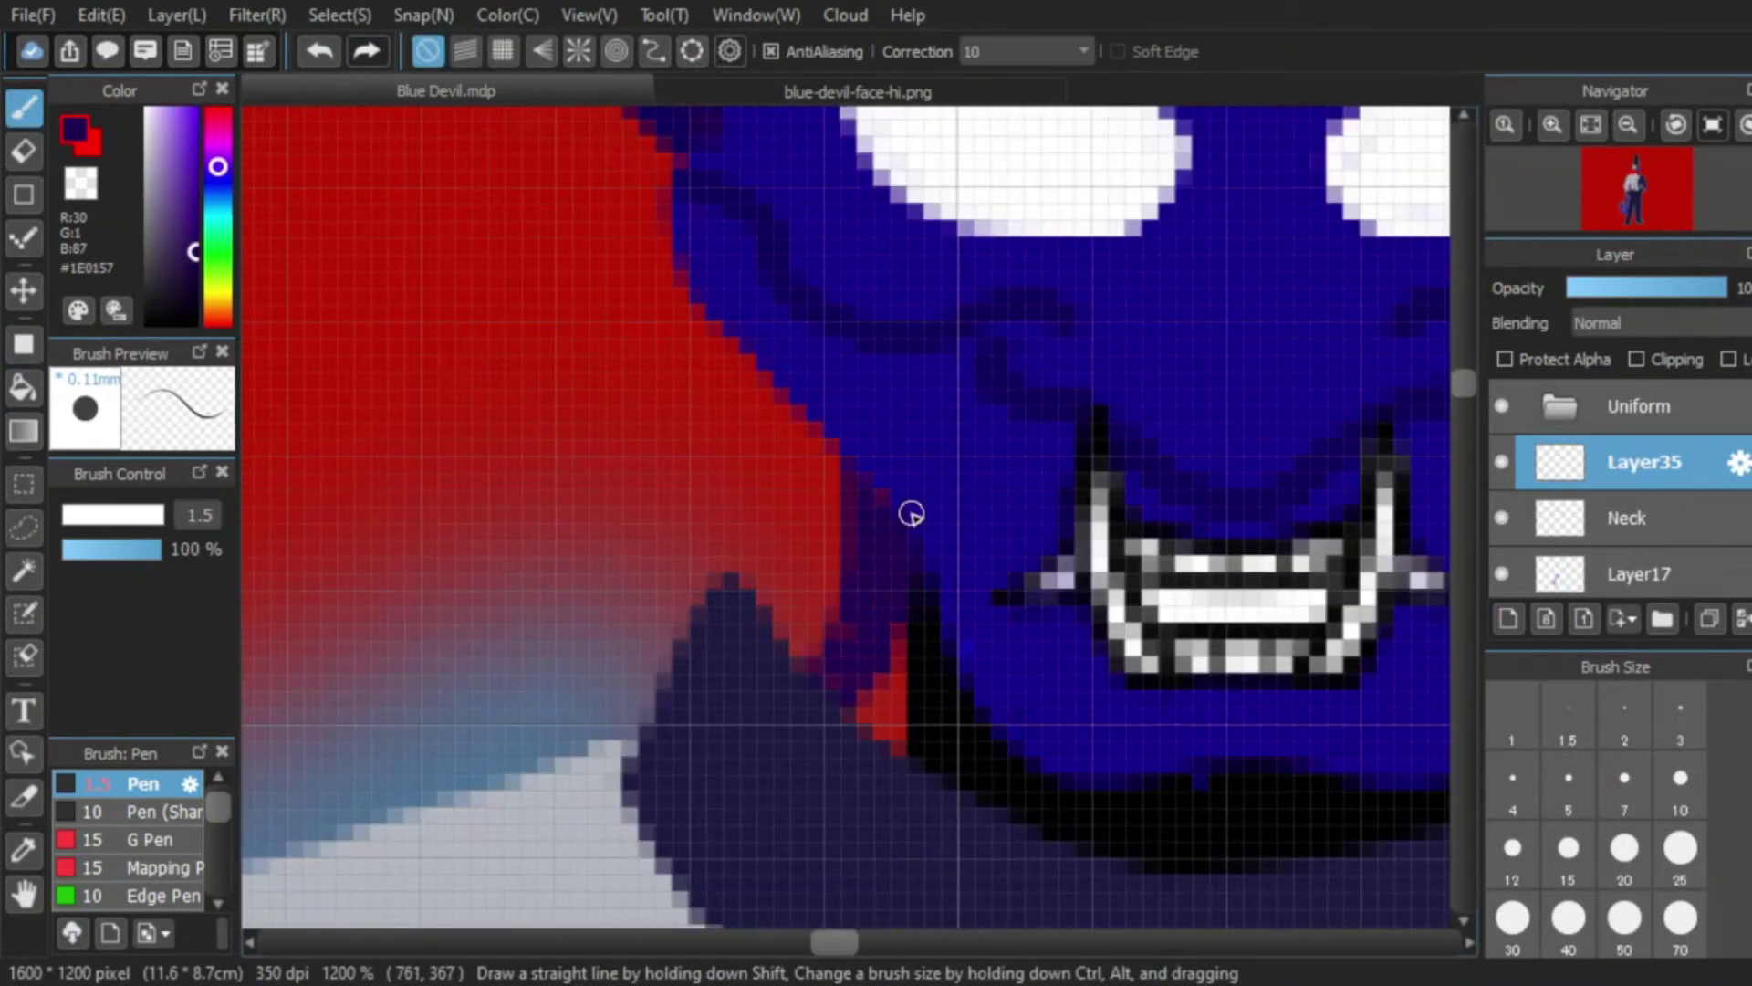
Step: Move Layer35 below the Neck layer and fill in both neck edges down to the collar in dark purple #1E0157
left_click_drag(1613, 464, 1613, 529)
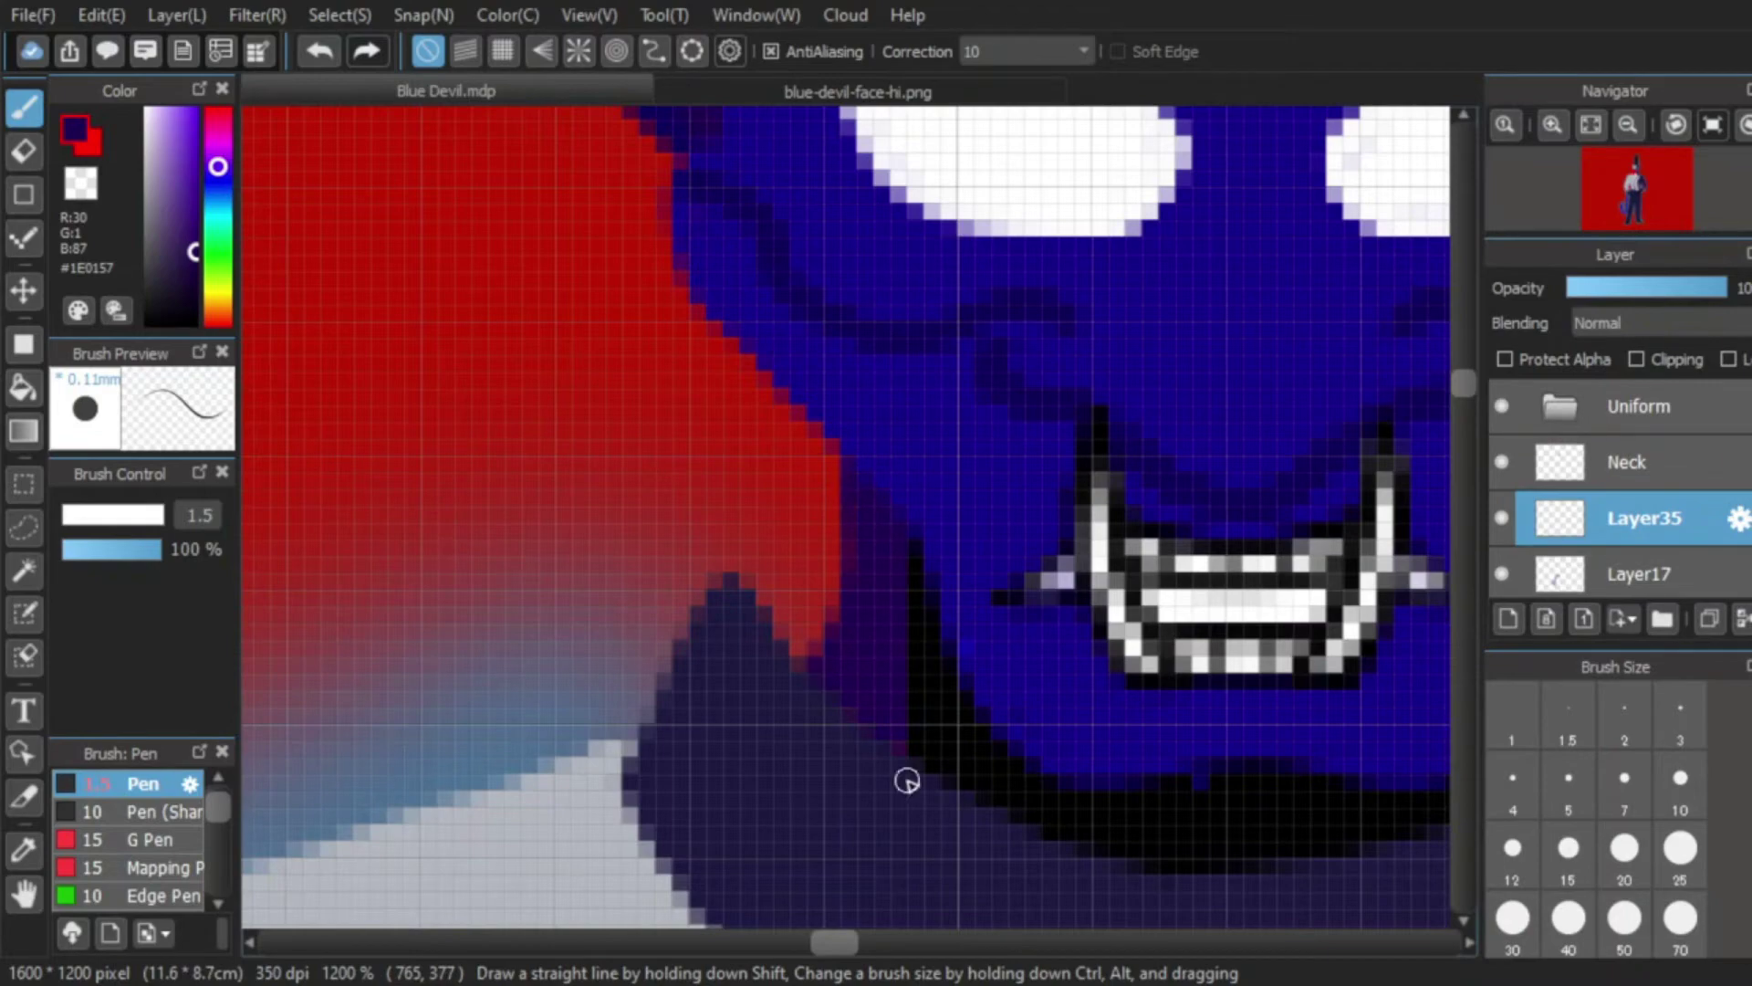
scroll(907, 780, "down", 4)
scroll(1155, 767, "up", 5)
mouse_move(977, 573)
left_mouse_down()
mouse_move(1042, 790)
mouse_move(965, 796)
mouse_move(920, 687)
mouse_move(957, 376)
mouse_move(924, 470)
mouse_move(961, 350)
mouse_move(1041, 716)
left_mouse_up()
scroll(1041, 716, "down", 8)
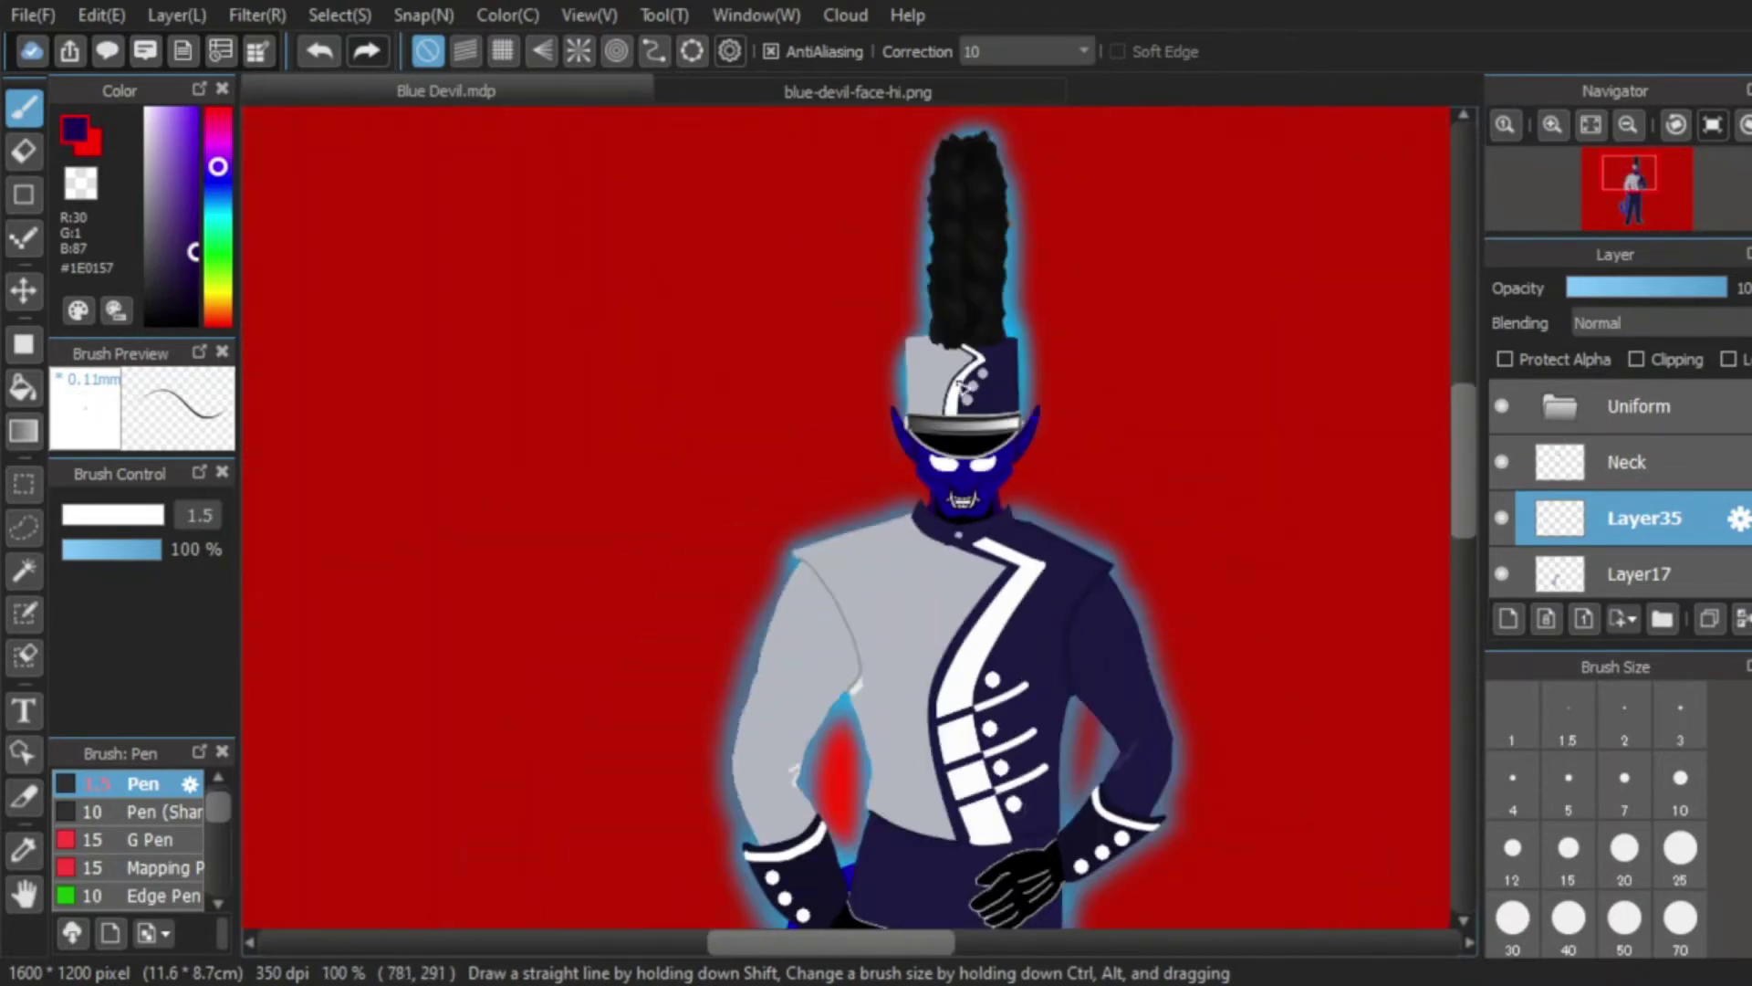
Step: Merge the Neck layer with Layer35 beneath it
scroll(965, 450, "down", 2)
key("m")
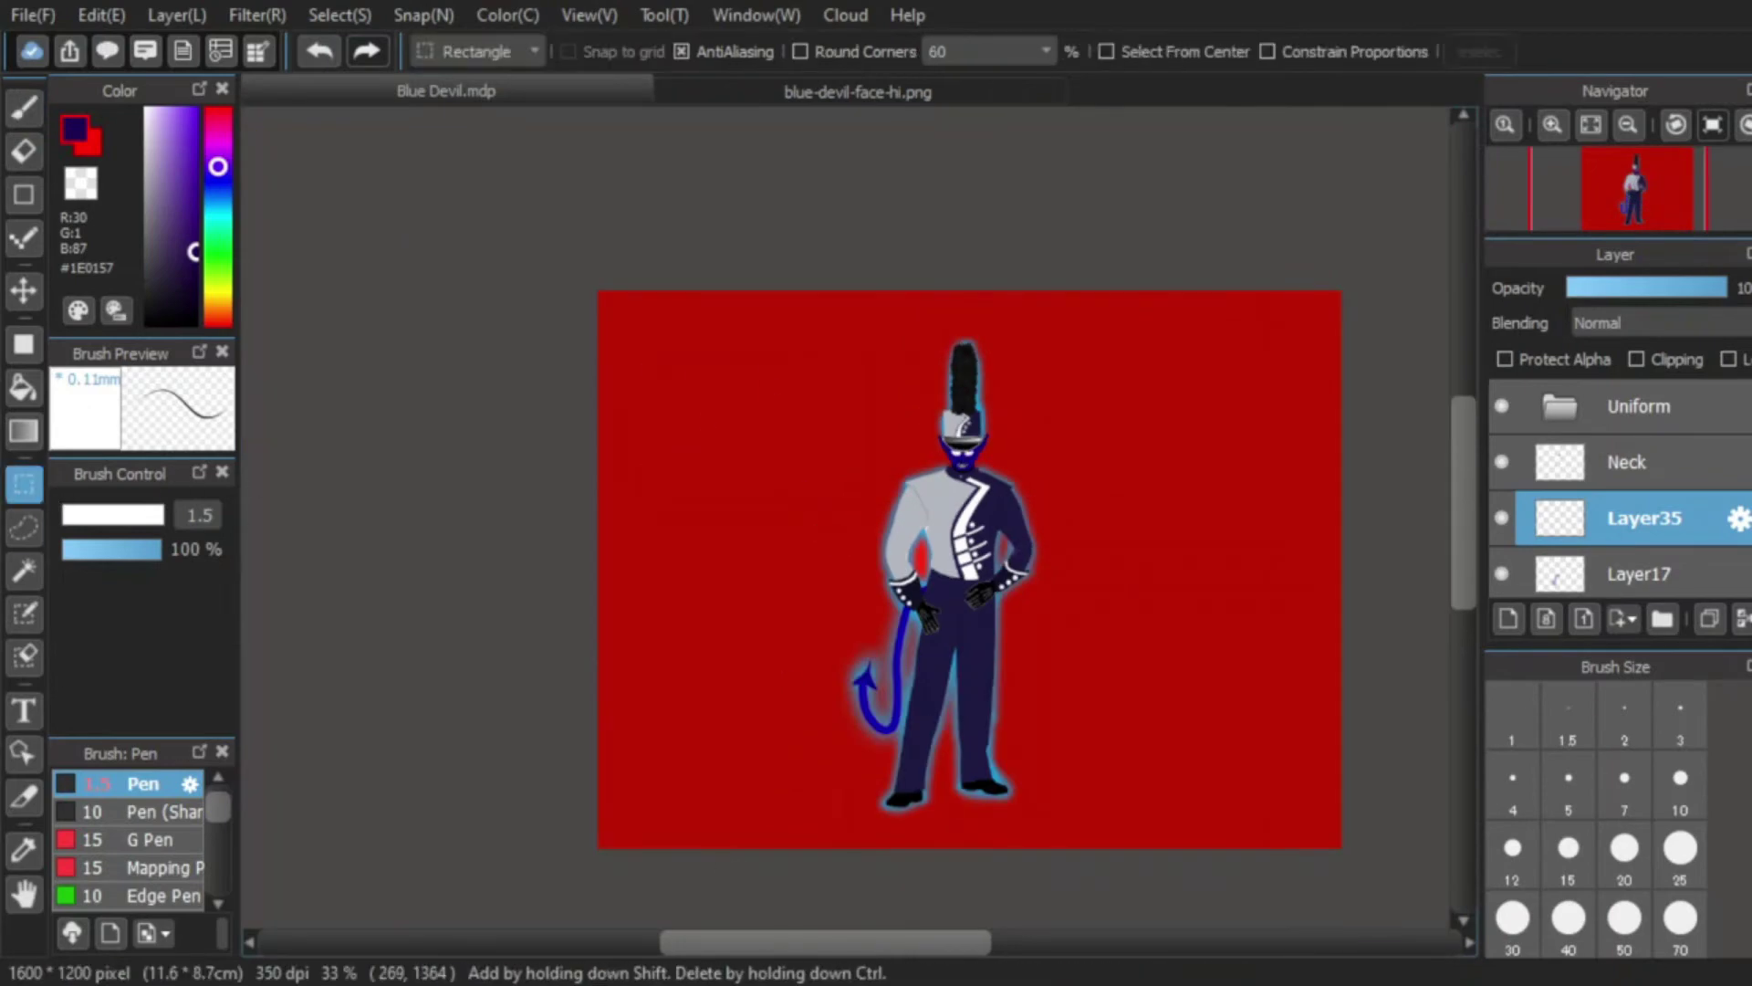
scroll(993, 320, "up", 4)
scroll(1084, 434, "down", 1)
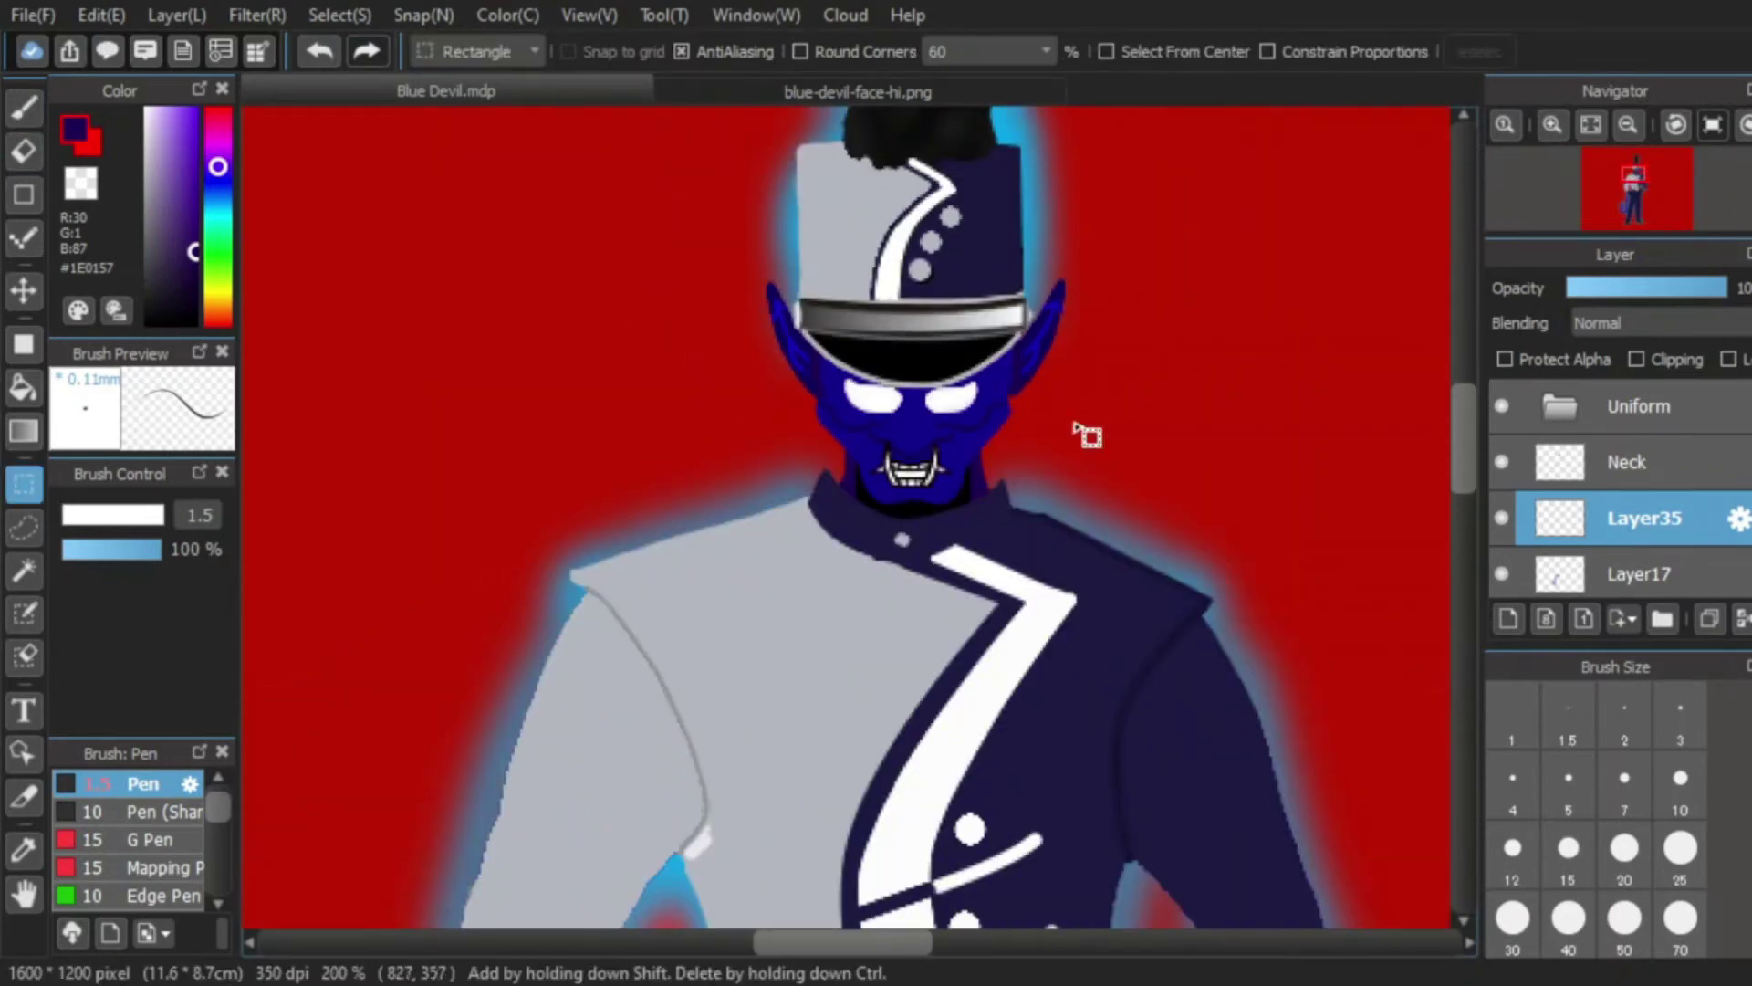
scroll(1624, 496, "down", 1)
scroll(1623, 498, "up", 1)
left_click(1602, 462)
left_click(1744, 620)
Step: Move the Neck layer into the group of face layers within Uniform and place it beneath the other face parts
left_click(1553, 408)
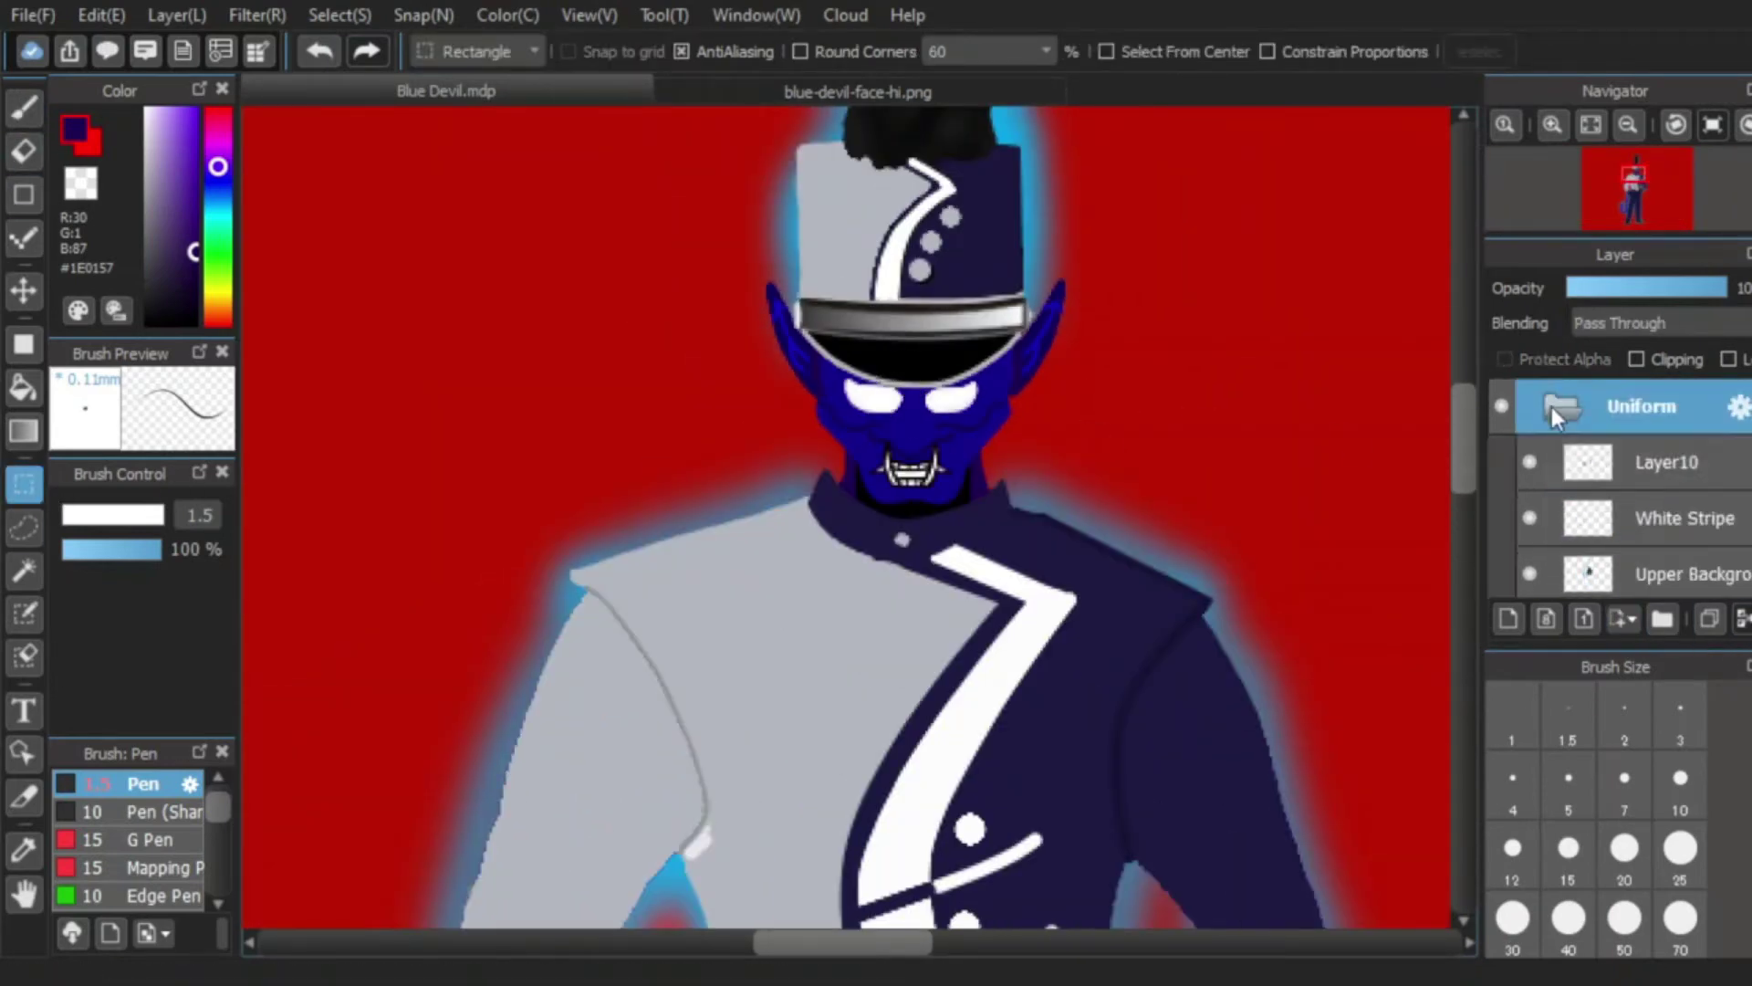
scroll(1602, 473, "down", 5)
scroll(1606, 484, "up", 1)
left_click(1617, 476)
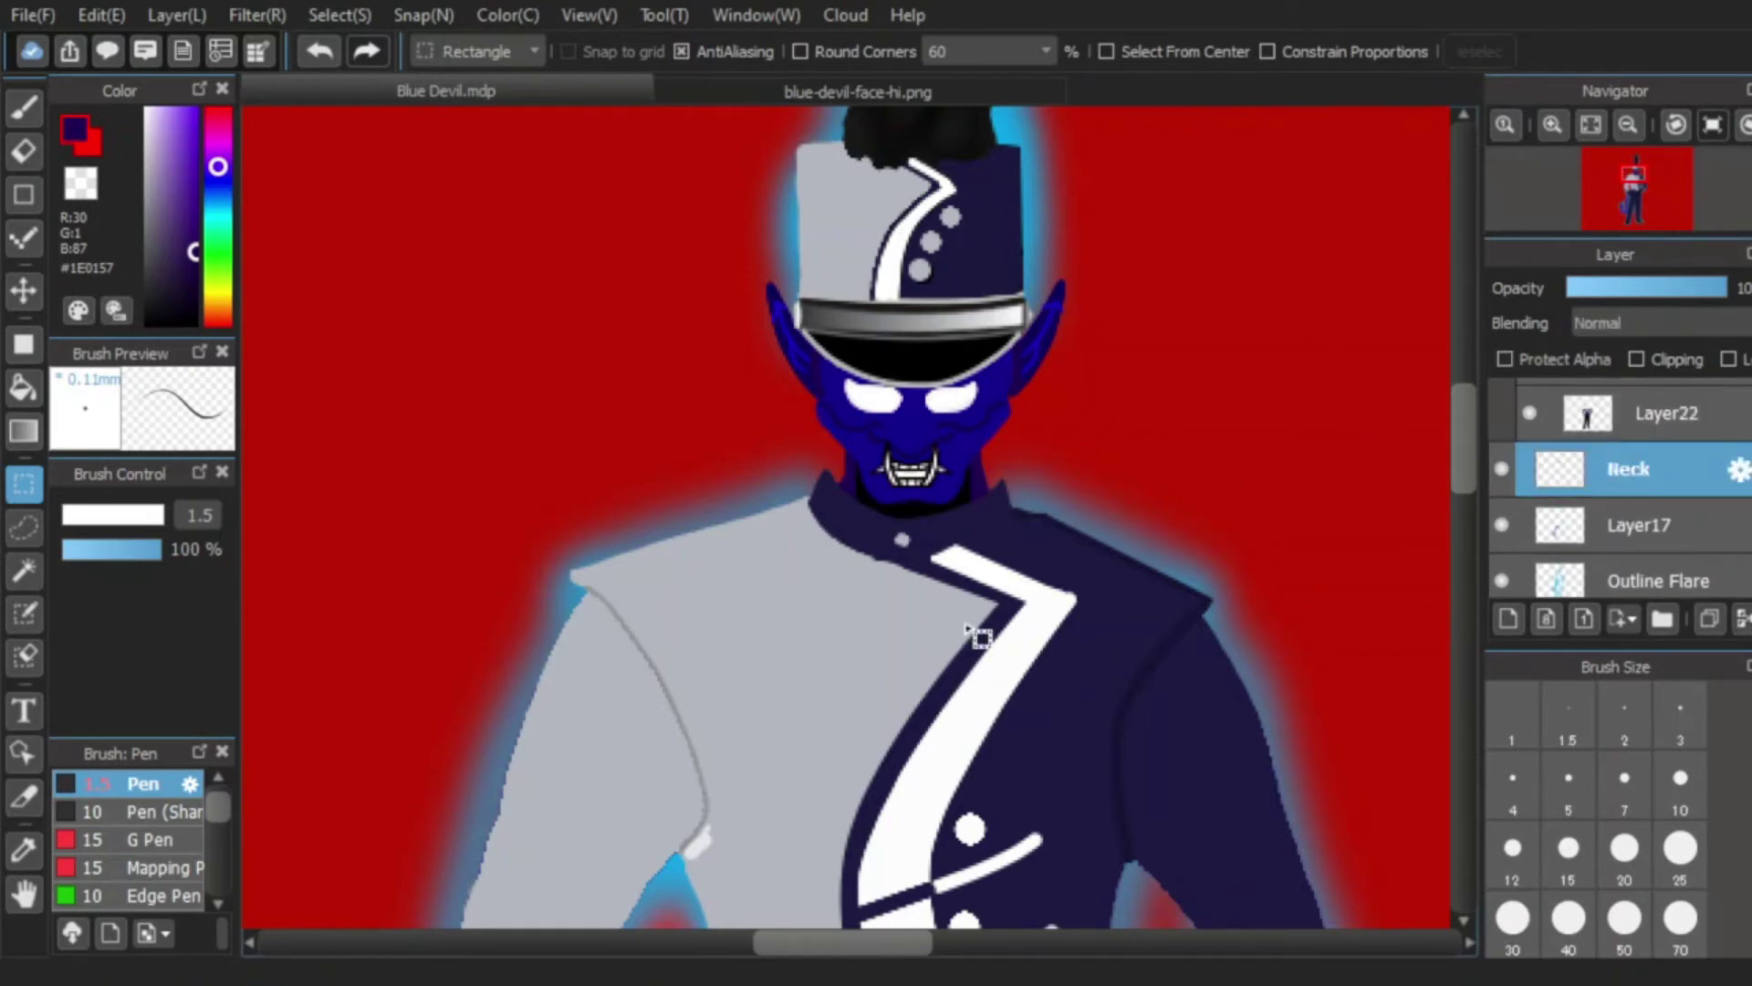
scroll(1621, 547, "up", 2)
left_click_drag(1621, 567, 1672, 571)
left_click(1583, 457)
scroll(1633, 484, "down", 1)
scroll(1674, 512, "down", 2)
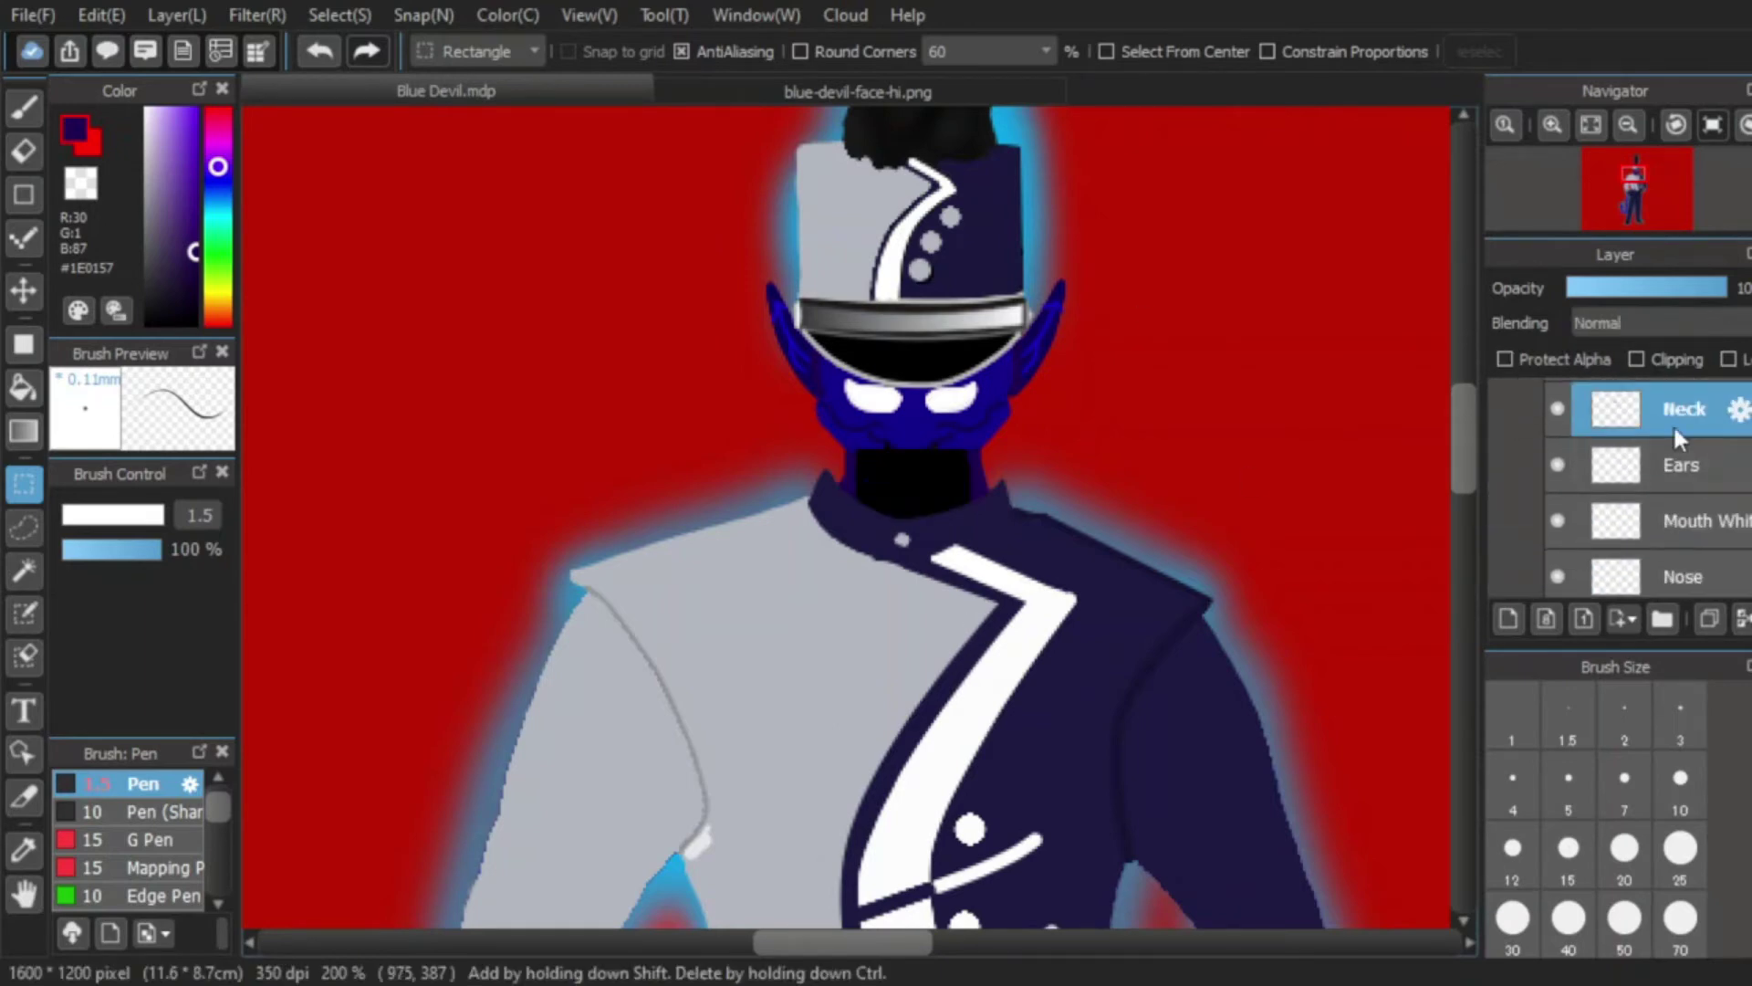
scroll(1674, 511, "down", 1)
left_click_drag(1674, 427, 1678, 565)
scroll(1680, 538, "down", 1)
Step: Select the nose area on the Nose layer and move the nose up slightly toward the eyes
left_click(1674, 529)
scroll(858, 381, "up", 3)
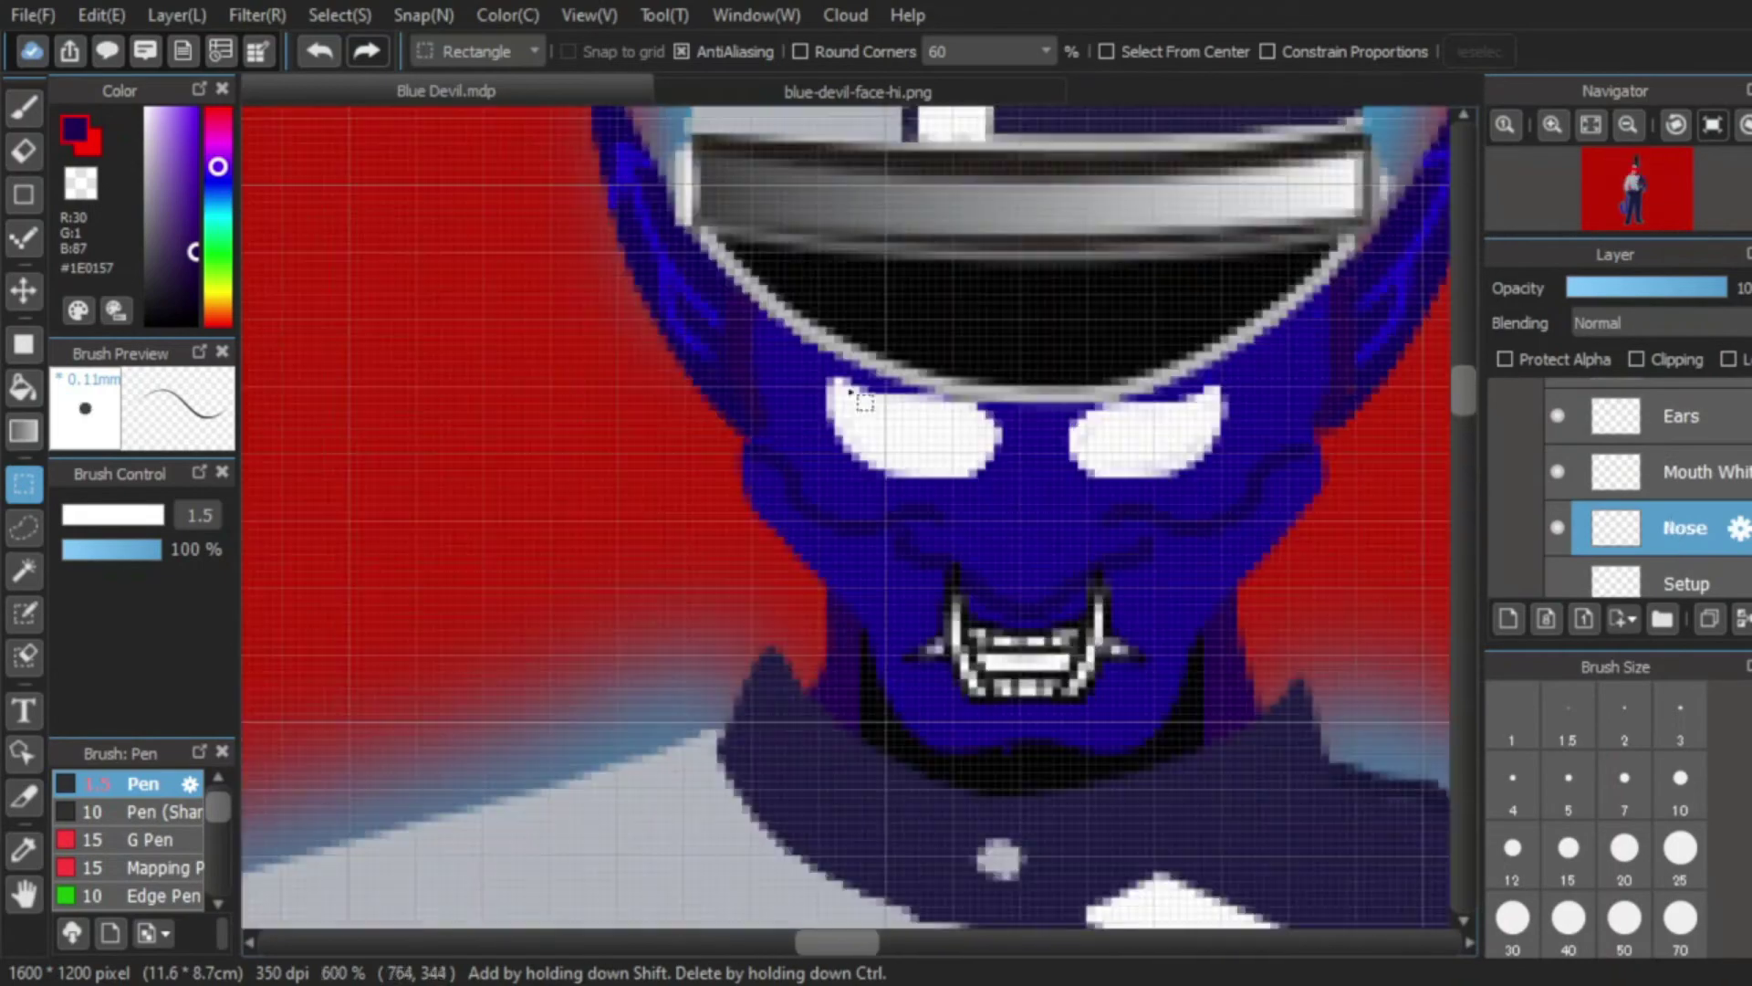
left_click_drag(708, 411, 1373, 637)
left_click(24, 290)
scroll(910, 501, "down", 3)
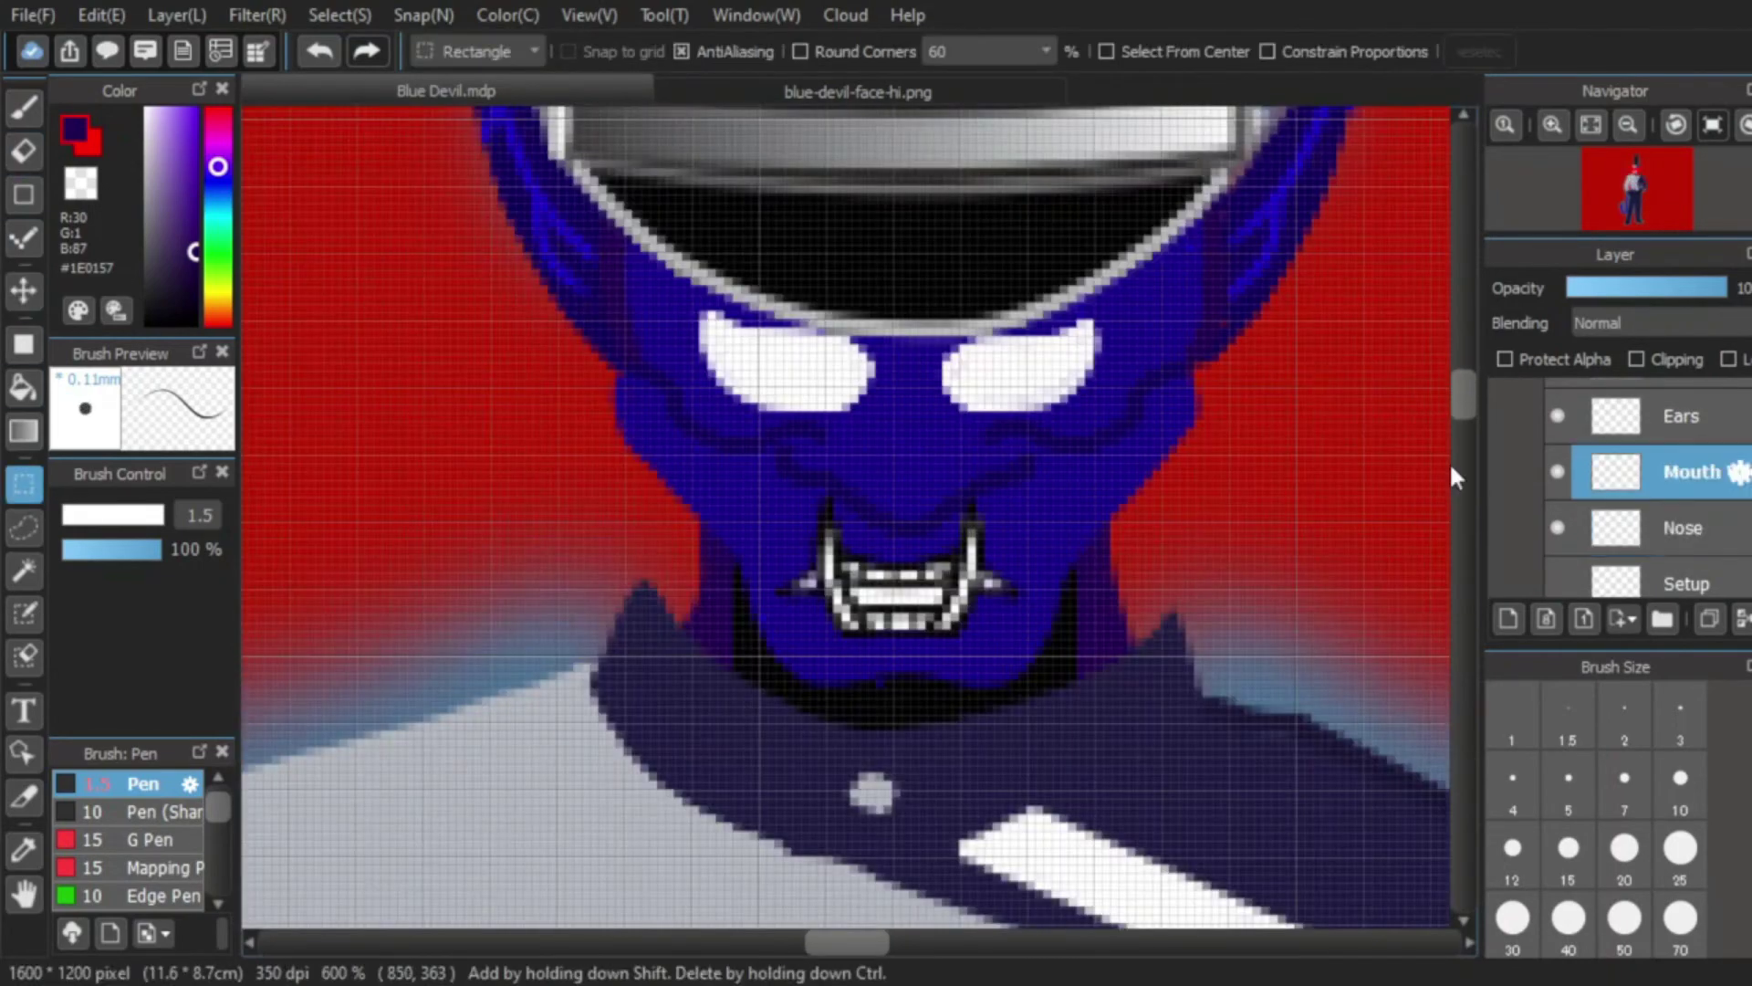
Step: Select the mouth area, about 35 by 25 px, on the mouth layer and adjust its position beneath the nose
left_click_drag(751, 473, 1043, 680)
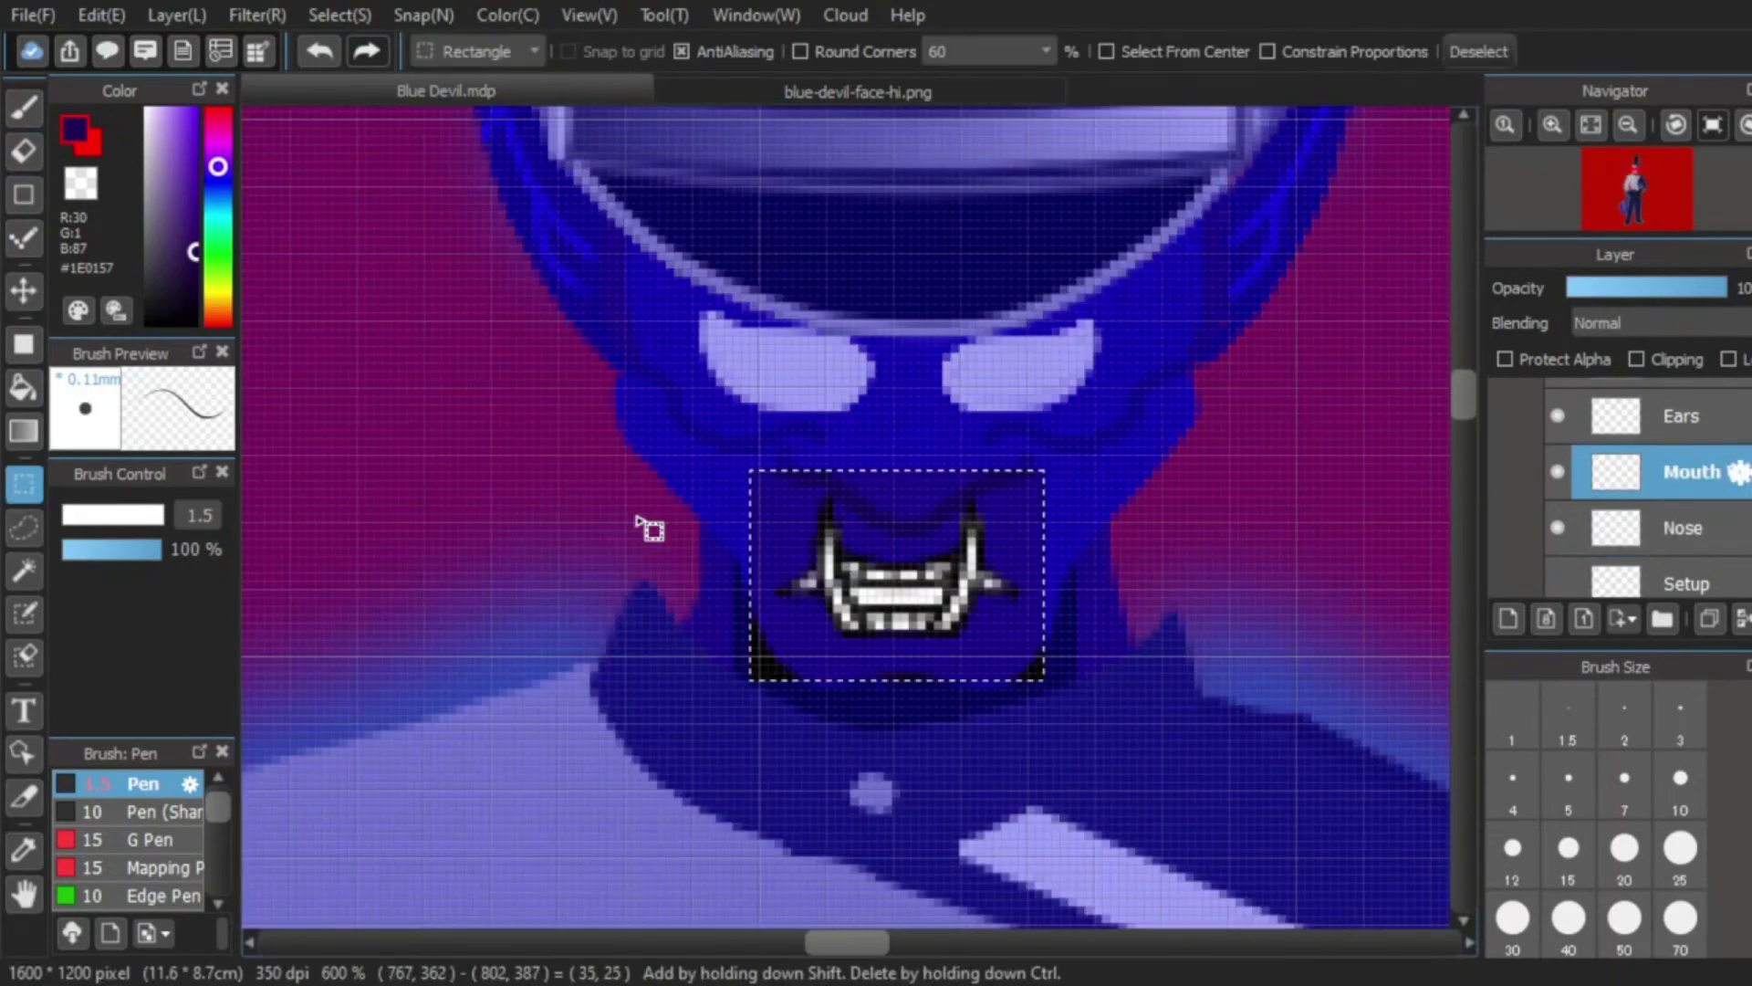
left_click(23, 291)
left_click_drag(859, 568, 868, 549)
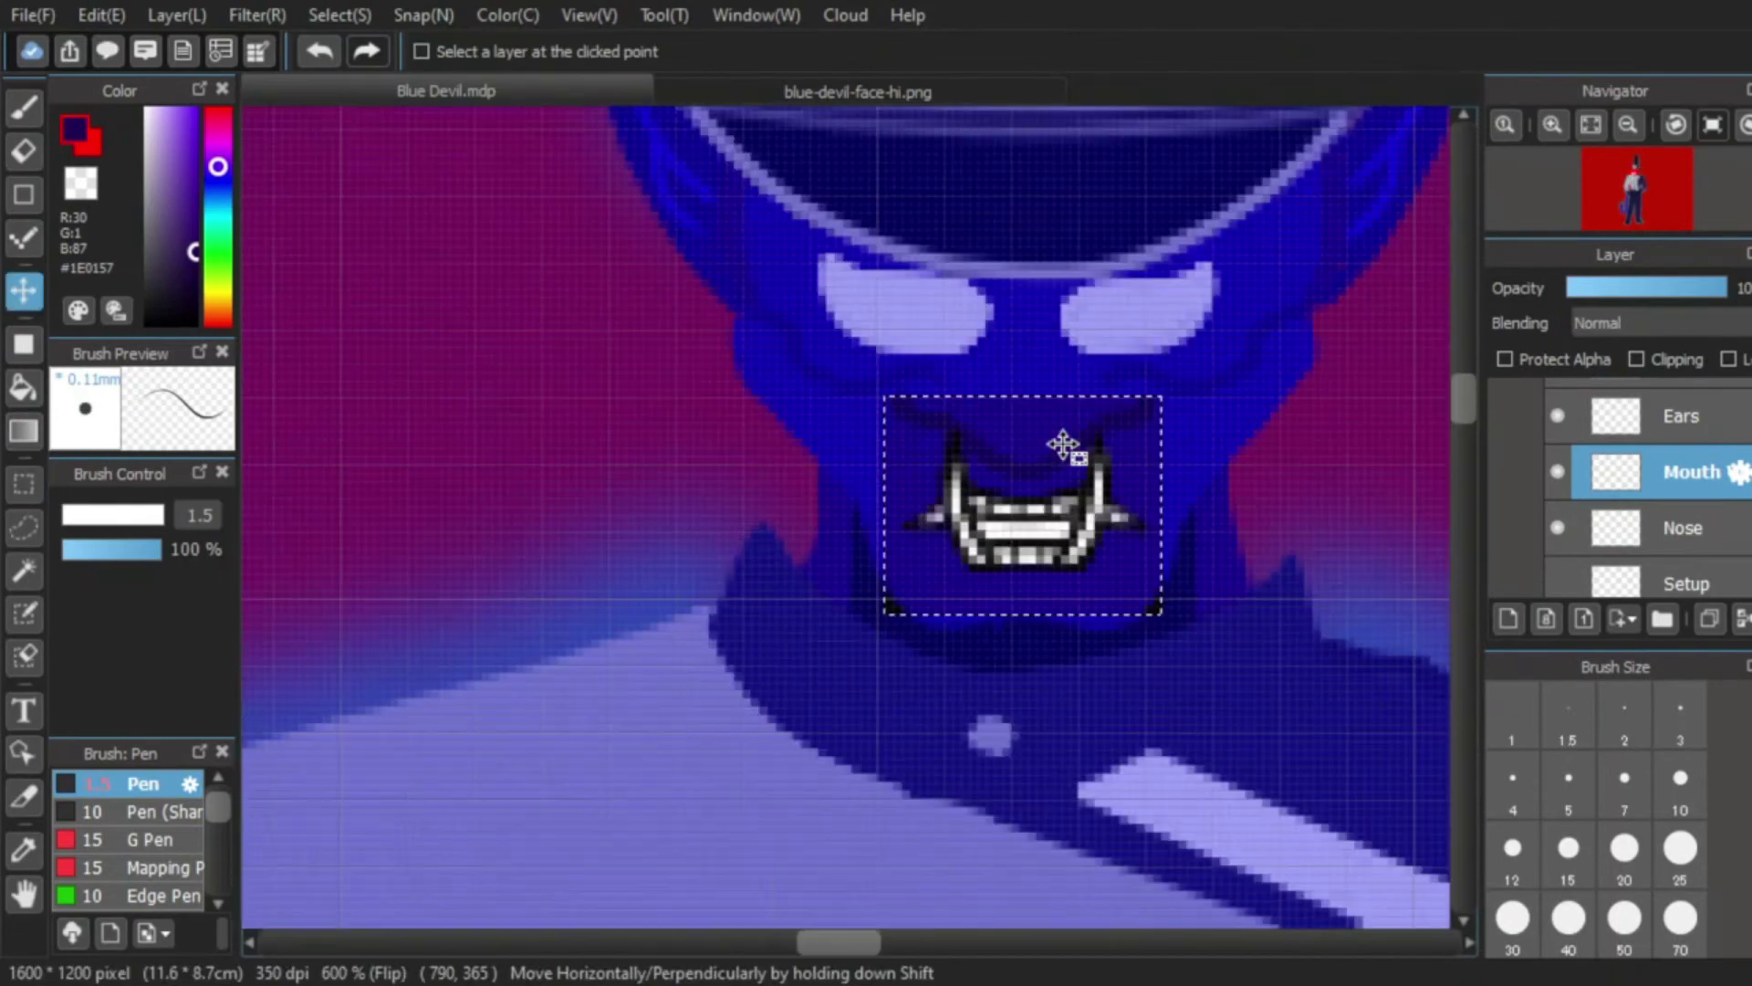
left_click_drag(1064, 442, 1049, 506)
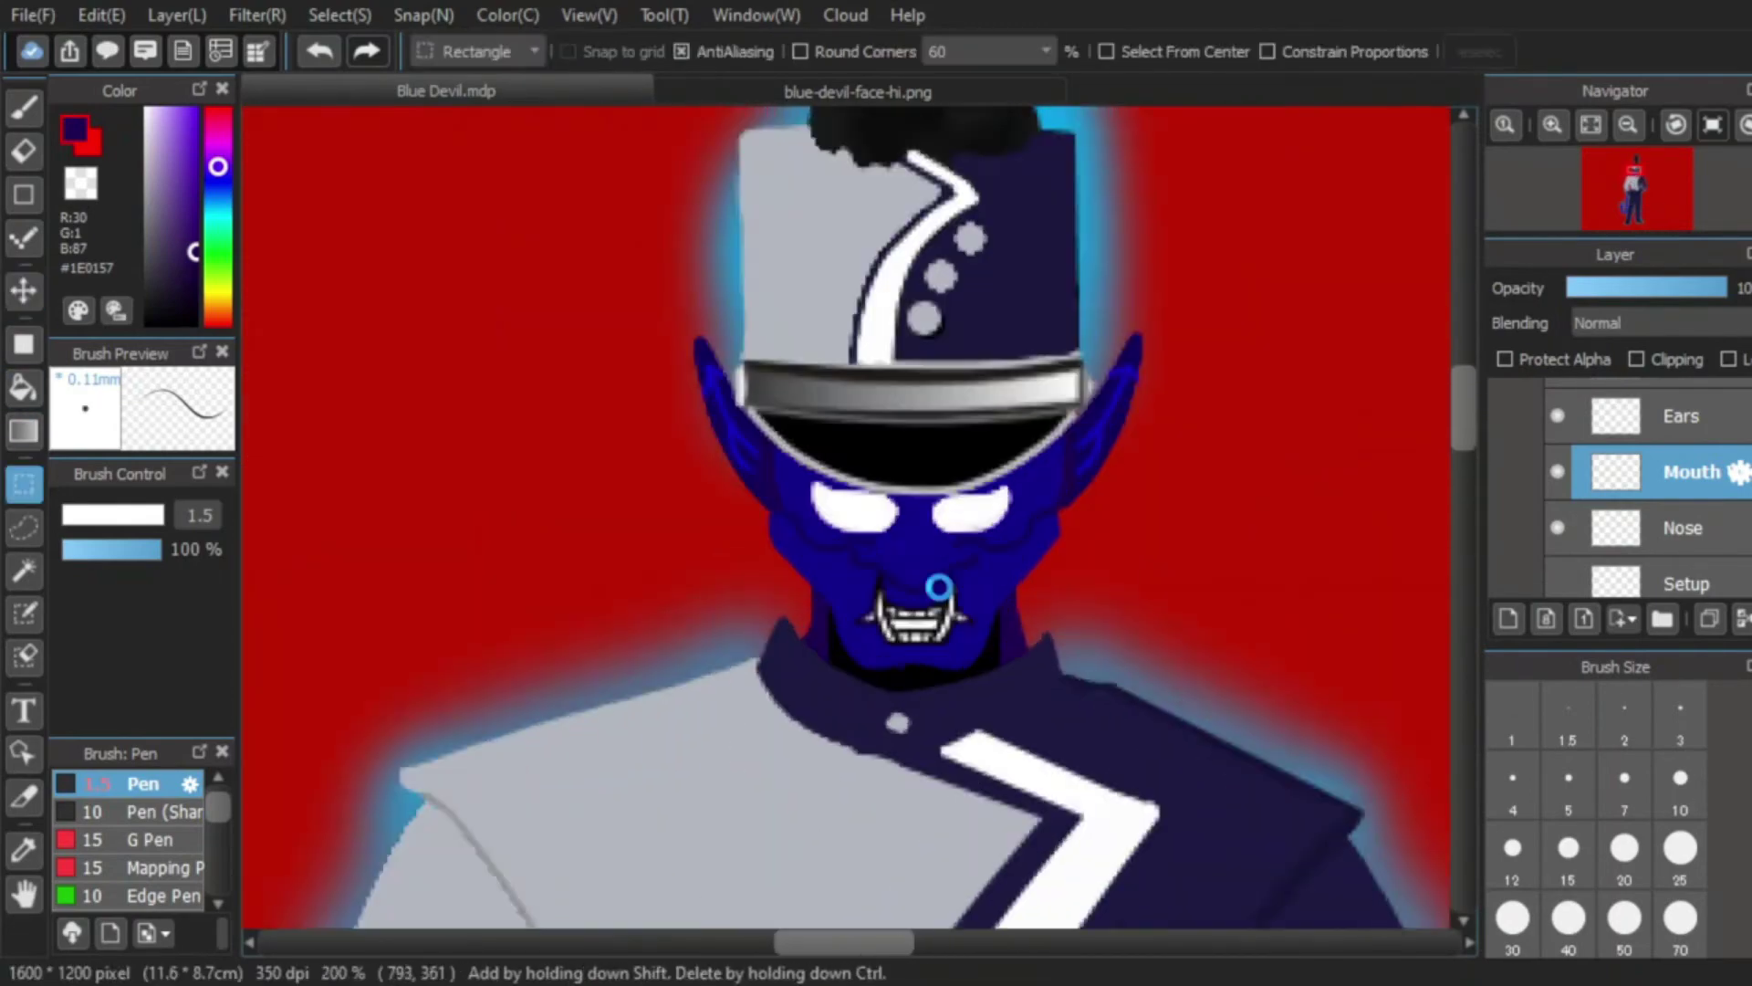
scroll(1690, 493, "down", 1)
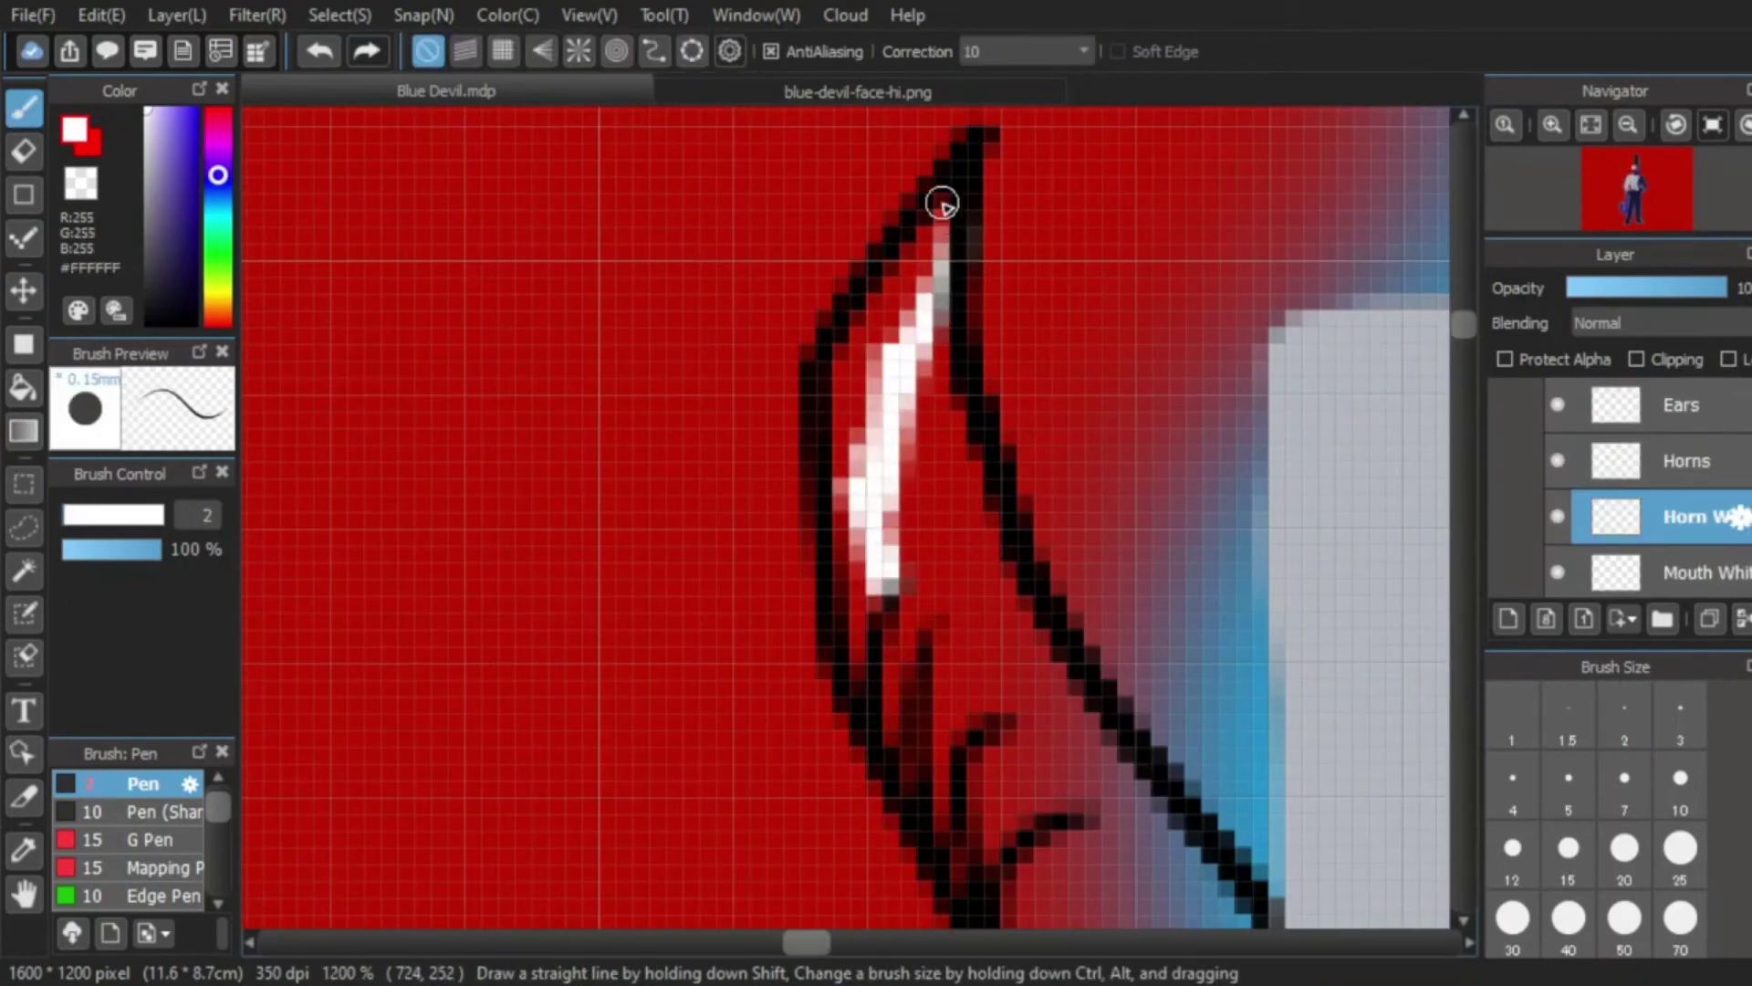
Step: Paint the upper part of the left horn white #FFFFFF with a size 2 pen, undoing the strokes that went wrong
mouse_move(943, 202)
left_mouse_down()
mouse_move(911, 355)
mouse_move(919, 395)
mouse_move(940, 277)
mouse_move(954, 495)
left_mouse_up()
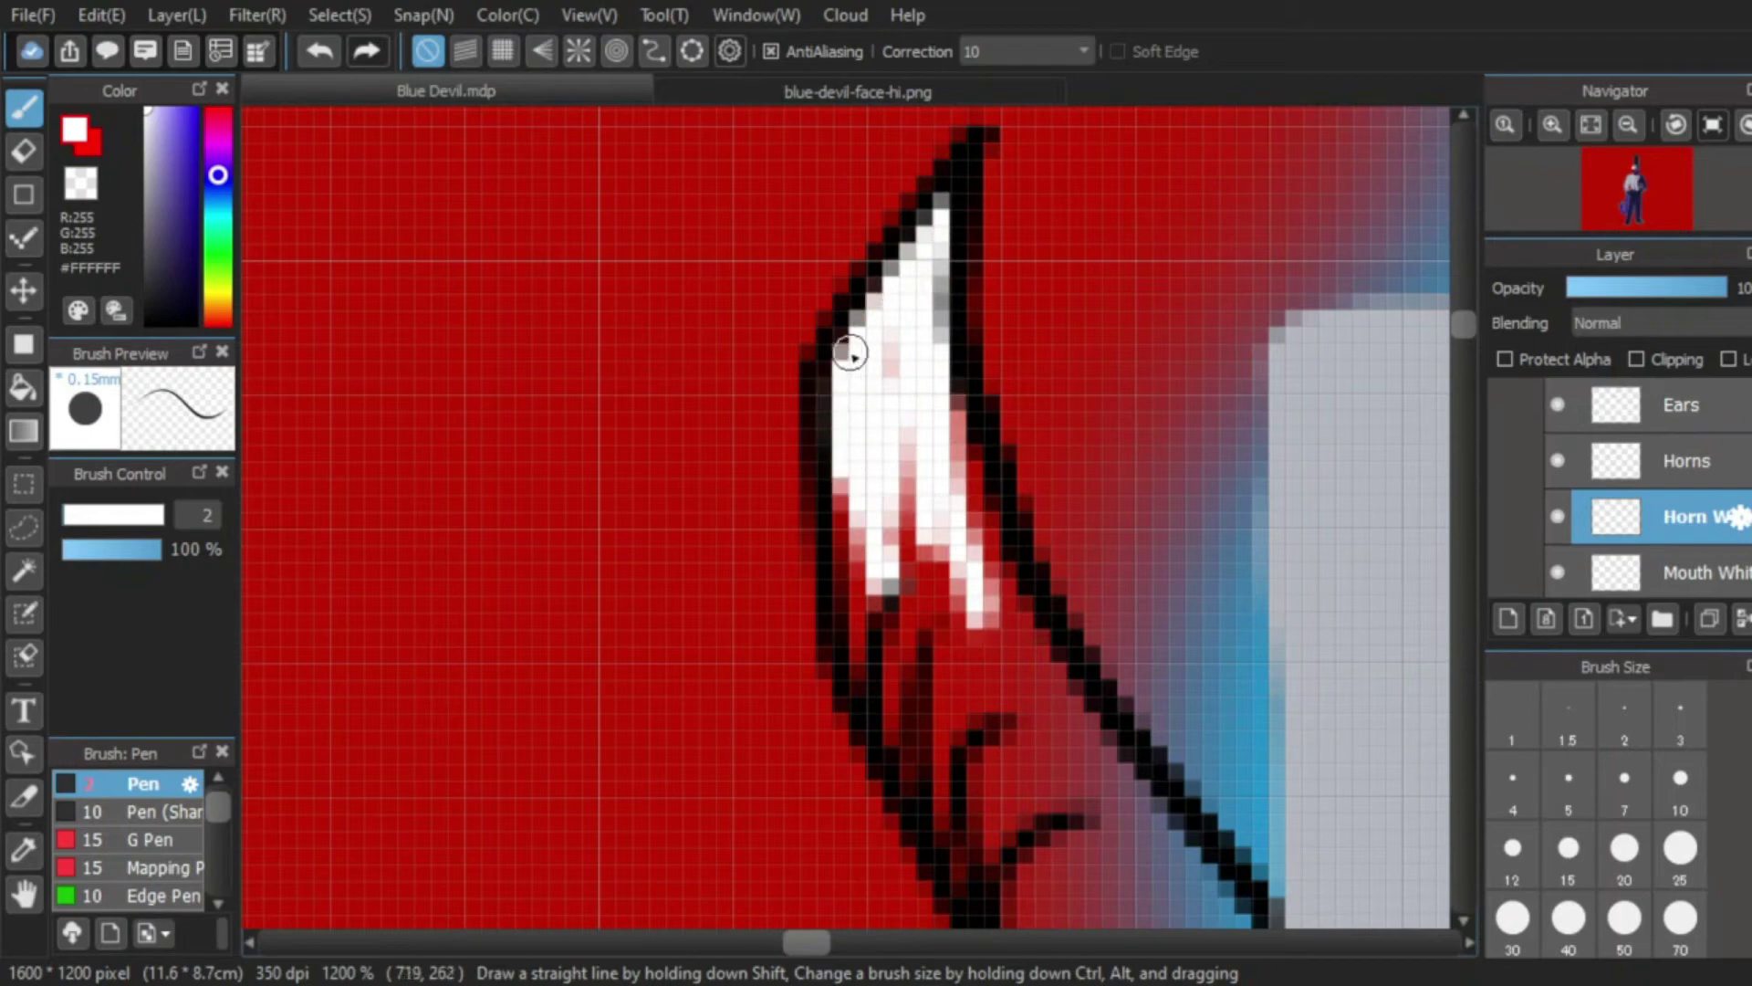
left_click_drag(896, 728, 883, 658)
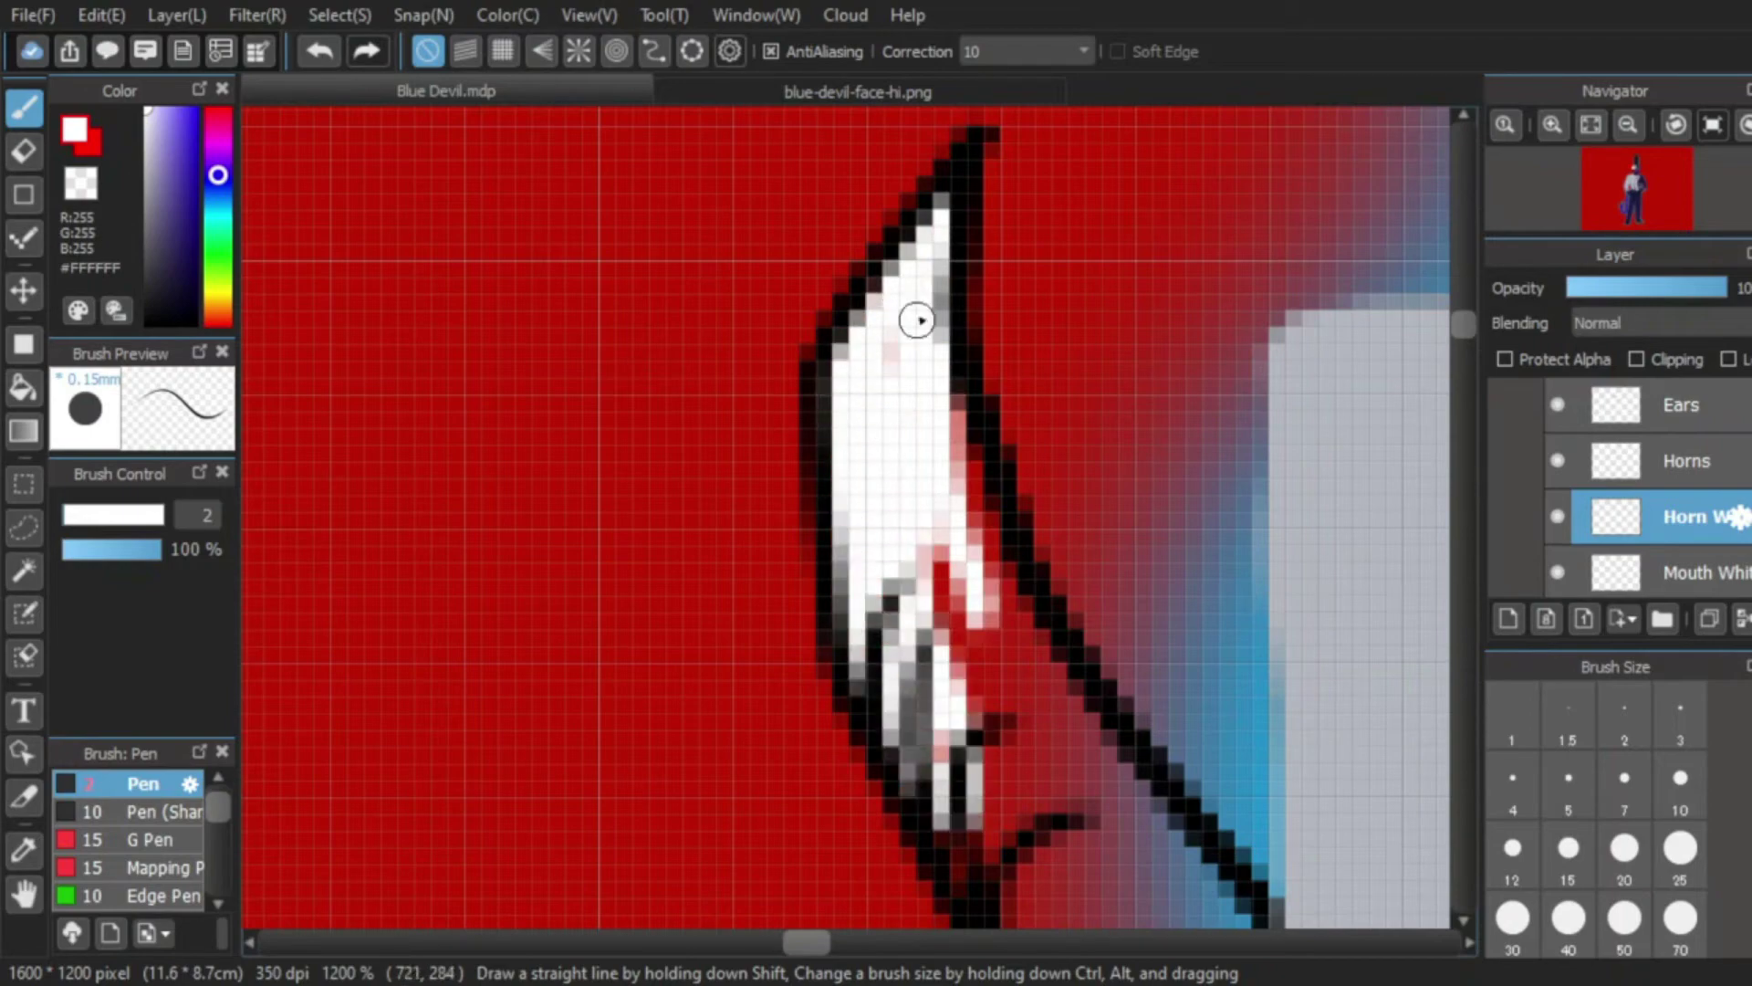
key("ctrl+z")
key("ctrl+z")
mouse_move(912, 538)
left_mouse_down()
mouse_move(973, 731)
mouse_move(951, 557)
left_mouse_up()
Step: Fill the rest of the left horn, down to the ear and hat, with white using a size 5 pen
scroll(951, 412, "down", 2)
scroll(1049, 749, "up", 1)
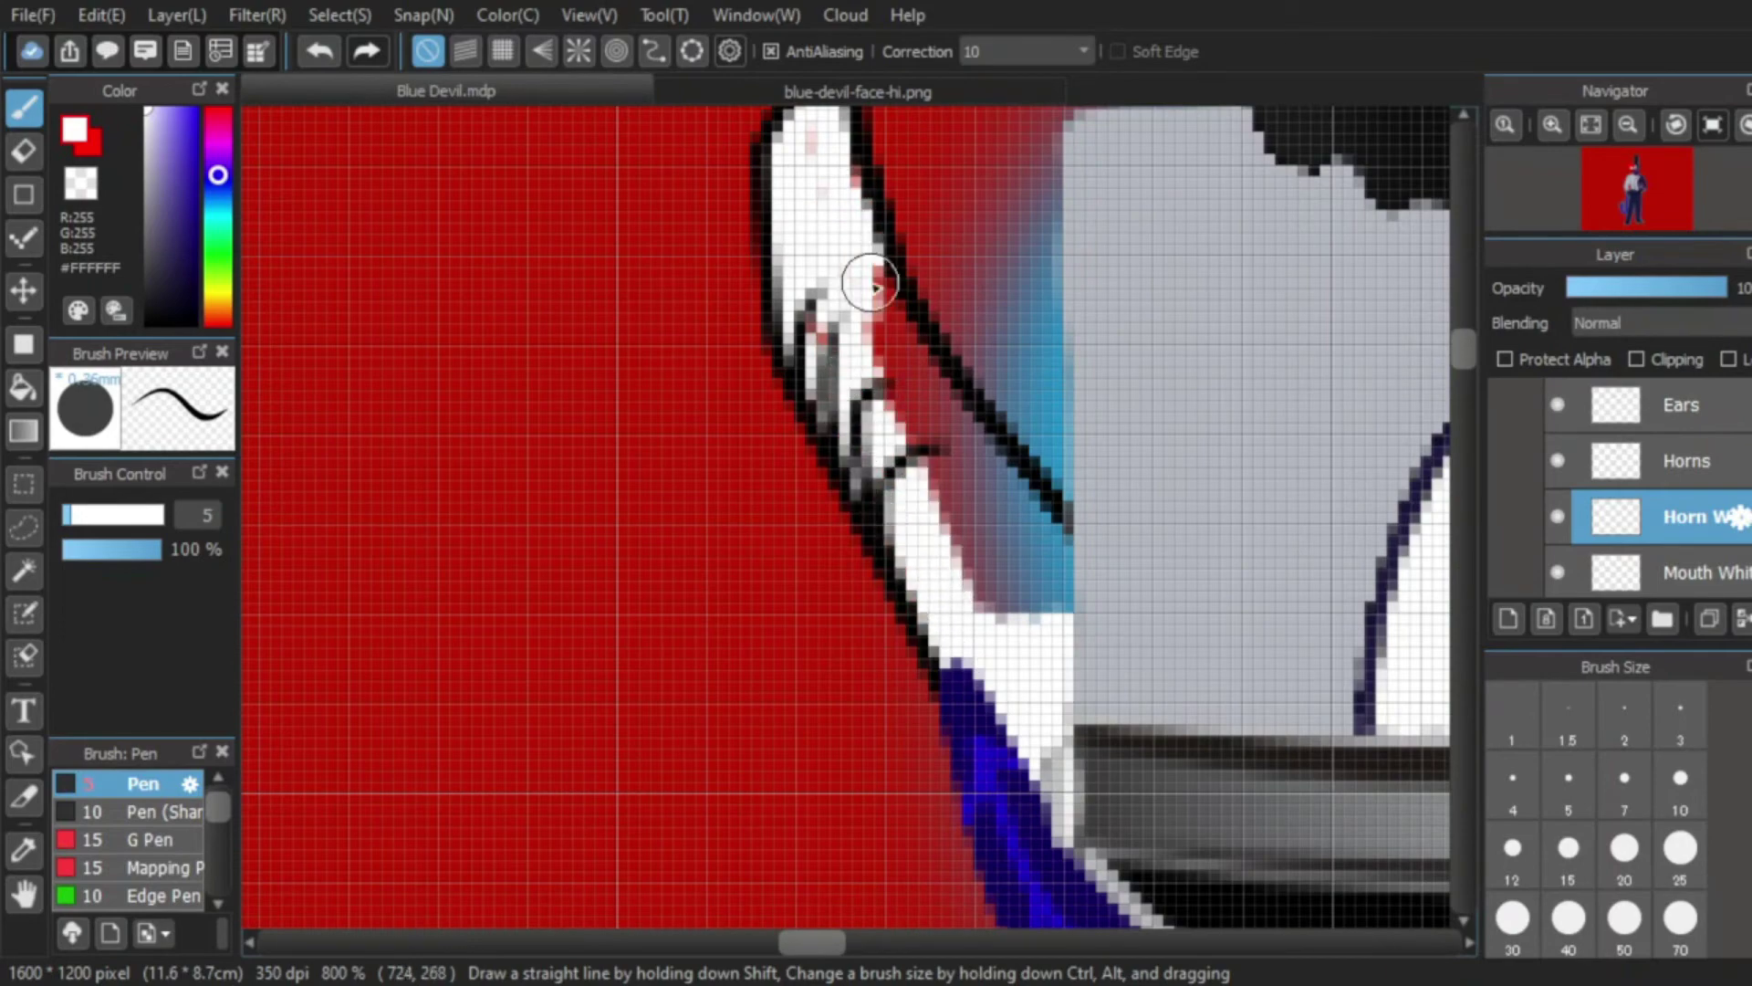
left_click_drag(871, 285, 921, 428)
scroll(1009, 501, "down", 3)
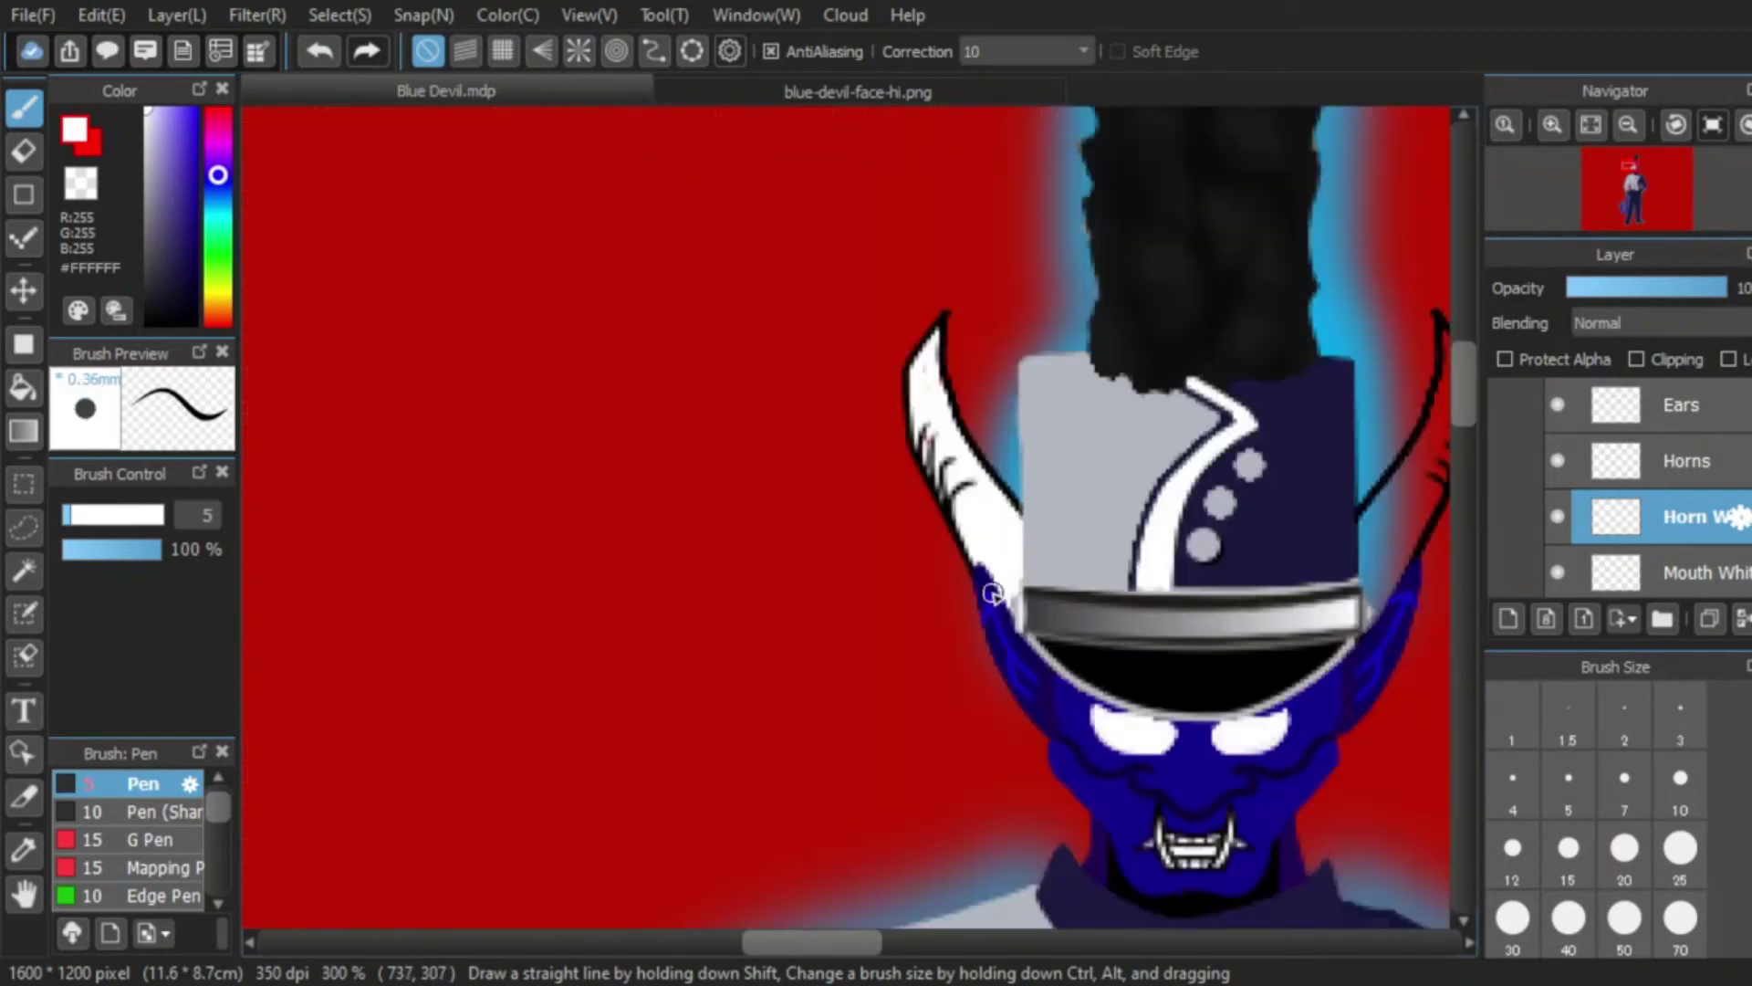
scroll(912, 494, "up", 4)
scroll(1083, 618, "down", 1)
scroll(1081, 497, "up", 1)
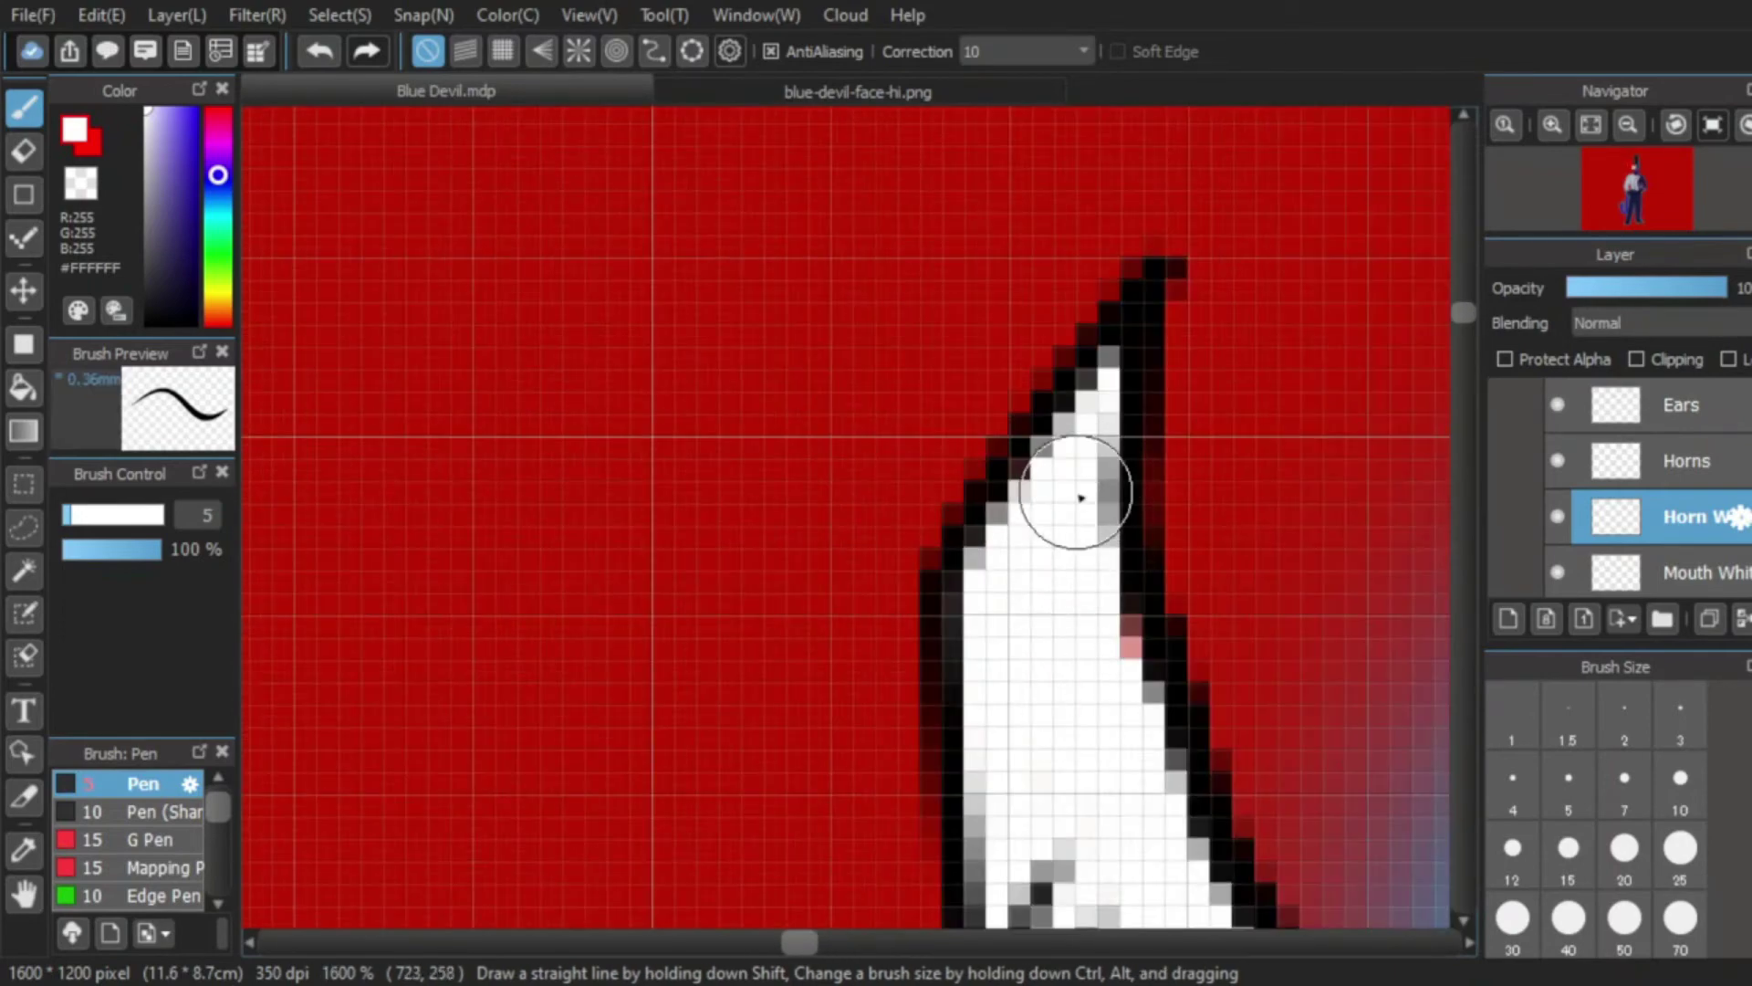
scroll(1109, 676, "down", 4)
Step: Fill the right horn with white #FFFFFF from its base up to the tip using a size 5 pen
scroll(1064, 657, "up", 3)
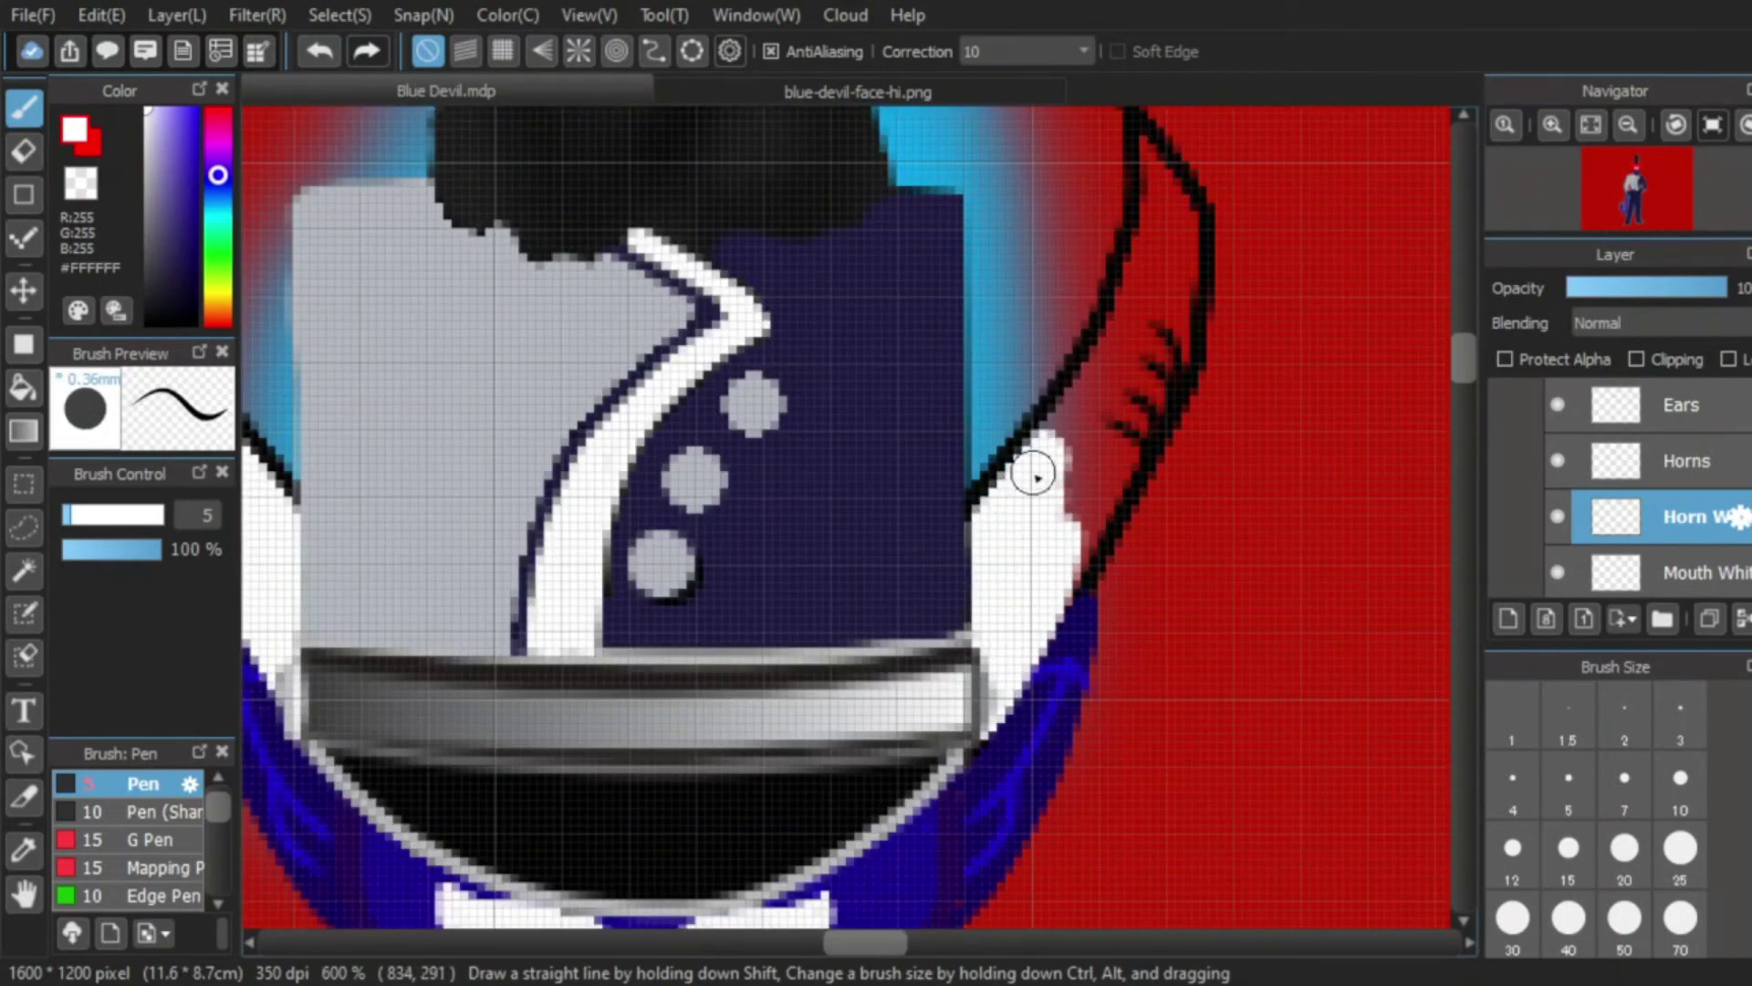
scroll(1074, 579, "up", 1)
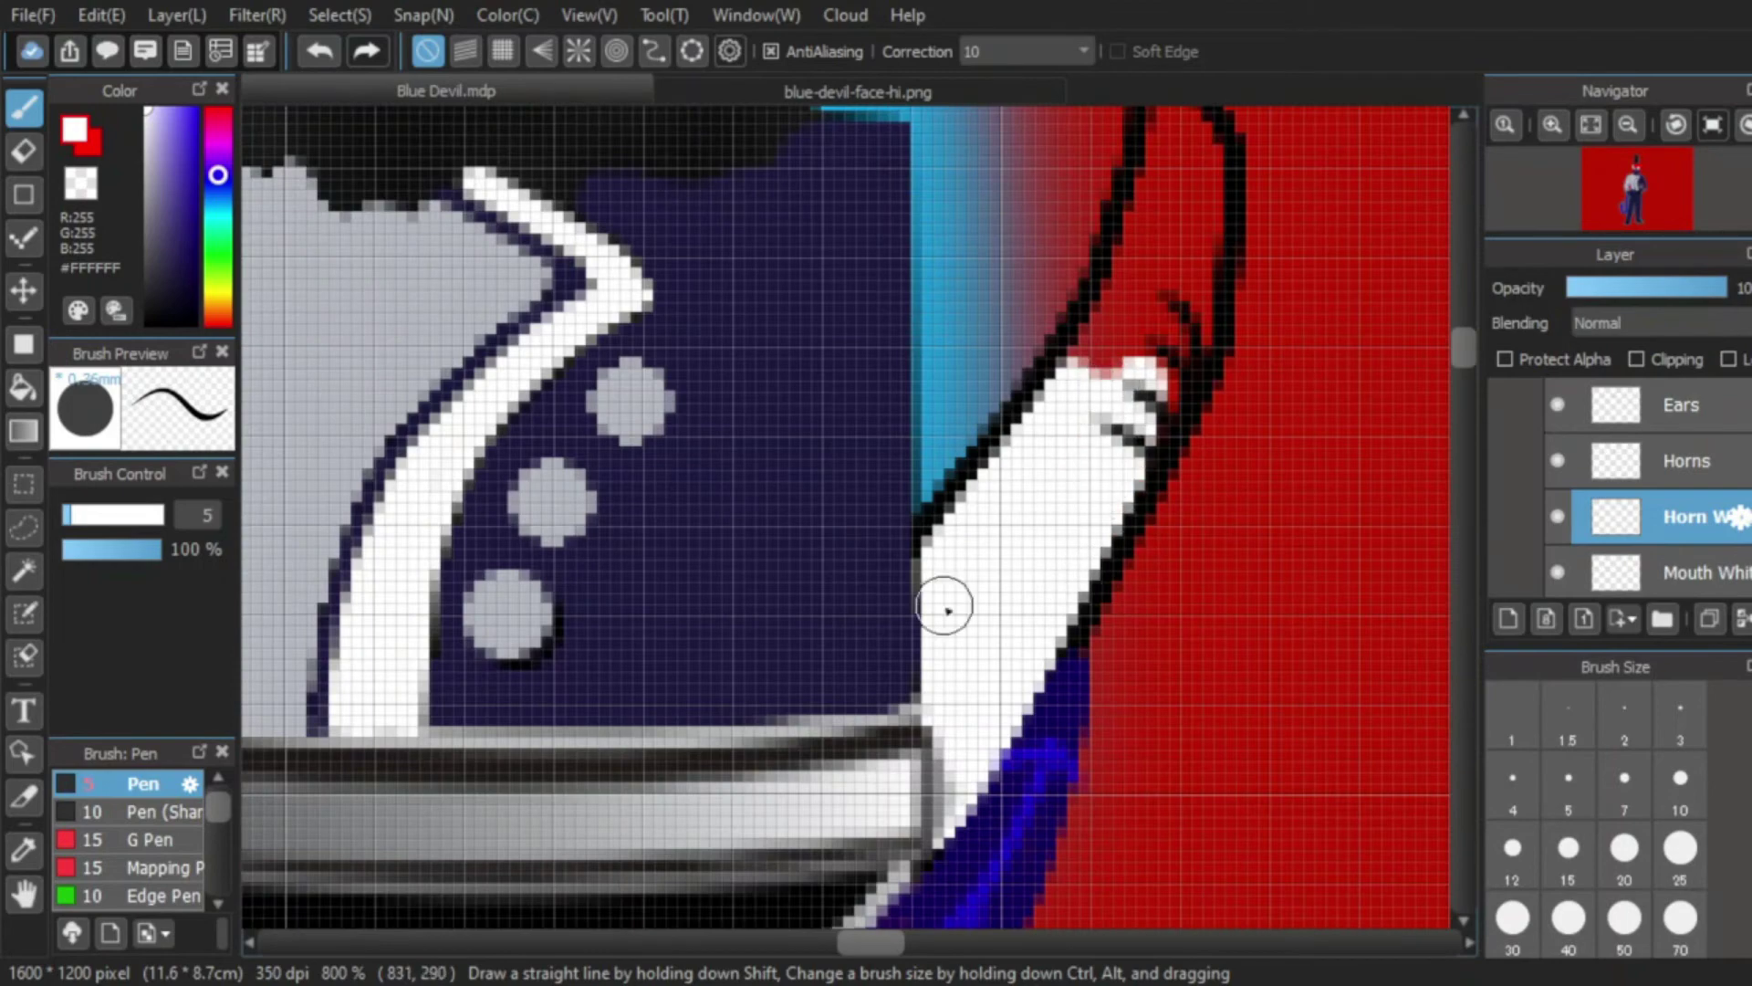
scroll(948, 610, "down", 3)
scroll(1000, 547, "up", 3)
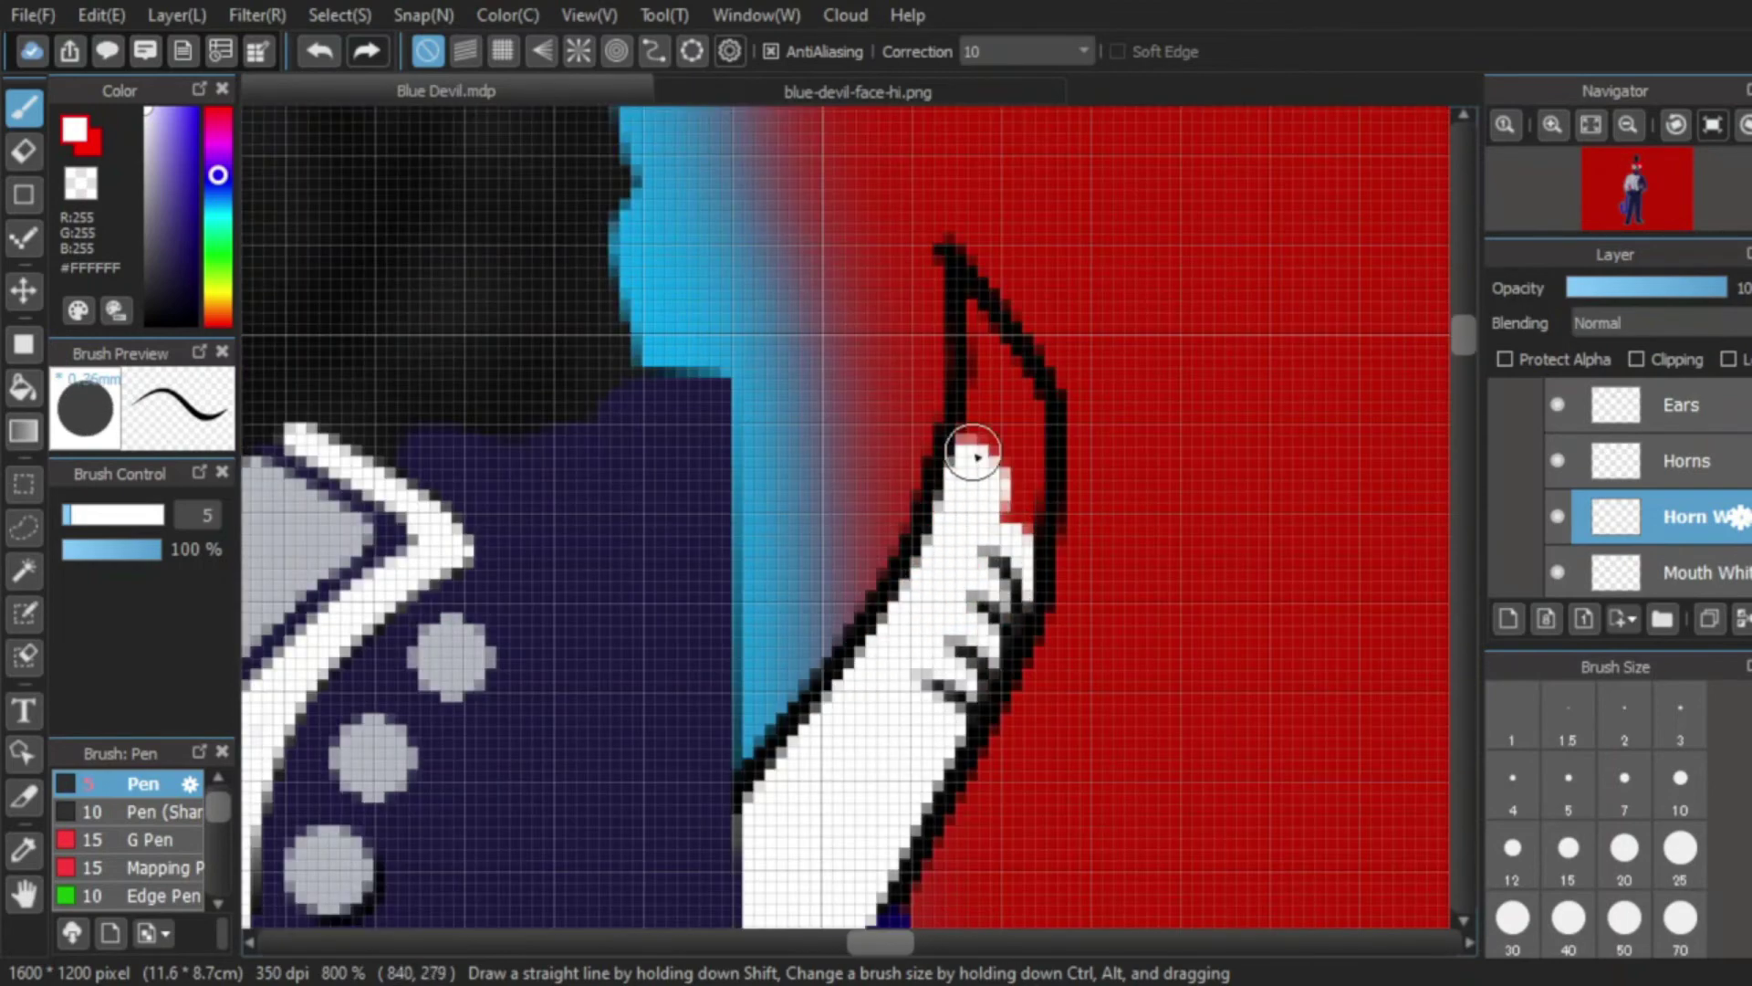
scroll(972, 302, "down", 4)
scroll(1161, 282, "up", 3)
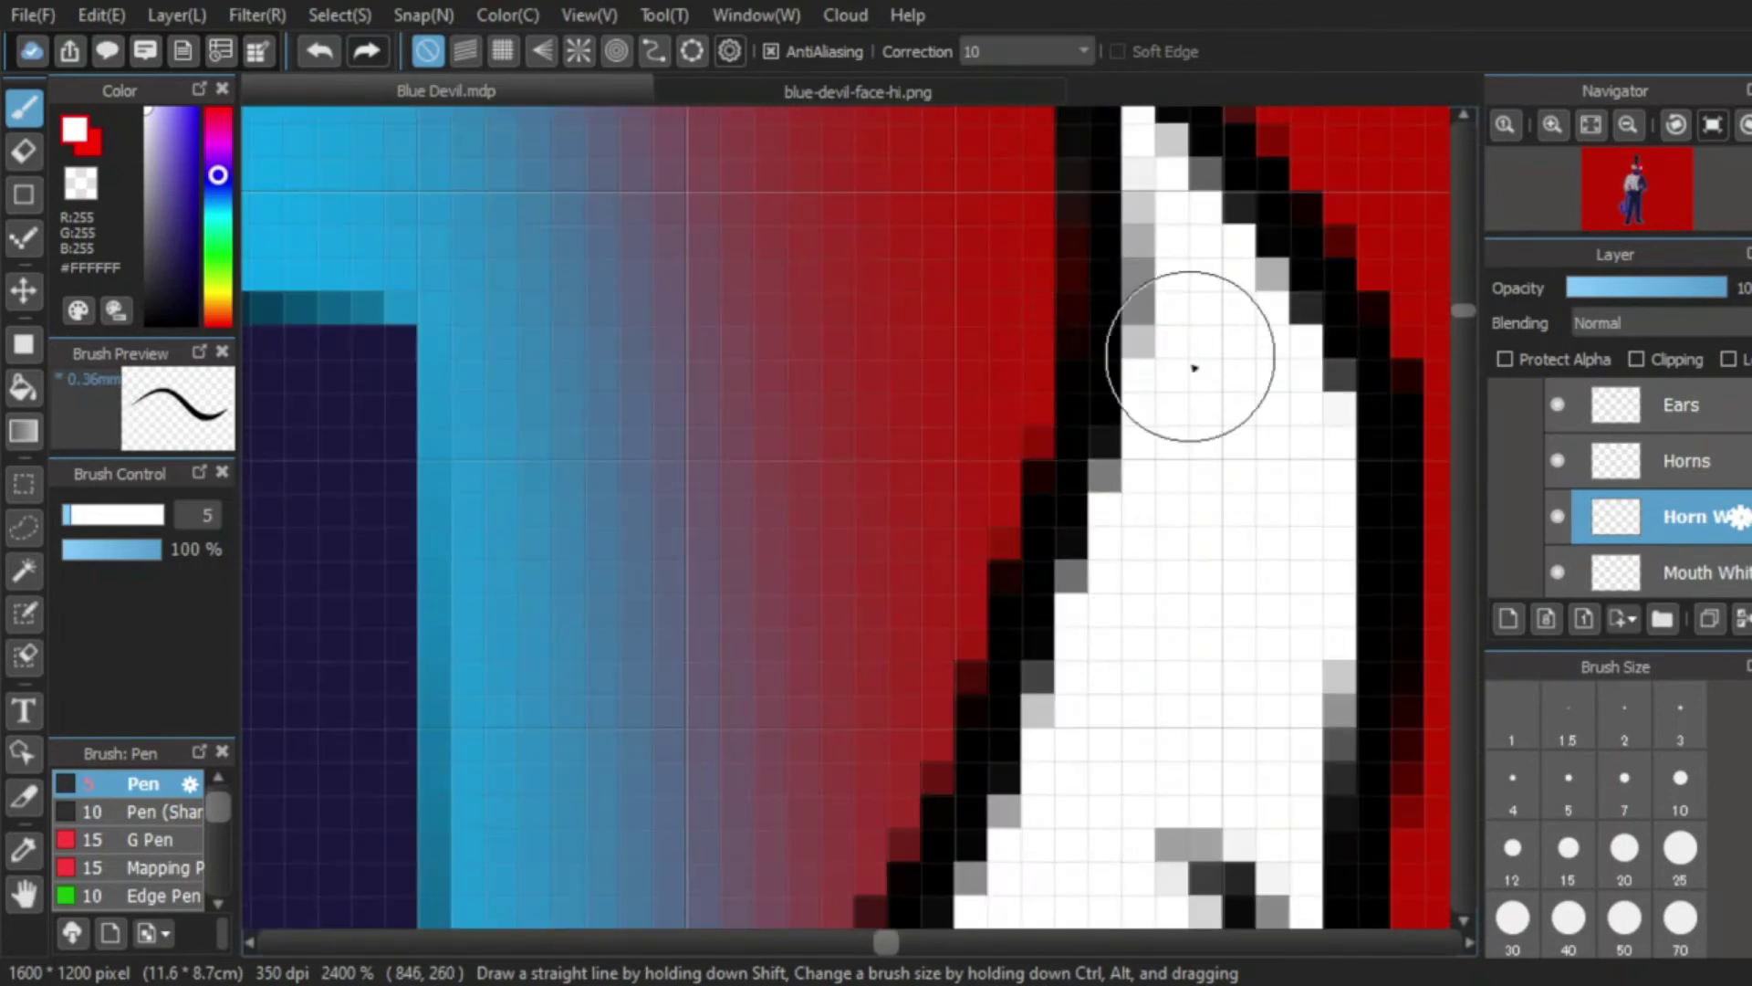
scroll(1193, 365, "down", 5)
scroll(1177, 379, "down", 3)
scroll(1199, 630, "up", 2)
scroll(1162, 556, "down", 1)
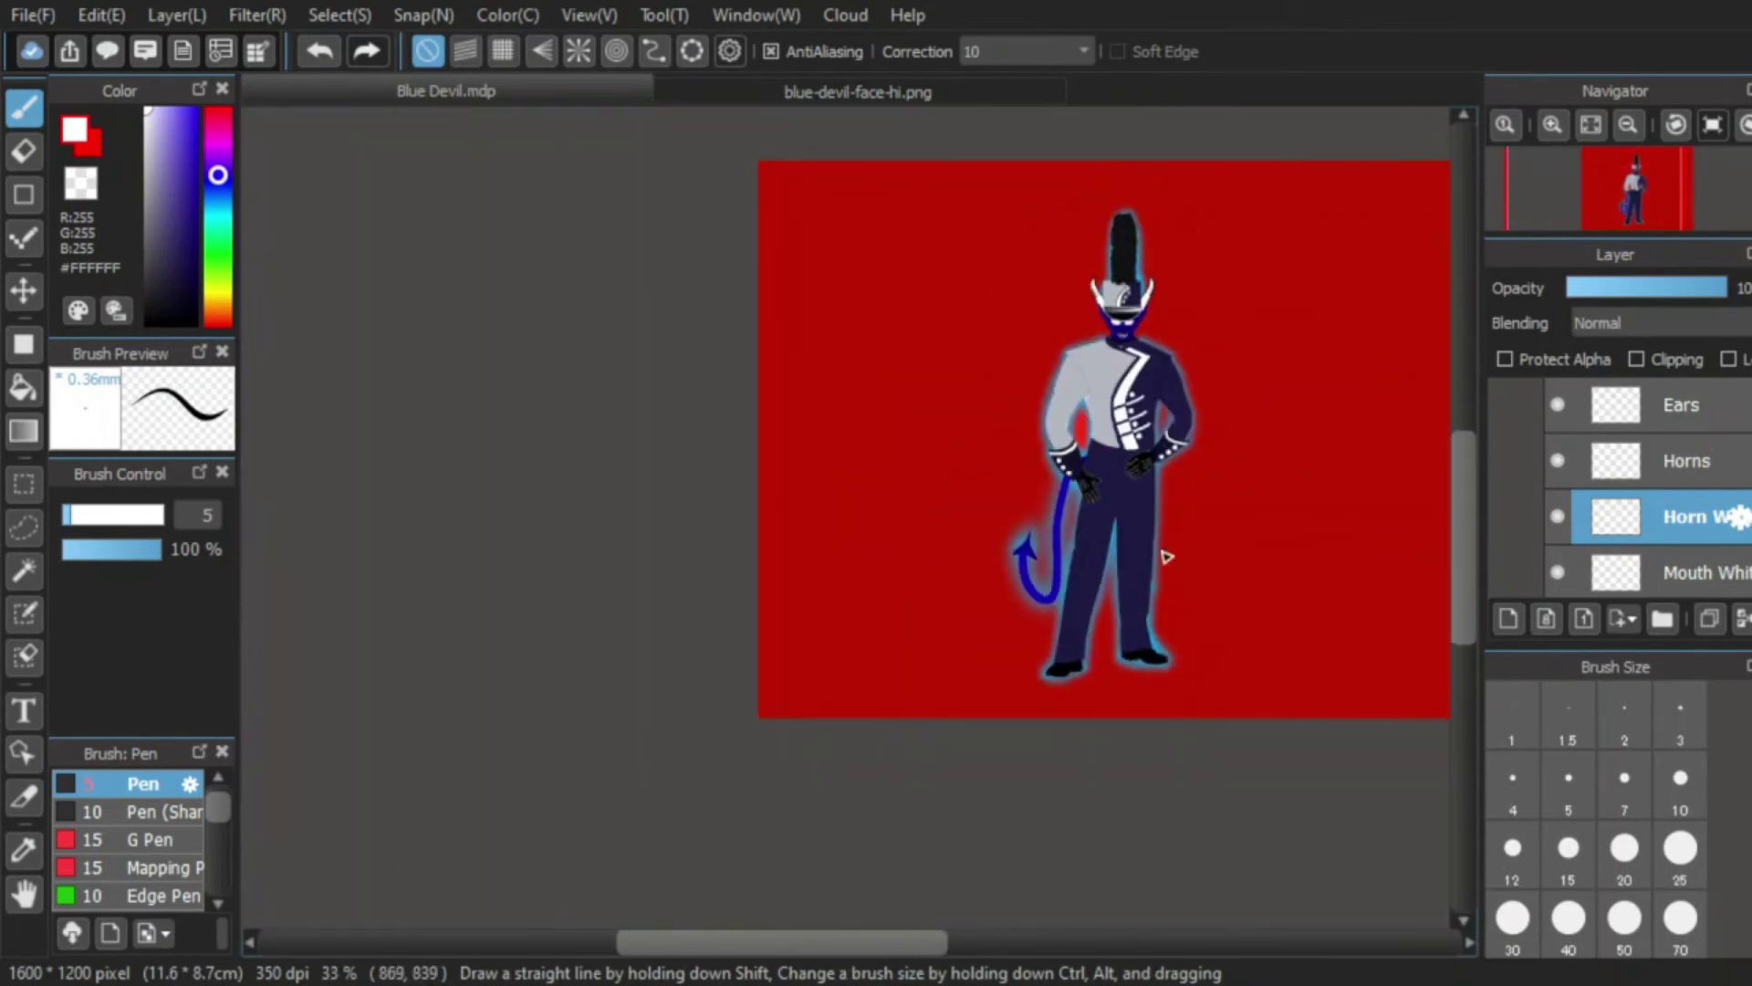
left_click(1590, 125)
key("Tab")
Step: Outline the left cheek from the ear down to the jaw in #070039 with a size 1.5 pen on the facial outline layer
scroll(785, 511, "up", 5)
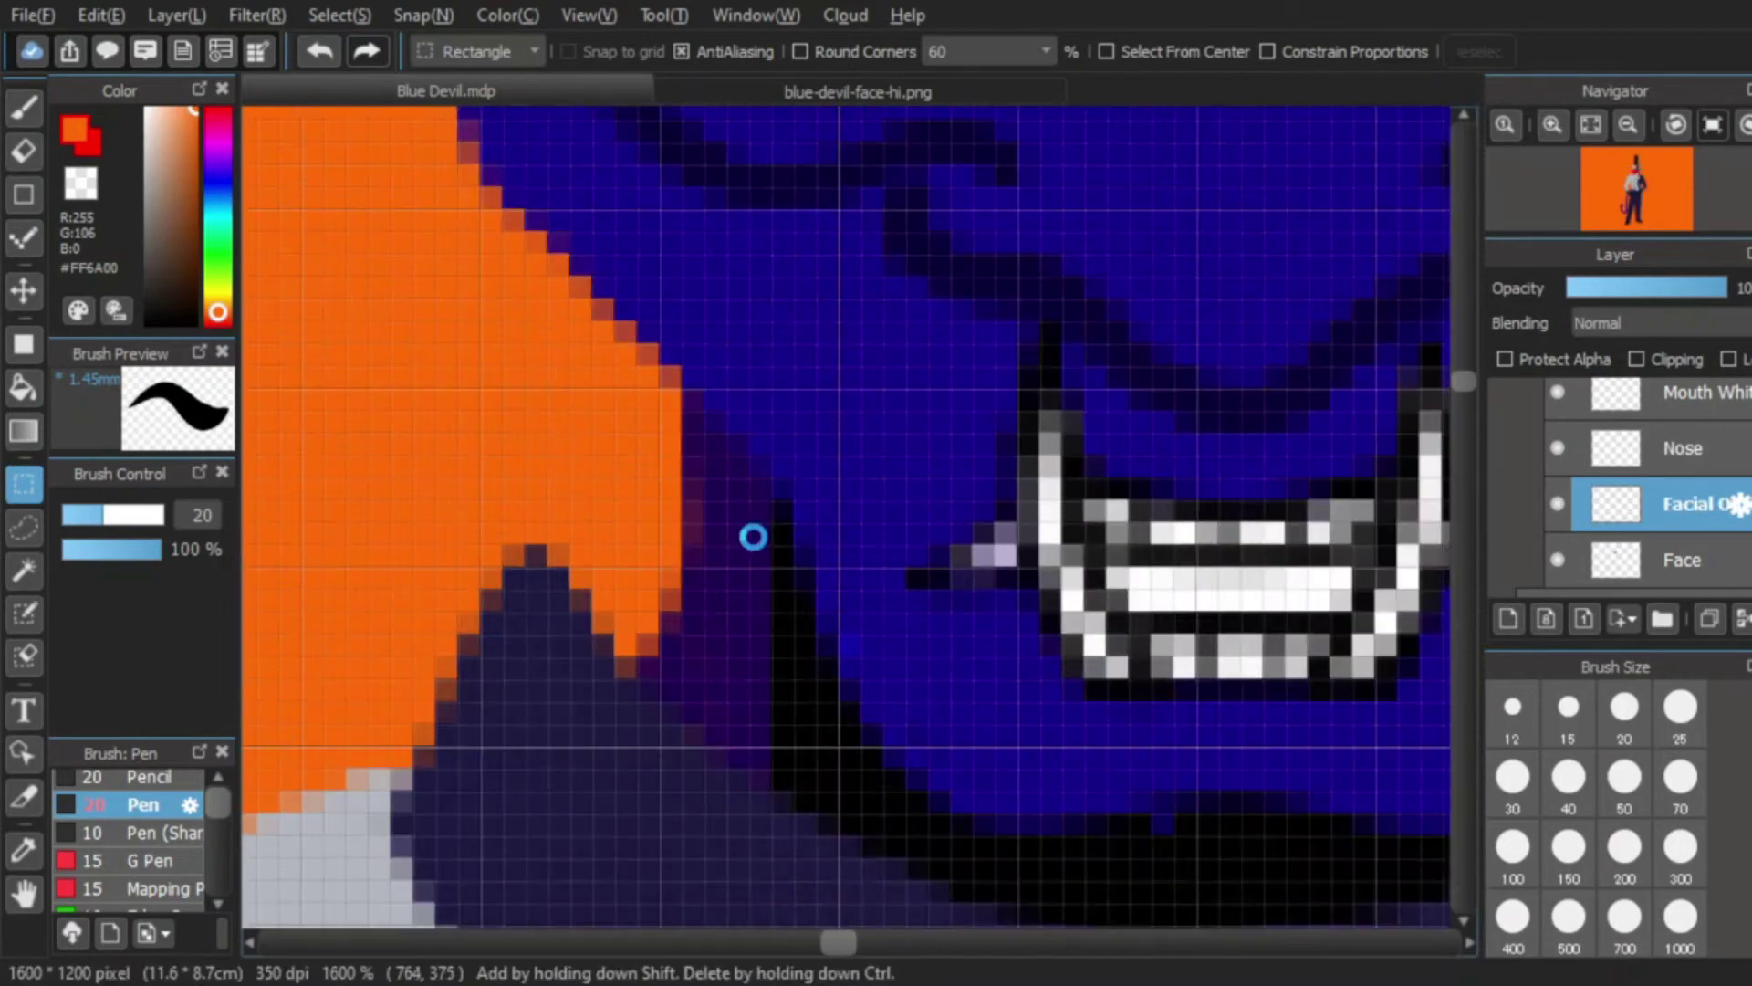
scroll(751, 536, "down", 4)
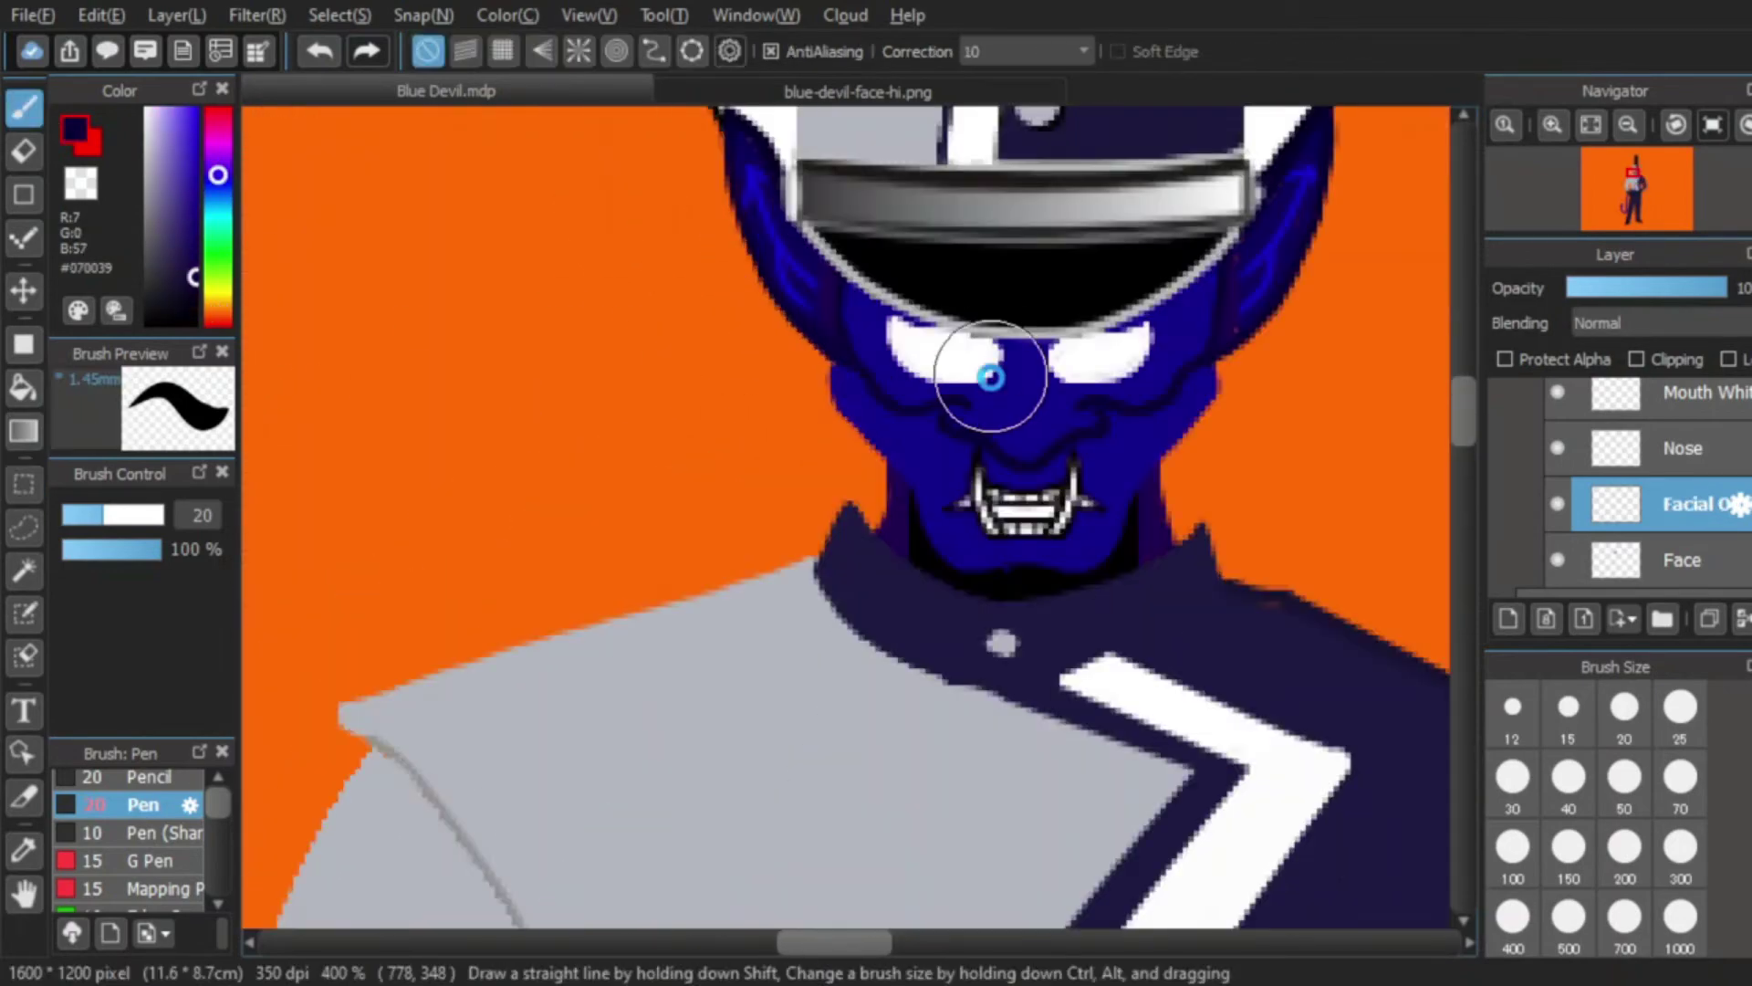
scroll(842, 513, "up", 3)
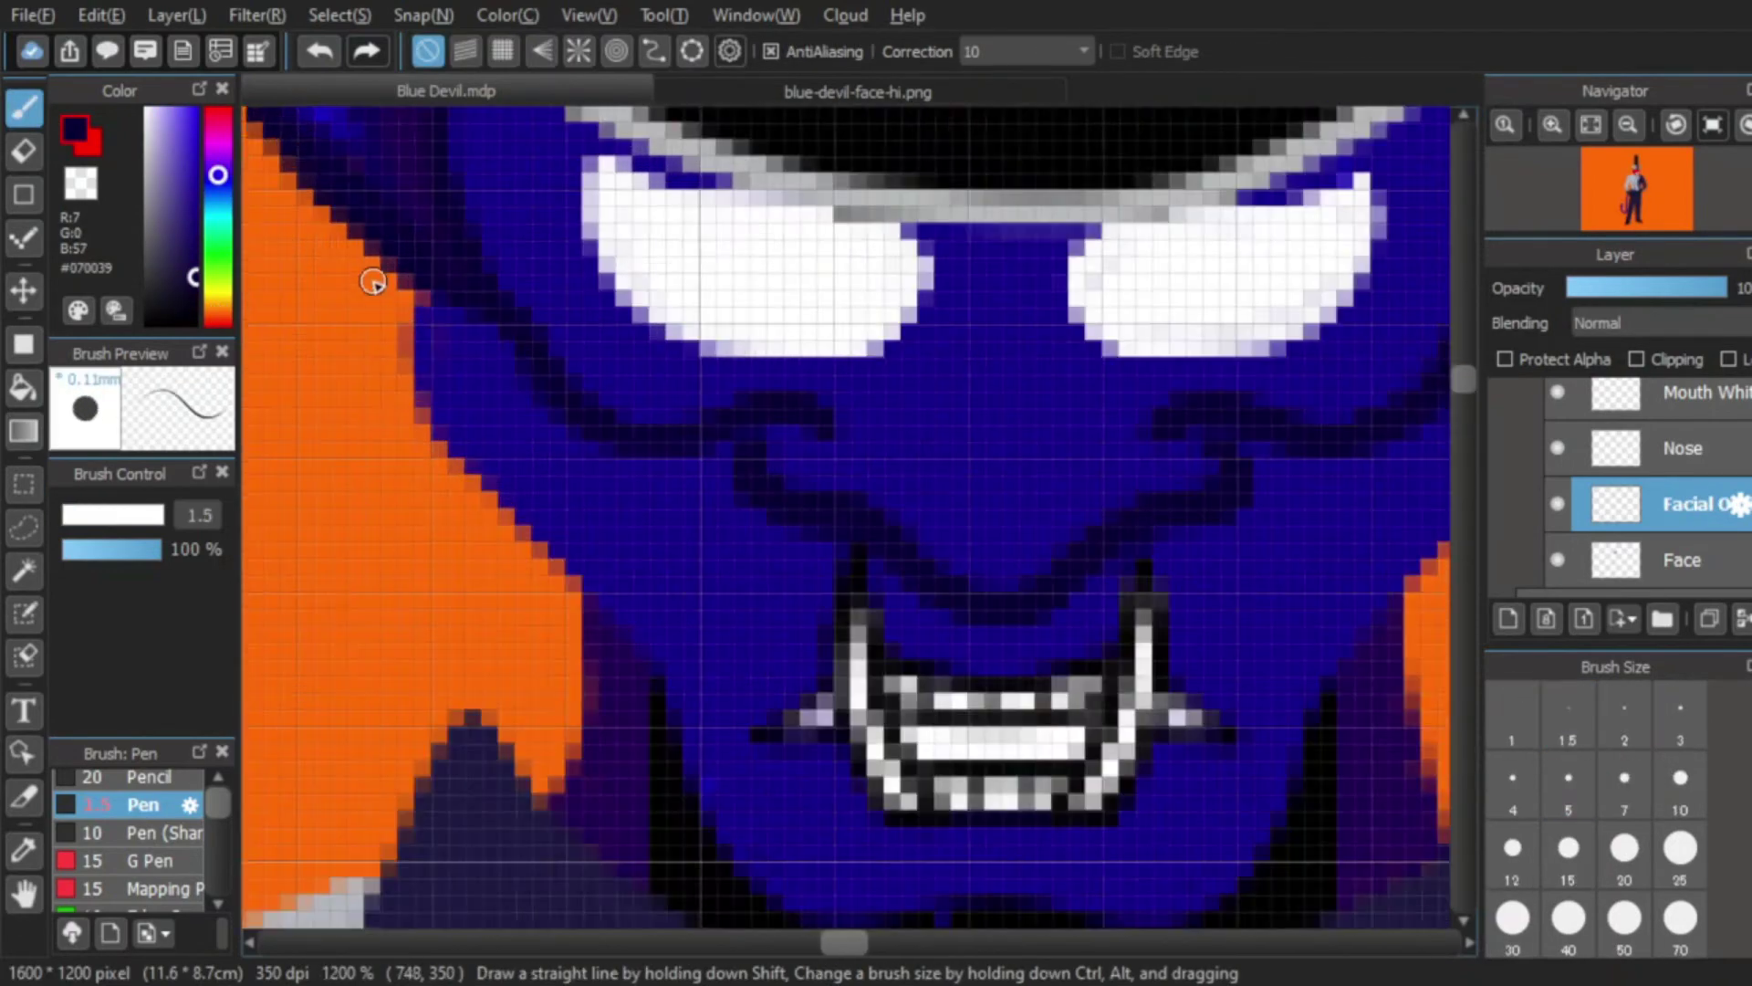
scroll(372, 282, "up", 2)
scroll(520, 301, "down", 2)
scroll(395, 305, "up", 3)
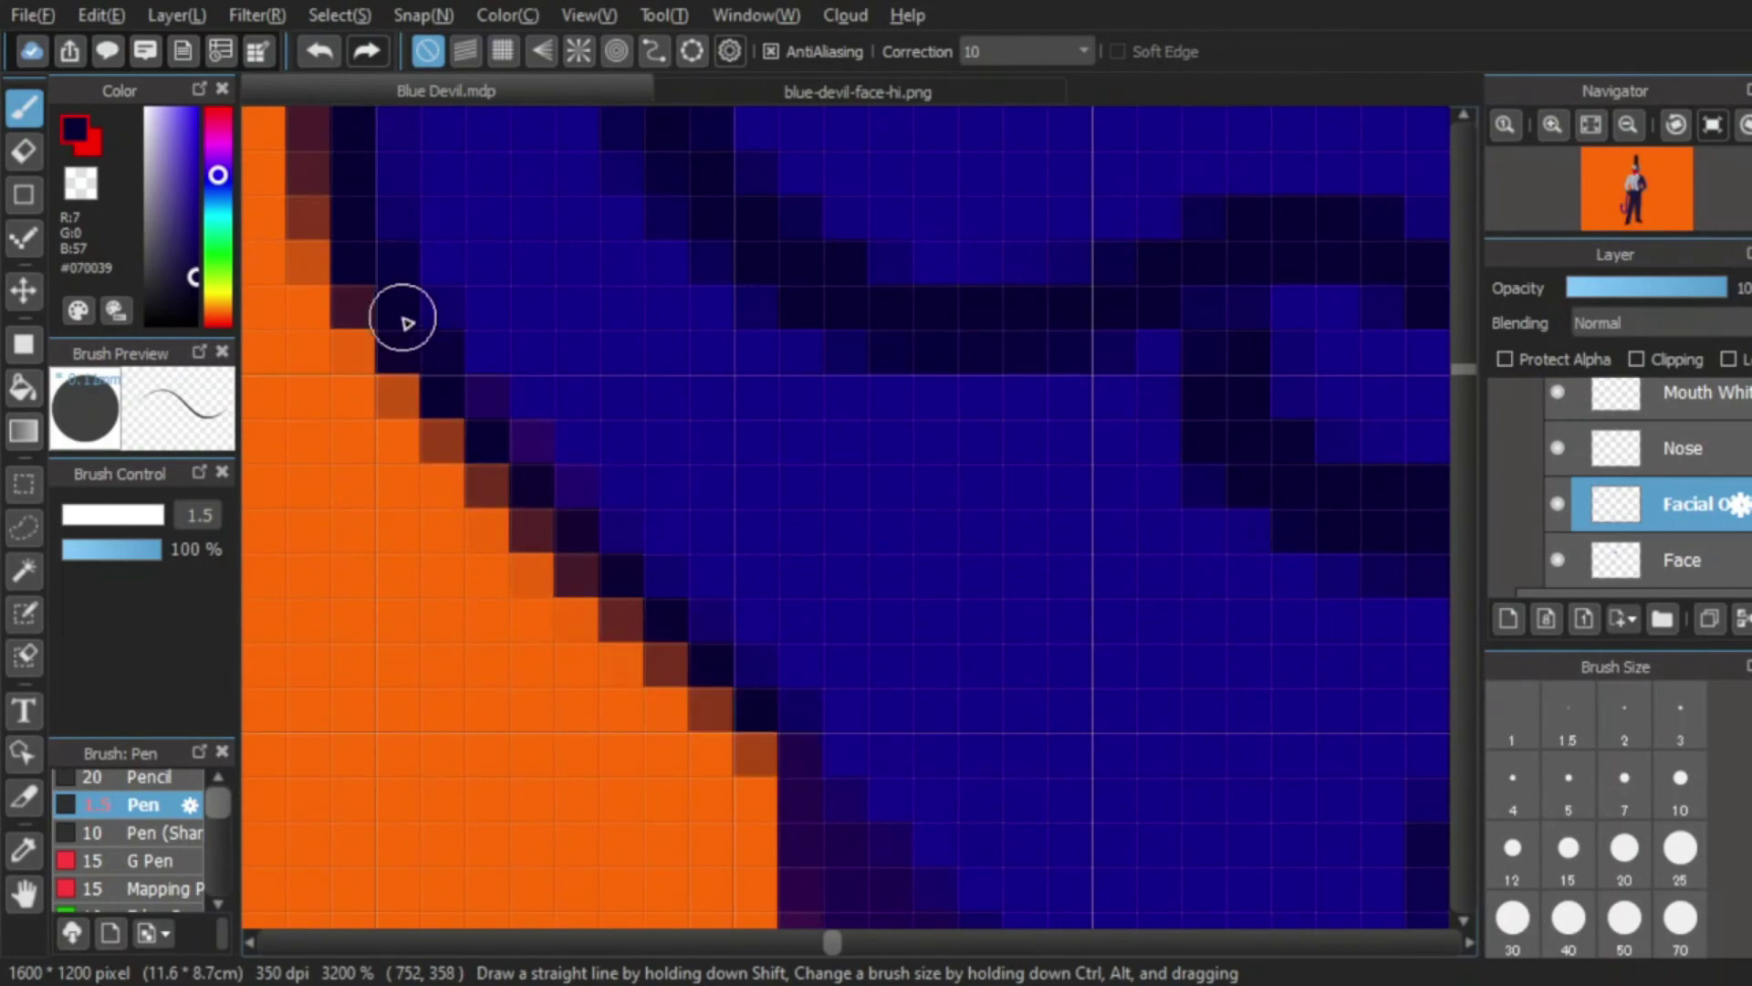
scroll(403, 317, "down", 3)
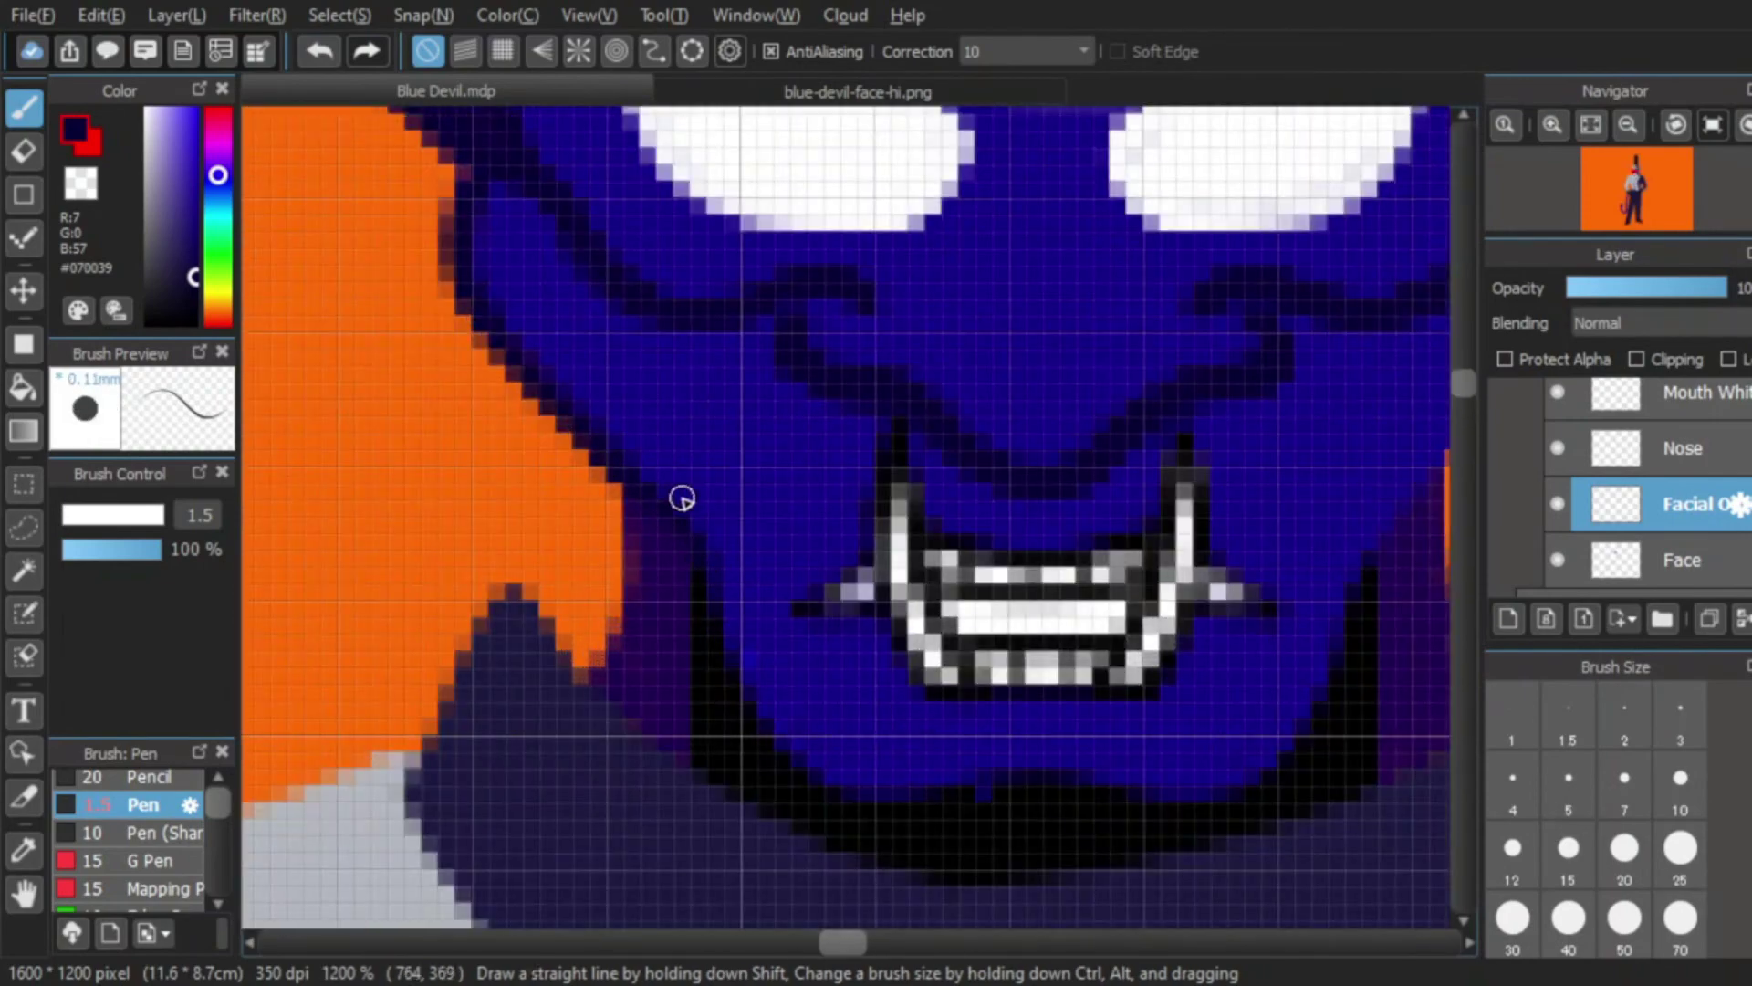
Step: Outline the chin and lower jaw beneath the mouth in #070039 with the size 1.5 pen
scroll(691, 550, "down", 2)
scroll(721, 584, "up", 4)
scroll(664, 337, "down", 1)
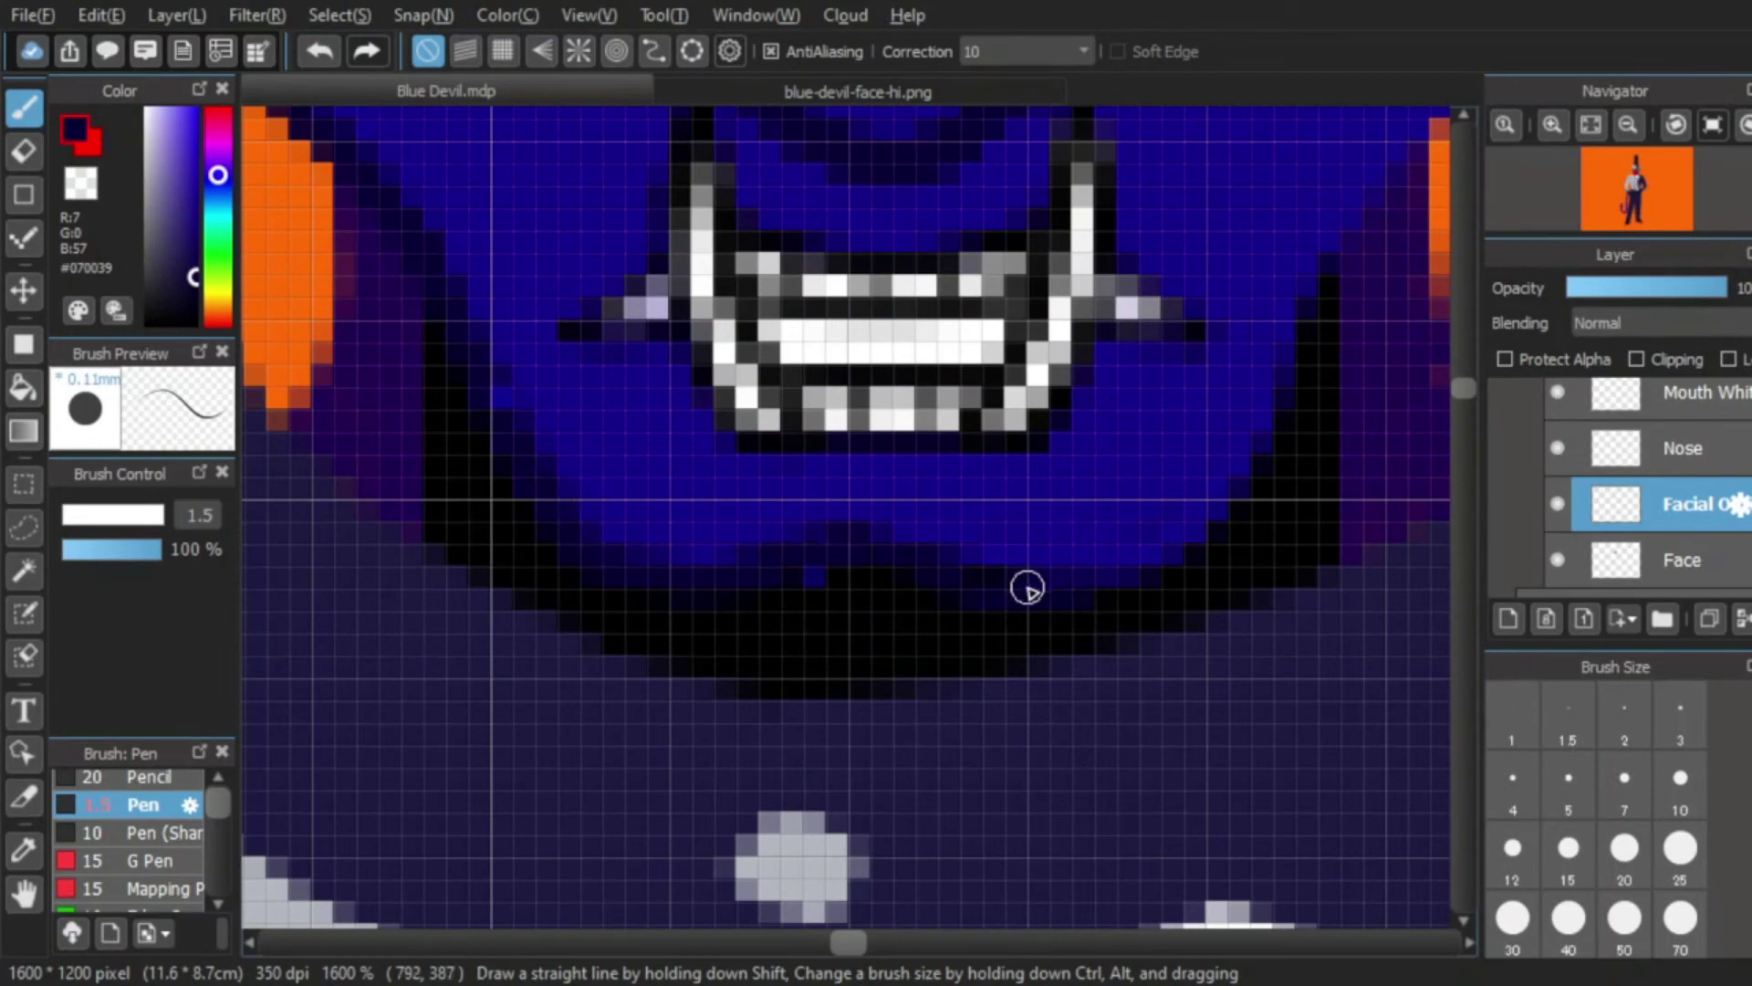
scroll(1027, 588, "down", 4)
scroll(1214, 589, "up", 3)
scroll(522, 546, "up", 1)
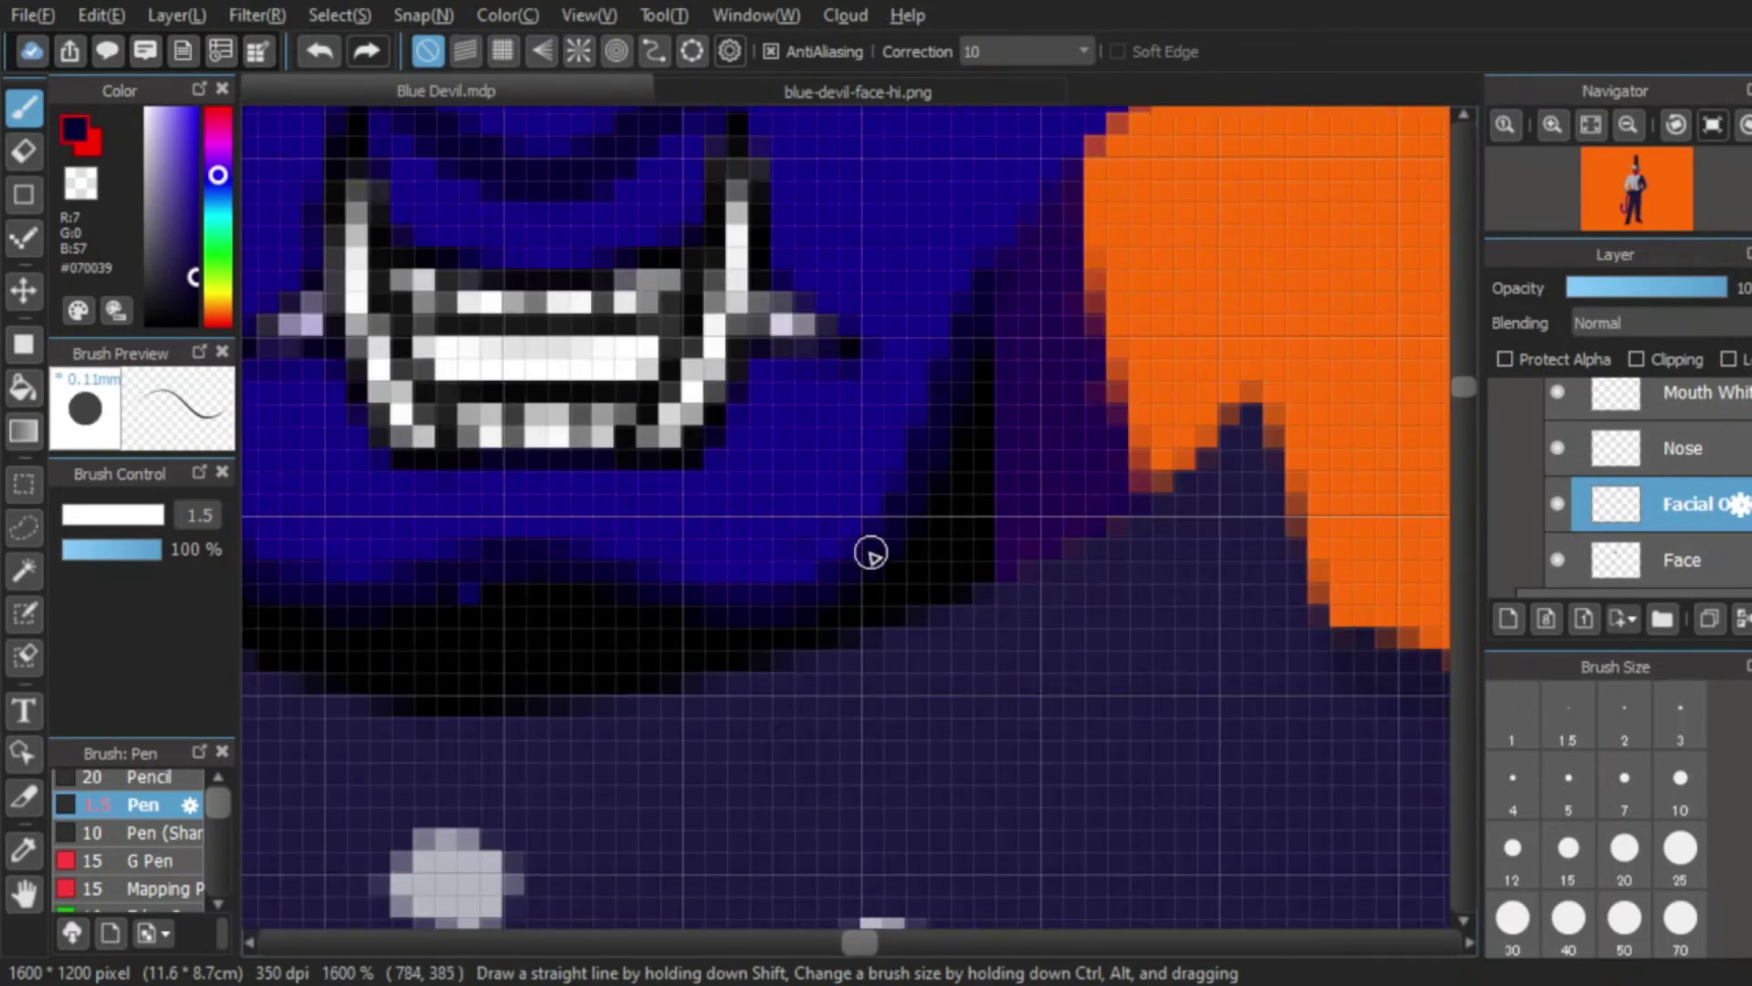
left_click(654, 589)
Step: Outline the right cheek from the jaw up to the ear in #070039, undoing the strokes that went wrong
scroll(731, 584, "down", 3)
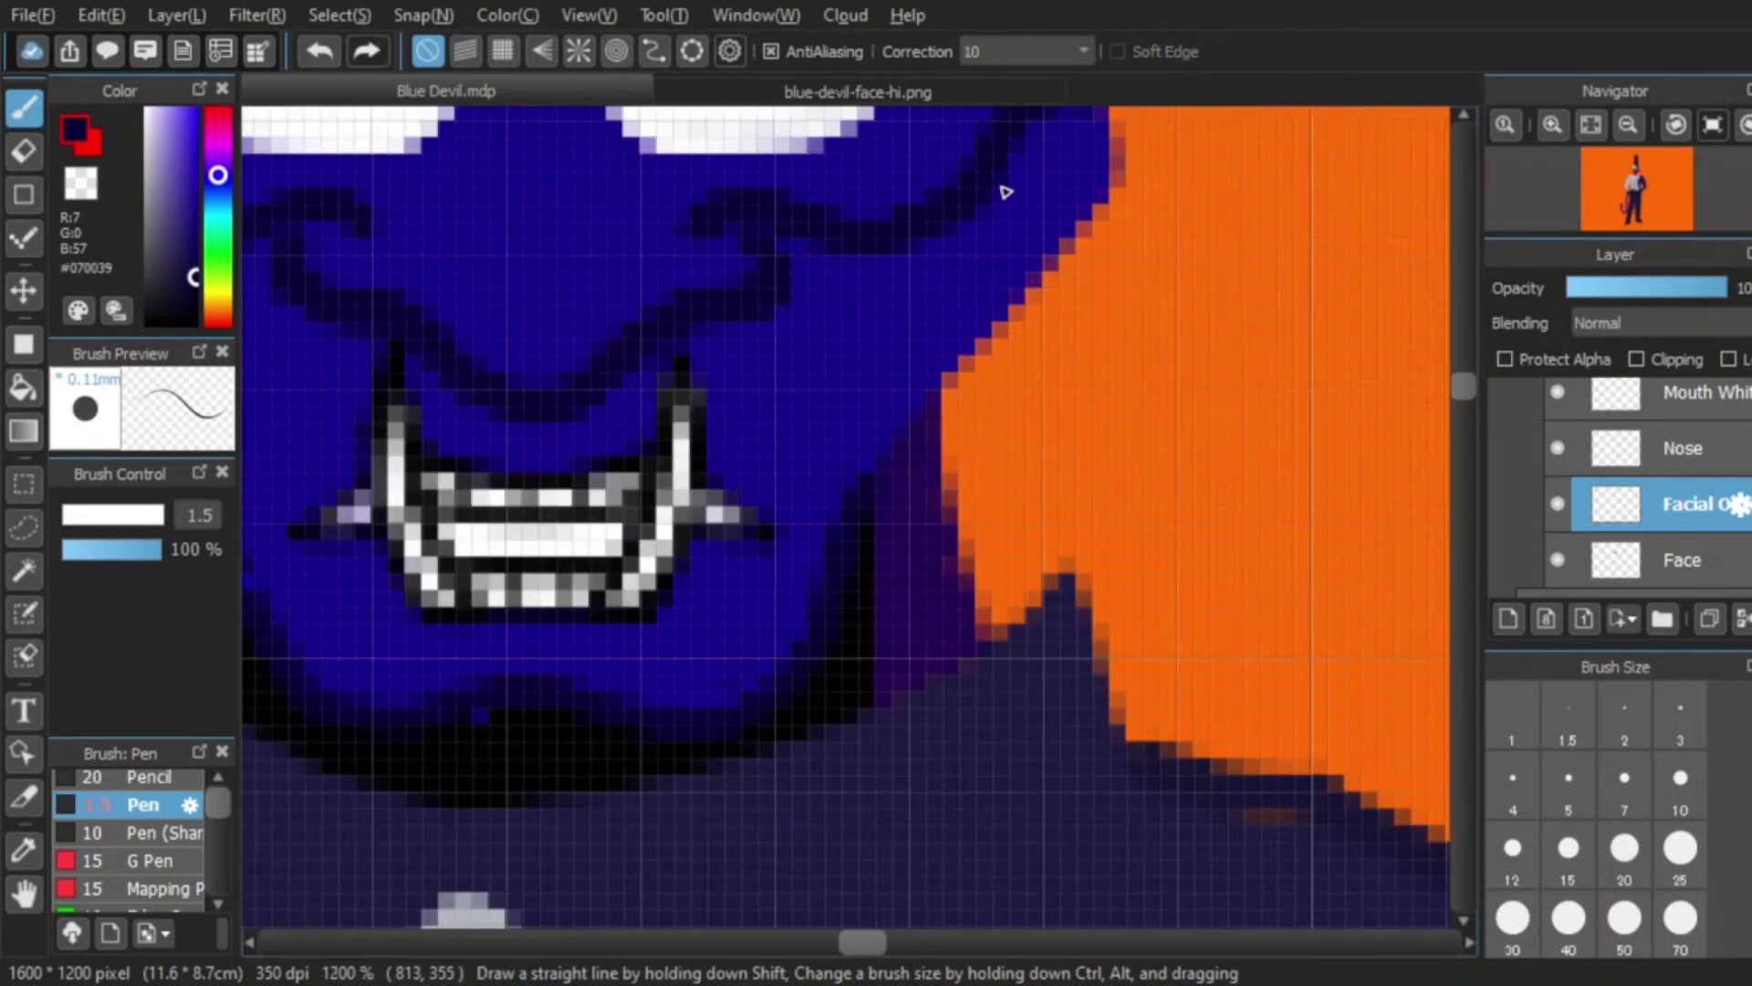
scroll(1005, 188, "up", 3)
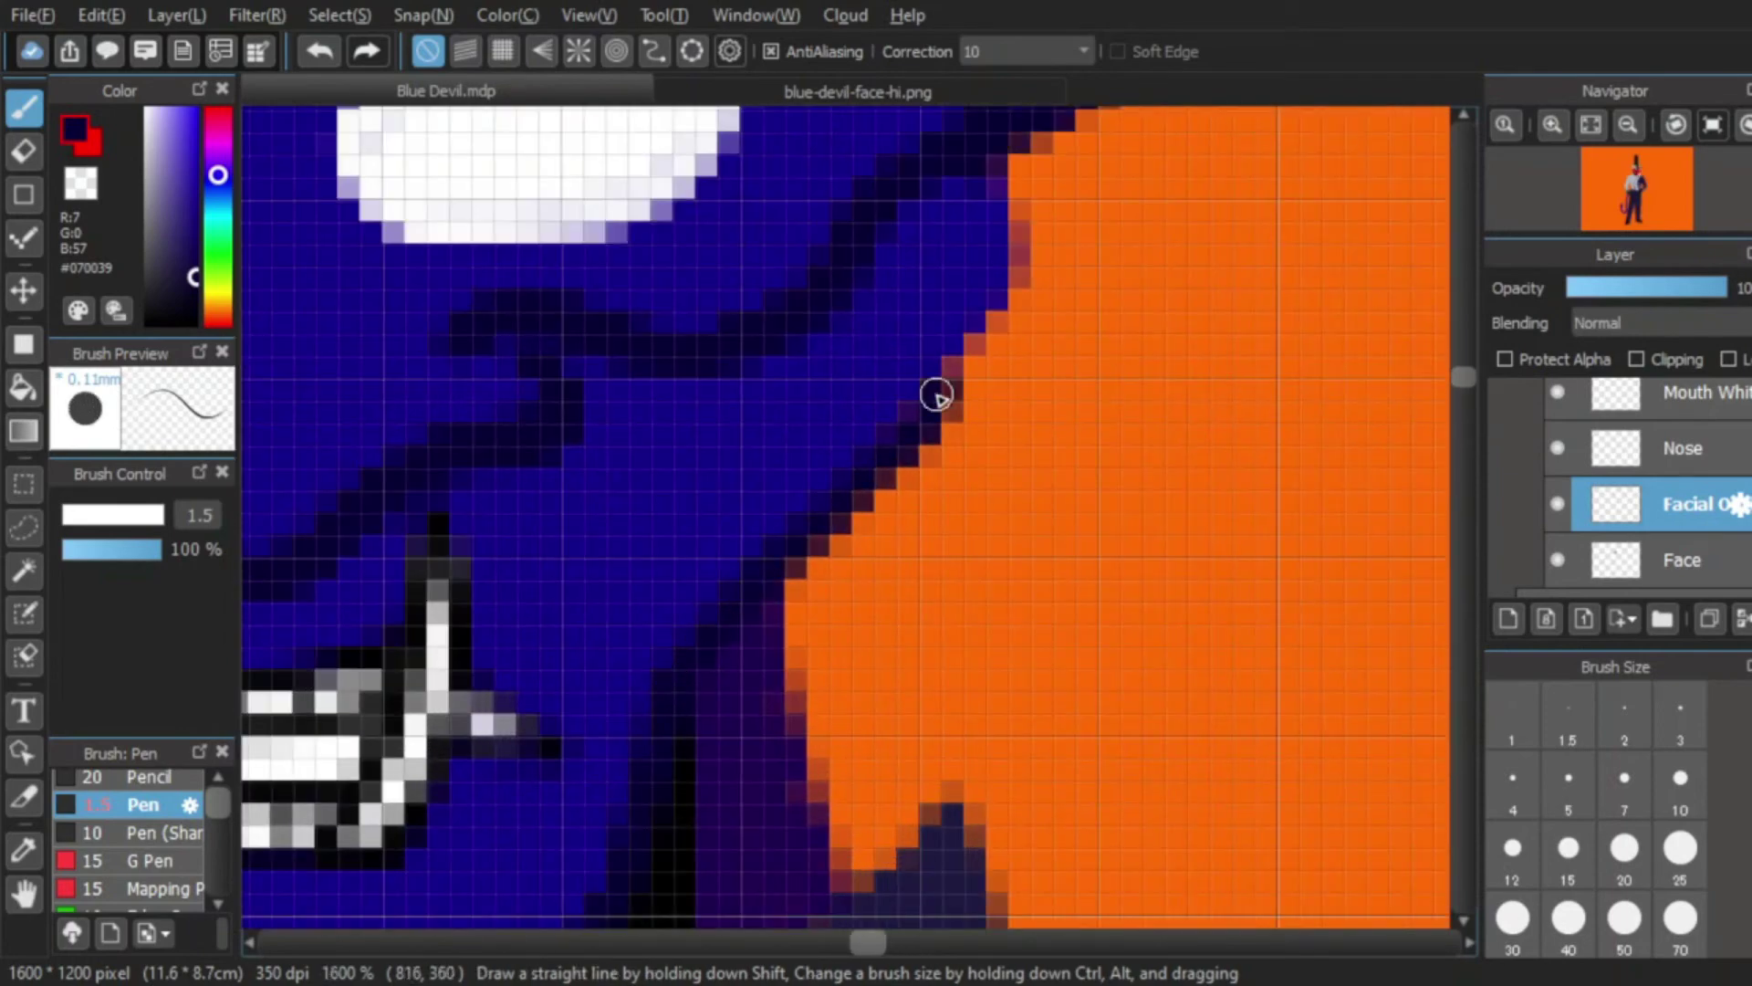
left_click_drag(1021, 167, 1010, 163)
scroll(1232, 199, "down", 5)
key("ctrl+z")
scroll(1195, 209, "up", 5)
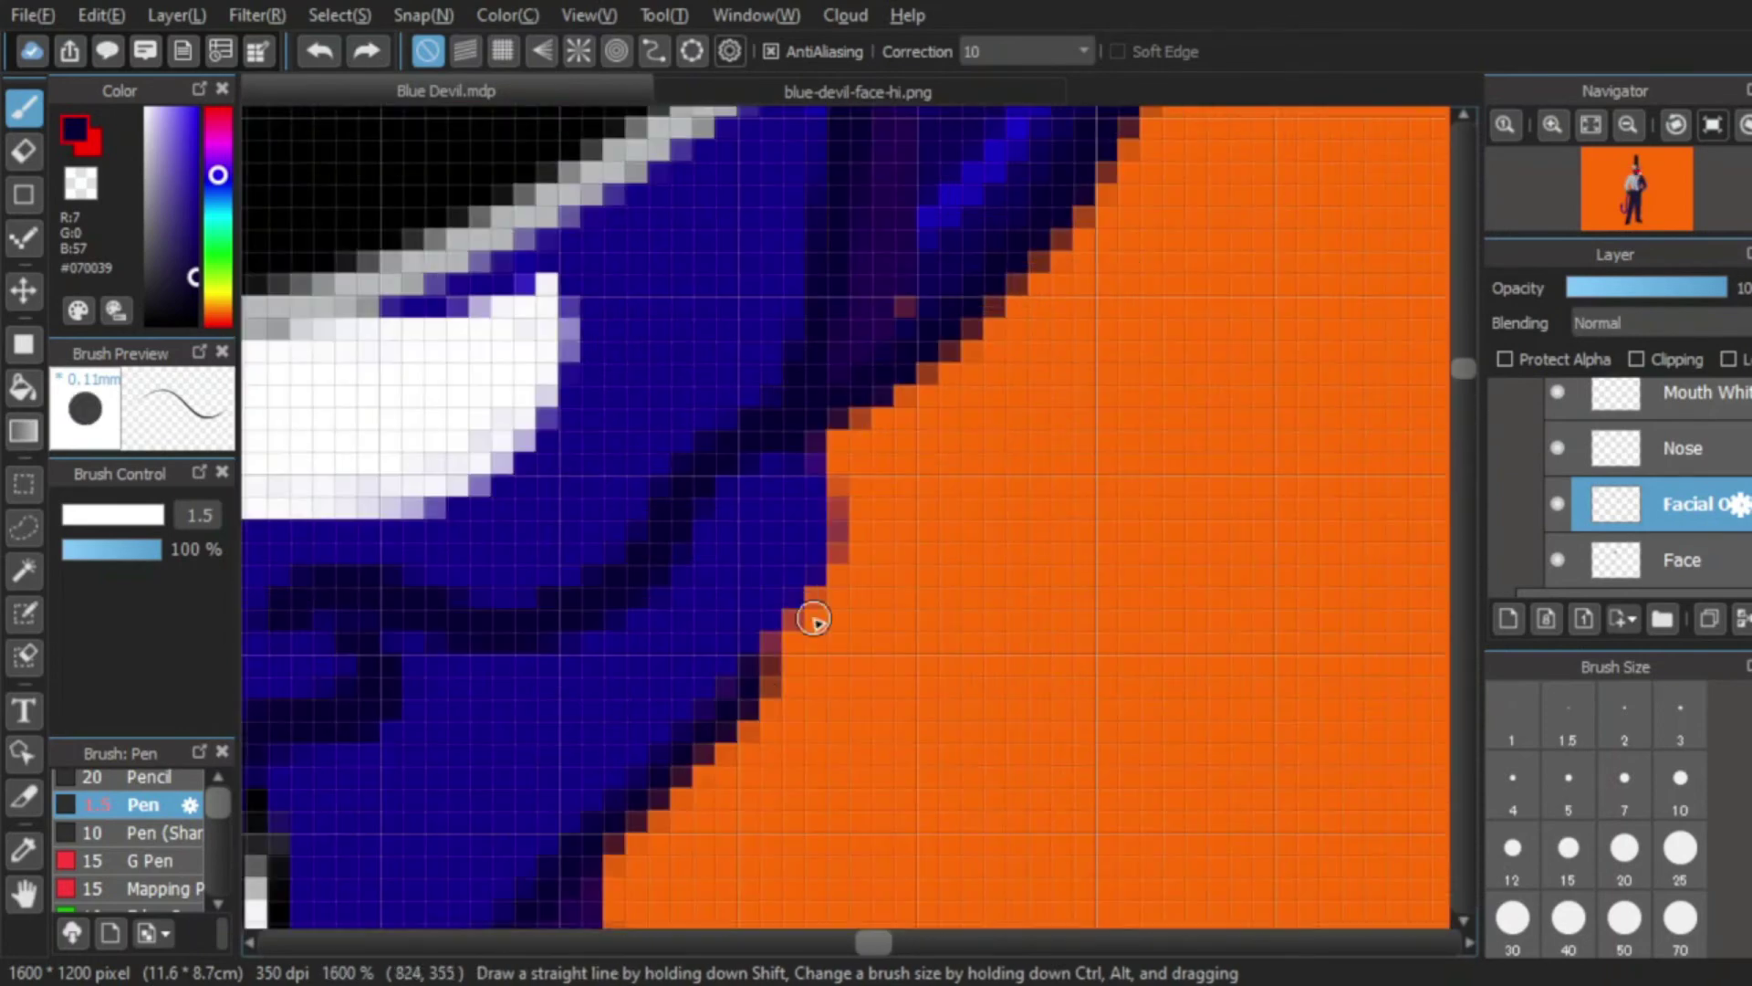
left_click_drag(769, 690, 823, 431)
scroll(1077, 393, "down", 3)
scroll(1032, 391, "up", 3)
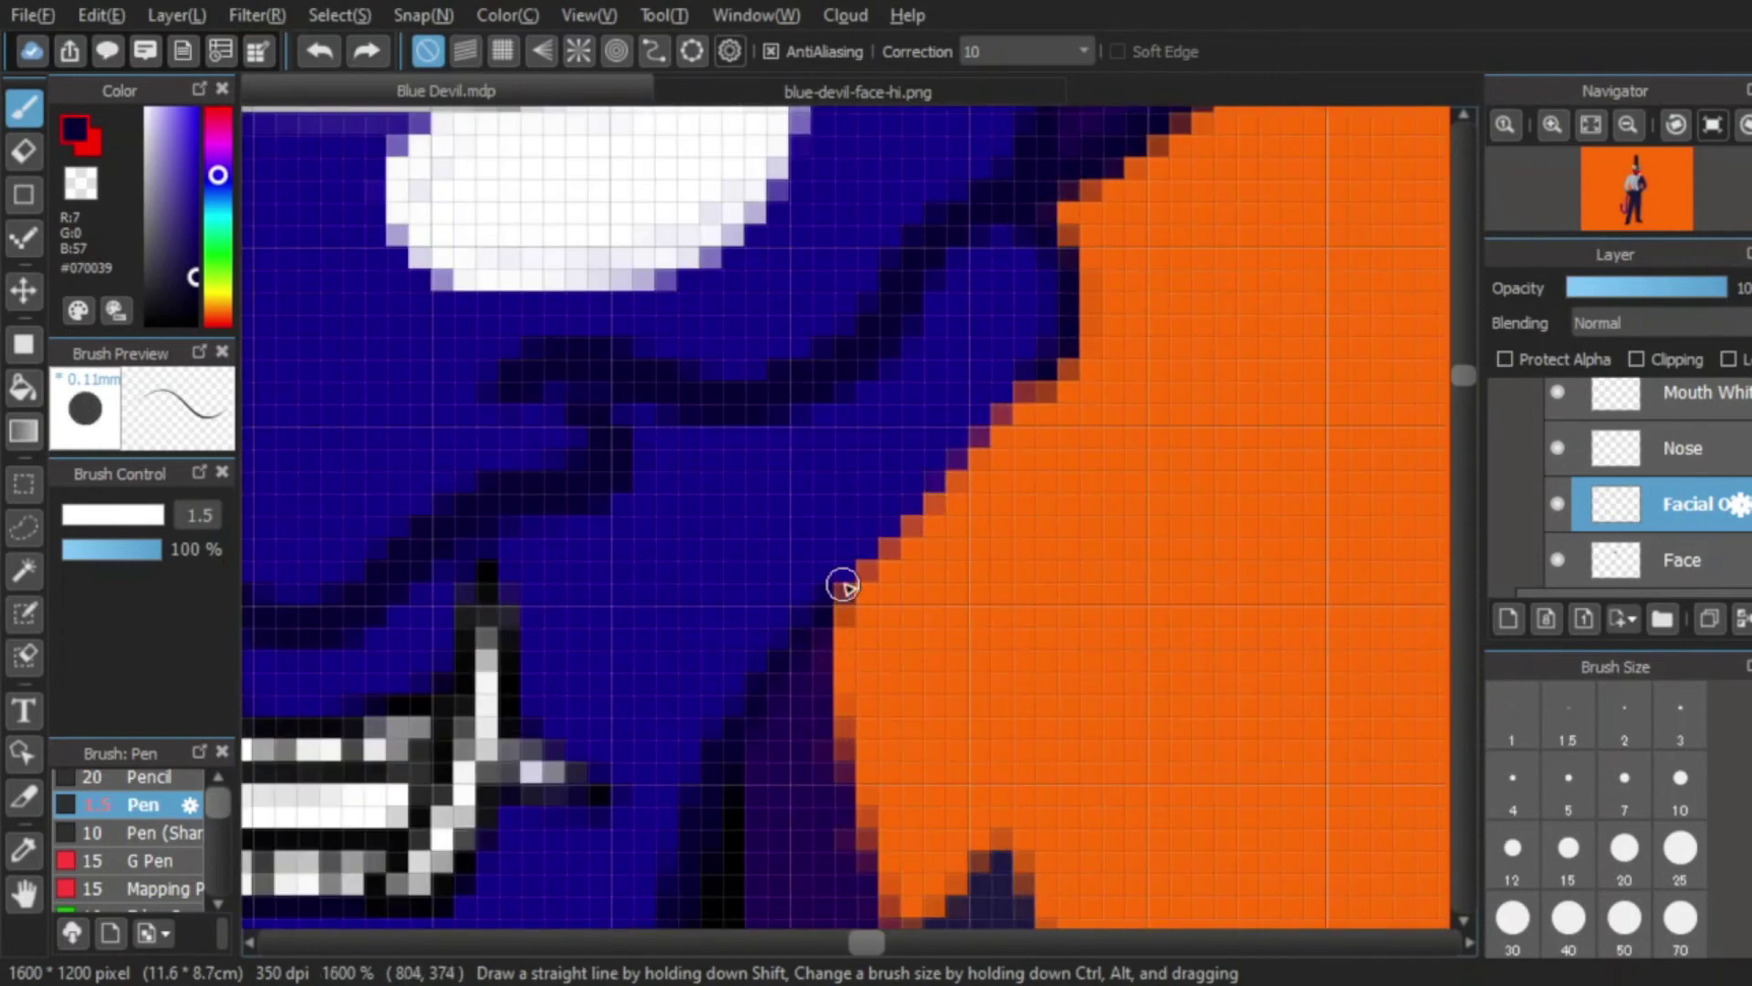
left_click_drag(849, 595, 1065, 336)
key("ctrl+z")
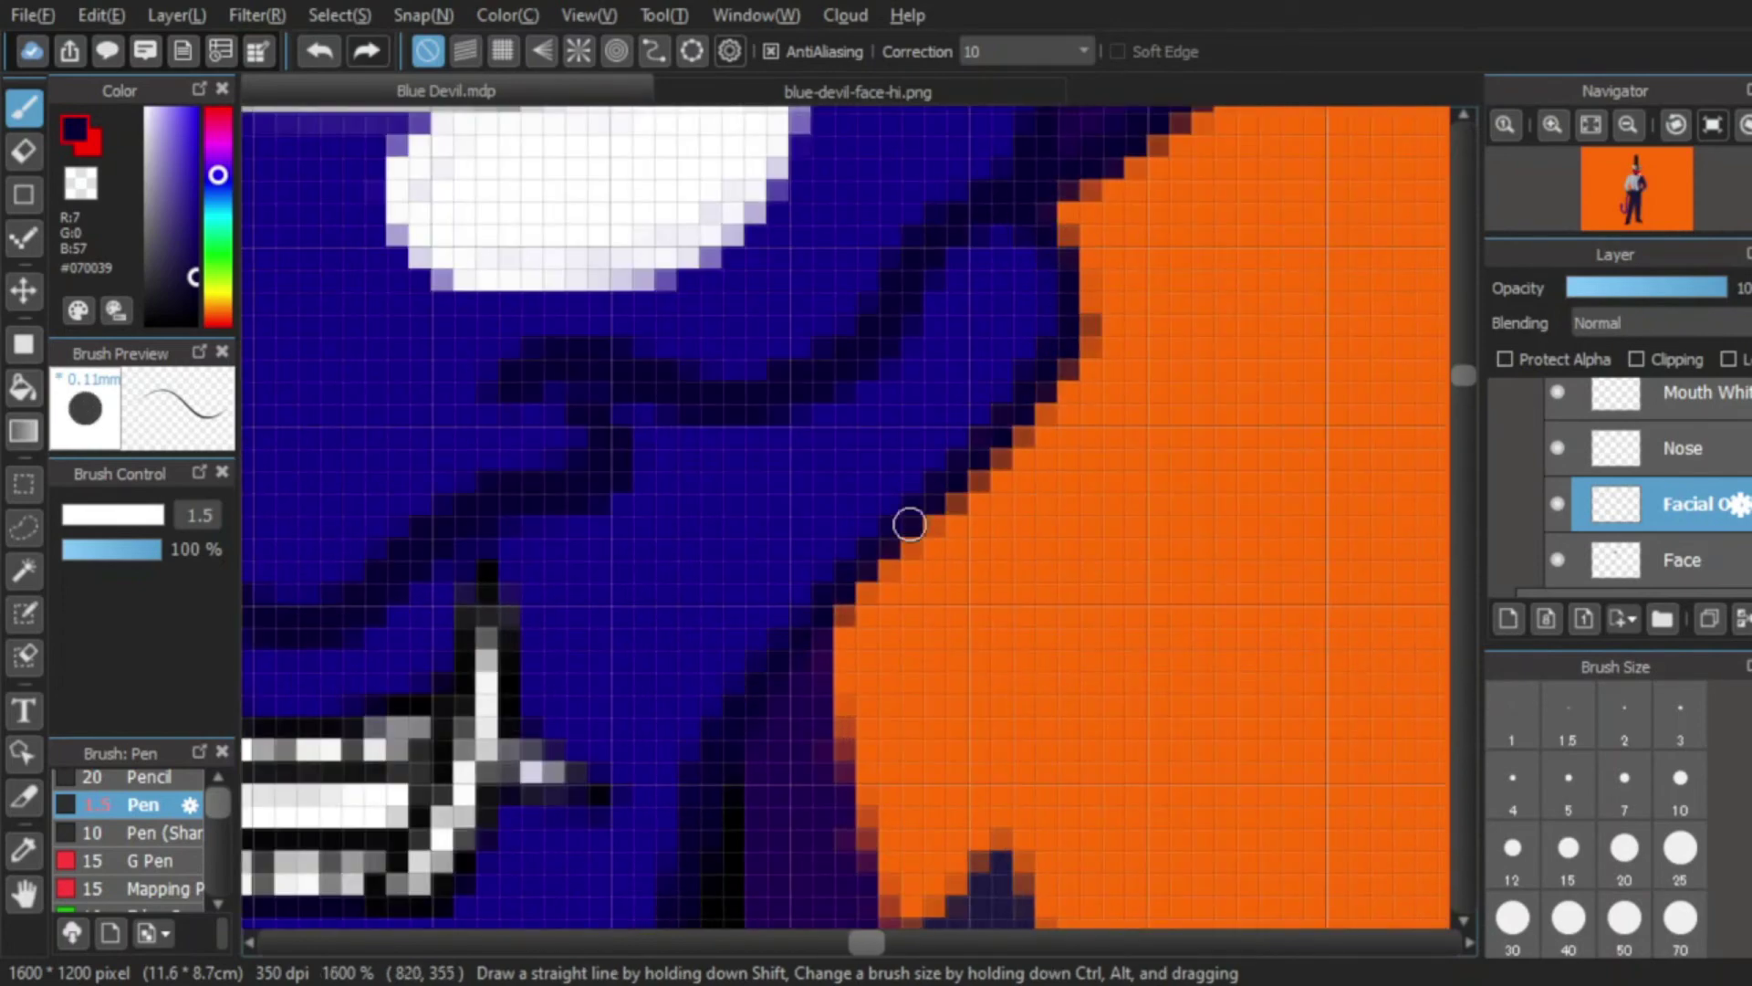
Step: Switch to the rectangular selection tool and select the background layer, Layer1
scroll(1092, 274, "down", 7)
left_click(22, 485)
scroll(1017, 438, "down", 3)
scroll(1017, 511, "up", 4)
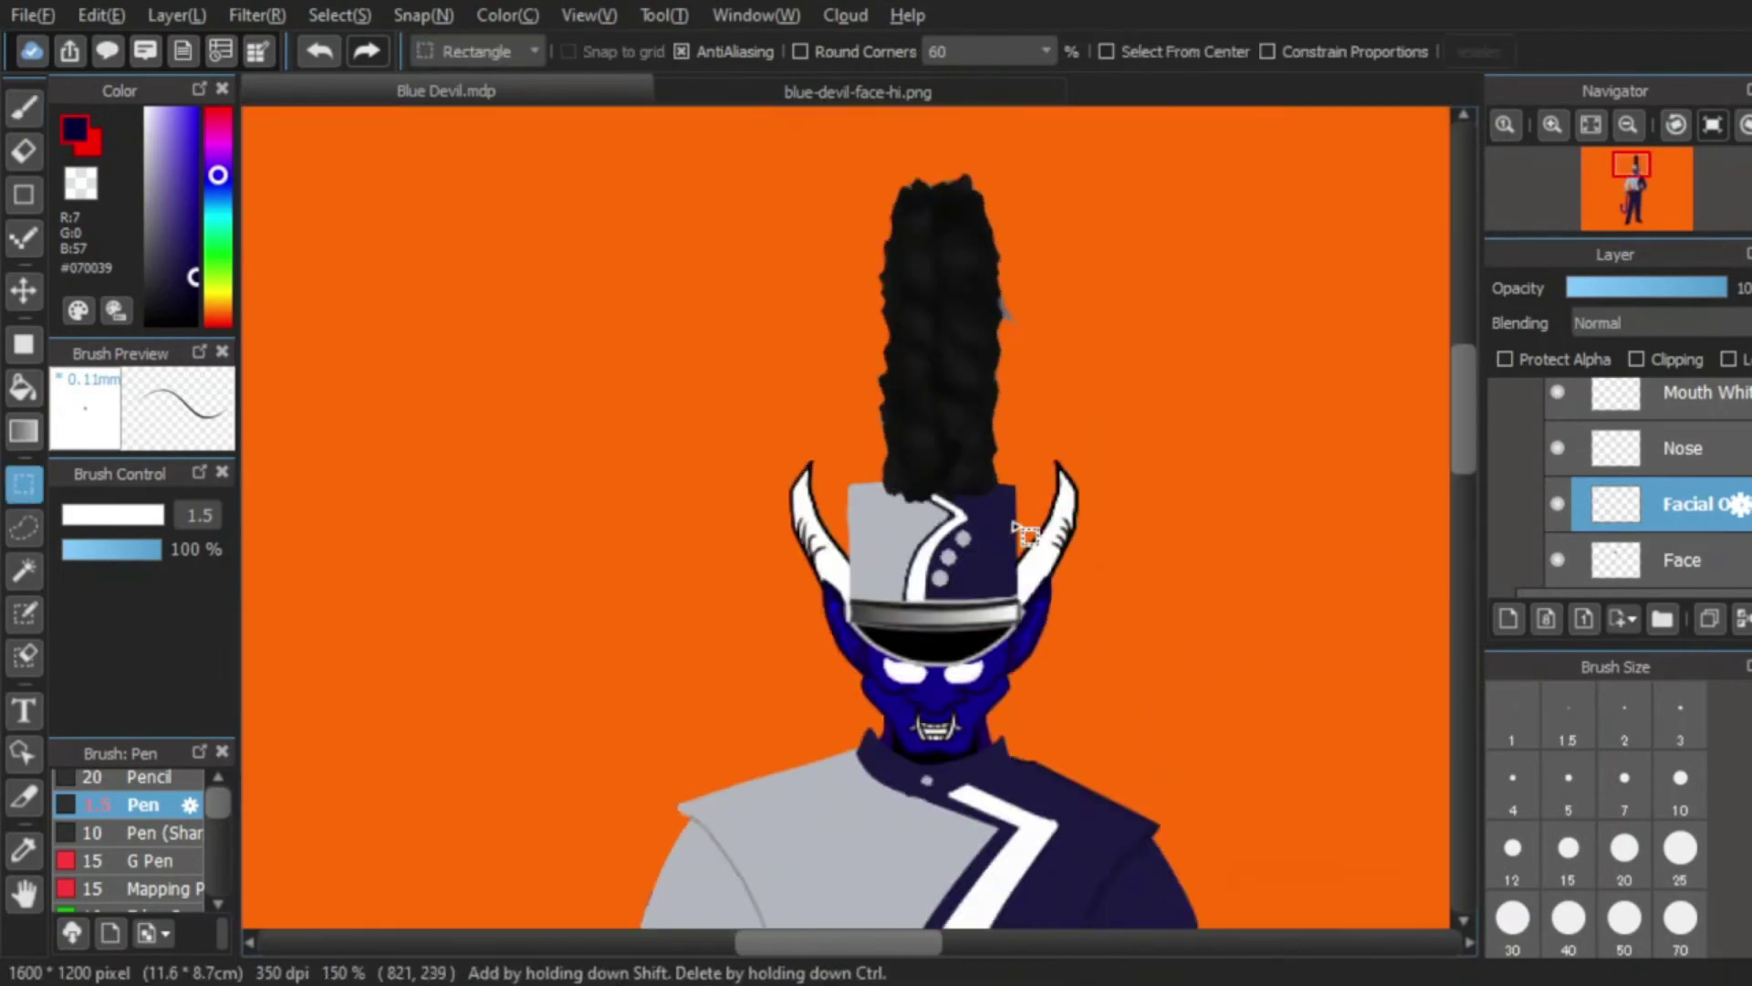
scroll(1024, 529, "down", 3)
scroll(1109, 452, "down", 1)
scroll(1636, 552, "down", 5)
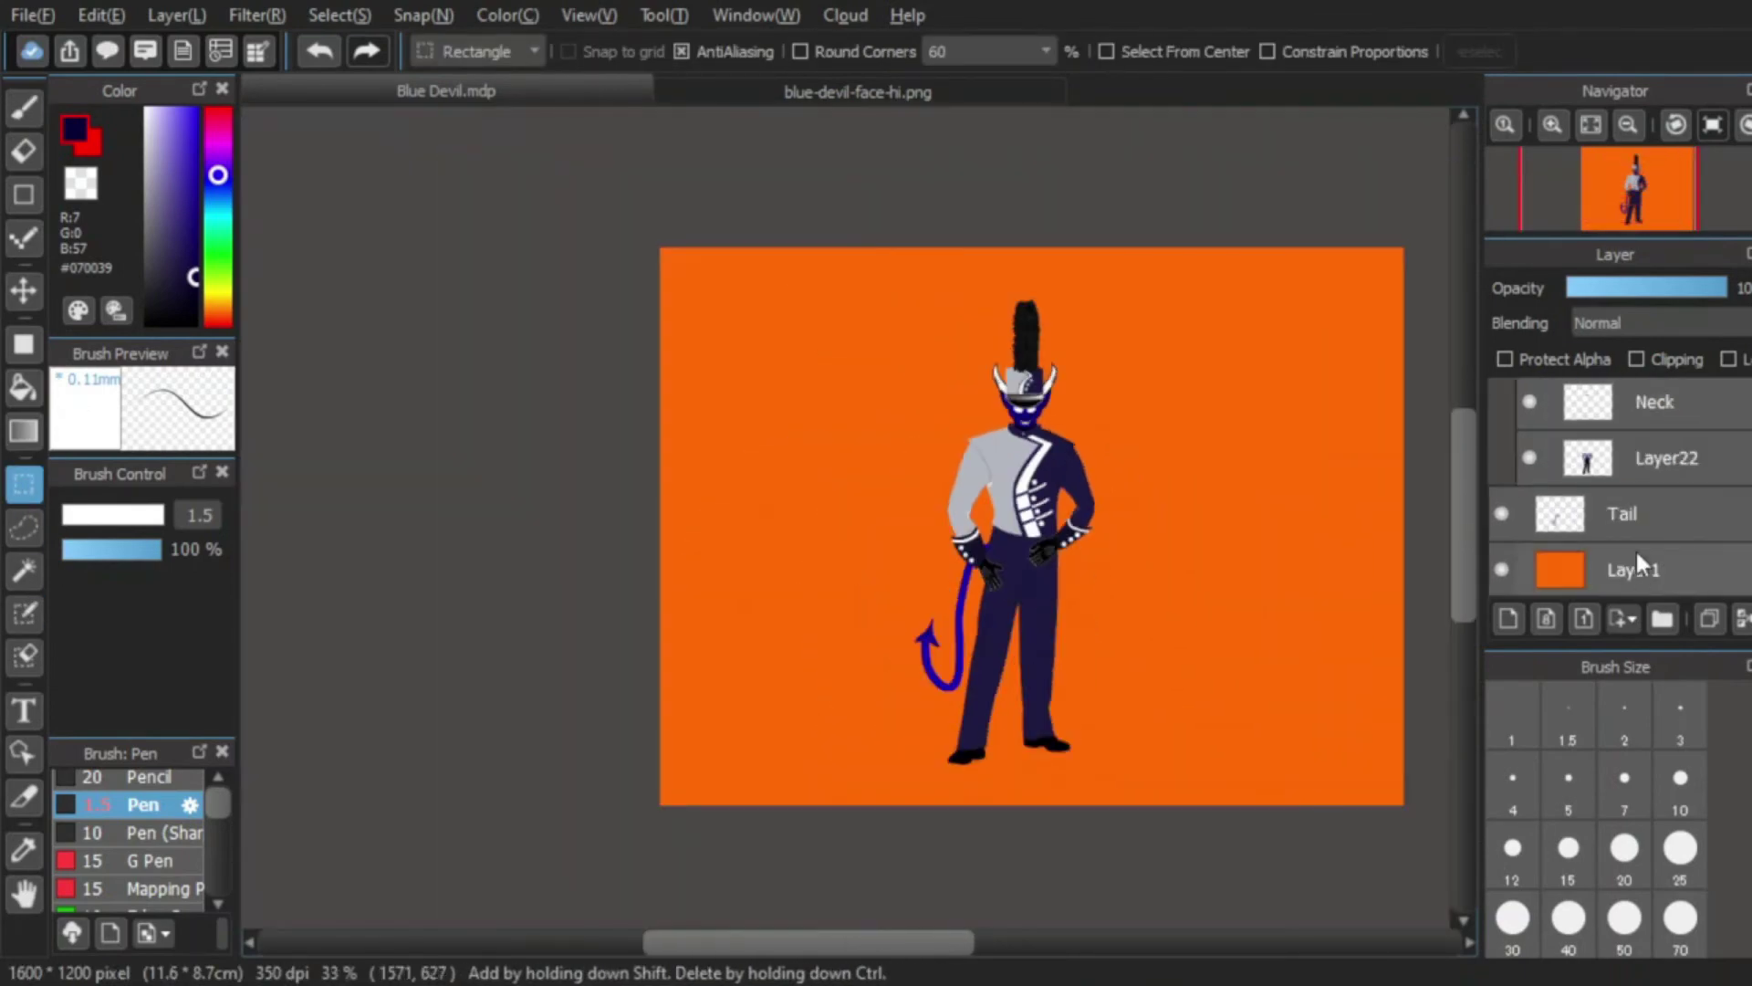
left_click(1637, 554)
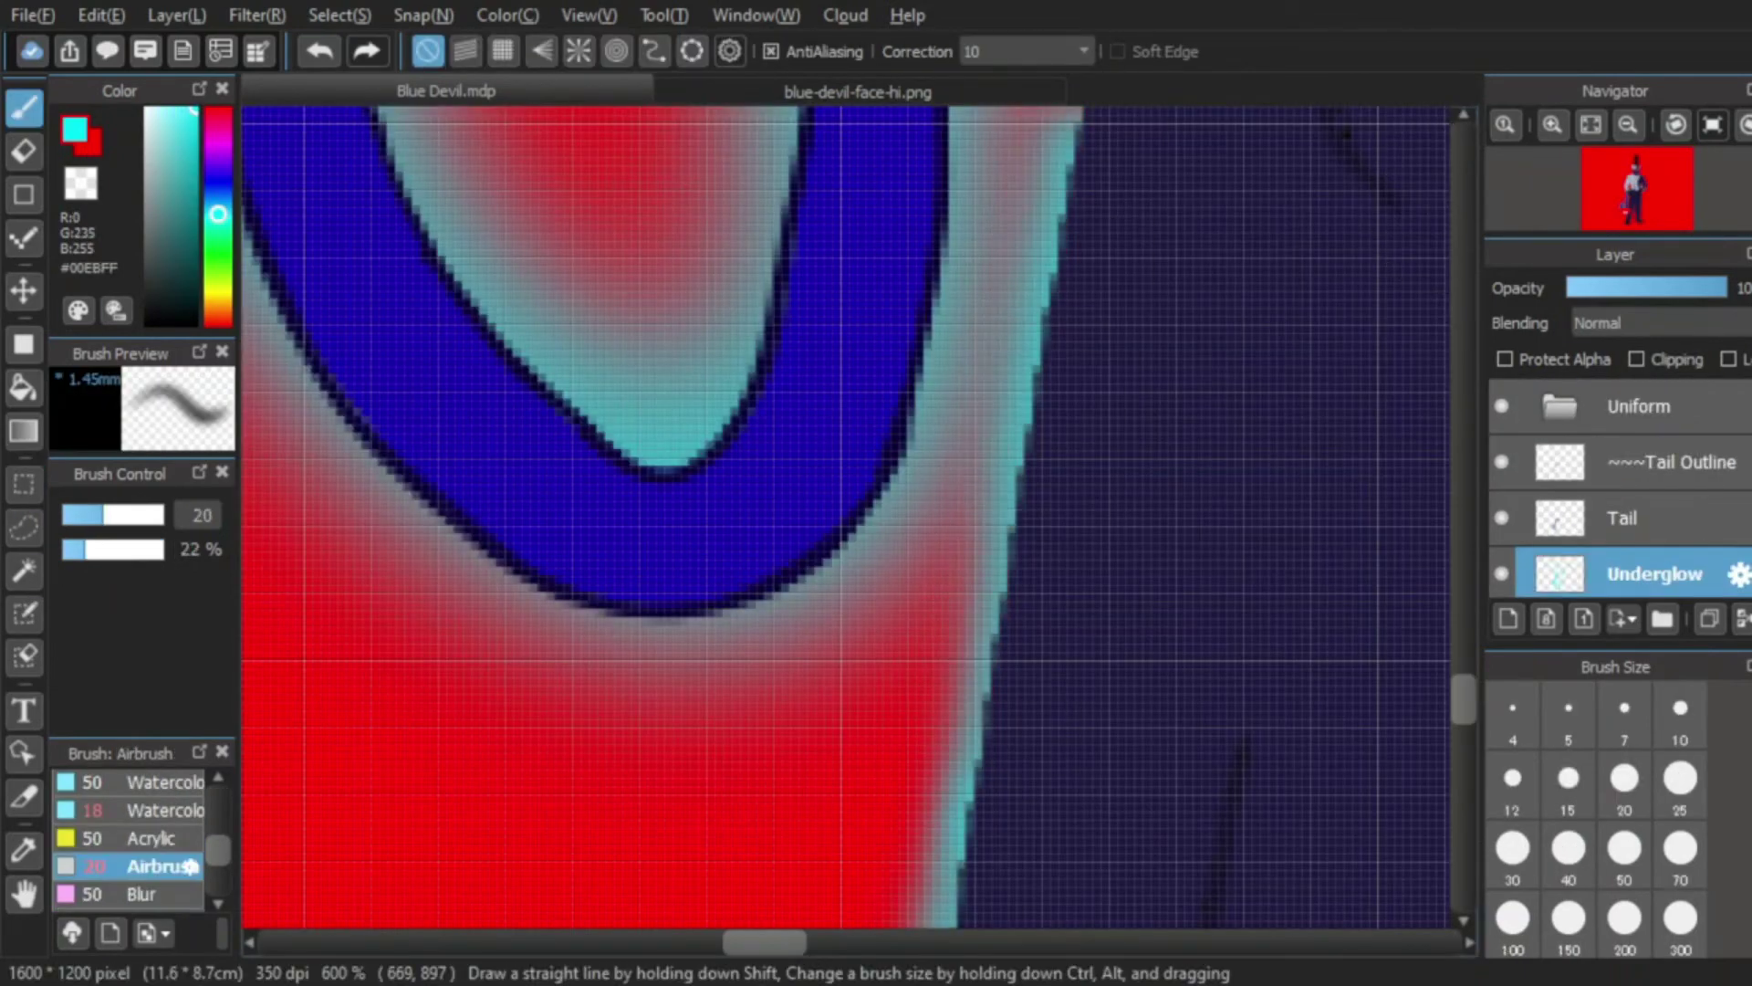
Step: Airbrush a #00EBFF glow along the outer edge of the trouser leg beside the tail on the Underglow layer, using size 20 and 22% opacity
scroll(990, 555, "down", 3)
scroll(955, 547, "up", 2)
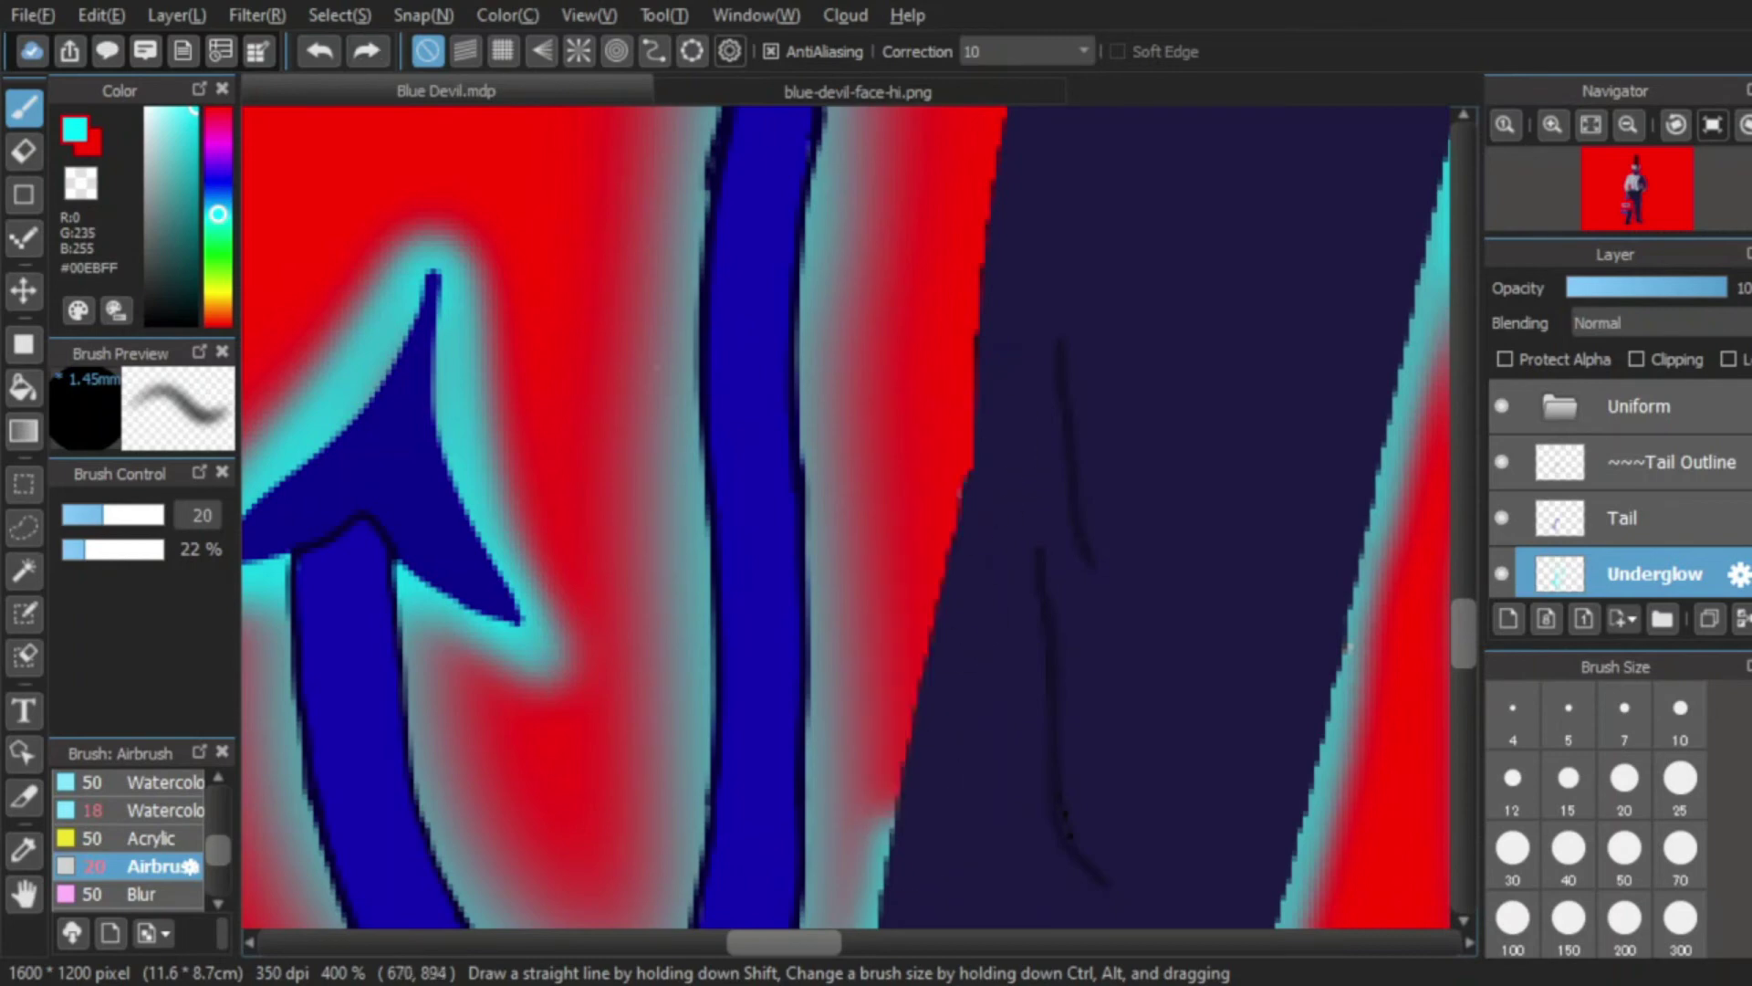
scroll(946, 539, "up", 2)
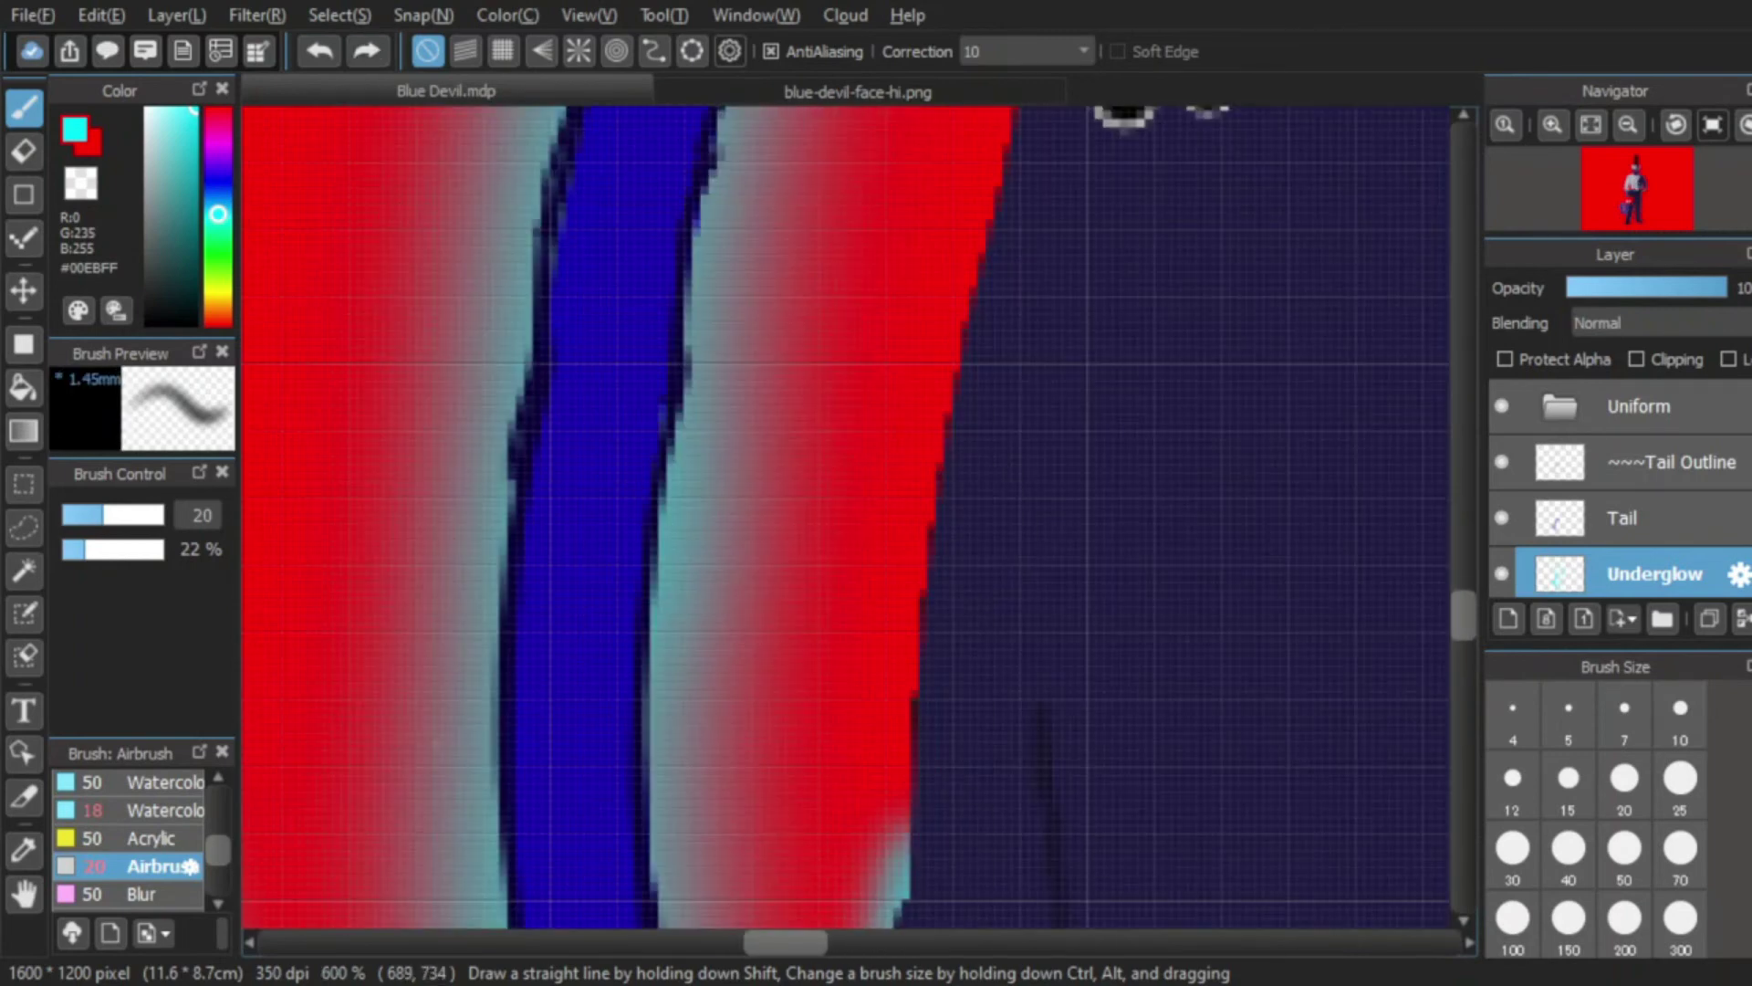
left_click_drag(1045, 311, 1045, 328)
left_click_drag(943, 909, 914, 763)
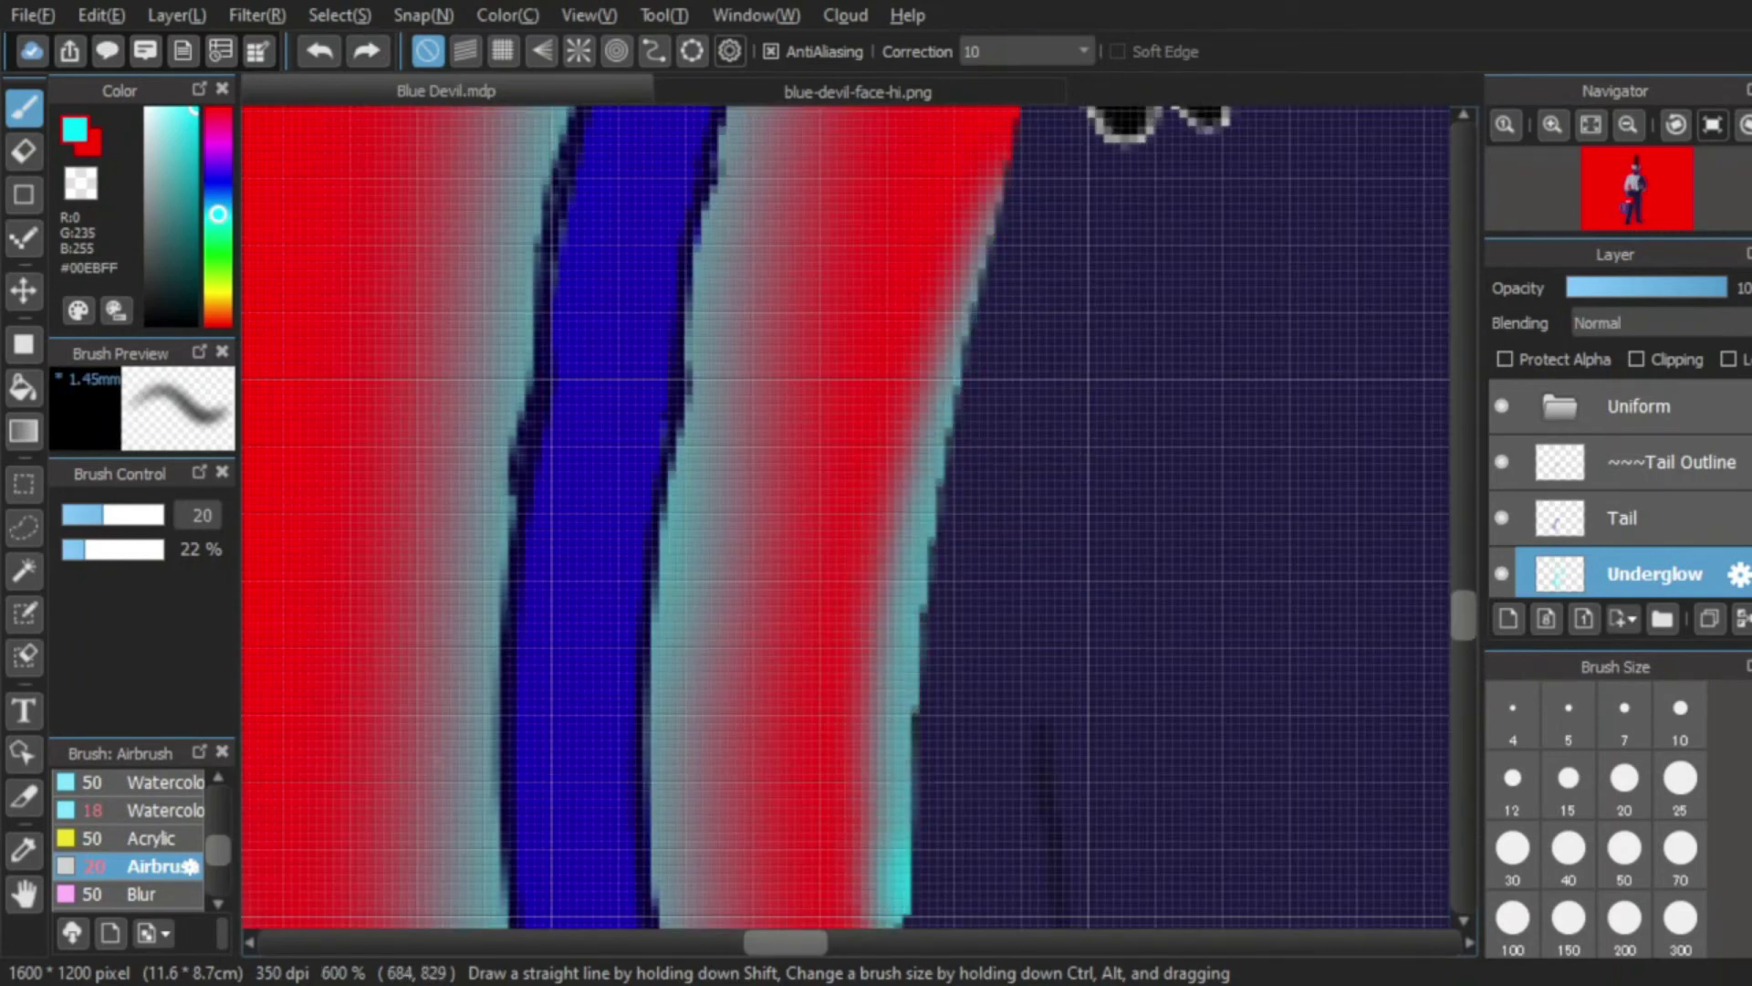
scroll(1246, 223, "down", 1)
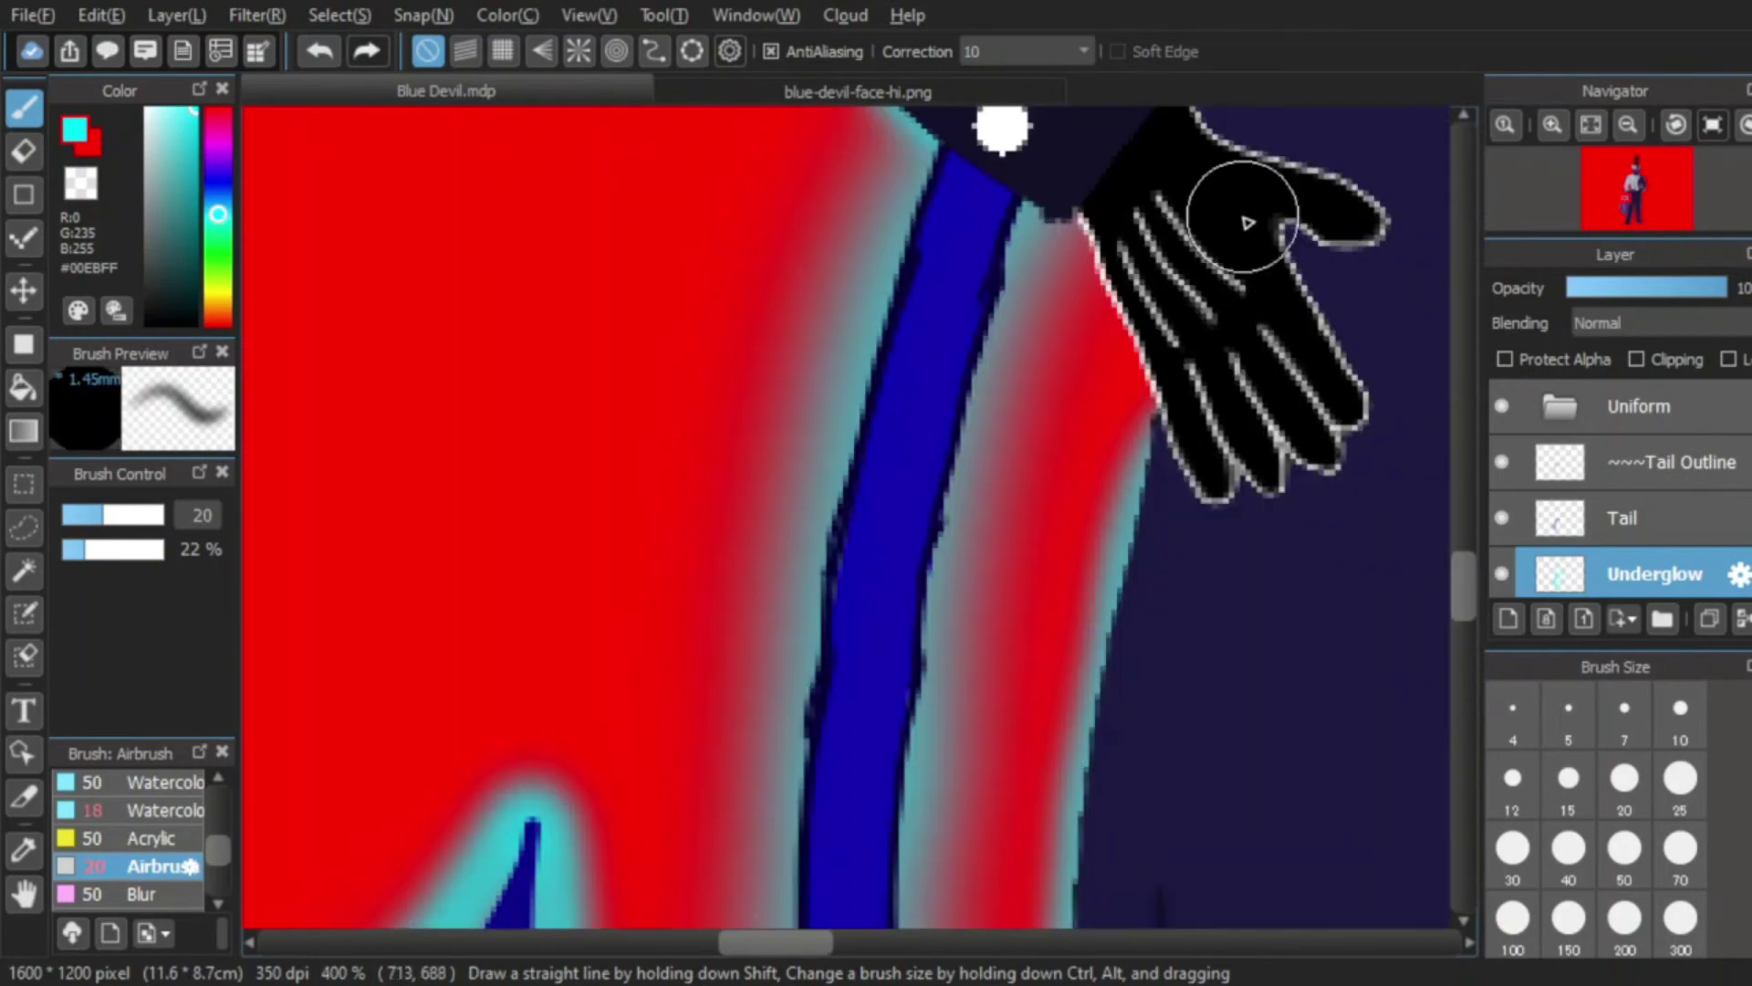
Step: Examine the cyan underglow around the whole figure, from the gloves and tail to the hat and shoes
scroll(1223, 210, "up", 2)
scroll(849, 825, "down", 6)
scroll(1001, 383, "up", 1)
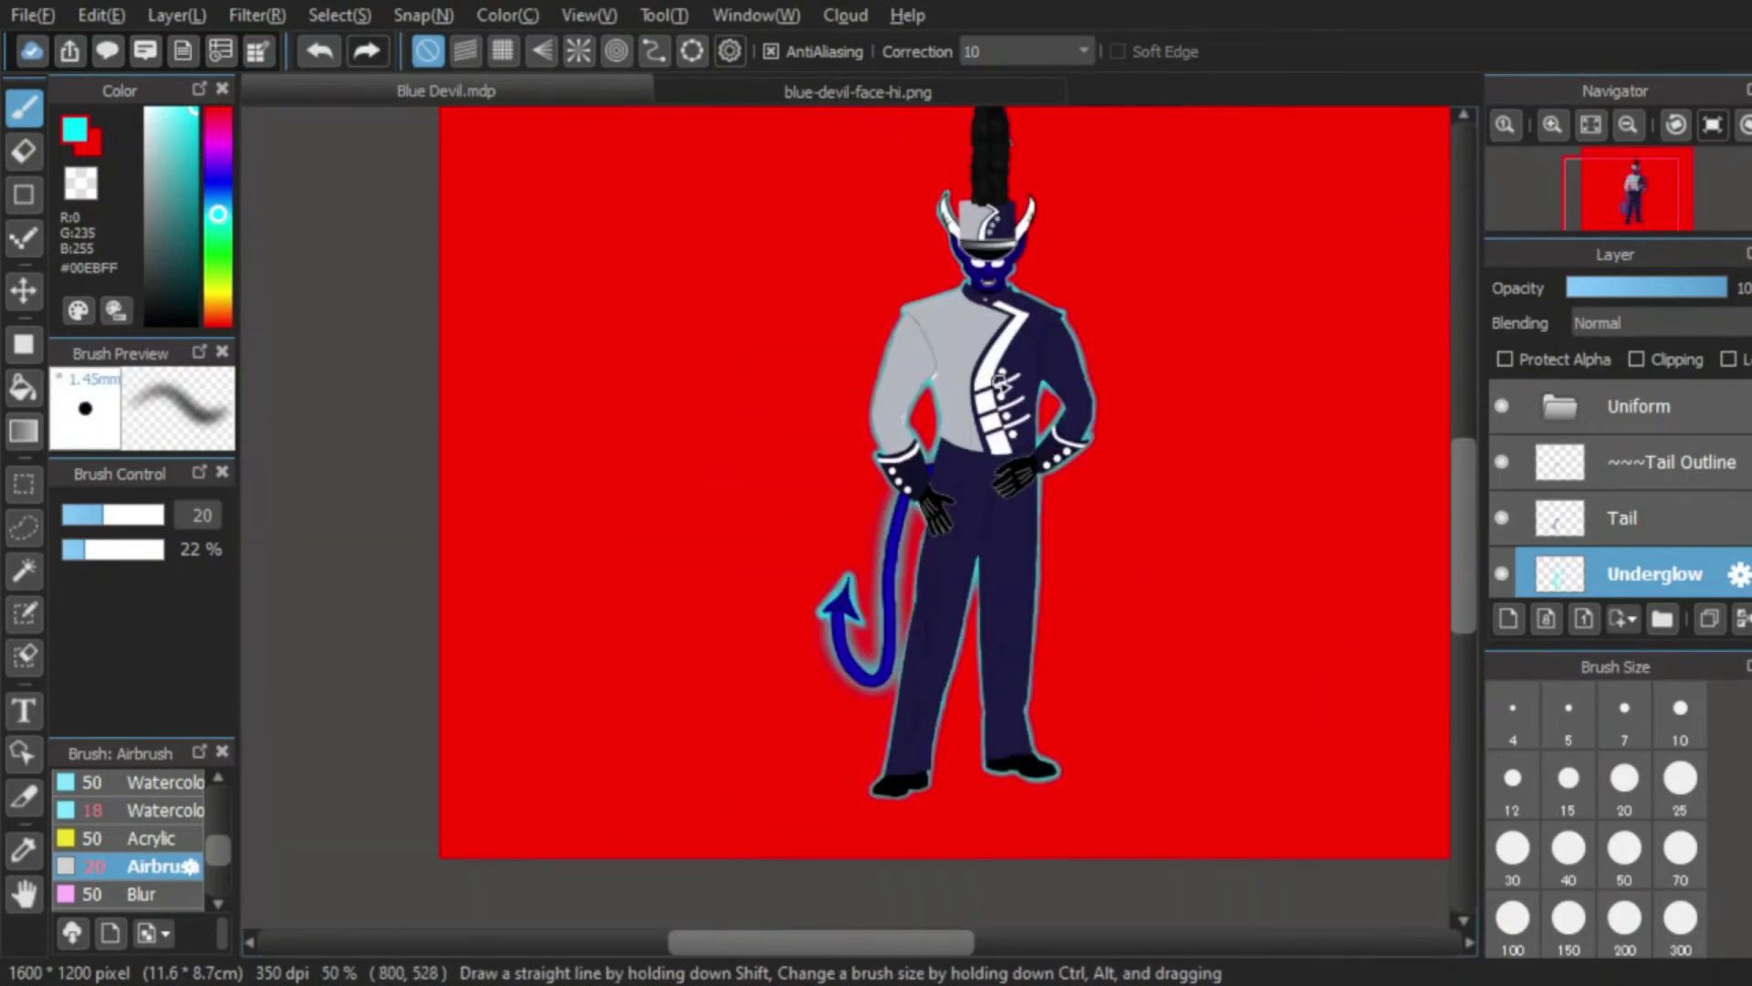
scroll(899, 776, "up", 5)
scroll(1043, 496, "down", 5)
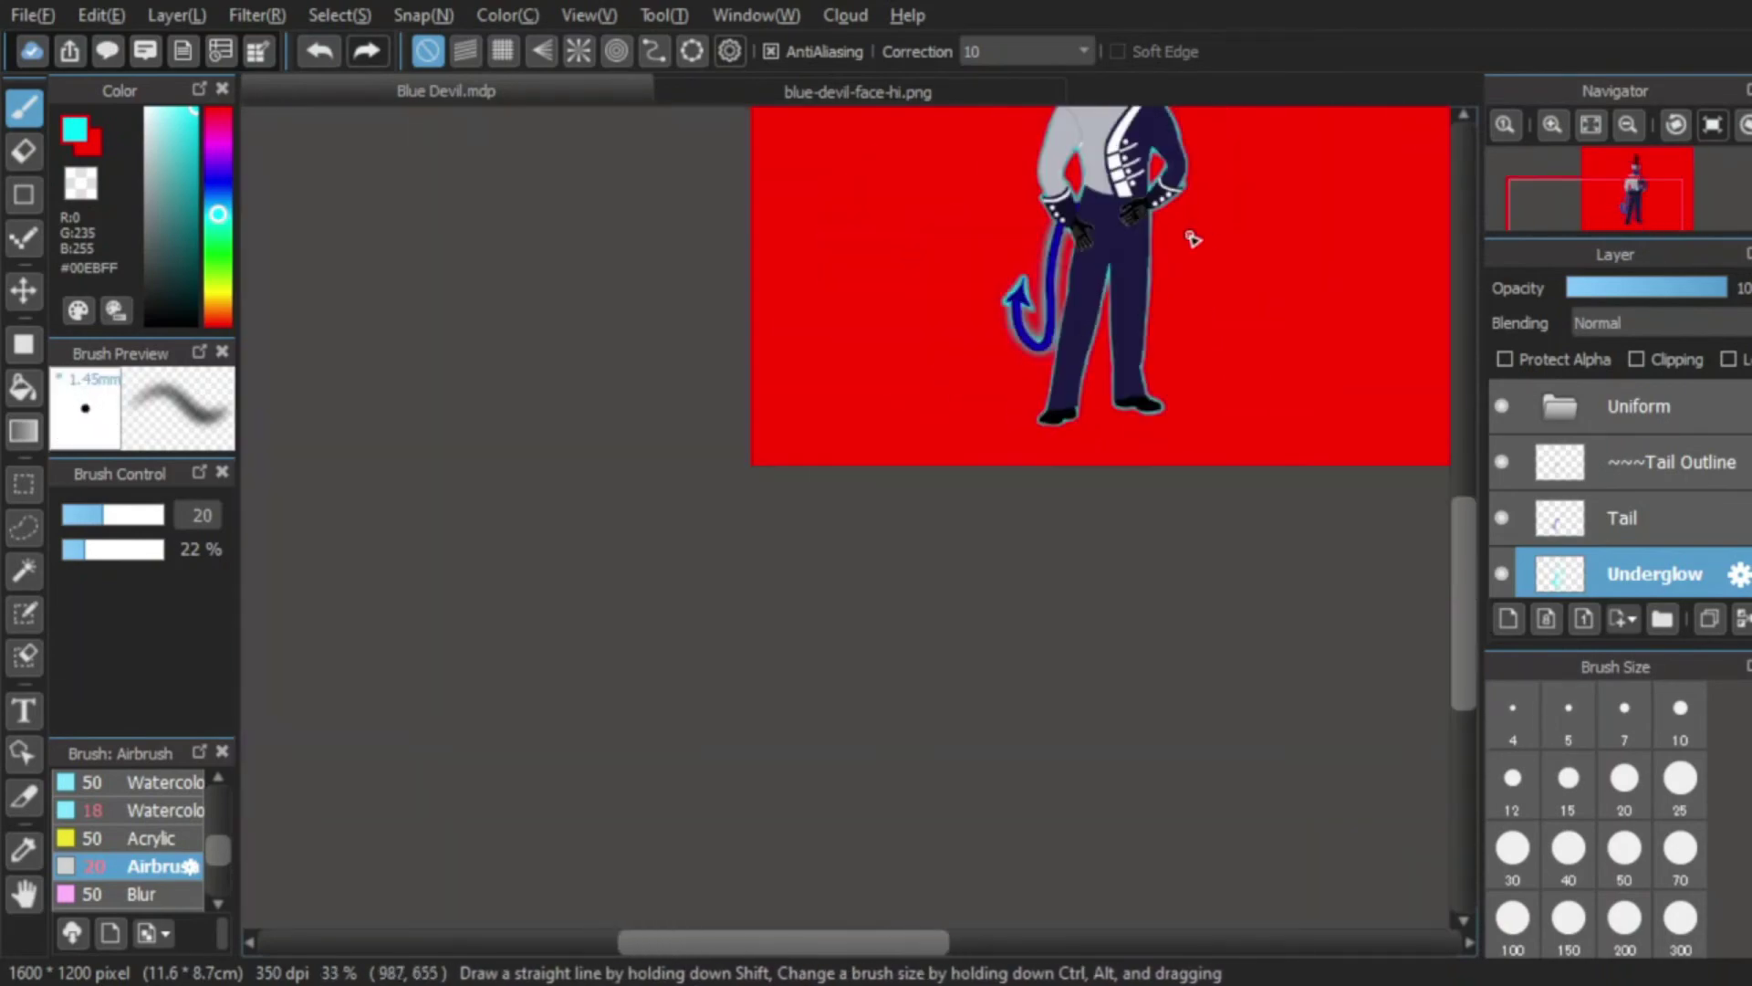
scroll(1189, 235, "up", 2)
scroll(1100, 609, "down", 1)
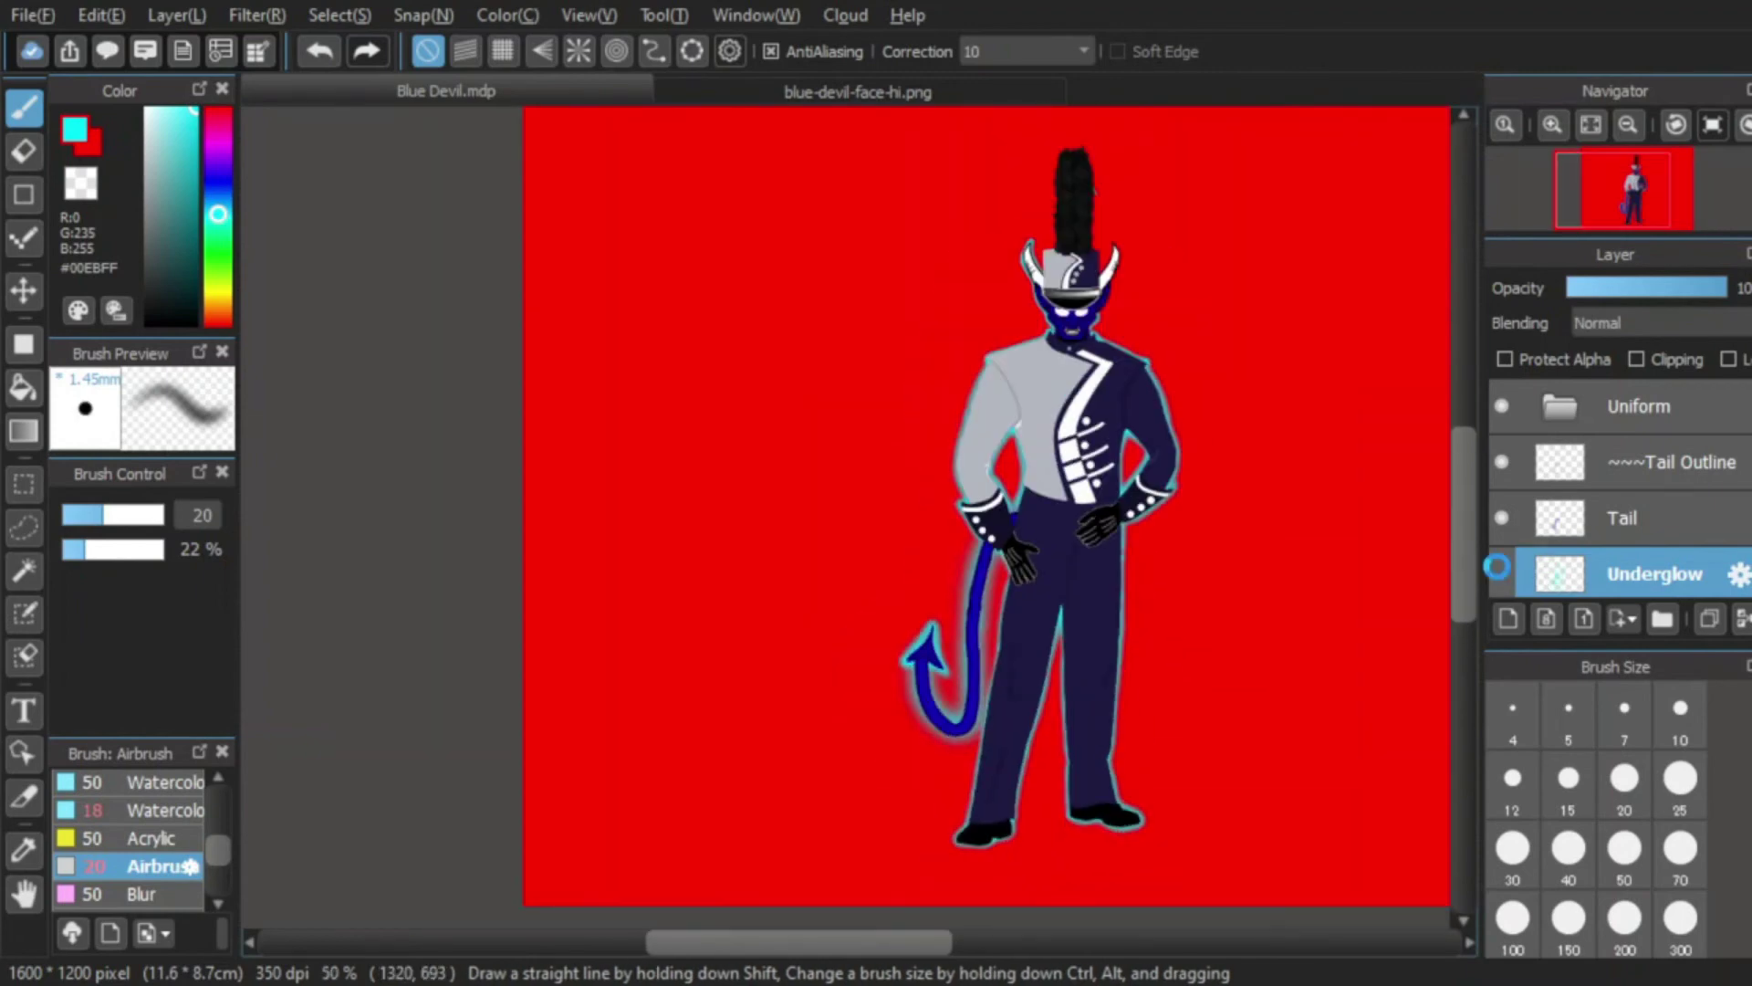
Step: Name the layer directly below the Tail layer "Extreme Unde..." and enlarge the airbrush to size 150
type("Extreme Unde")
left_click(1086, 605)
key("bracketright")
key("bracketright")
key("bracketright")
key("bracketright")
key("bracketright")
key("bracketright")
key("bracketright")
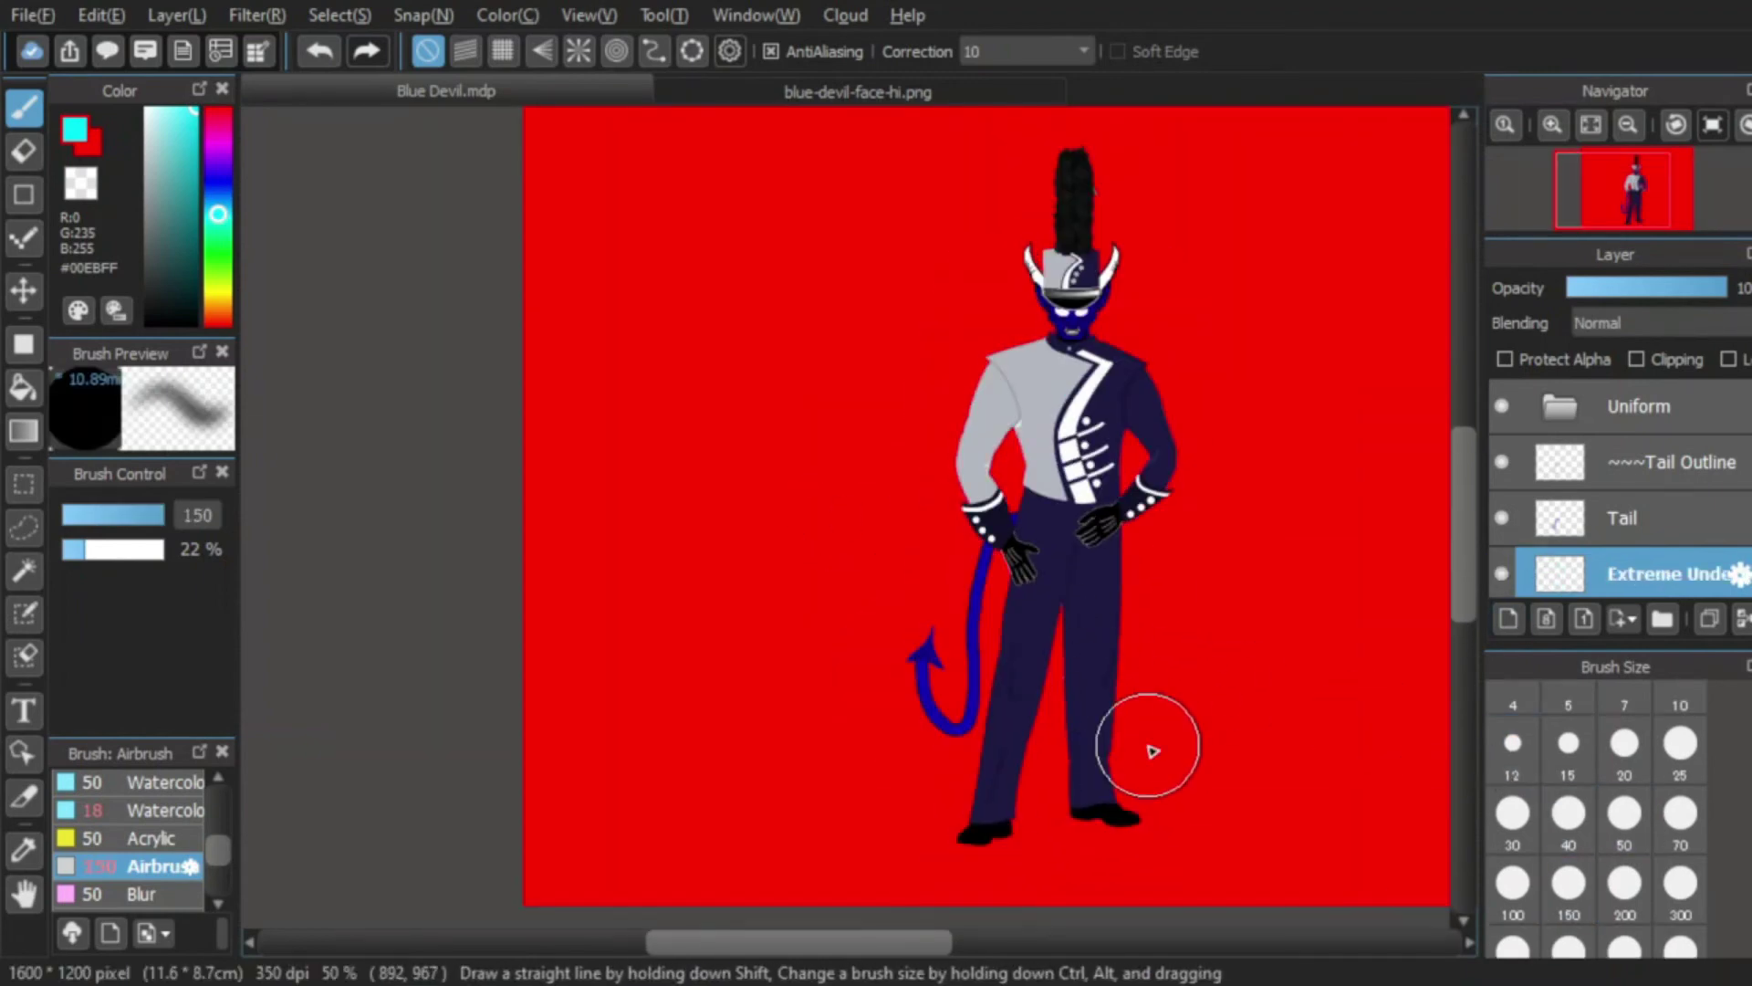
Step: Try to airbrush a wide cyan glow behind the whole figure at size 700, undoing each attempt
scroll(1610, 871, "down", 1)
left_click(1624, 915)
left_click_drag(973, 844, 1148, 164)
scroll(922, 391, "down", 2)
scroll(976, 383, "up", 1)
key("ctrl+z")
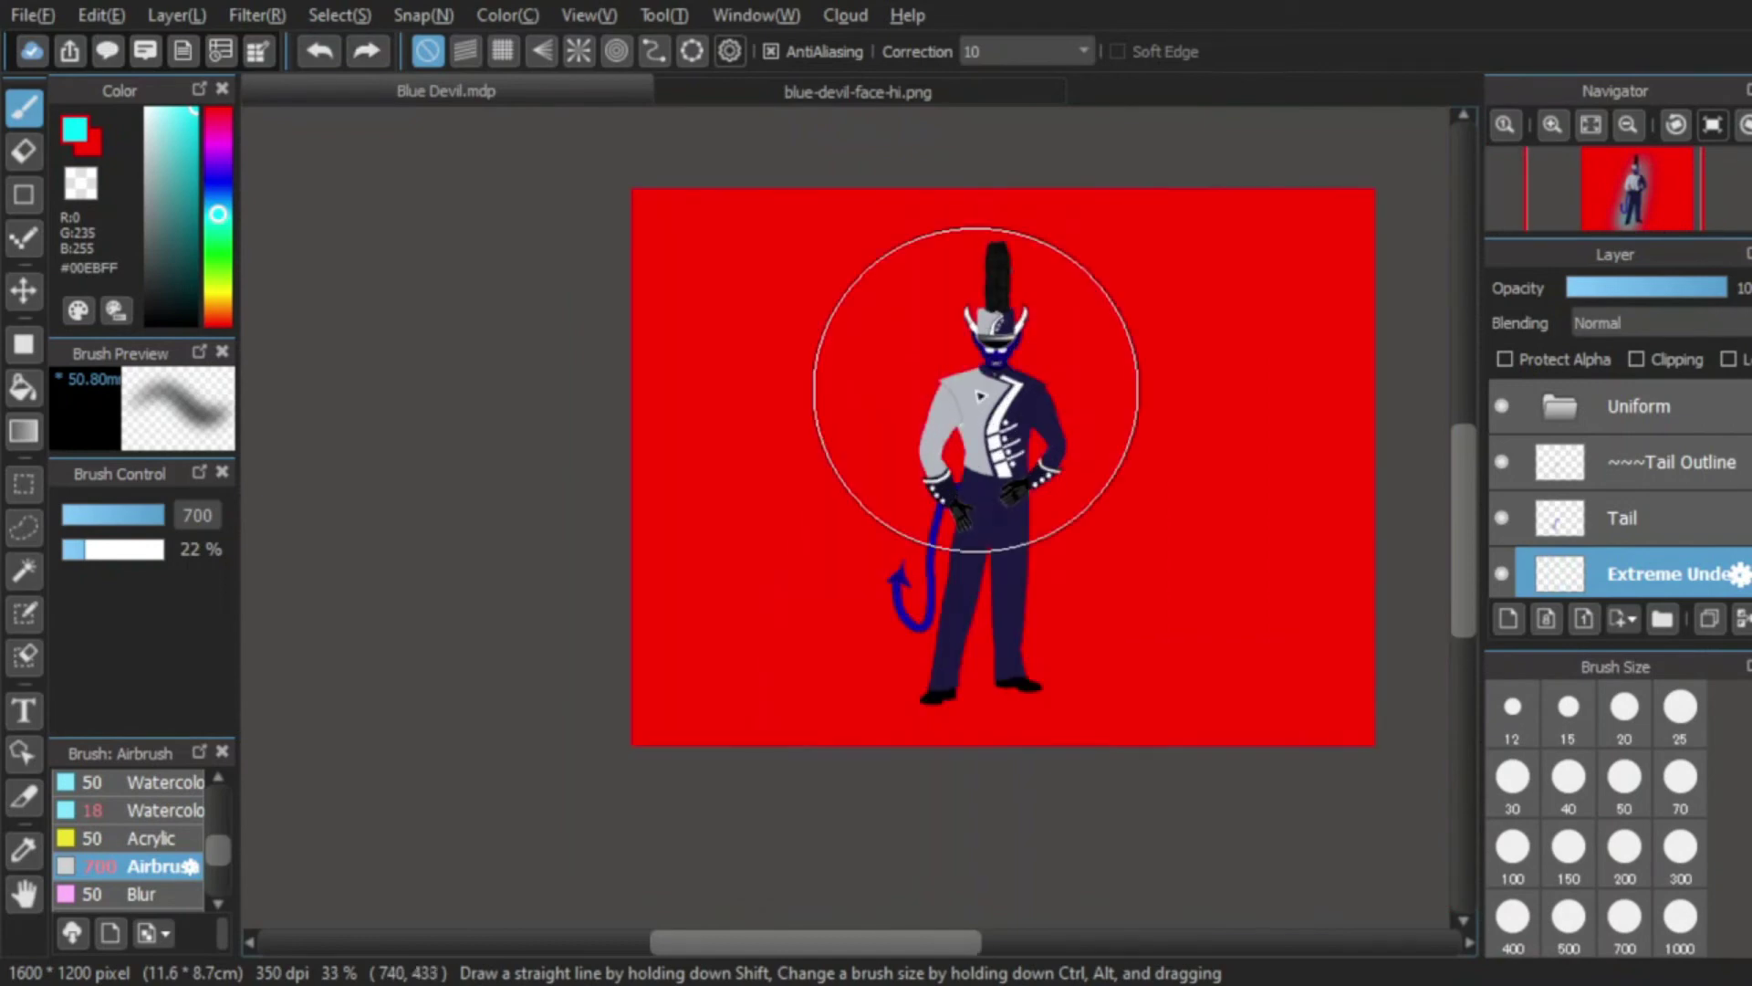
mouse_move(882, 701)
left_mouse_down()
mouse_move(1084, 316)
mouse_move(1082, 438)
left_mouse_up()
key("ctrl+z")
Step: Try the wide glow around the figure with stroke correction at 1 and at 0, undoing each stroke
left_click(1024, 52)
left_click(979, 104)
left_click_drag(894, 694, 1039, 698)
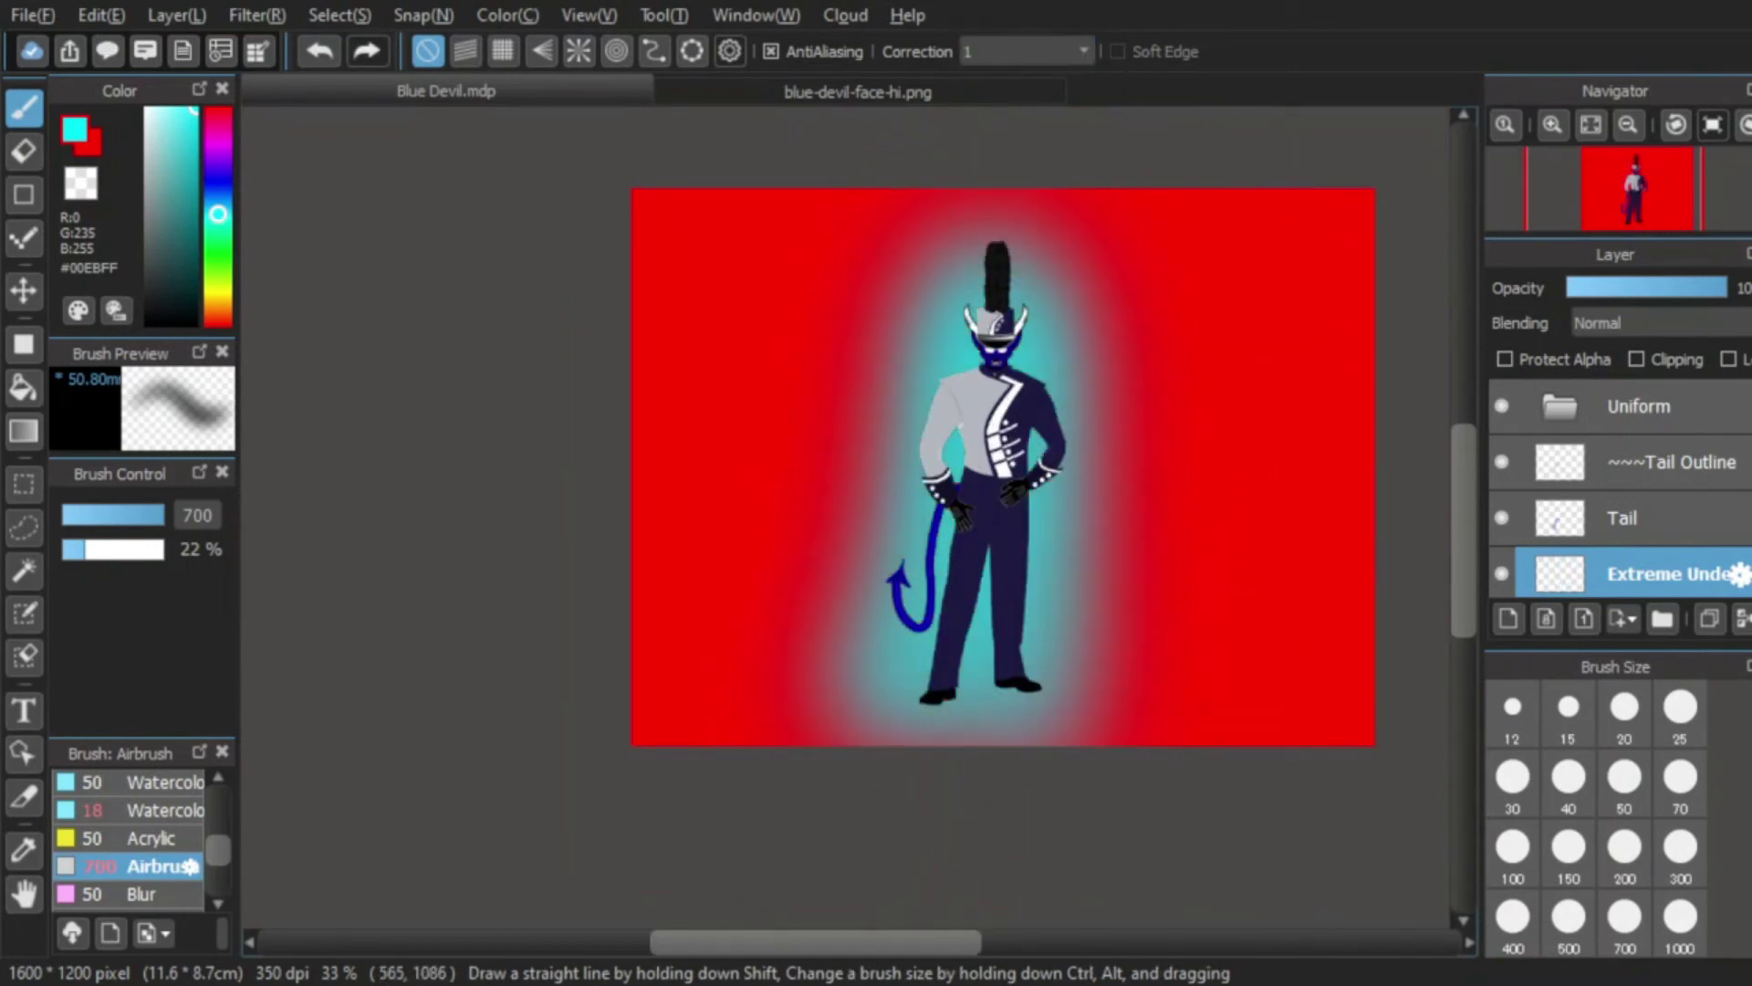
key("ctrl+z")
left_click(1049, 52)
left_click(988, 78)
mouse_move(901, 657)
left_mouse_down()
mouse_move(919, 630)
mouse_move(1070, 711)
left_mouse_up()
key("ctrl+z")
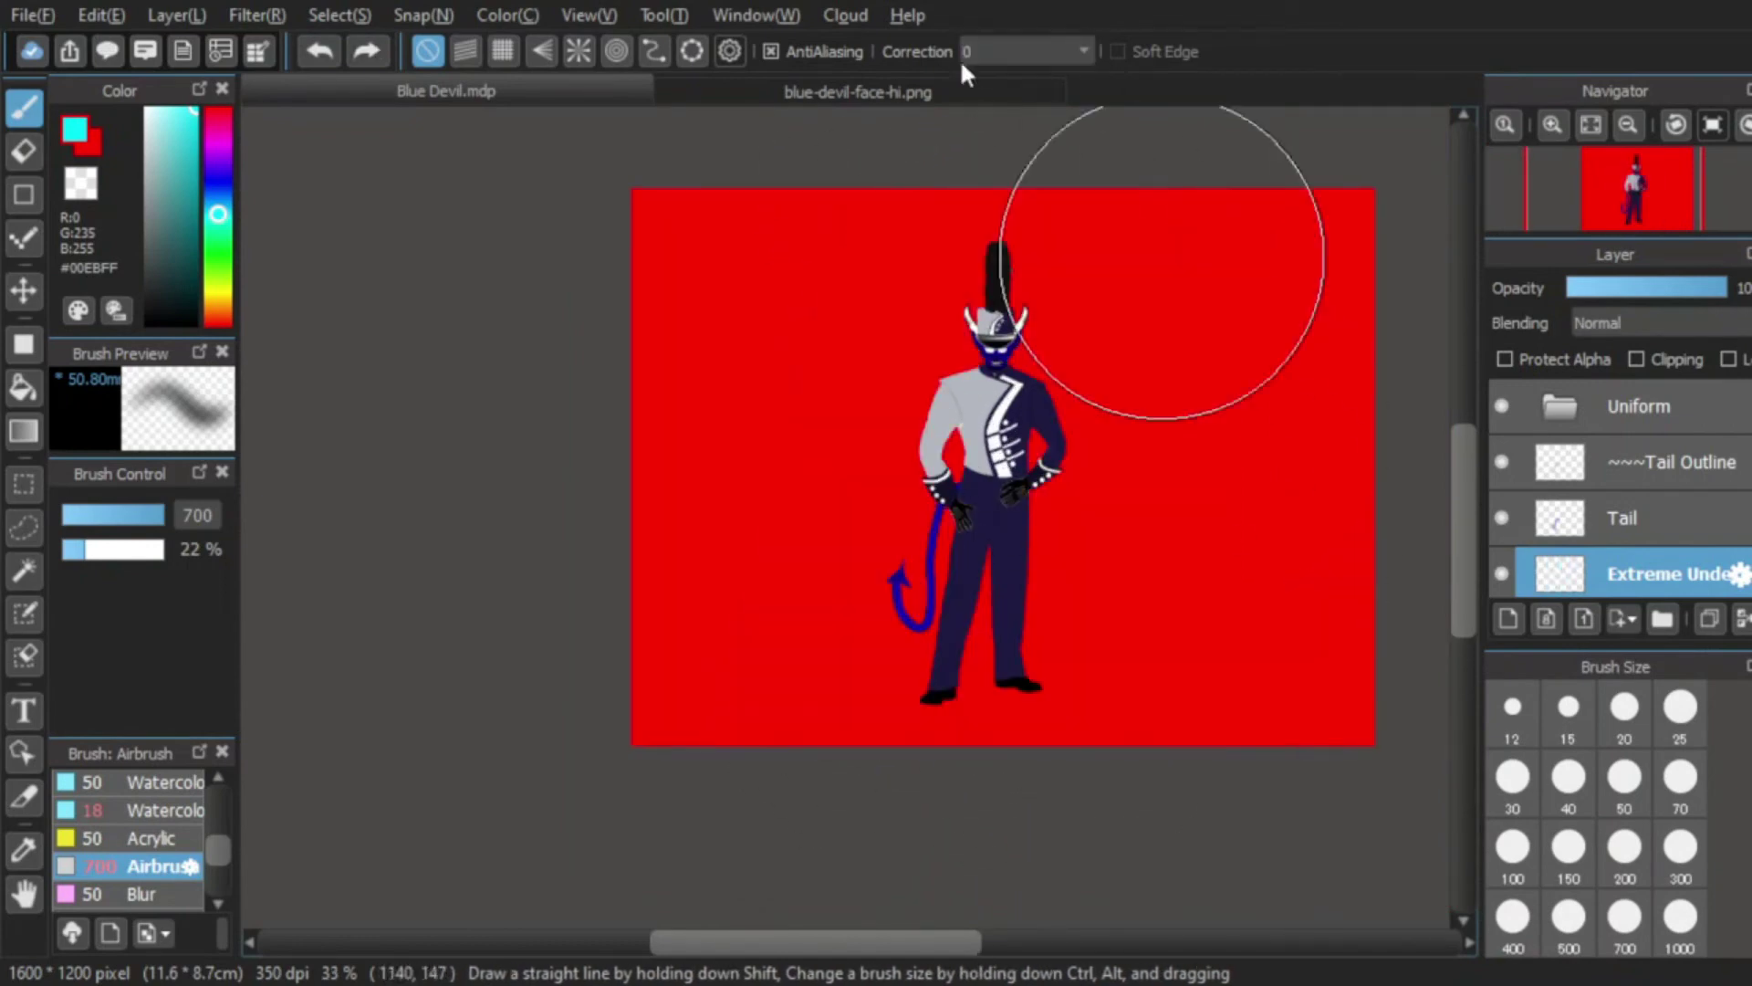
Step: Restore the stroke correction to 10 and try a glow stroke over the upper body, undoing it
left_click(1050, 52)
left_click(1004, 301)
scroll(1028, 387, "up", 1)
left_click_drag(974, 449, 971, 219)
key("ctrl+z")
Step: Set the airbrush to size 700 and try glow strokes from the shoes to the plume, undoing them
left_click(1617, 935)
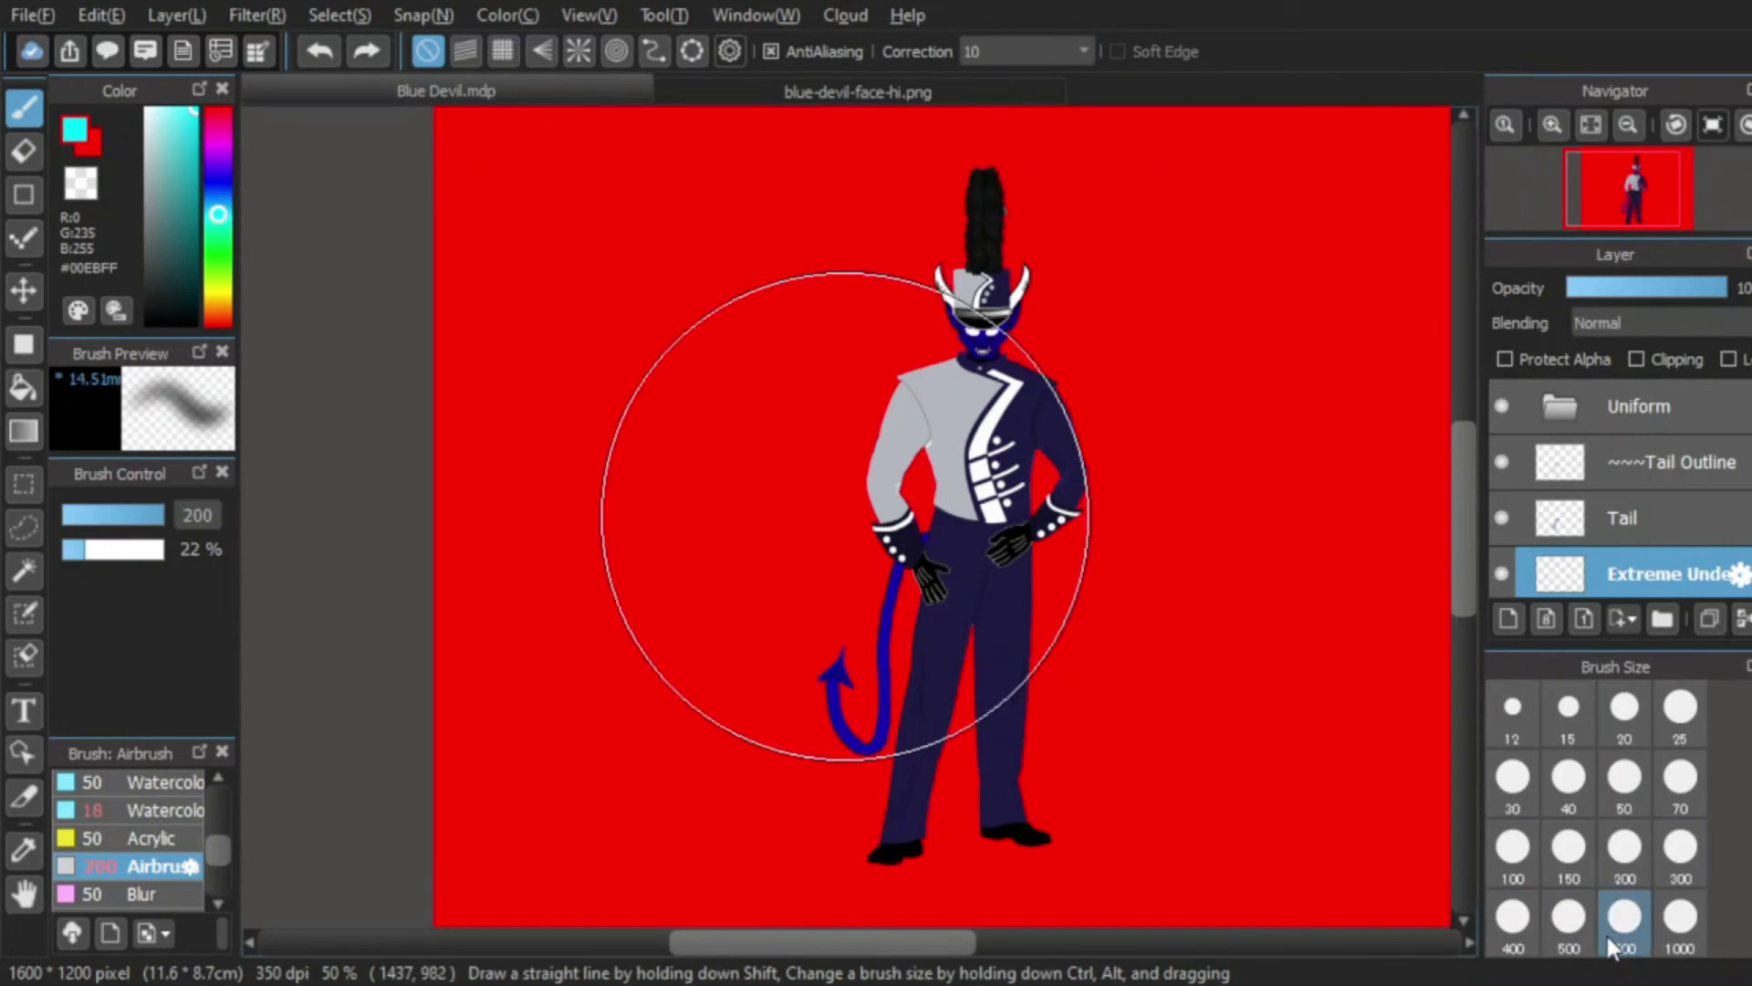
mouse_move(879, 840)
left_mouse_down()
mouse_move(931, 129)
mouse_move(977, 155)
left_mouse_up()
key("ctrl+z")
scroll(1027, 657, "down", 1)
mouse_move(950, 777)
left_mouse_down()
mouse_move(1005, 313)
mouse_move(1029, 854)
left_mouse_up()
key("ctrl+z")
key("ctrl+z")
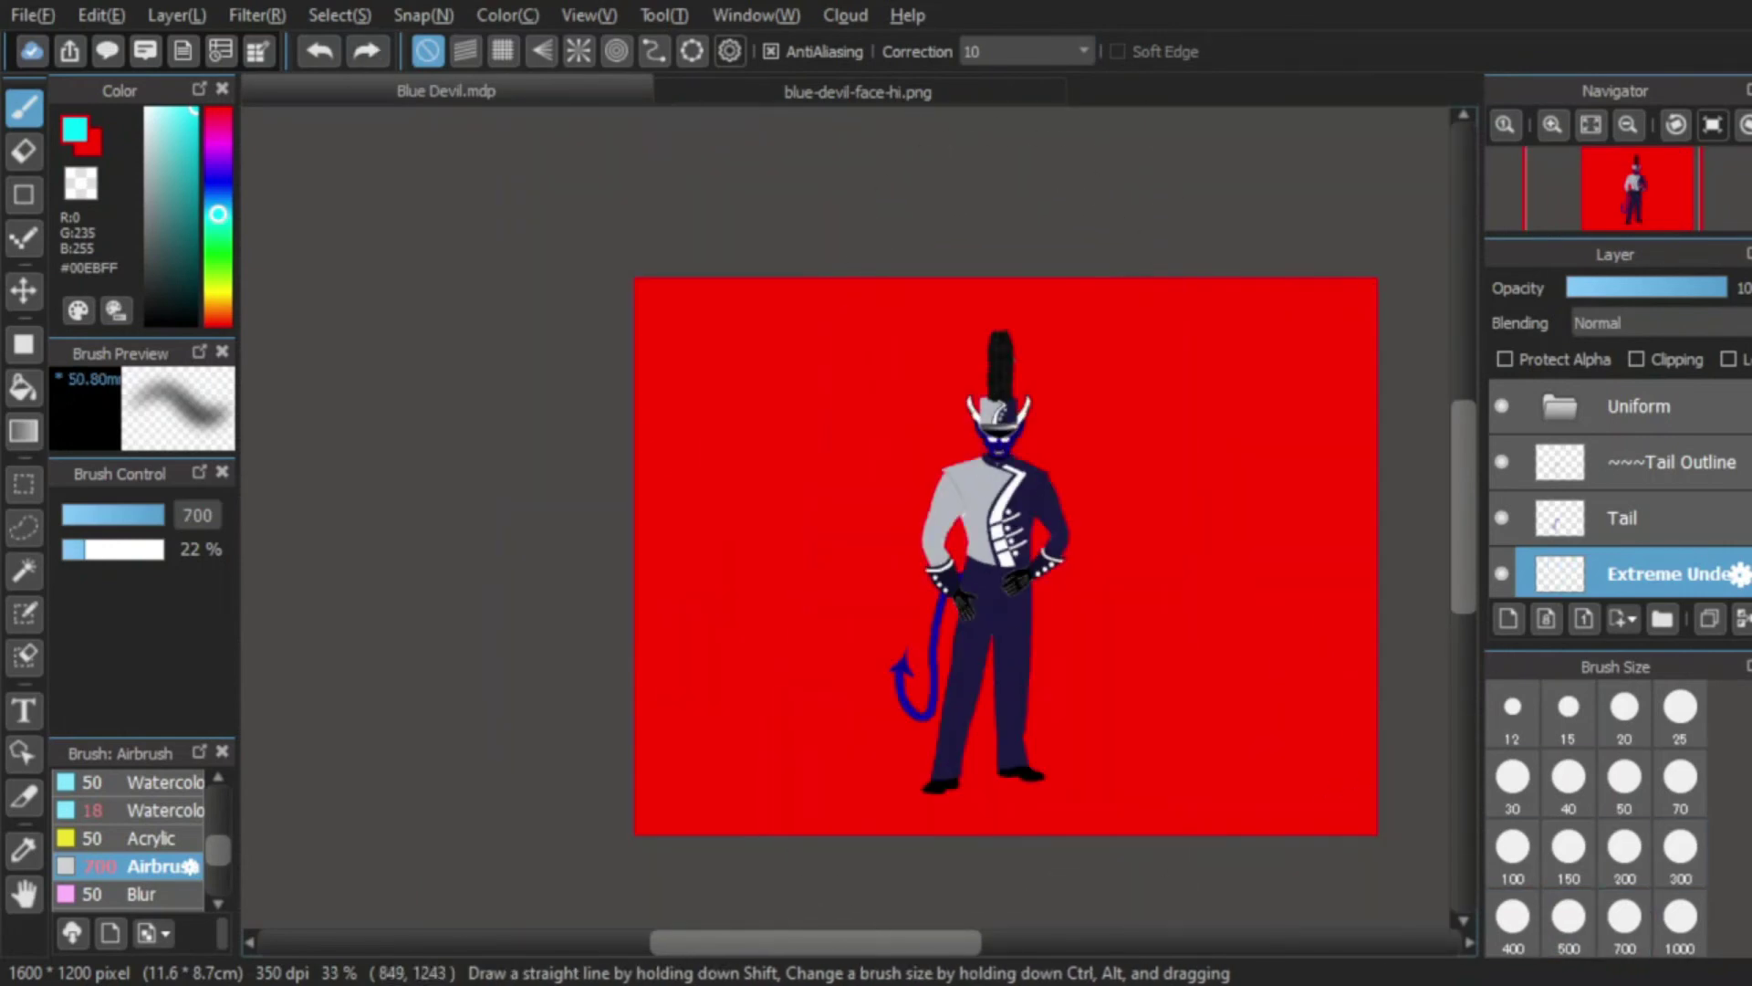
Step: Try a broad vertical band of cyan glow behind the full figure with the size 700 airbrush, undoing the attempts
mouse_move(905, 781)
left_mouse_down()
mouse_move(1037, 317)
mouse_move(1033, 744)
left_mouse_up()
scroll(869, 686, "down", 3)
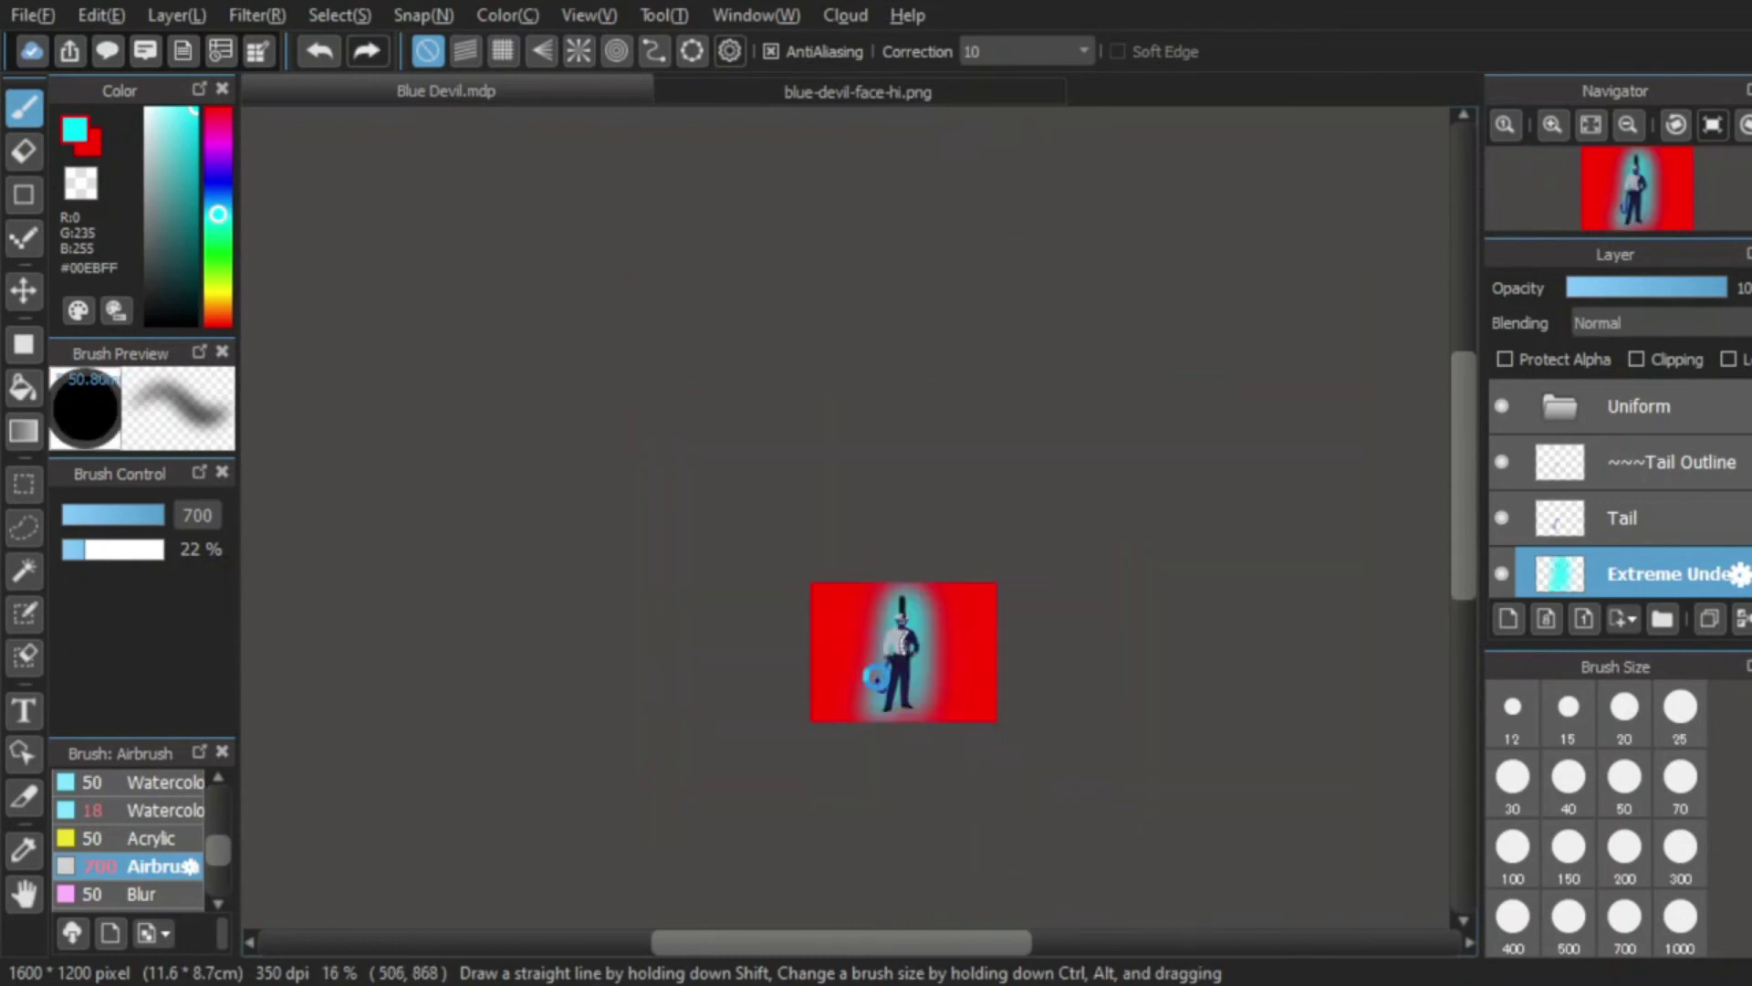
scroll(869, 686, "up", 4)
scroll(968, 697, "down", 1)
key("ctrl+z")
mouse_move(1038, 250)
left_mouse_down()
mouse_move(952, 930)
mouse_move(1013, 639)
left_mouse_up()
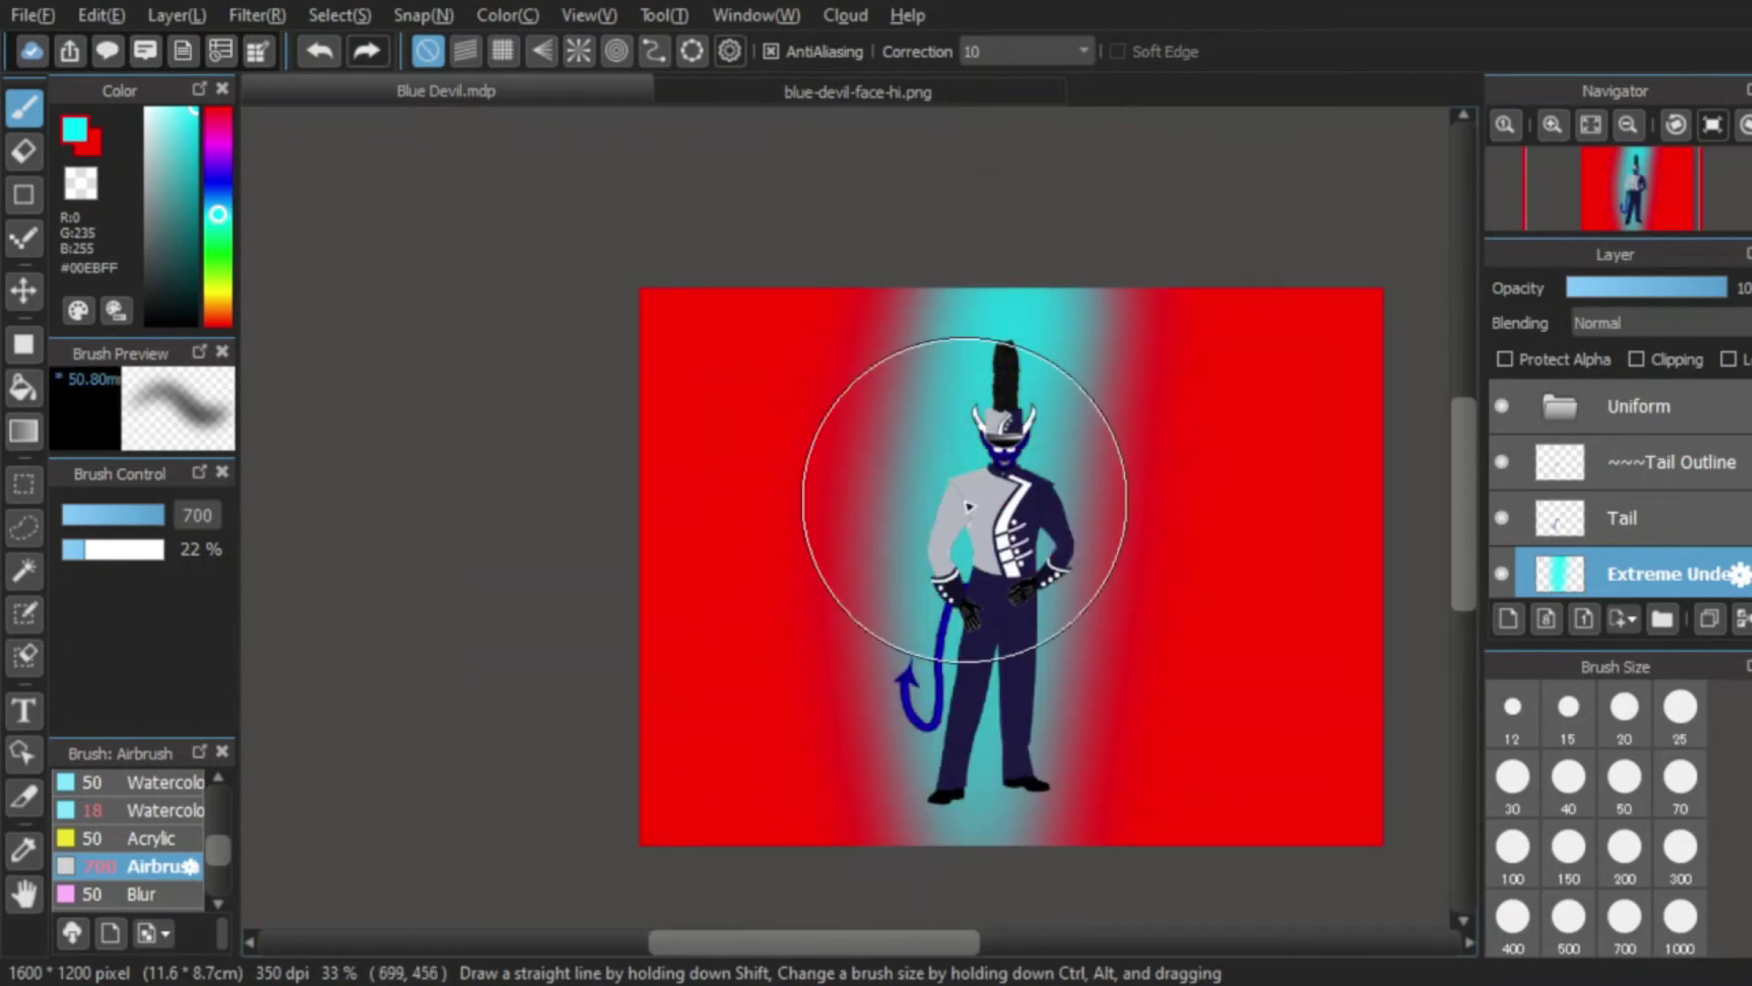
key("ctrl+z")
Step: Try size 700 glow strokes down from the plume and up the figure's left side, undoing both
scroll(1030, 586, "up", 1)
mouse_move(999, 178)
left_mouse_down()
mouse_move(954, 383)
mouse_move(1036, 456)
left_mouse_up()
key("ctrl+z")
left_click_drag(845, 917, 954, 210)
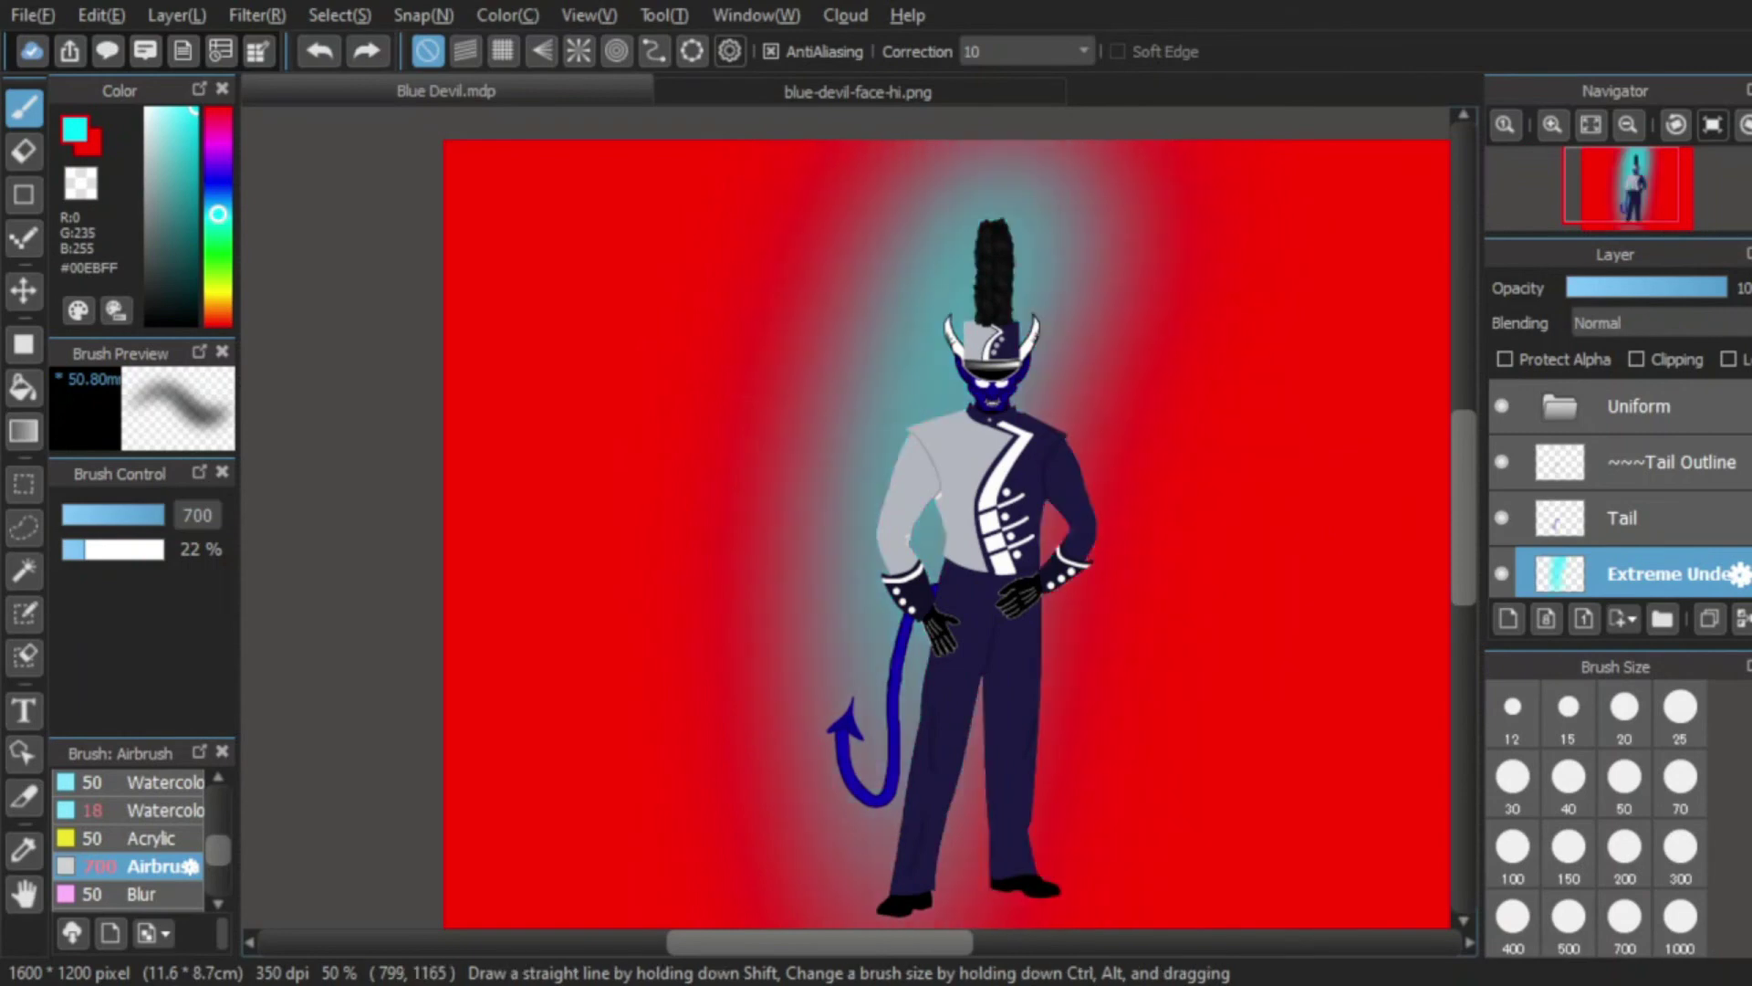
key("ctrl+z")
Step: Reduce the airbrush to size 150 and try a narrower glow following both sides of the figure, undoing the strokes
left_click(1625, 849)
left_click(1569, 848)
mouse_move(873, 897)
left_mouse_down()
mouse_move(1001, 313)
mouse_move(884, 643)
left_mouse_up()
key("ctrl+z")
left_click_drag(985, 182, 1040, 867)
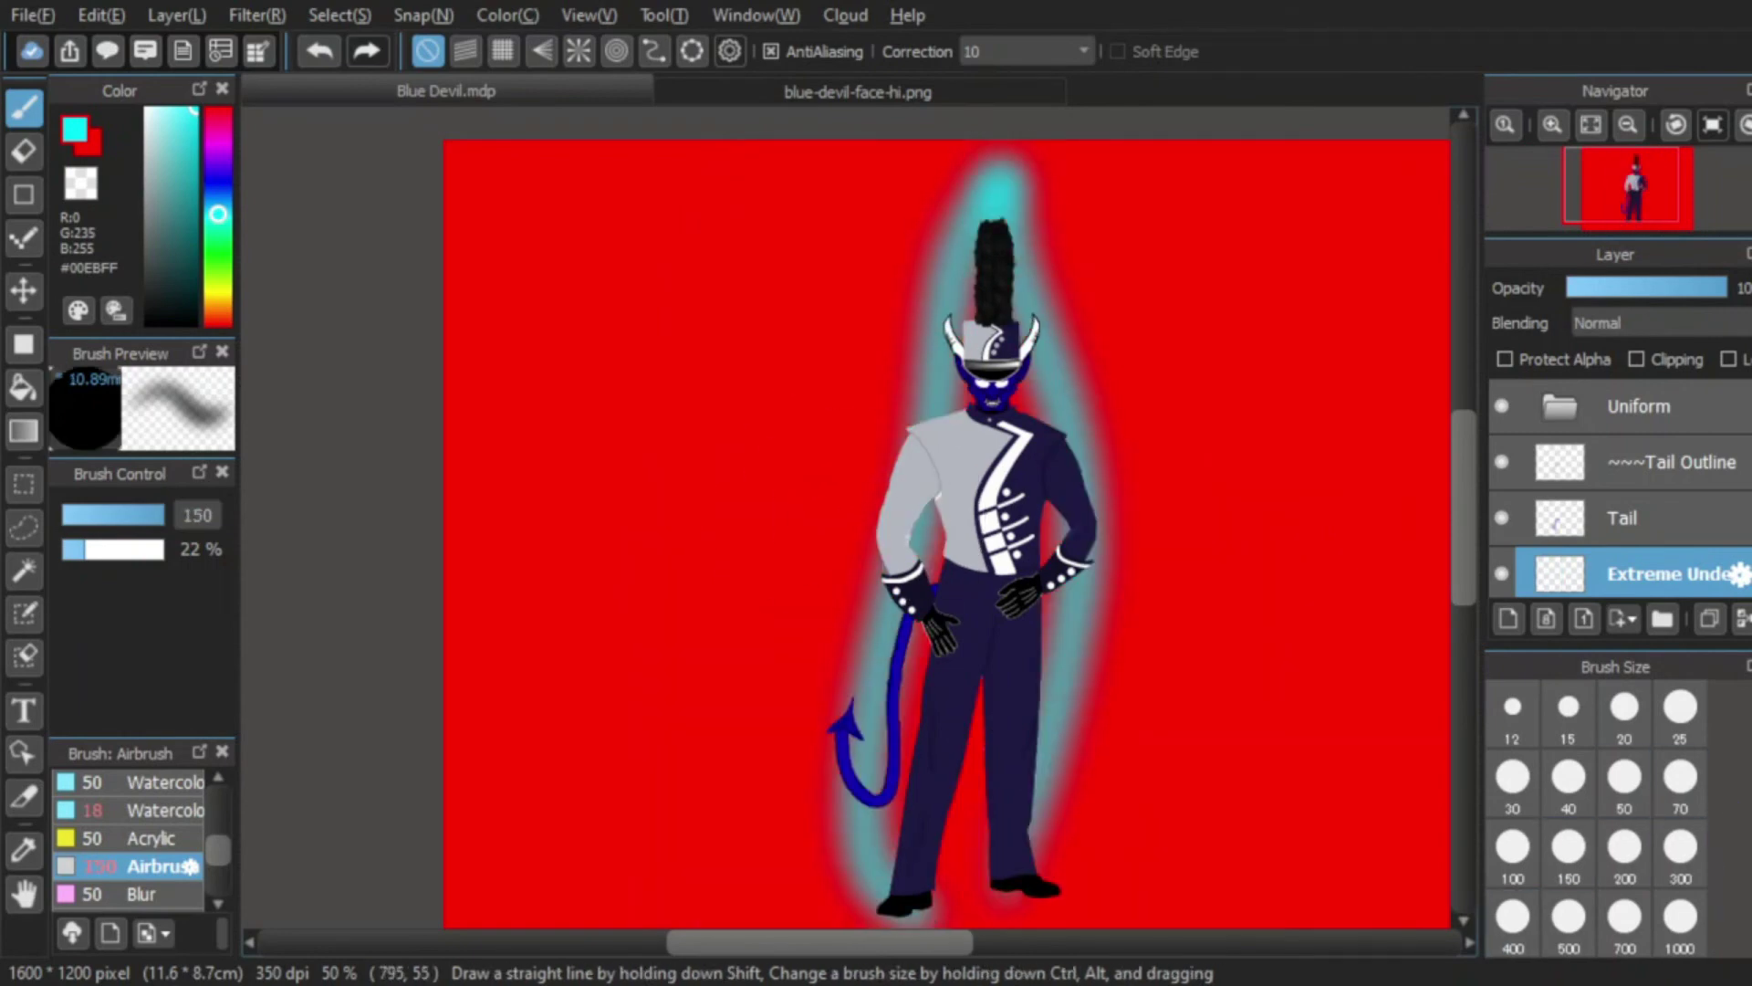
key("ctrl+z")
Step: Set the airbrush opacity to 34% and its size to 70, undoing the trial glow strokes around the figure and plume
left_click_drag(85, 548, 97, 549)
left_click_drag(1013, 192, 853, 904)
key("ctrl+z")
left_click_drag(995, 187, 999, 401)
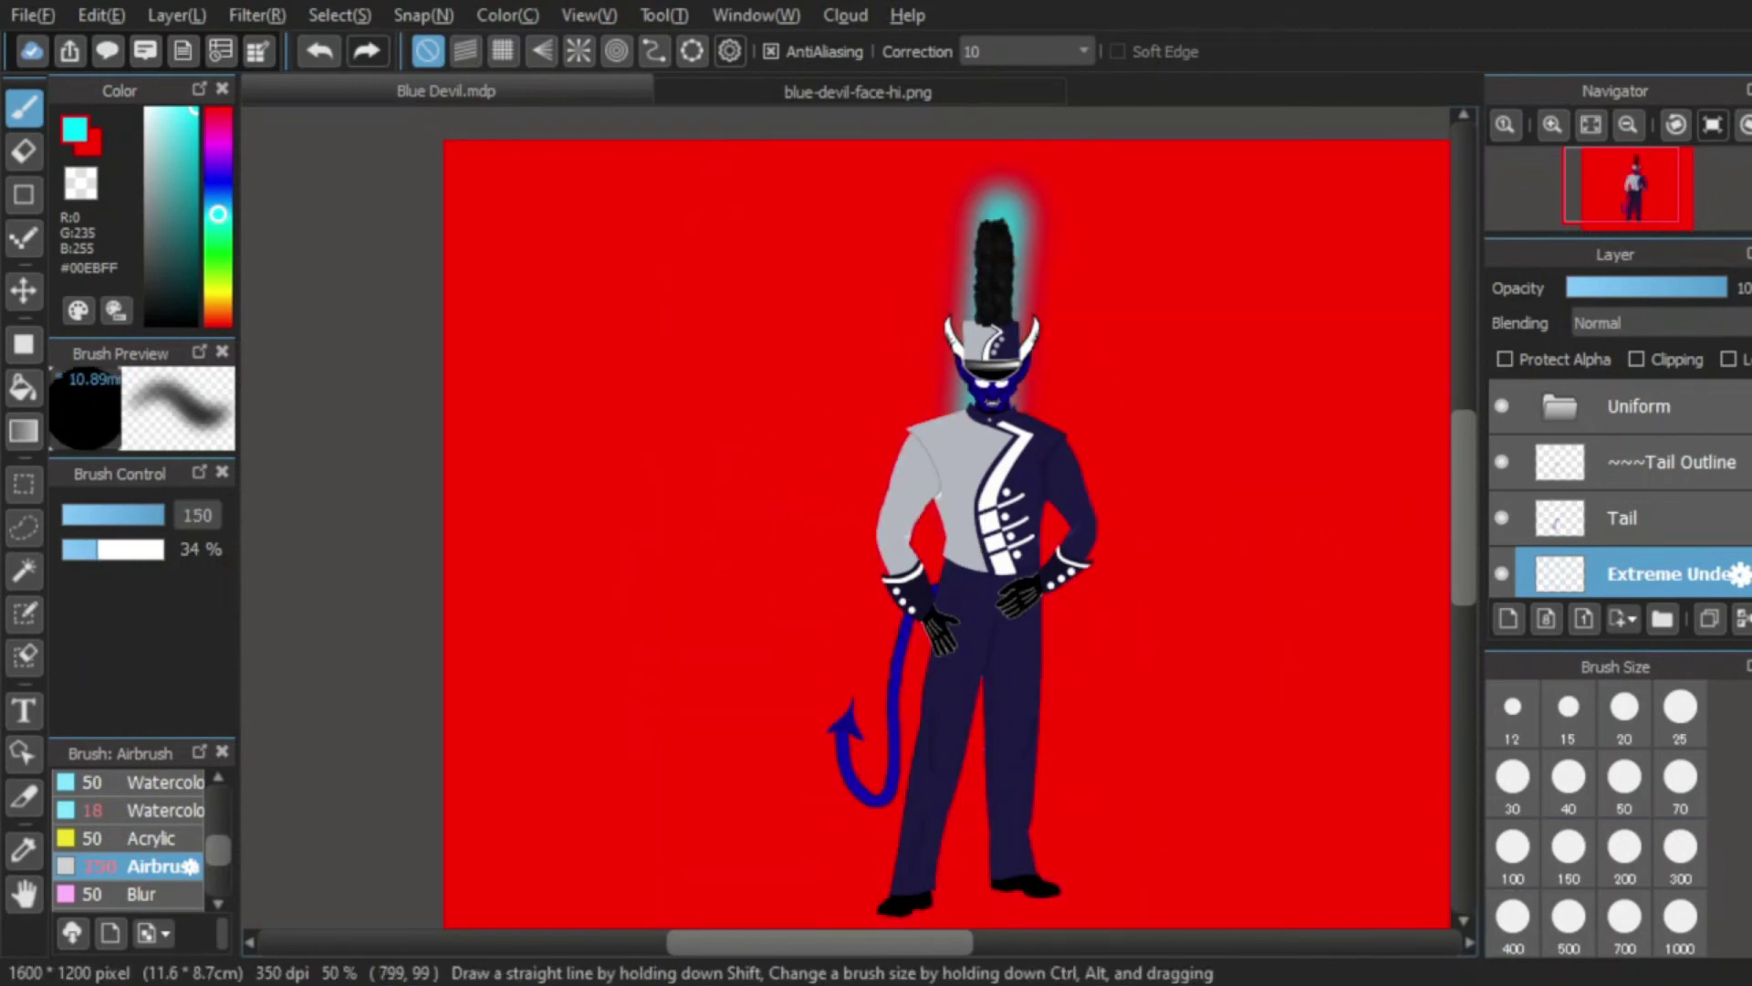
key("ctrl+z")
key("ctrl+z")
left_click(1680, 790)
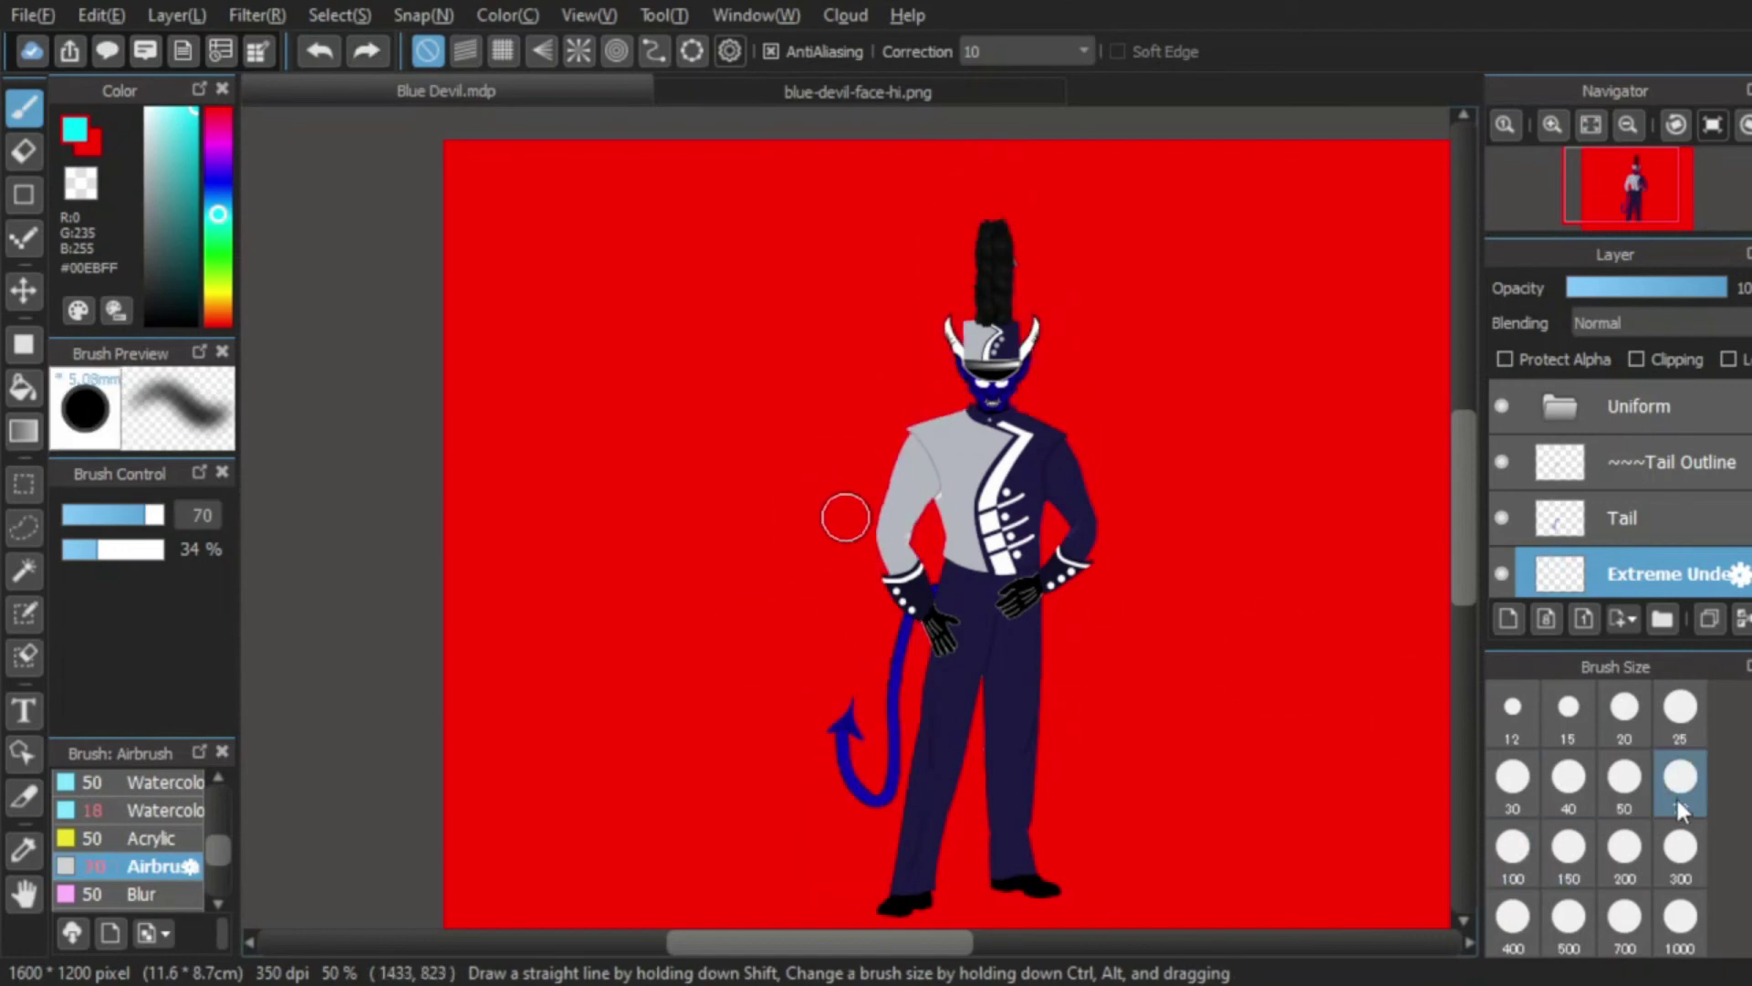
Step: Try glow strokes behind the full figure with the airbrush at size 70 and at size 700, undoing them
left_click_drag(886, 915, 946, 432)
key("ctrl+z")
left_click(1625, 917)
mouse_move(899, 906)
left_mouse_down()
mouse_move(1025, 223)
mouse_move(1086, 867)
left_mouse_up()
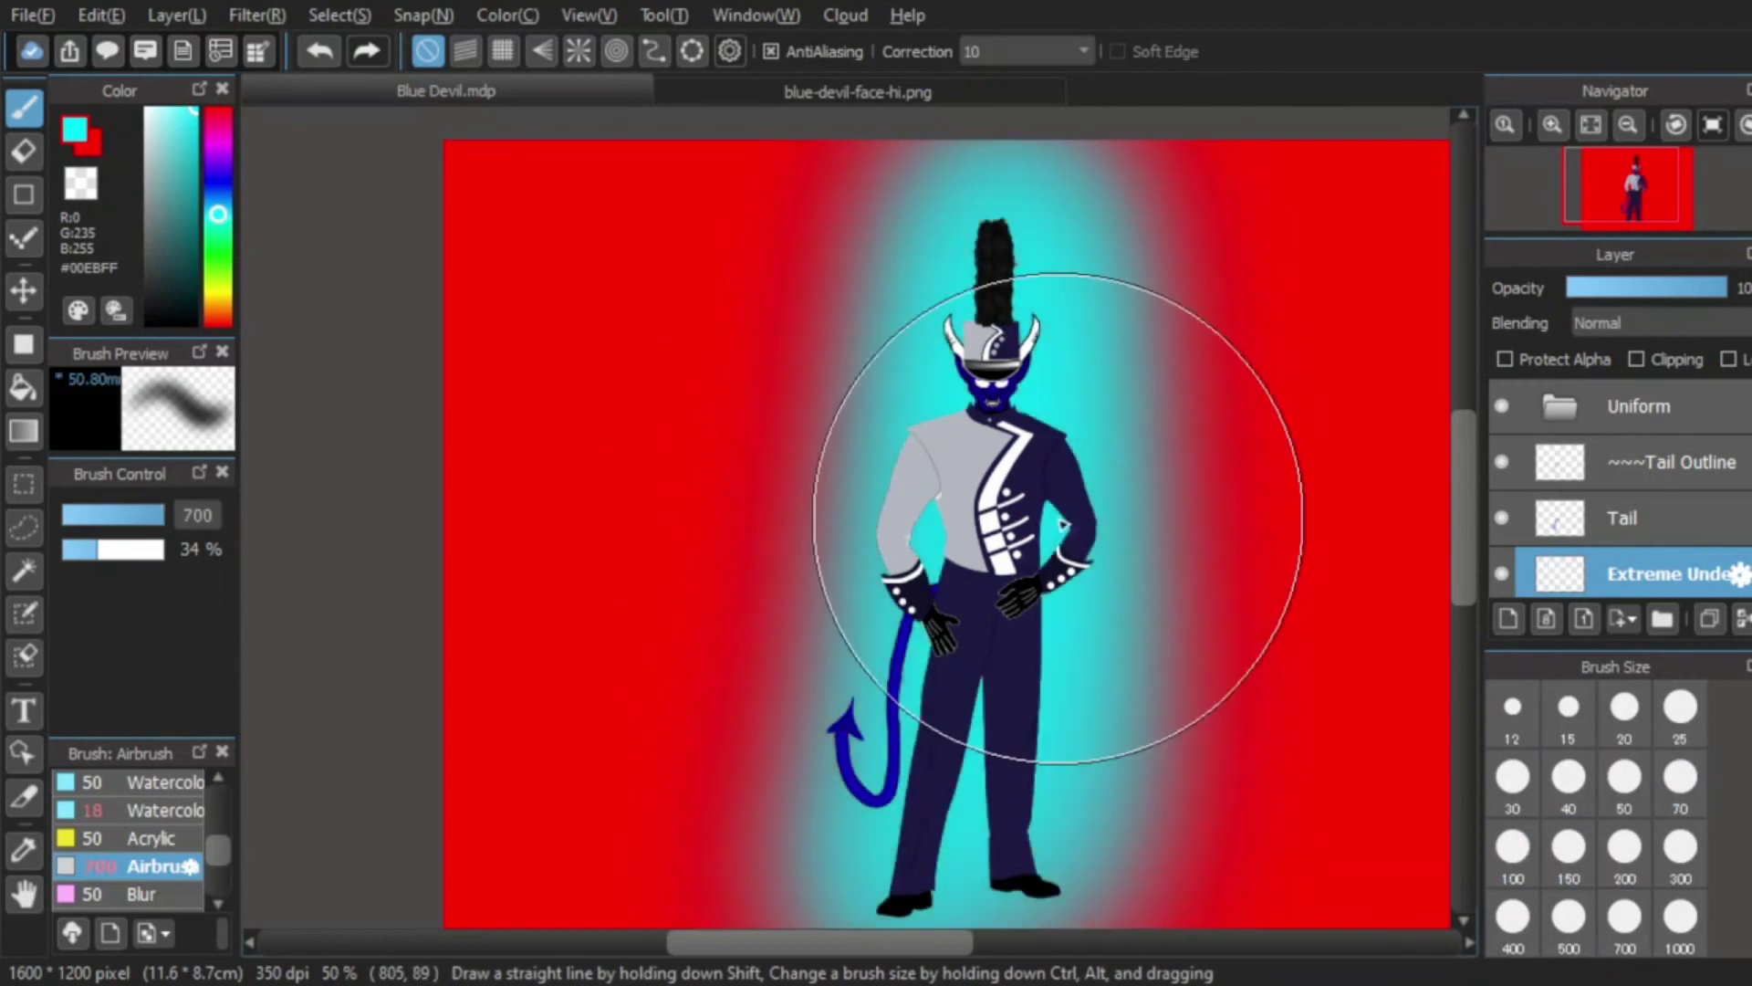
key("ctrl+z")
key("ctrl+z")
left_click_drag(1056, 584, 1081, 518)
left_click_drag(1082, 145, 922, 849)
key("ctrl+z")
Step: Try size 100 airbrush glow strokes beside the tail and along the figure's grey-sleeved side, undoing them
left_click(1512, 848)
left_click_drag(883, 565, 860, 769)
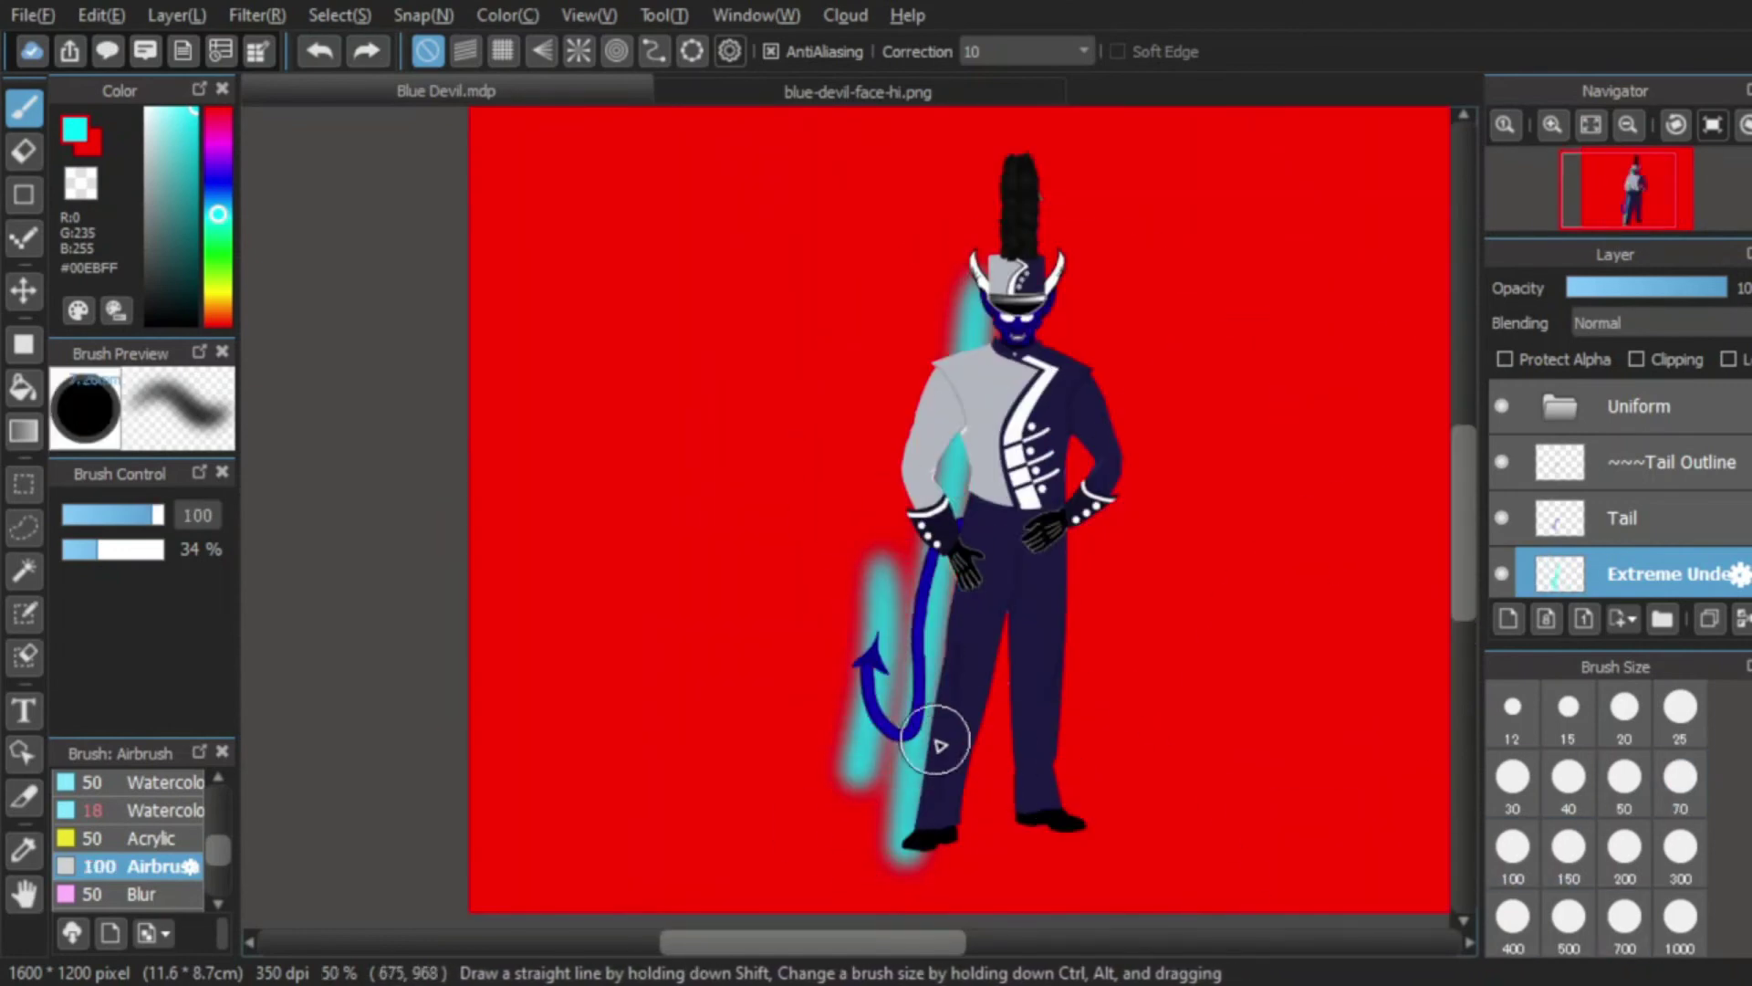
key("ctrl+z")
key("ctrl+z")
left_click_drag(97, 551, 80, 555)
mouse_move(922, 369)
left_mouse_down()
mouse_move(909, 858)
mouse_move(989, 617)
mouse_move(1000, 273)
left_mouse_up()
key("ctrl+z")
Step: Set the airbrush to size 700 and 13% opacity and try a faint glow behind the figure, undoing it
left_click(1624, 917)
left_click(76, 553)
scroll(998, 274, "down", 2)
left_click_drag(1010, 214, 999, 582)
mouse_move(1000, 582)
left_mouse_down()
mouse_move(1022, 206)
mouse_move(1040, 377)
left_mouse_up()
key("ctrl+z")
Step: Try soft glow passes around the plume and upper body with the size 700 airbrush, undoing them
scroll(1017, 247, "up", 1)
left_click_drag(1015, 213, 946, 457)
mouse_move(946, 456)
left_mouse_down()
mouse_move(1015, 189)
mouse_move(1035, 252)
mouse_move(1001, 244)
left_mouse_up()
scroll(1024, 285, "up", 3)
scroll(1024, 288, "down", 4)
key("ctrl+z")
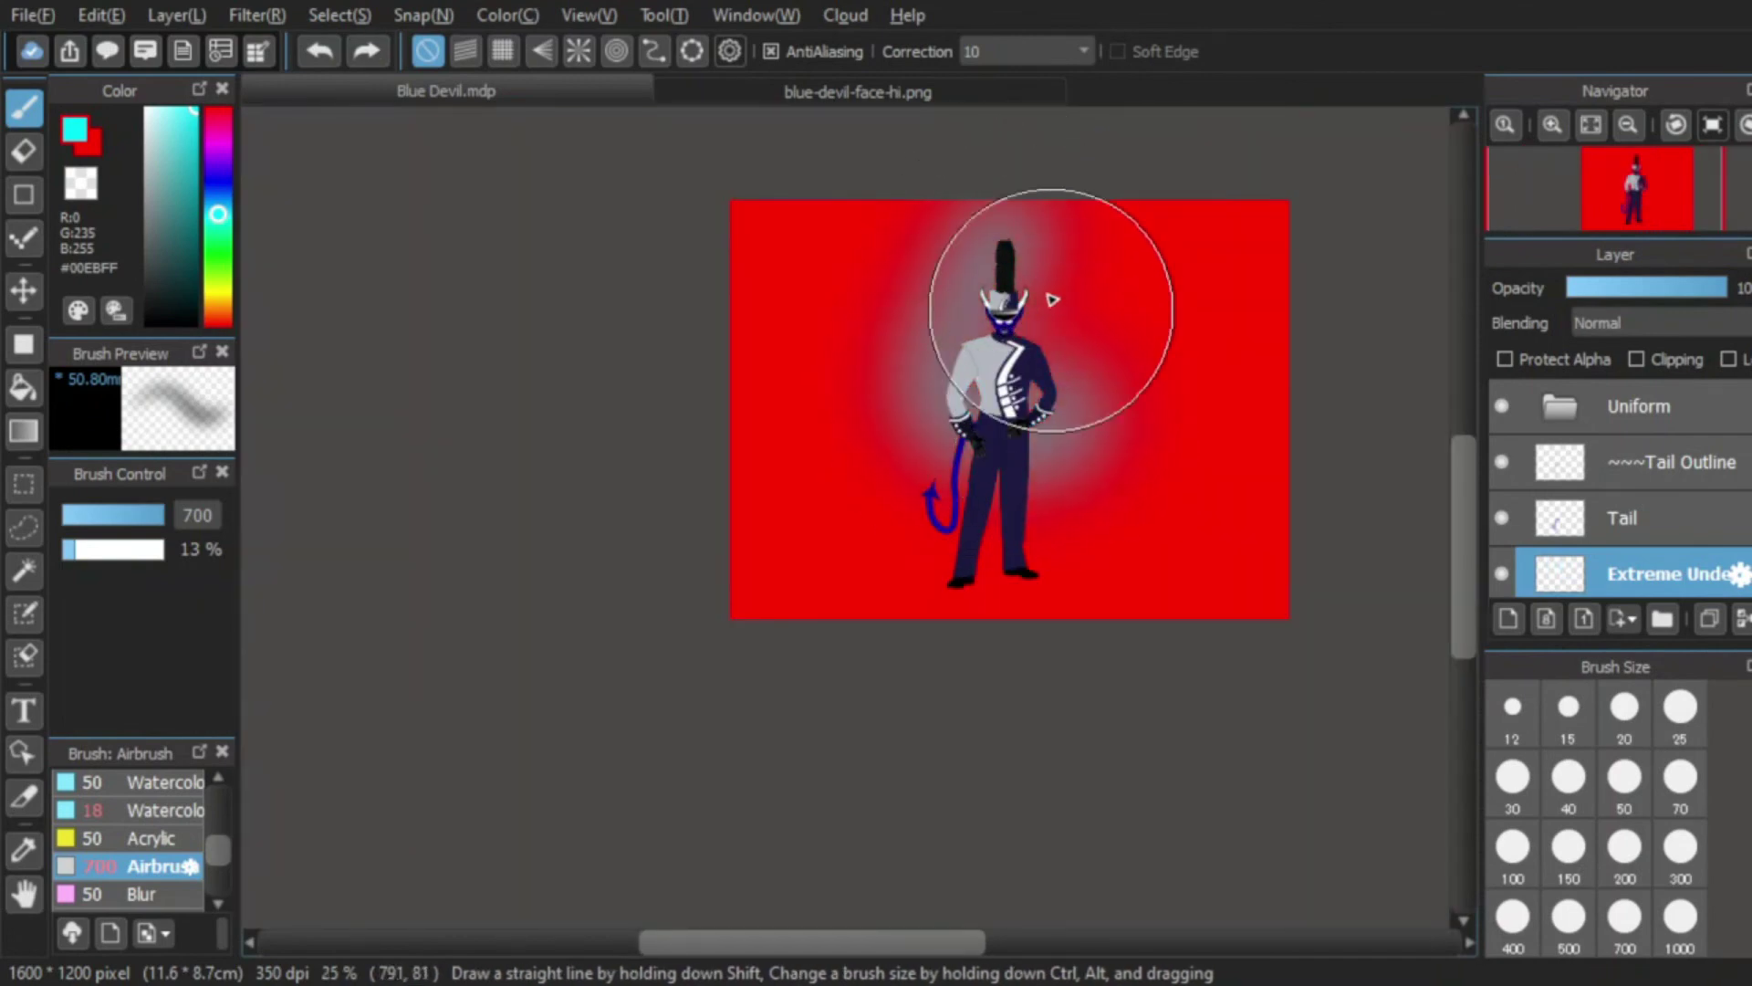
mouse_move(1051, 302)
left_mouse_down()
mouse_move(1077, 356)
mouse_move(1081, 331)
left_mouse_up()
scroll(1063, 333, "up", 3)
scroll(1010, 340, "down", 2)
key("ctrl+z")
scroll(969, 243, "up", 2)
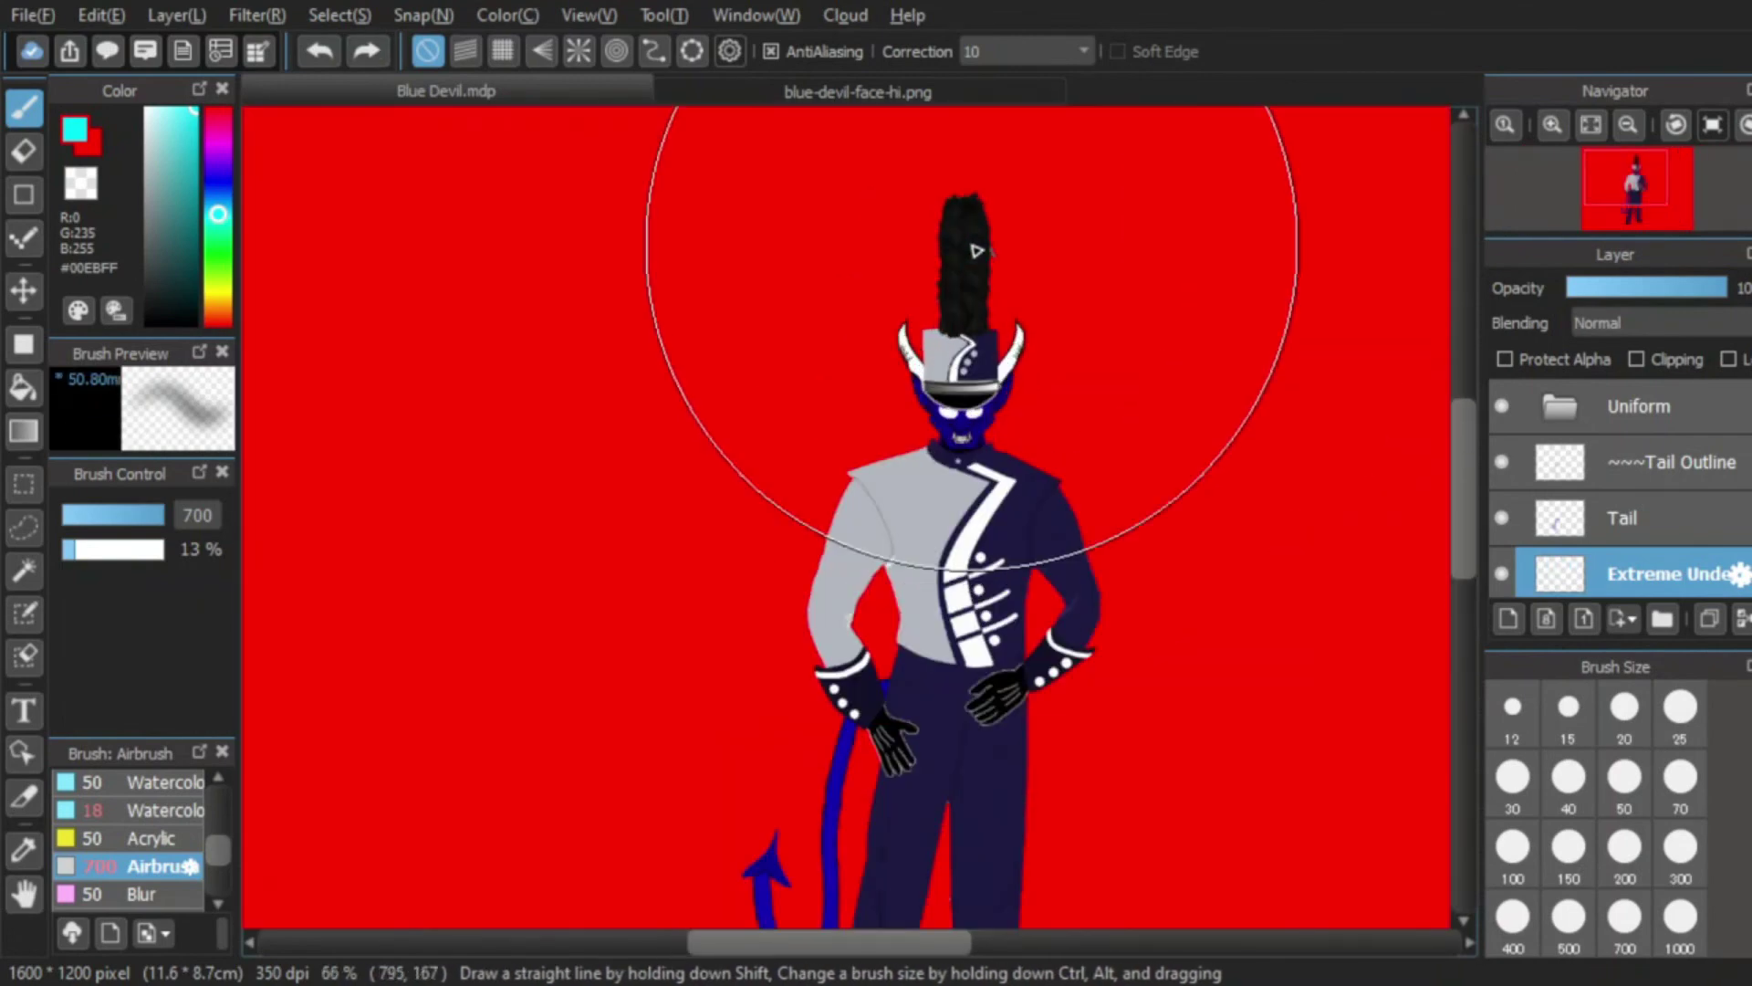
Step: Paint a soft cyan glow behind the plume, head and torso with the size 700 airbrush at 13% opacity
mouse_move(975, 251)
left_mouse_down()
mouse_move(978, 430)
mouse_move(1025, 332)
mouse_move(939, 157)
left_mouse_up()
key("ctrl+minus")
key("ctrl+minus")
key("ctrl+minus")
key("ctrl+minus")
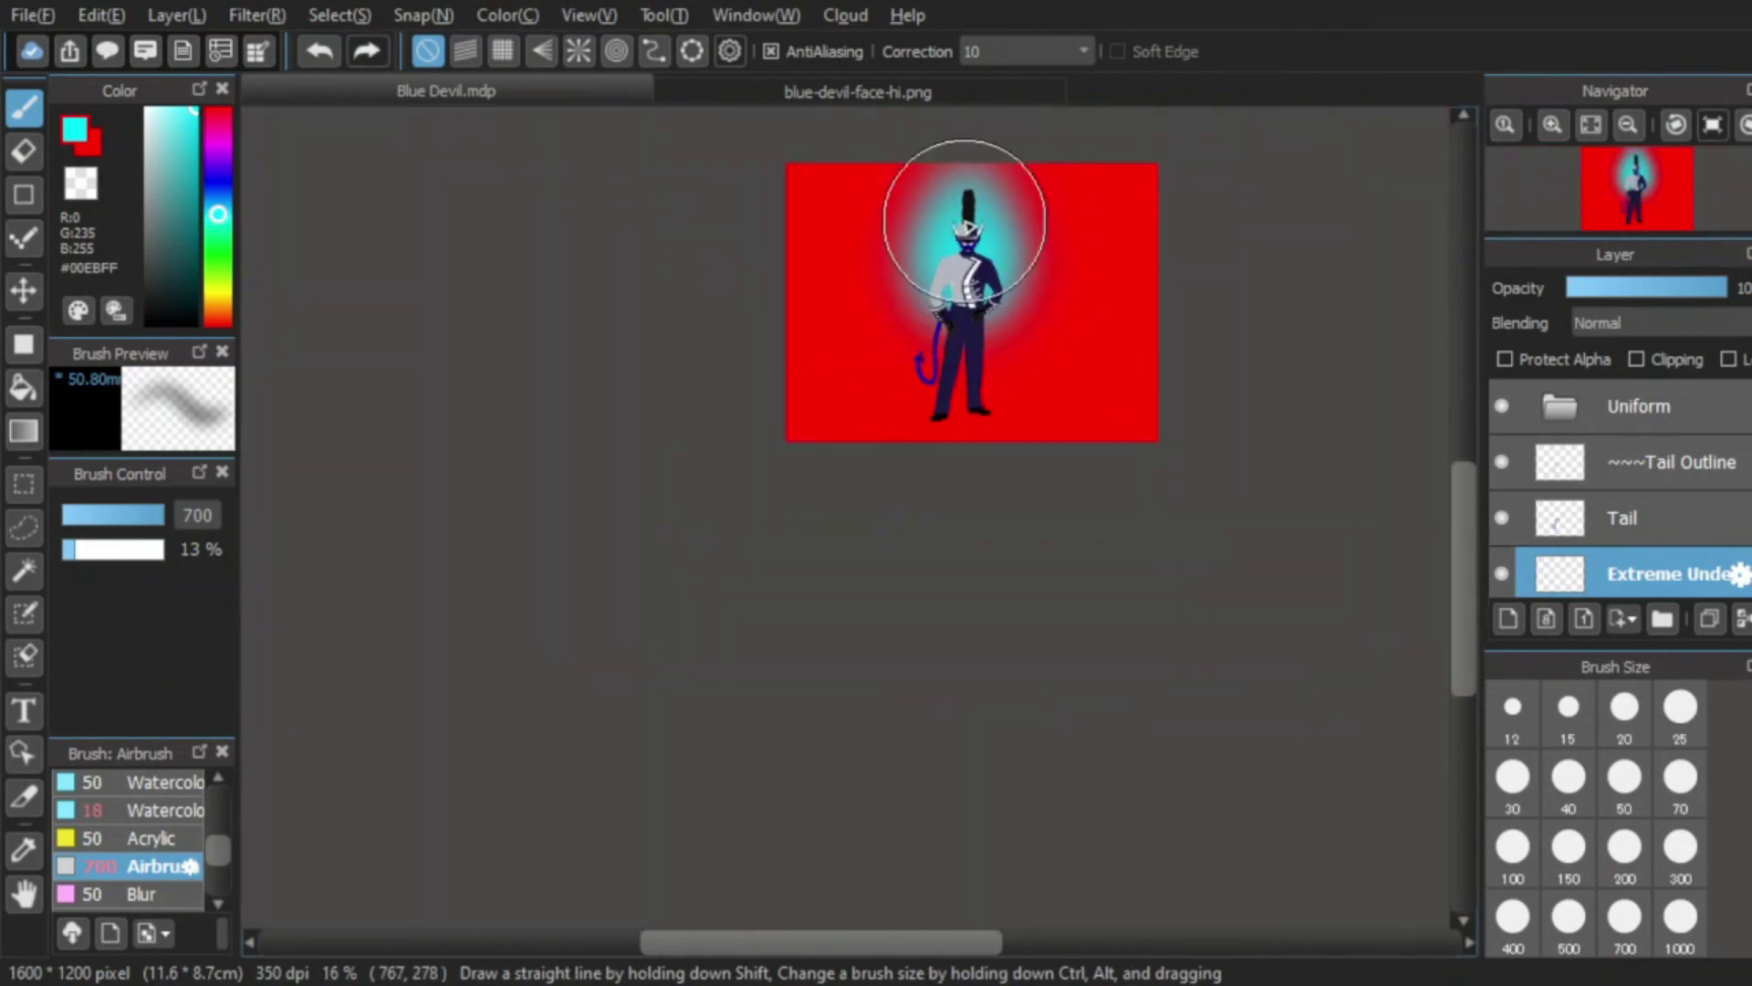
Step: Switch to the rectangular selection tool with the underglow layer active
key("m")
key("ctrl+plus")
key("ctrl+plus")
key("ctrl+plus")
key("ctrl+plus")
key("ctrl+minus")
key("ctrl+minus")
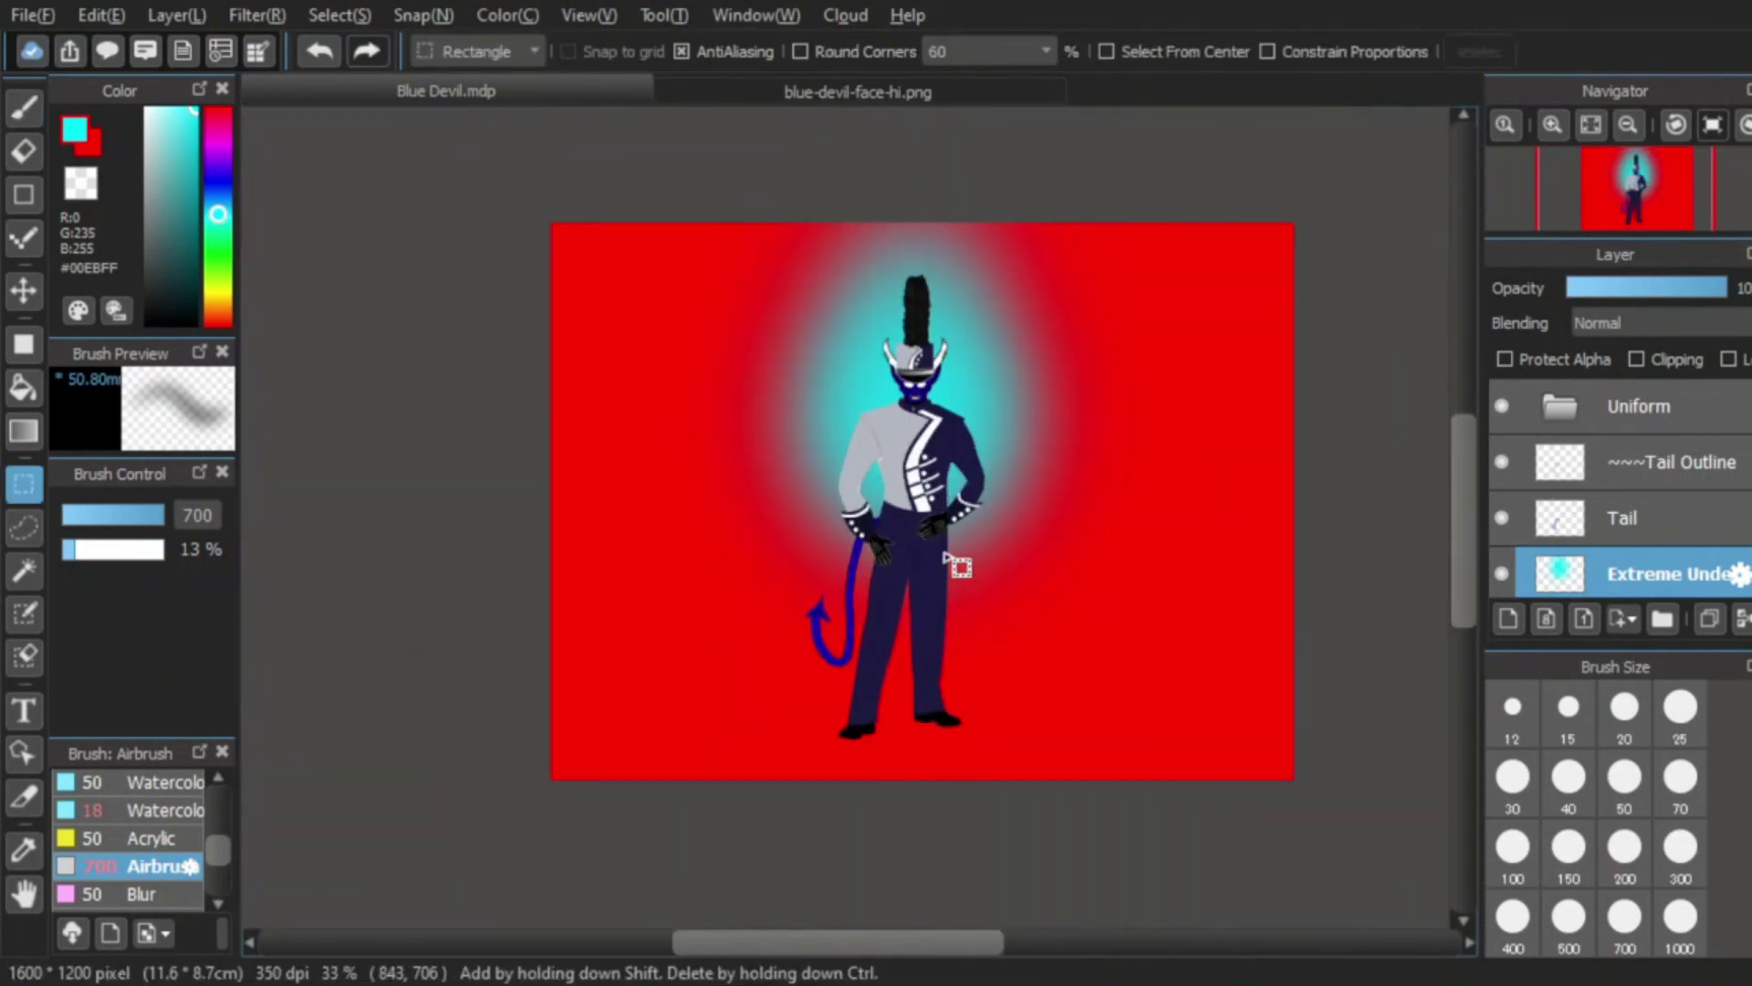